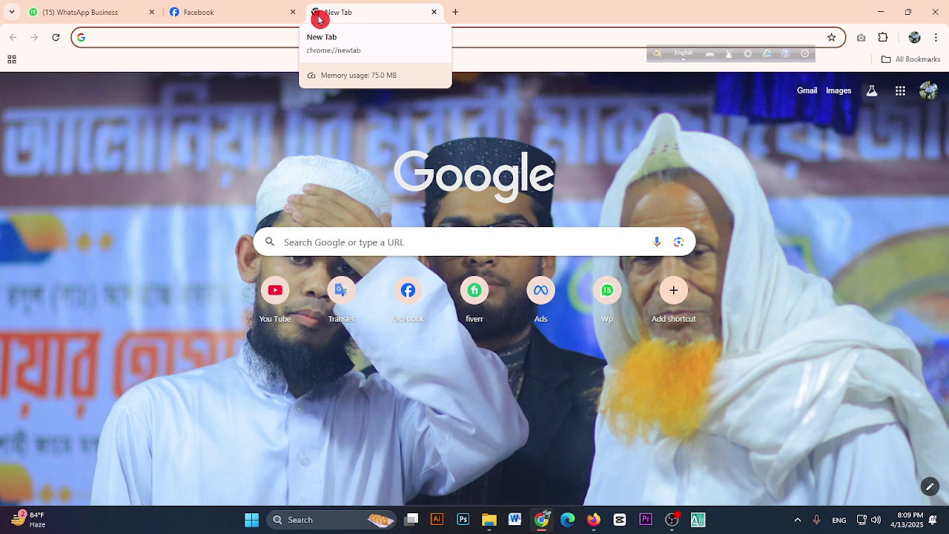
Step: Start adding a new Chrome profile, then abandon its sign-in
left_click(383, 84)
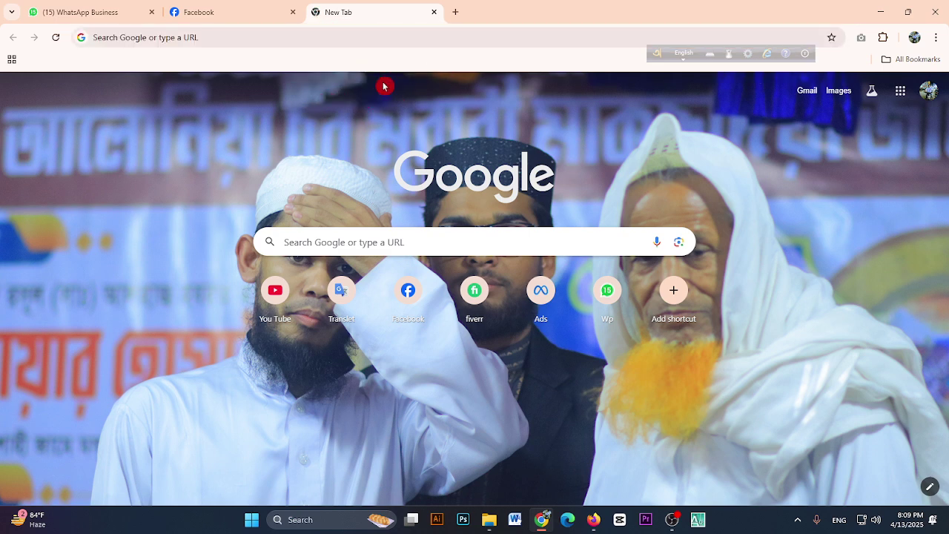
left_click(937, 40)
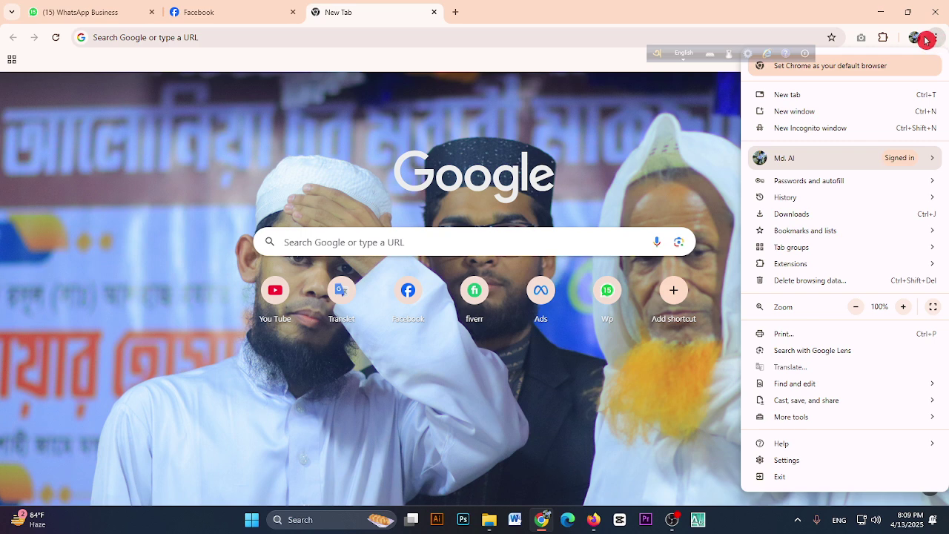
left_click(917, 41)
left_click(917, 41)
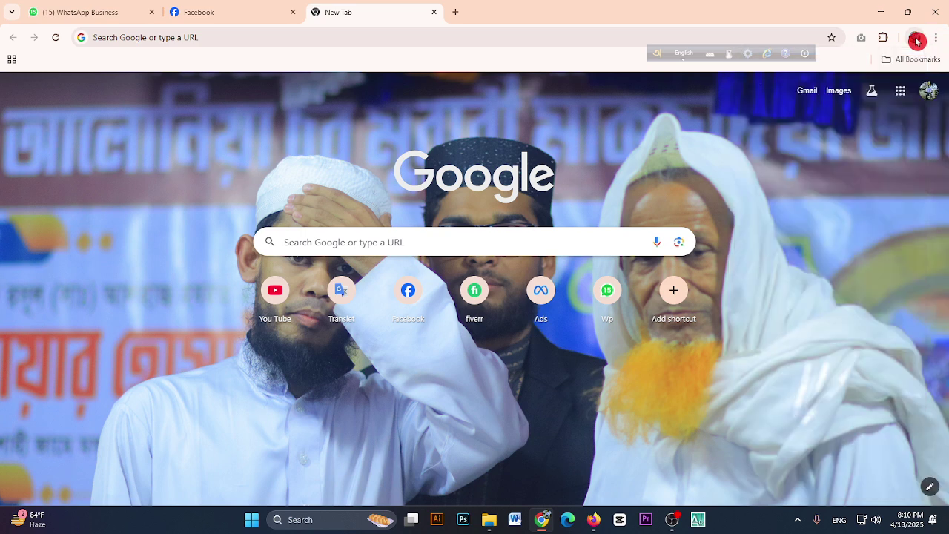
left_click(917, 41)
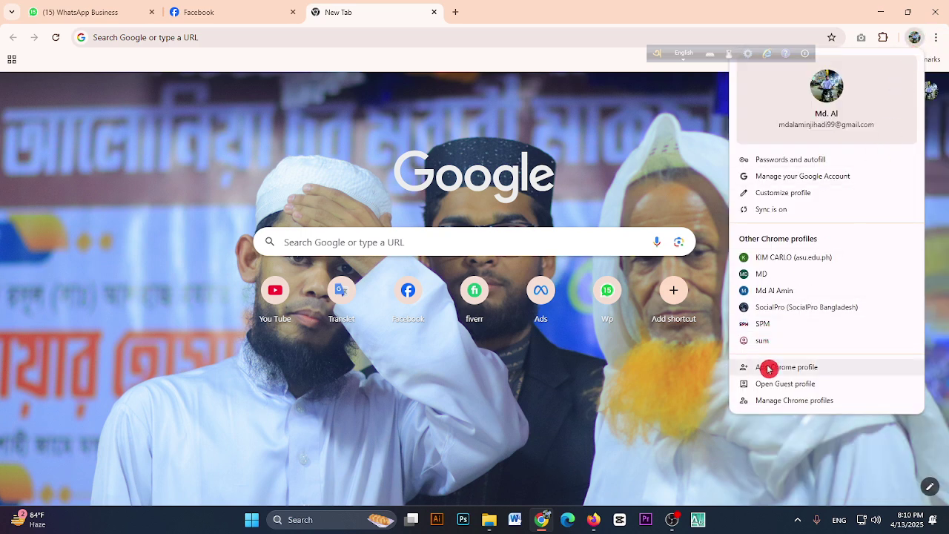
left_click(807, 369)
left_click(480, 330)
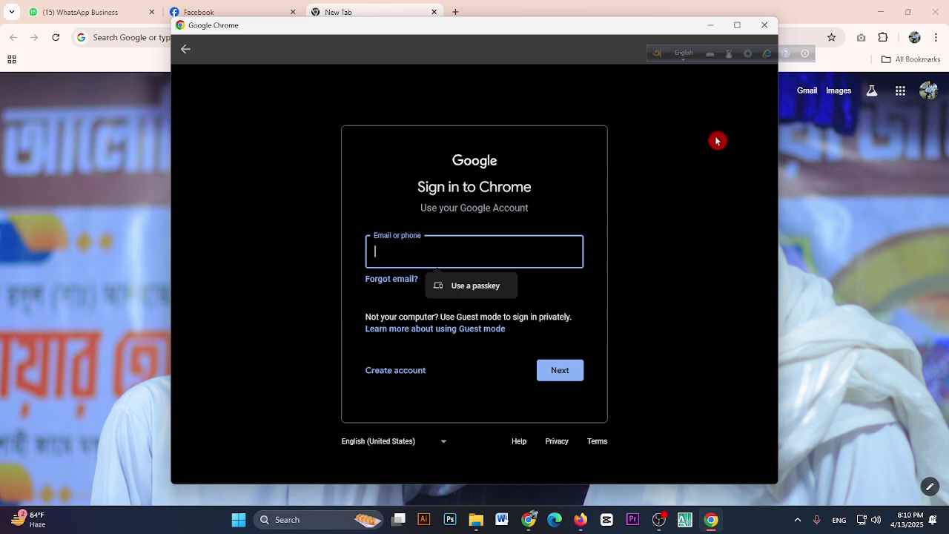
left_click(759, 26)
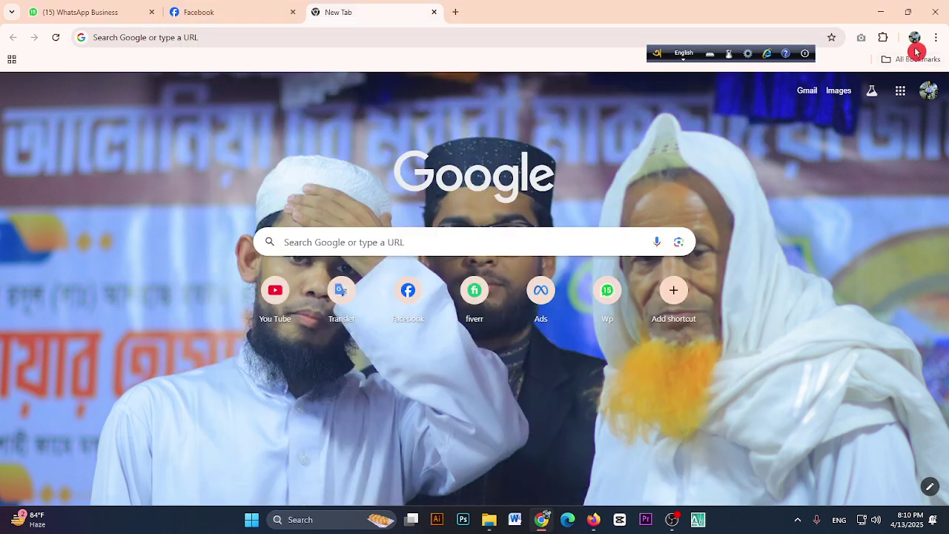
Step: Switch to the SocialPro Chrome profile and launch Docs from the Google apps grid
left_click(915, 38)
left_click(819, 310)
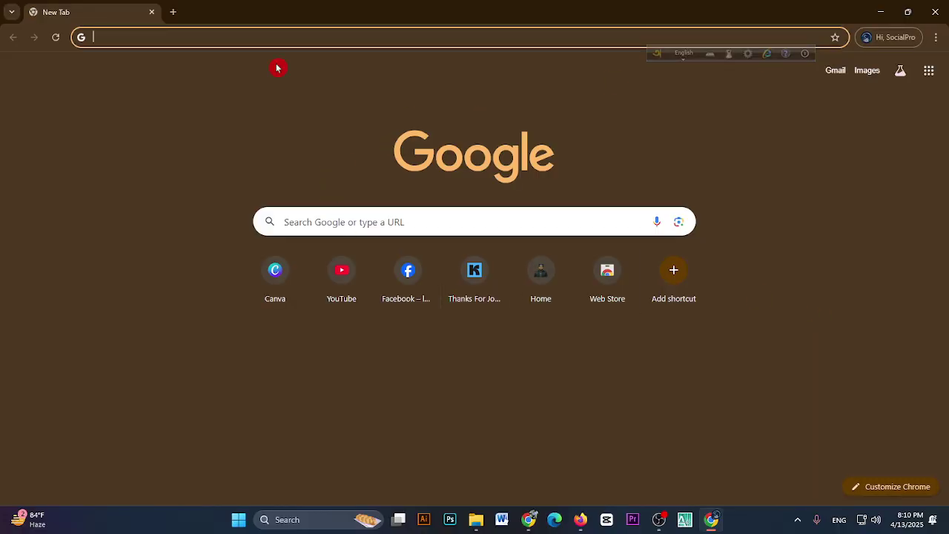
left_click(928, 73)
scroll(936, 223, "down", 3)
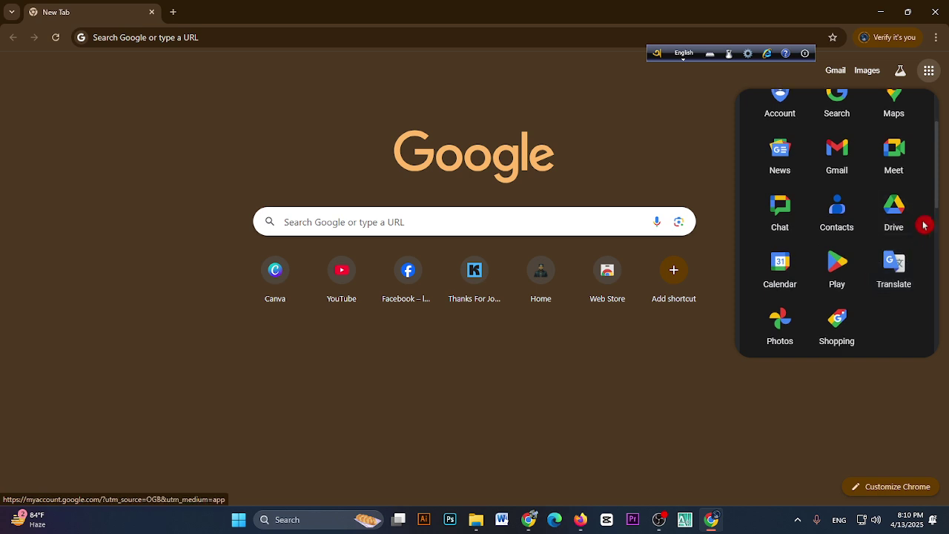
scroll(928, 236, "down", 1)
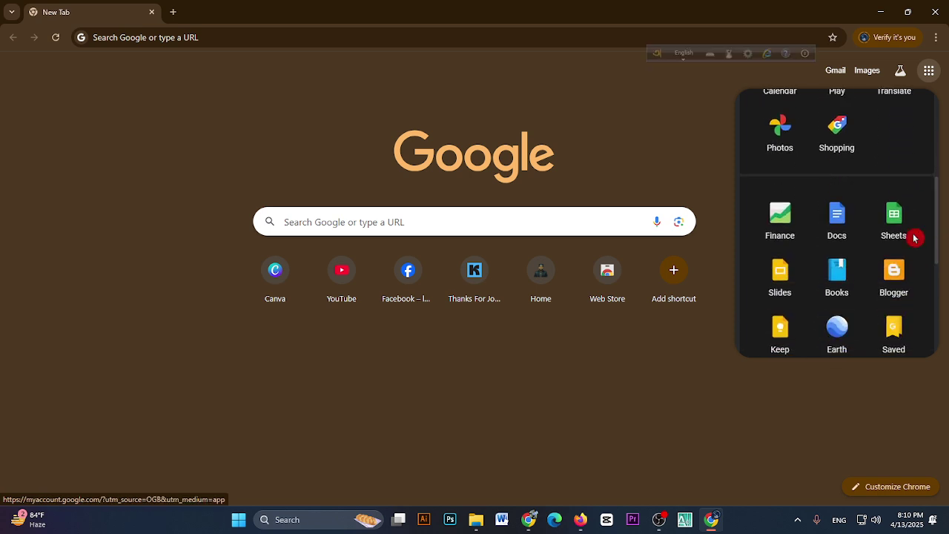
left_click(836, 223)
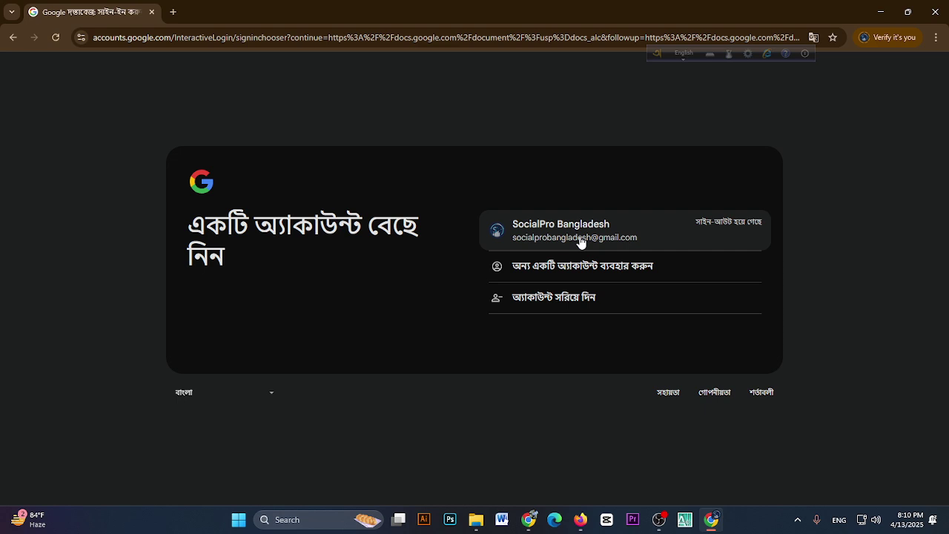
Step: Sign in to the SocialPro Bangladesh account with its password, skipping the recovery and suggestion prompts
left_click(579, 237)
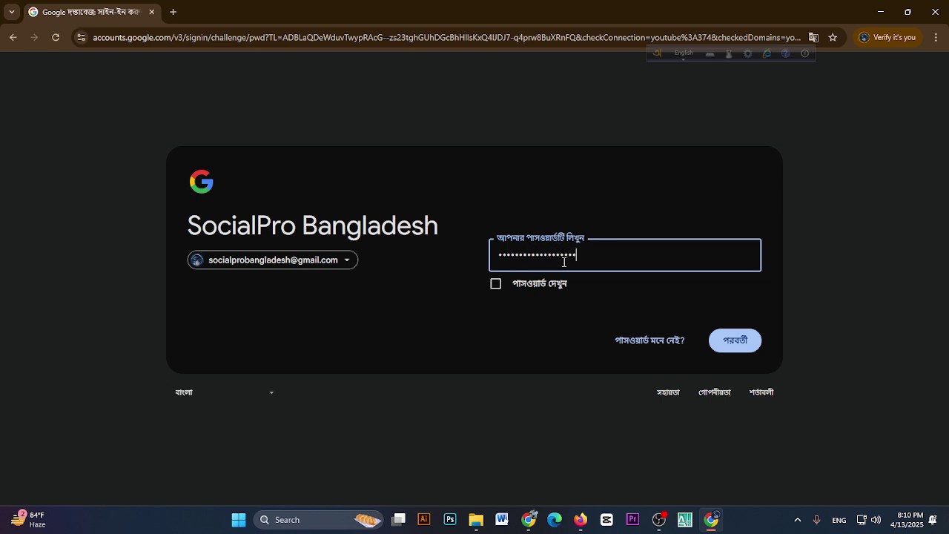
left_click(730, 343)
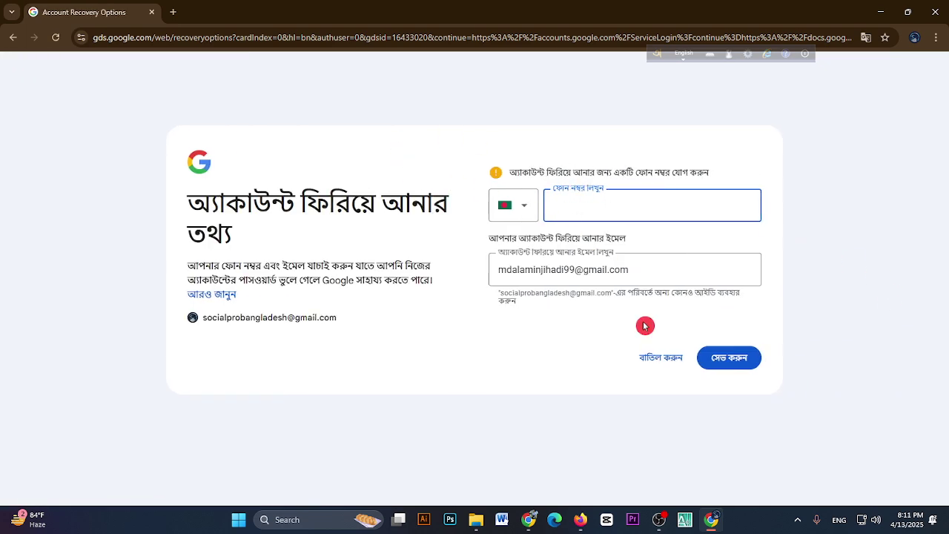
left_click(665, 360)
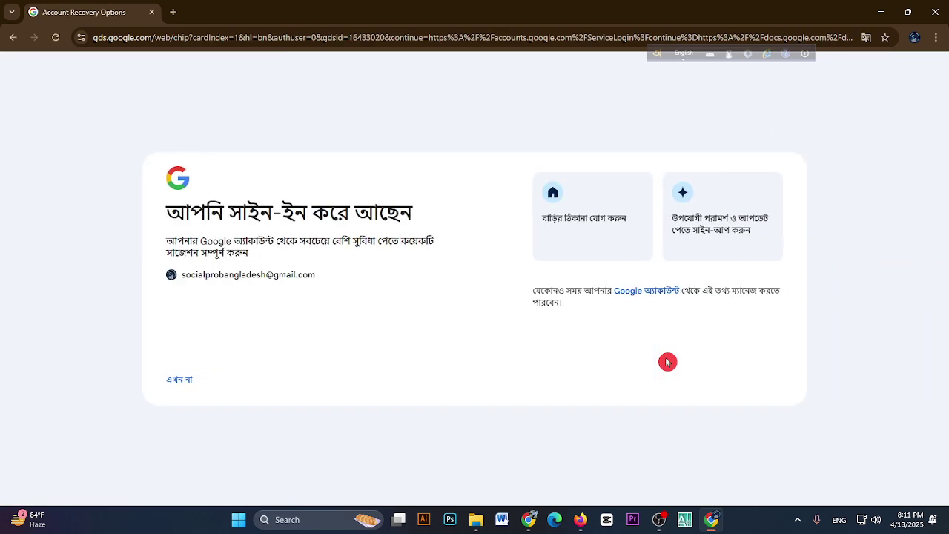
left_click(179, 380)
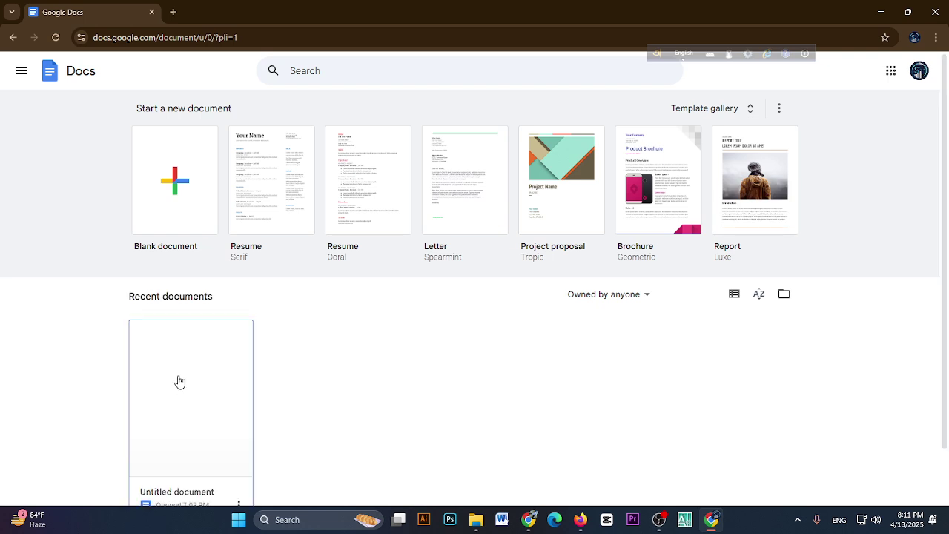
Step: Open the Untitled document and read the JOB 13 heading and its first item on creating a YouTube channel
scroll(487, 369, "down", 1)
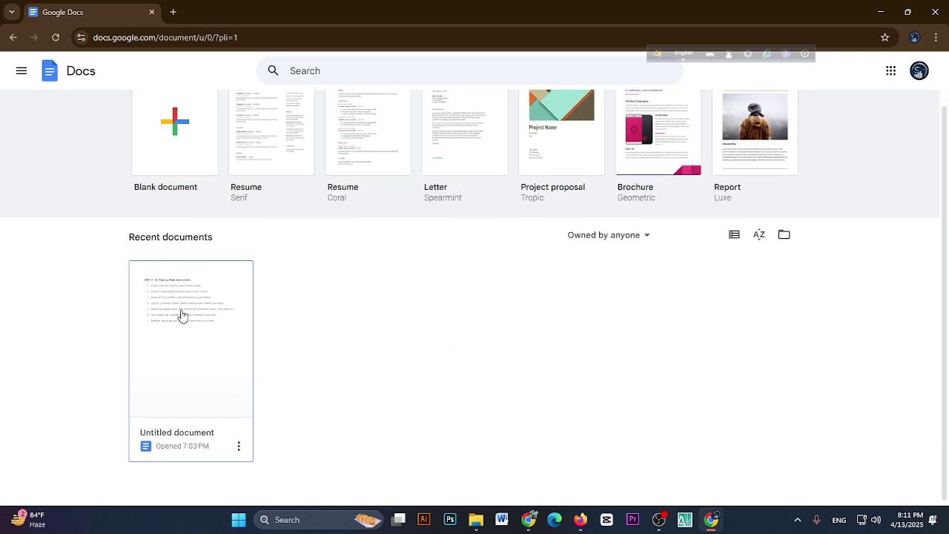
left_click(183, 316)
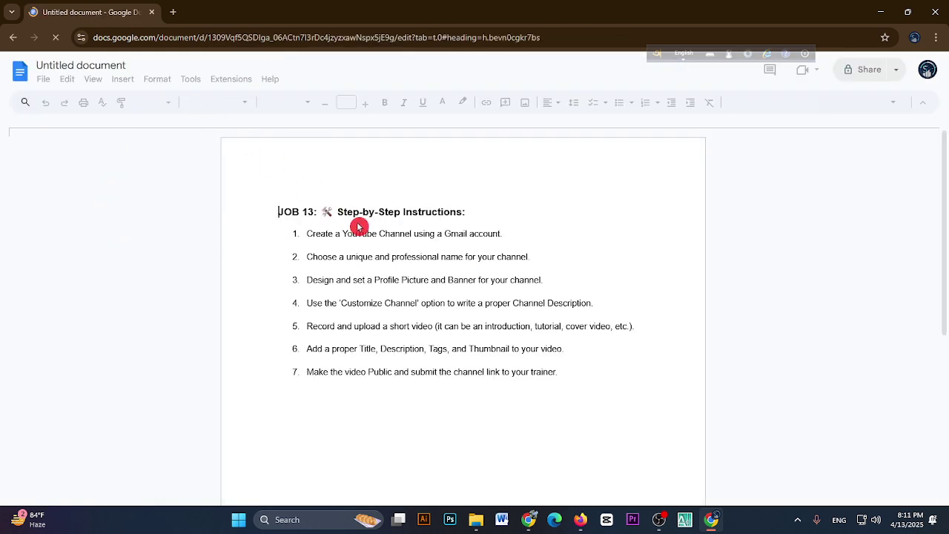
left_click_drag(279, 211, 482, 217)
left_click(309, 235)
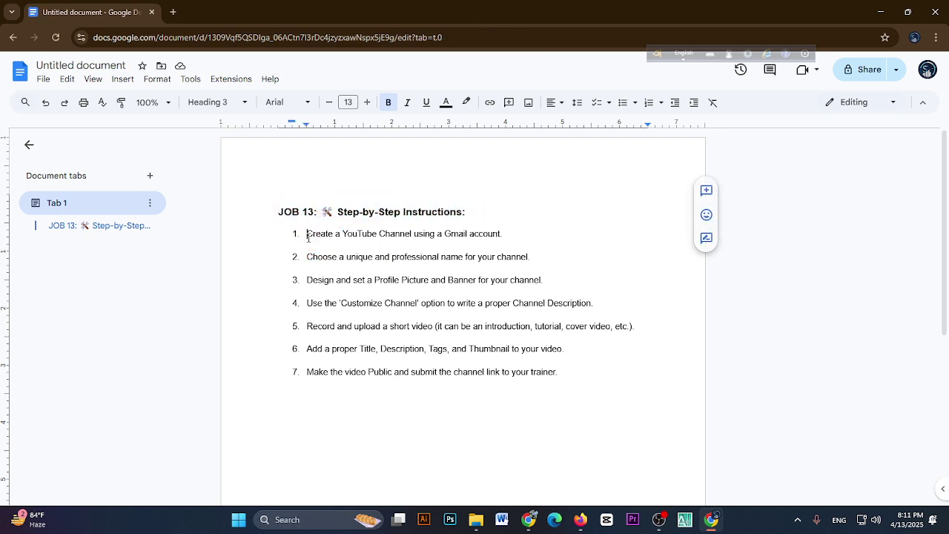
left_click_drag(312, 235, 526, 237)
left_click(526, 237)
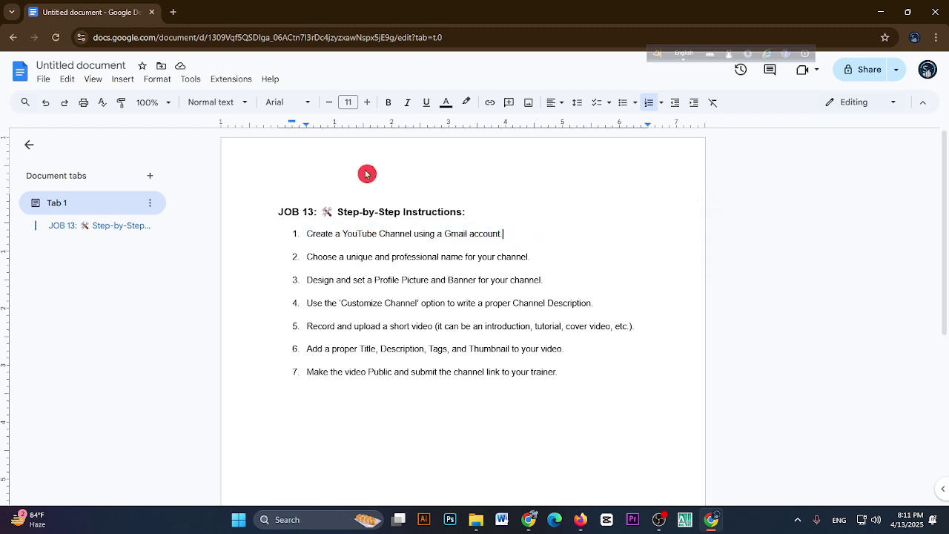
left_click(174, 12)
Step: Load youtube.com in the new tab
left_click(188, 36)
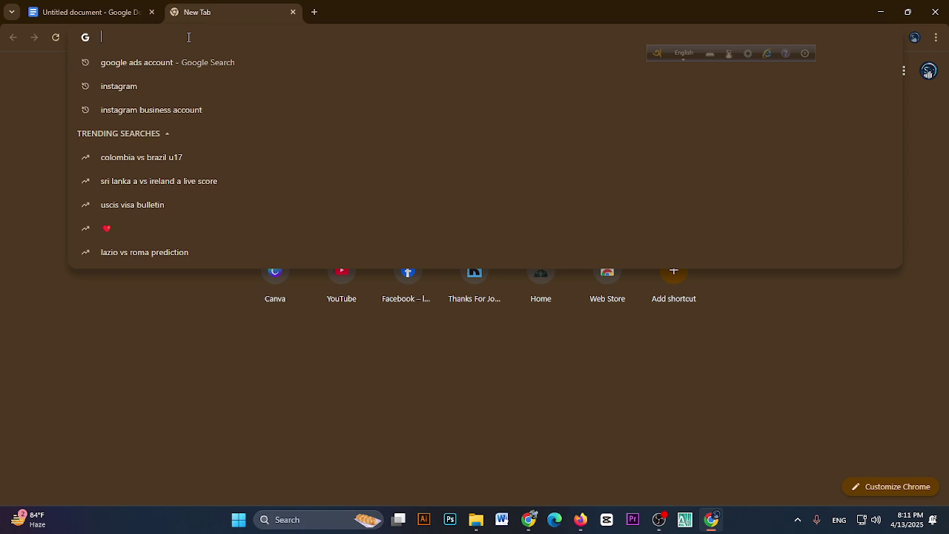
type("youtube")
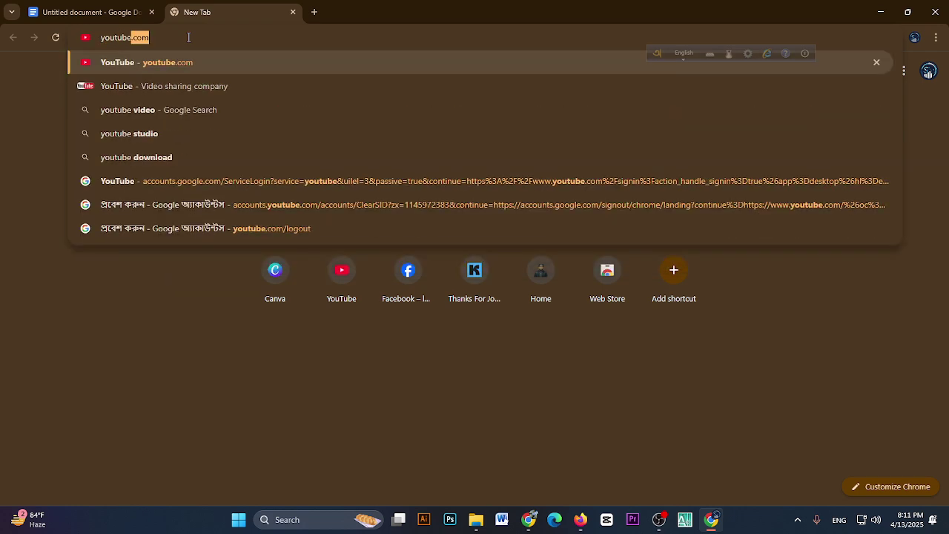
key("Return")
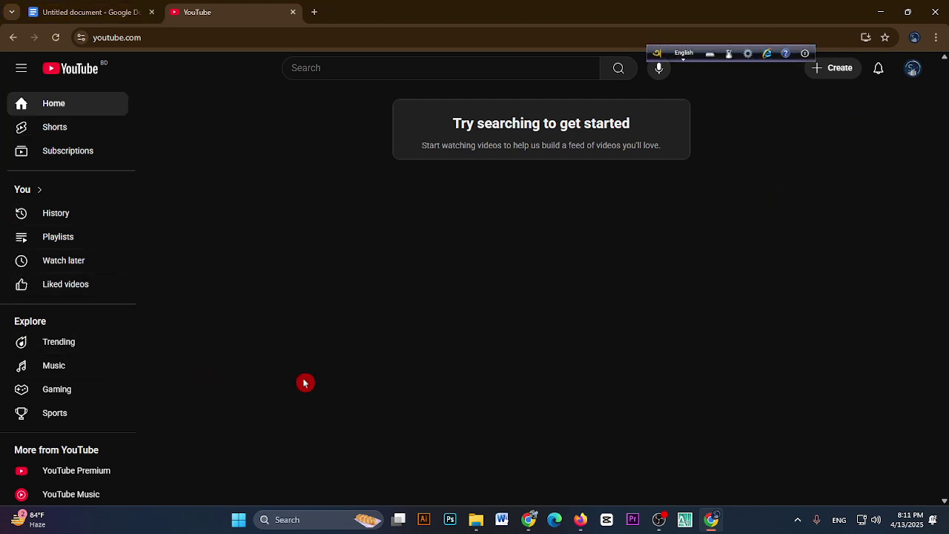
Step: Start creating a channel named SocialPro Bangladesh, then cancel it
left_click(913, 69)
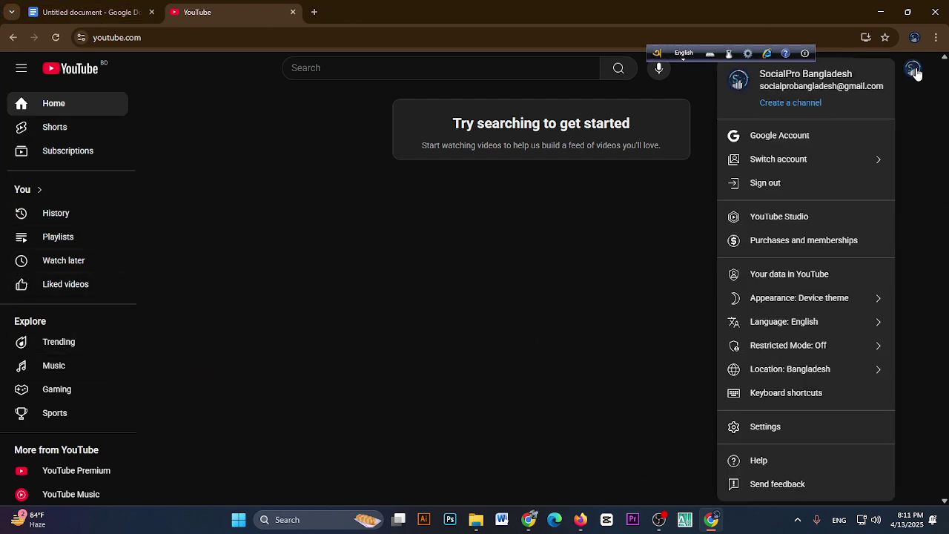
left_click(790, 103)
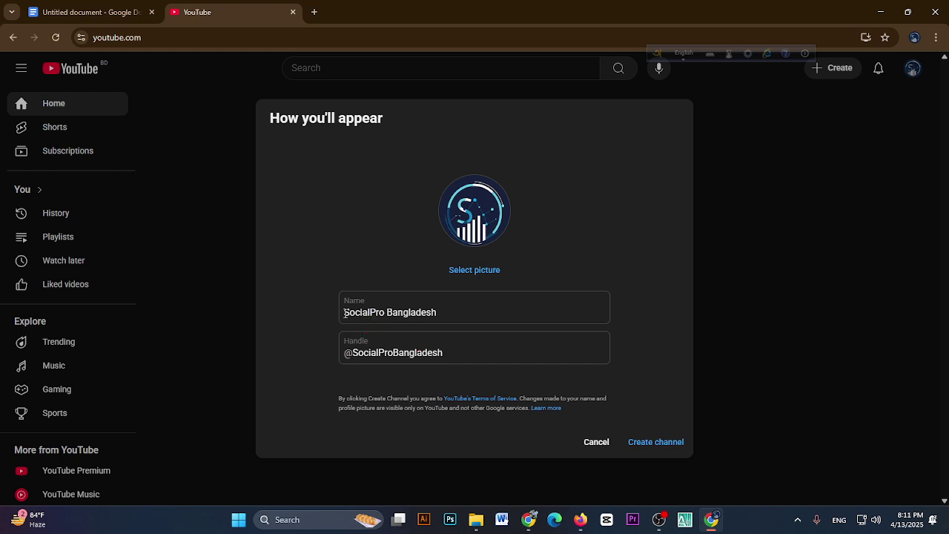
left_click(408, 325)
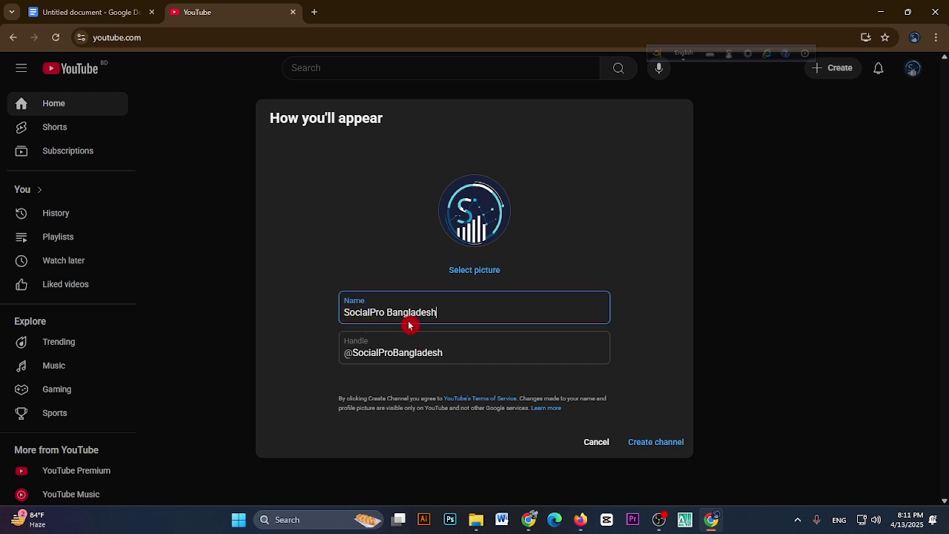
left_click(596, 442)
Step: Show the All channels list through the Switch account option
left_click(909, 74)
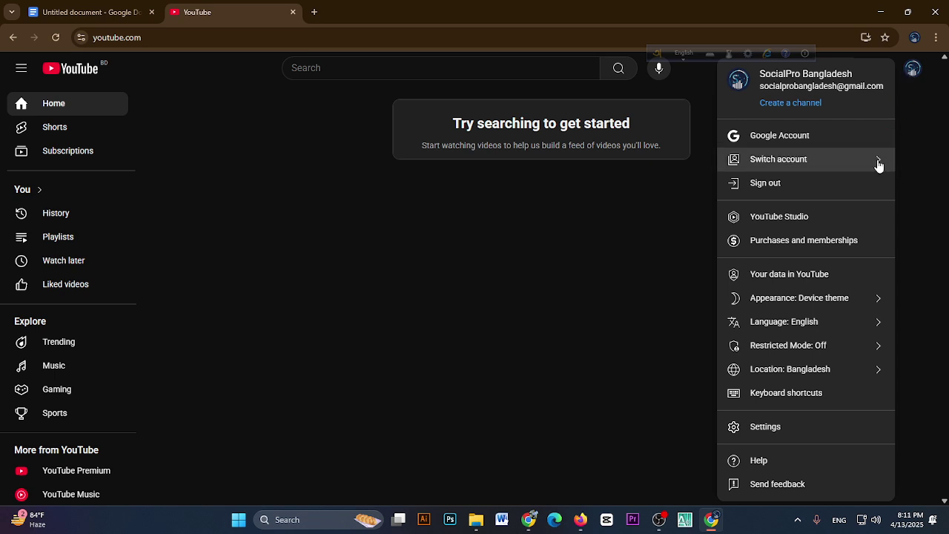
left_click(860, 164)
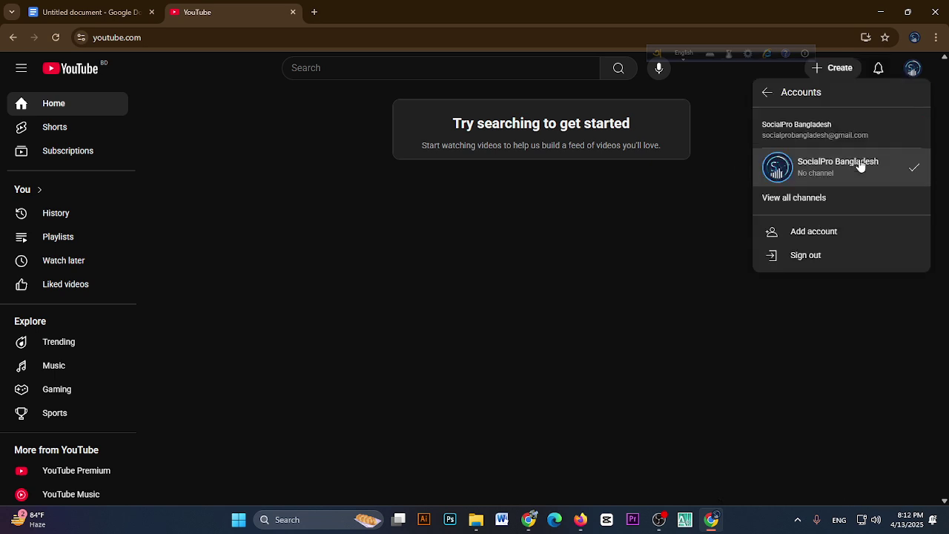
left_click(799, 201)
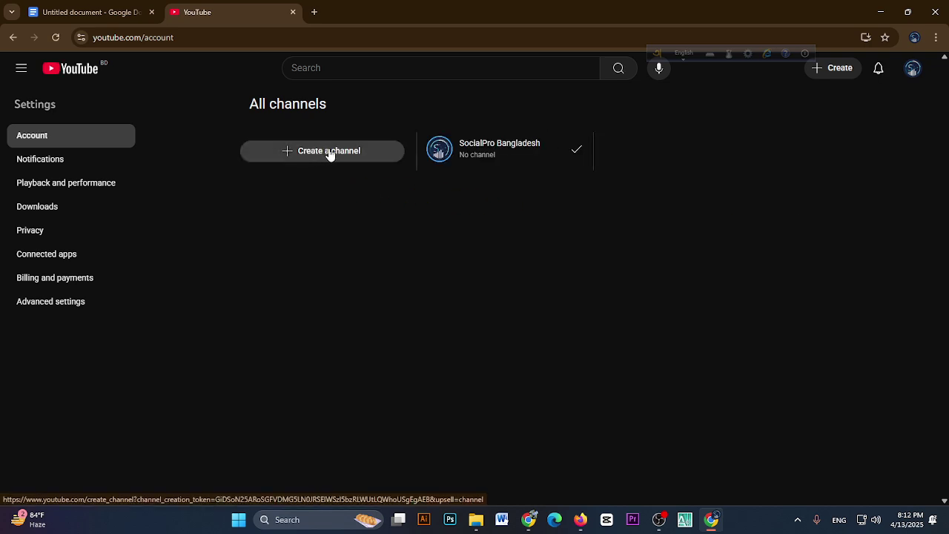
Step: Open YouTube account settings, then go back to the YouTube home page
left_click(913, 68)
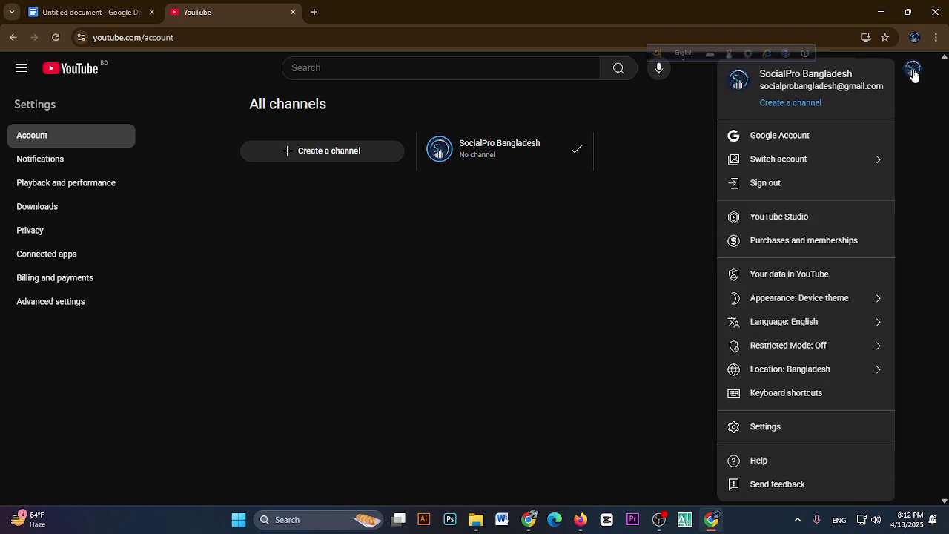
left_click(771, 428)
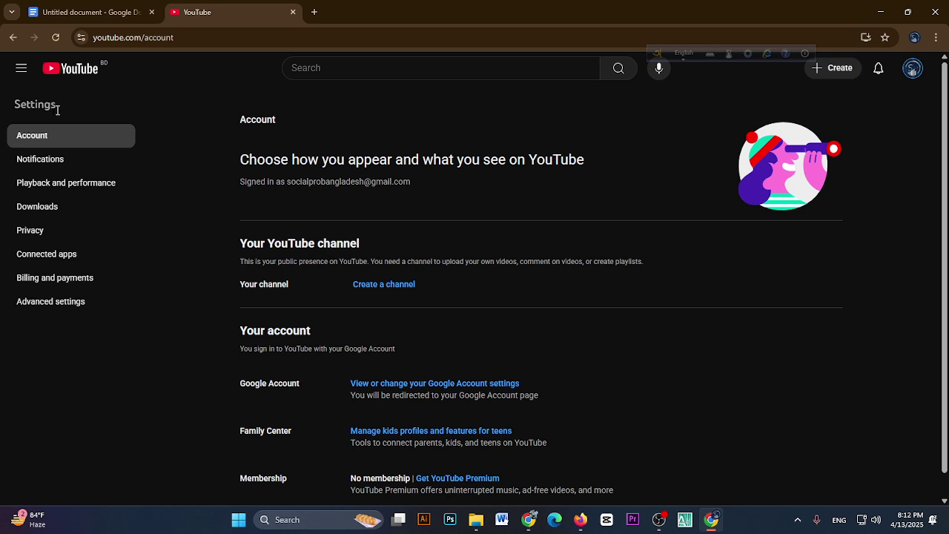
left_click(910, 74)
left_click(73, 69)
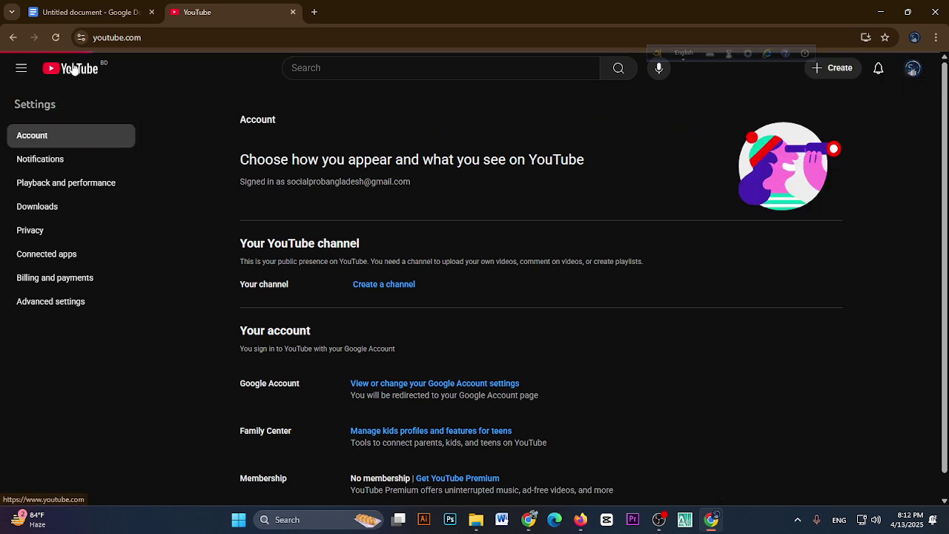
Step: Reopen account settings and check the Your YouTube channel section
left_click(913, 72)
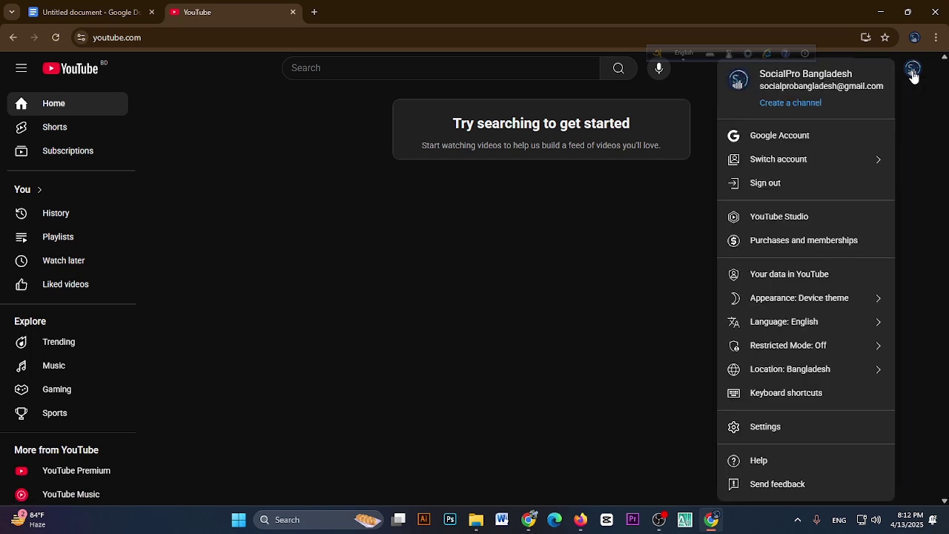
left_click(913, 72)
left_click(913, 72)
left_click(913, 72)
left_click(913, 72)
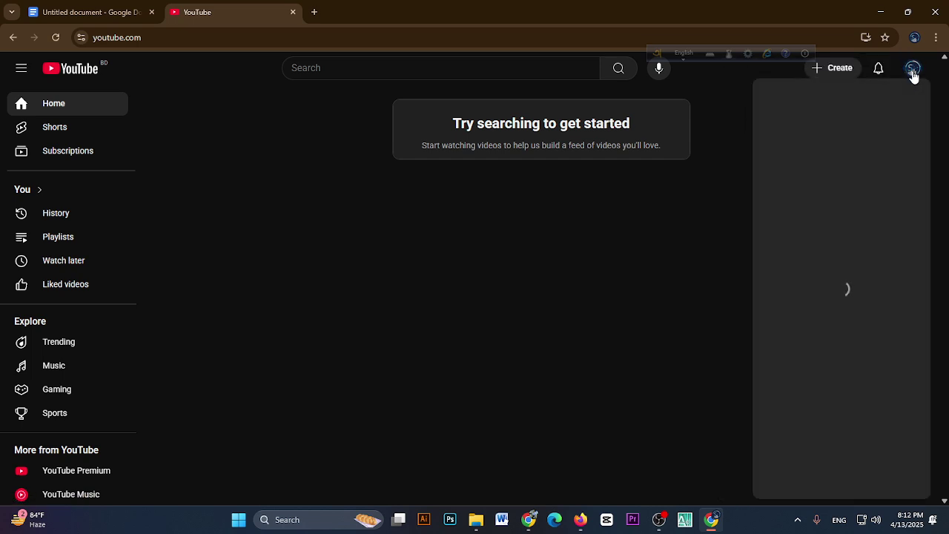
left_click(762, 430)
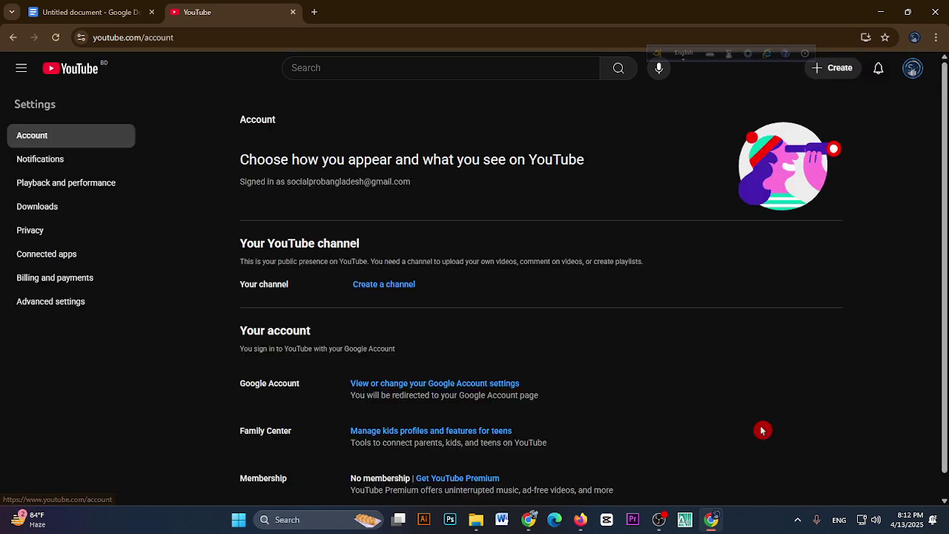
left_click_drag(231, 250, 451, 295)
left_click(453, 288)
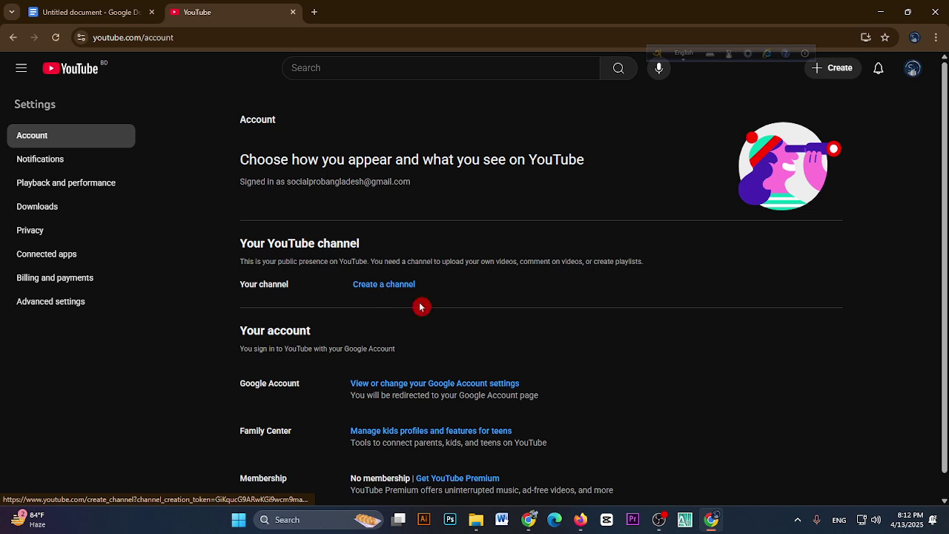
left_click(913, 68)
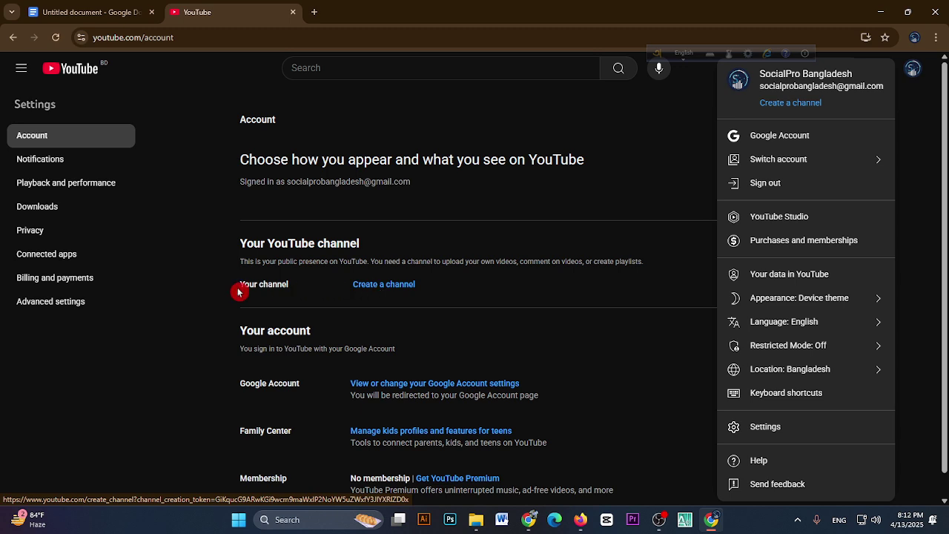
Step: Start a new channel and copy the lowercase username from the SocialPro Bangladesh Facebook page address
left_click(381, 286)
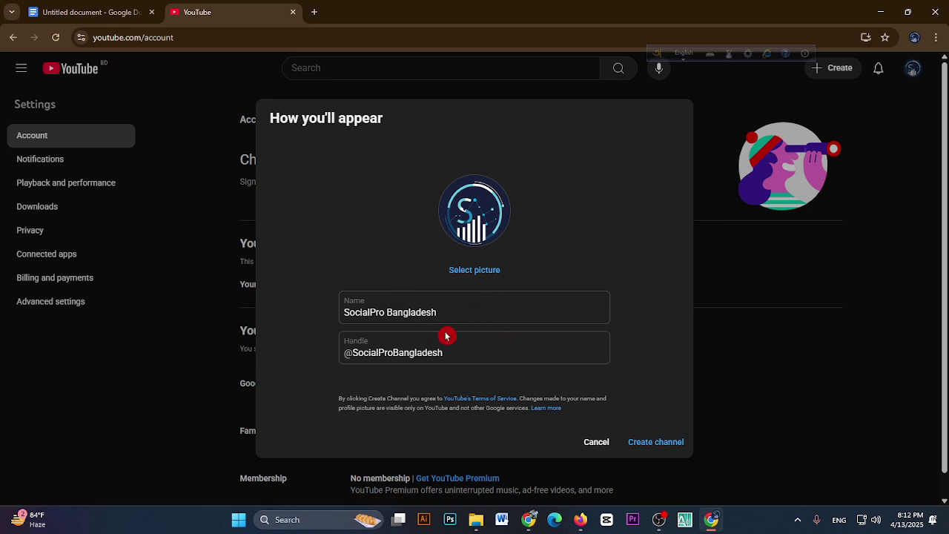
left_click_drag(494, 353, 331, 356)
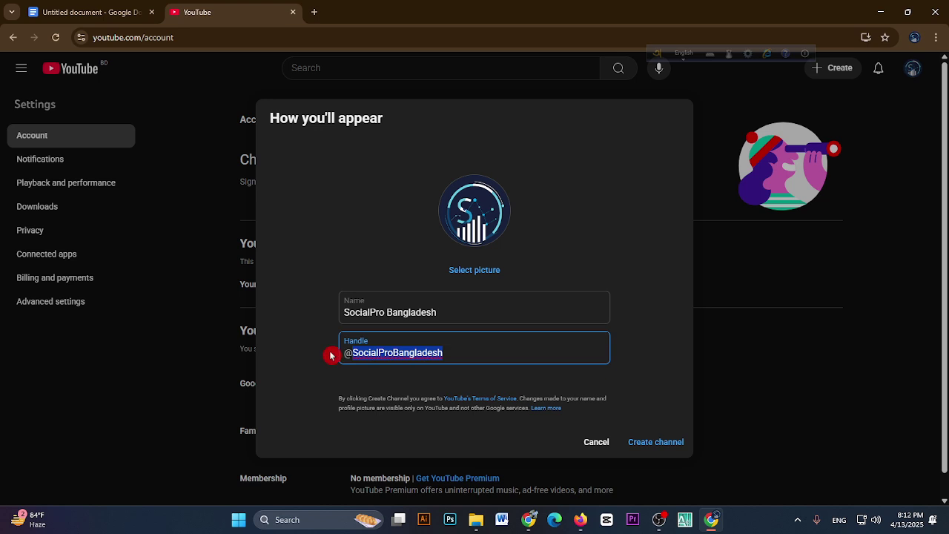
left_click(411, 355)
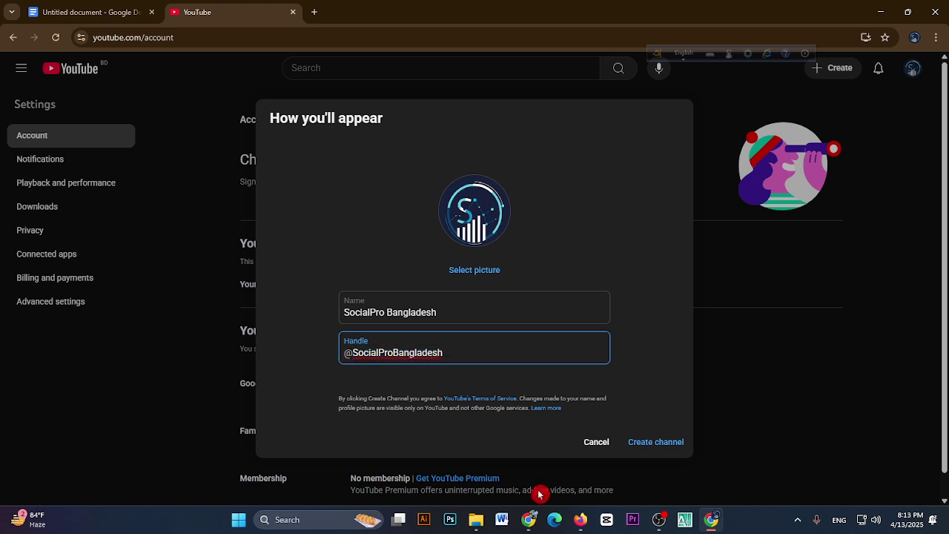
left_click(529, 520)
left_click(256, 10)
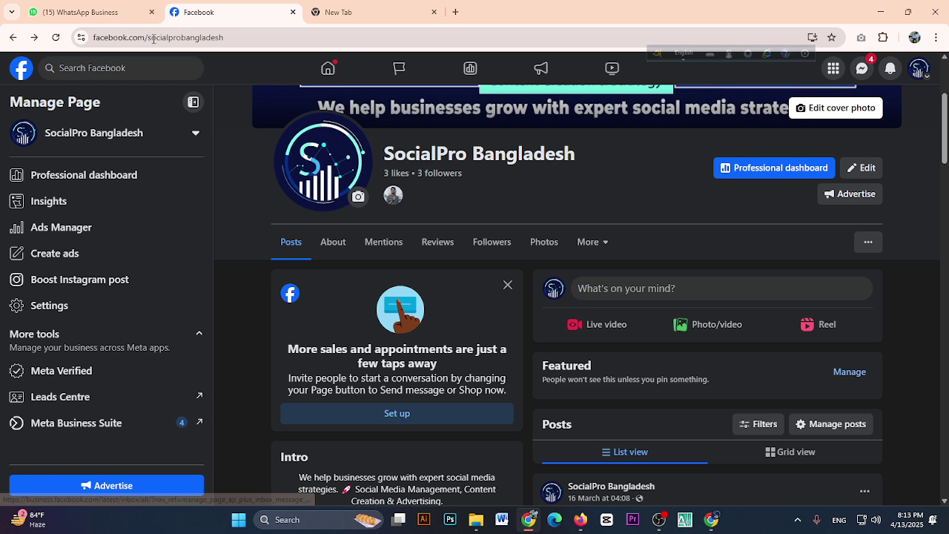
left_click_drag(149, 38, 243, 37)
key("ctrl+c")
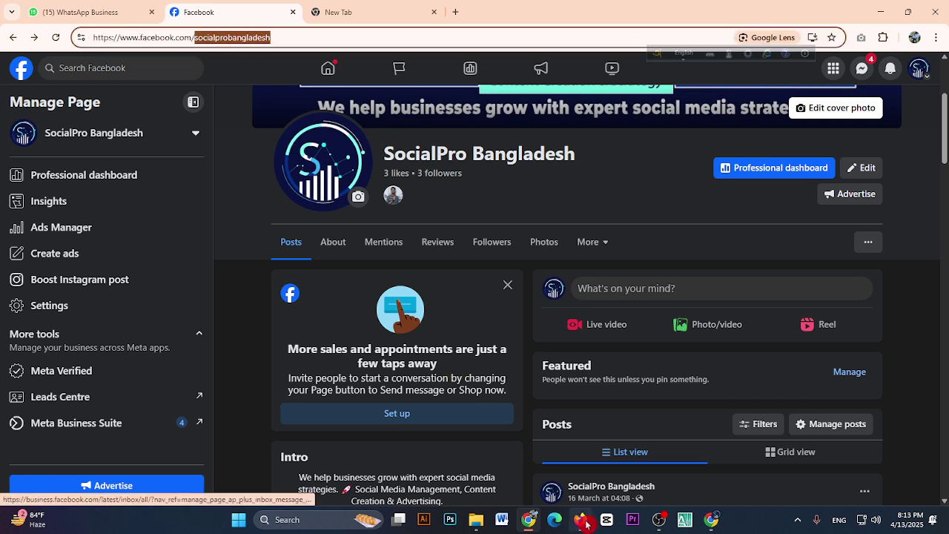
Step: Paste the lowercase handle, name the channel 'Social Pro Bangladesh', and create it
left_click(705, 520)
left_click(421, 336)
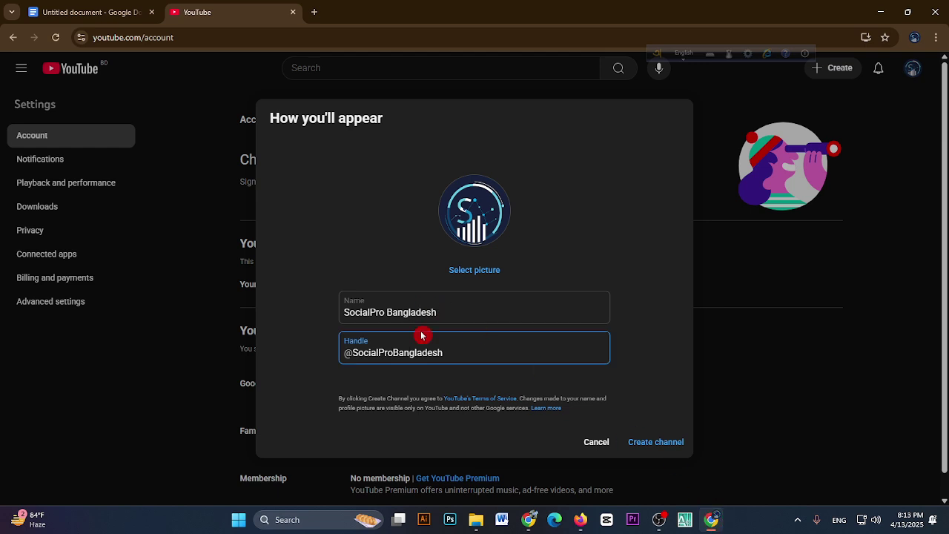
left_click_drag(449, 354, 361, 354)
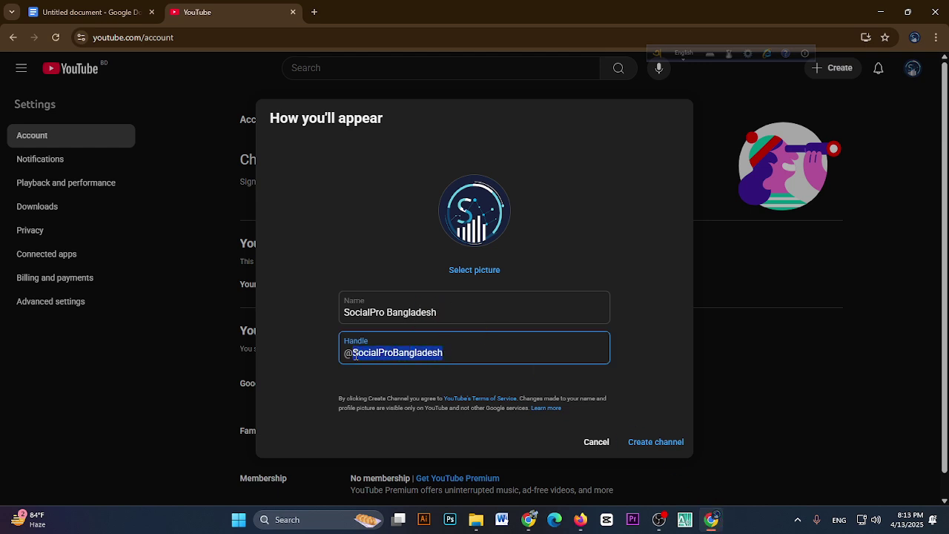
key("ctrl+v")
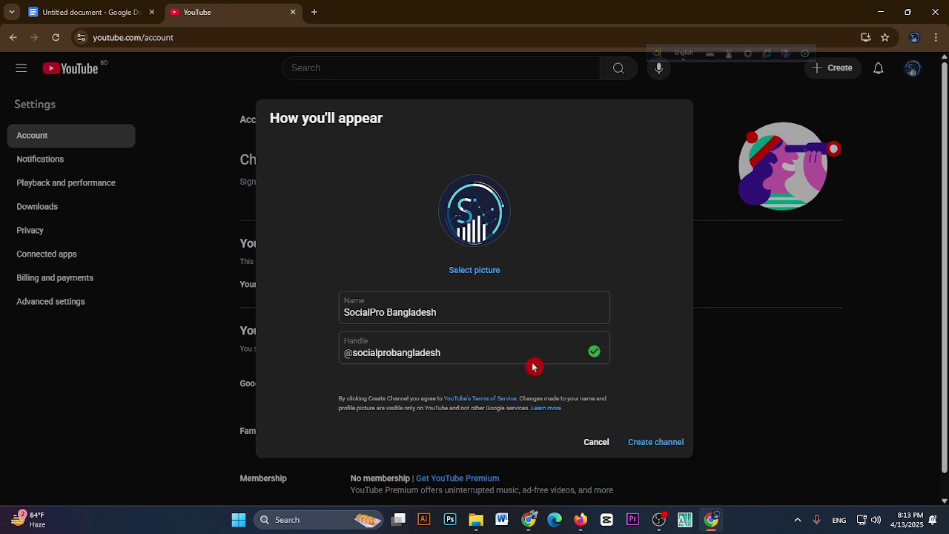
left_click(370, 312)
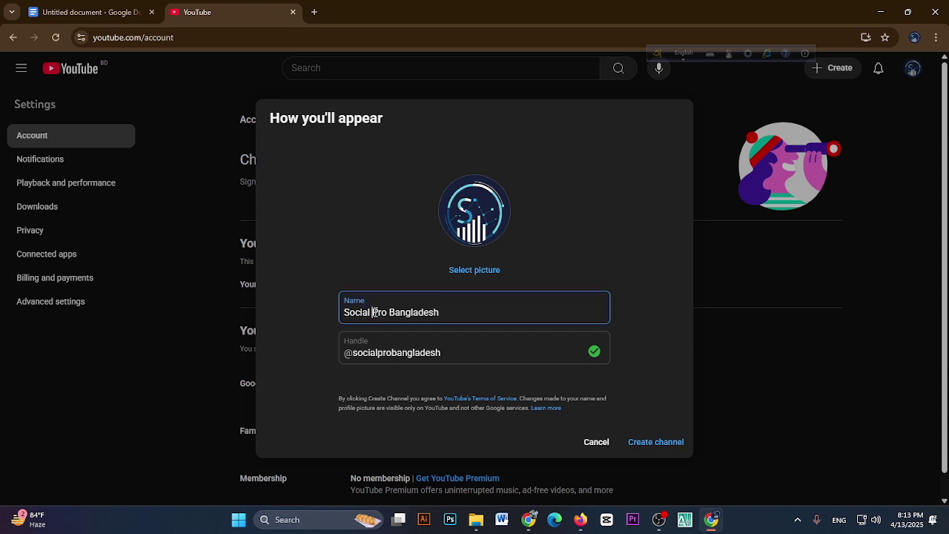
left_click(646, 445)
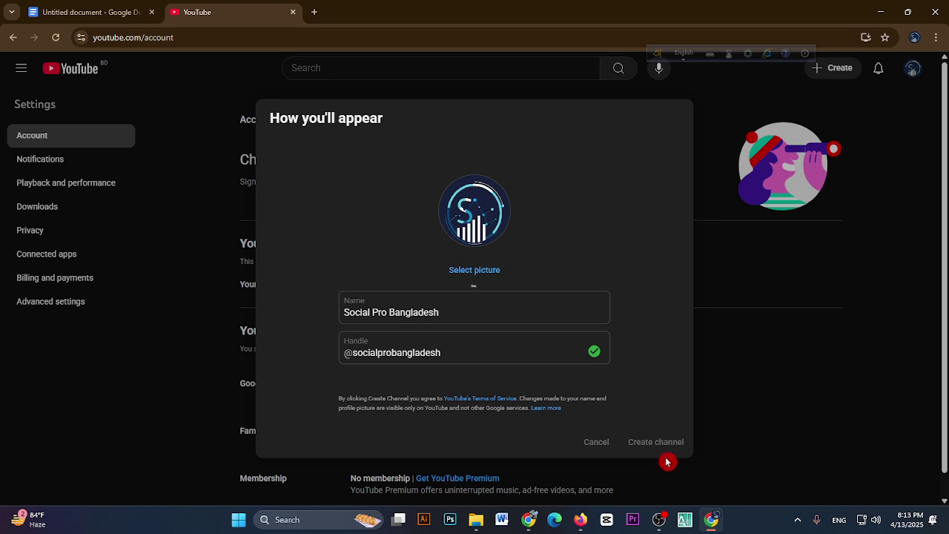
left_click(111, 10)
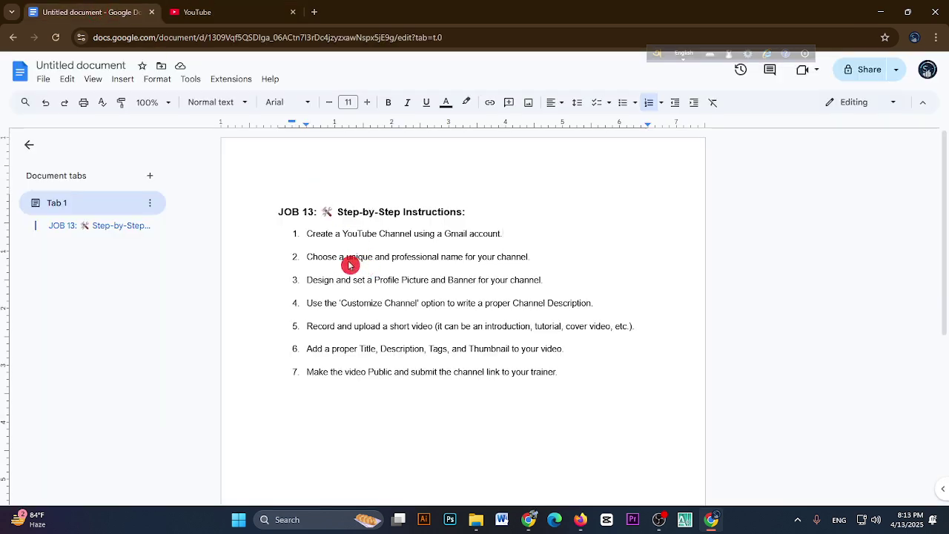
Step: Compare instruction item 2 on the channel name with the 'Social Pro Bangladesh' channel title
triple_click(307, 262)
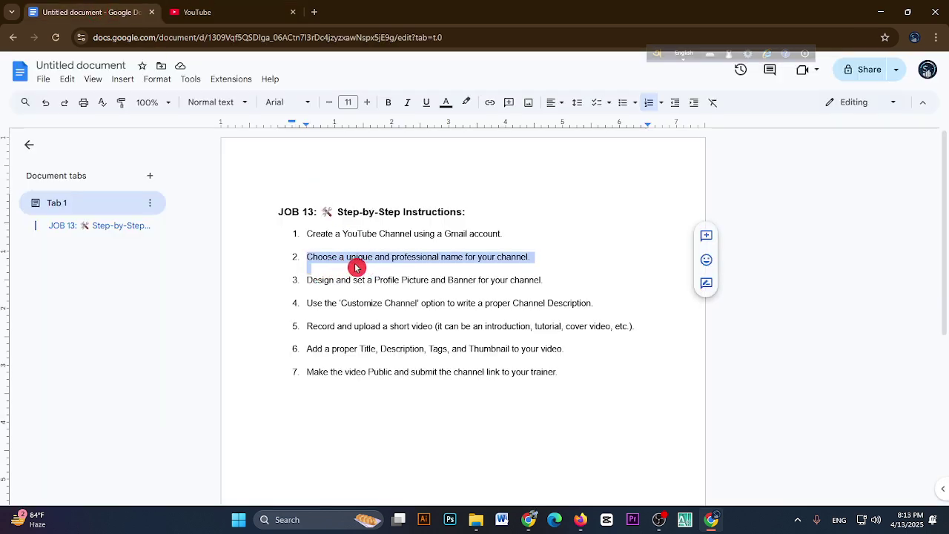
left_click_drag(356, 267, 530, 265)
left_click(227, 13)
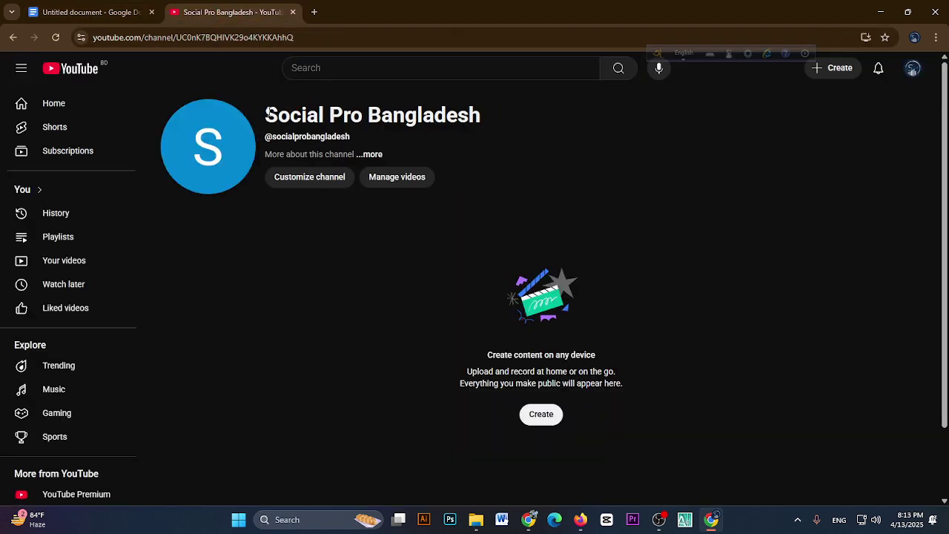
left_click_drag(268, 112, 483, 116)
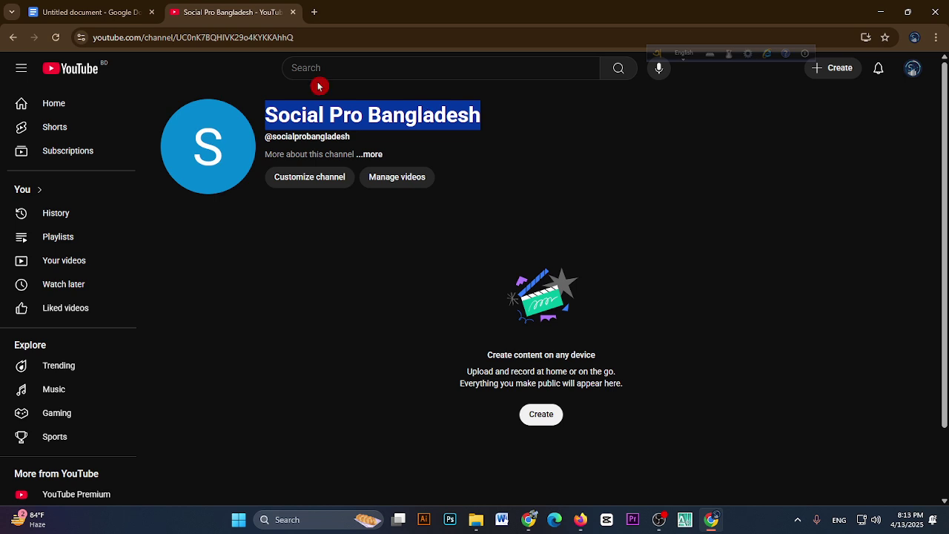
left_click(97, 12)
Step: Read item 3 about the profile picture and banner, then return to the channel page
left_click(325, 280)
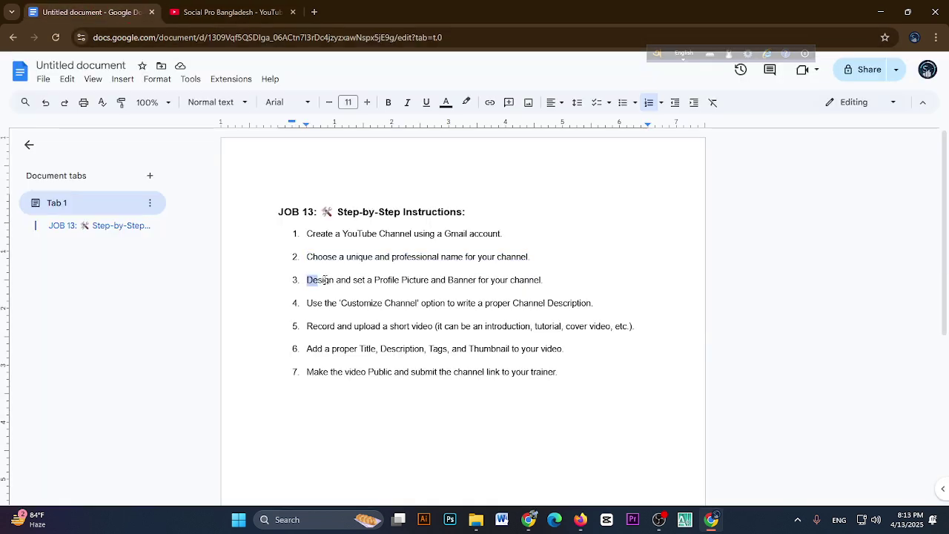
left_click_drag(325, 280, 366, 280)
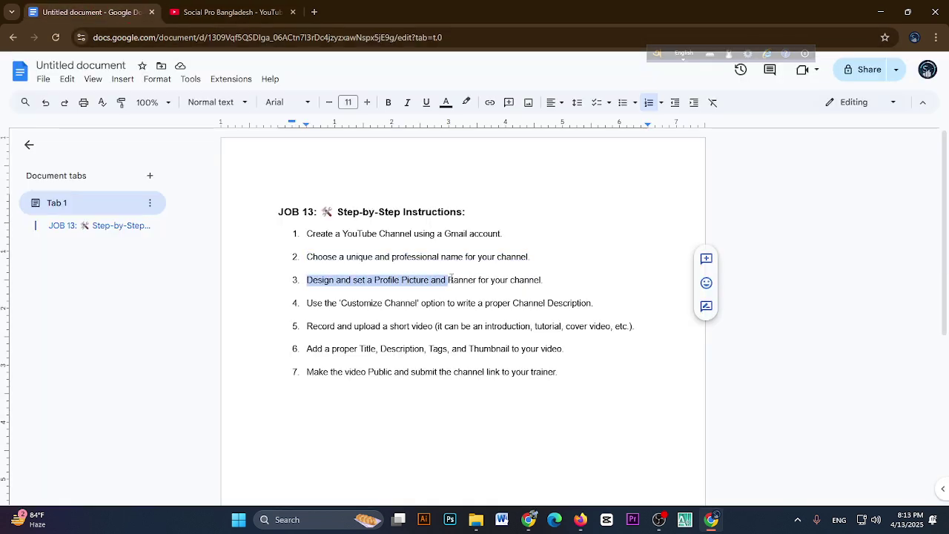
left_click_drag(490, 280, 555, 293)
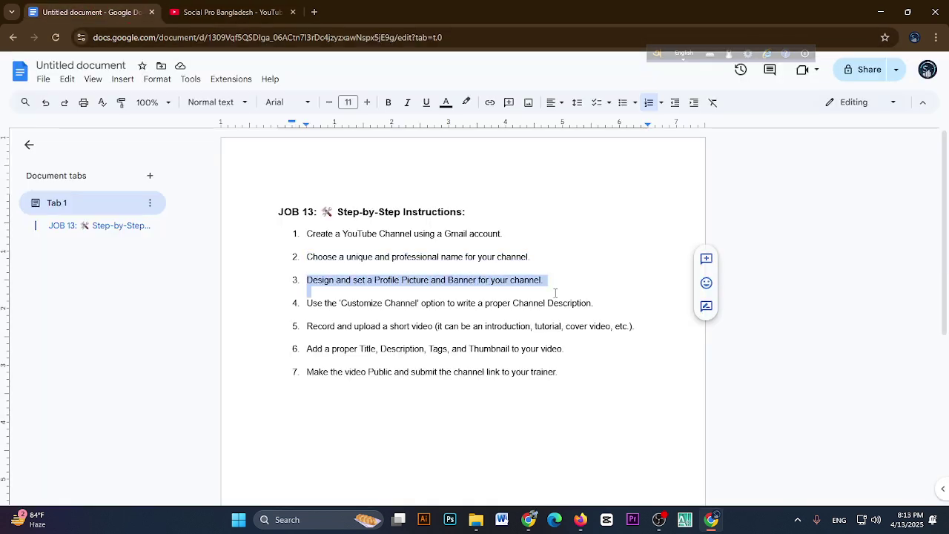
left_click(545, 279)
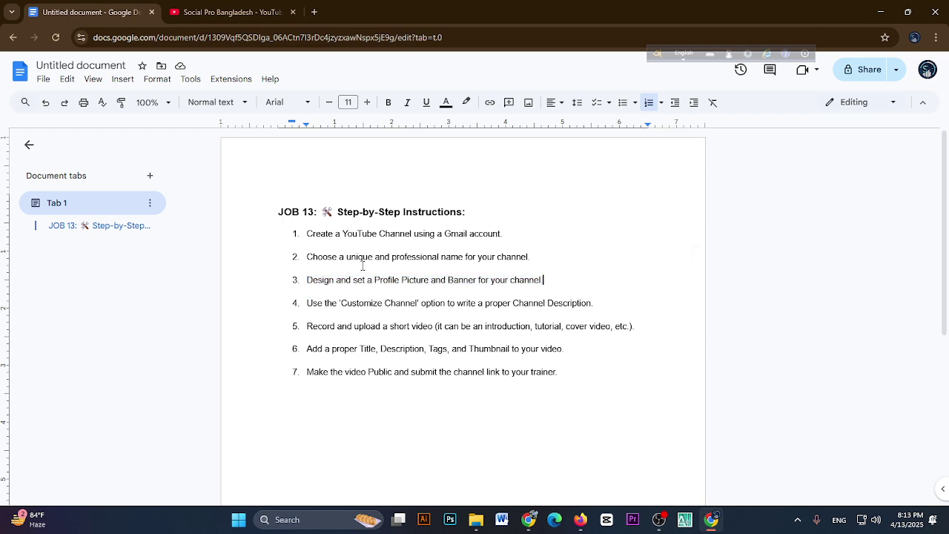
left_click_drag(396, 279, 328, 271)
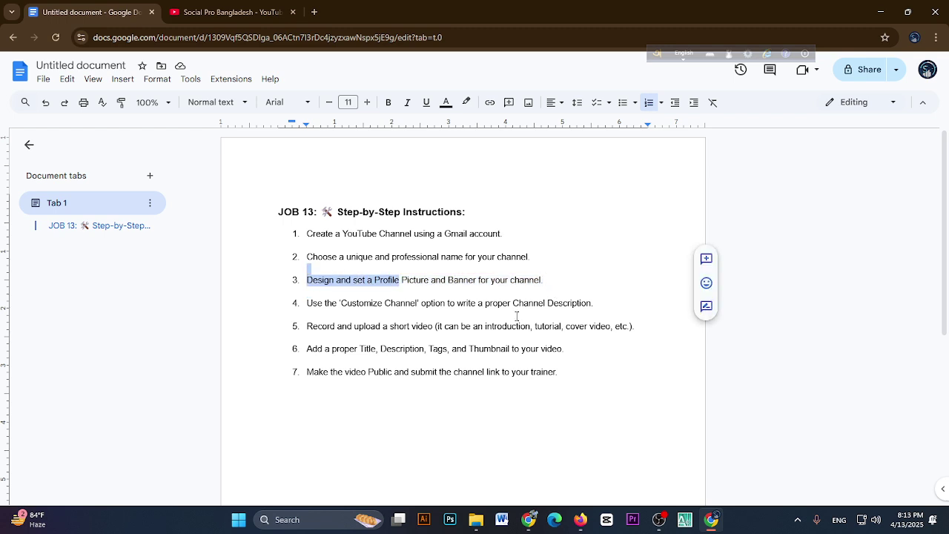
left_click(475, 280)
left_click_drag(440, 279, 557, 285)
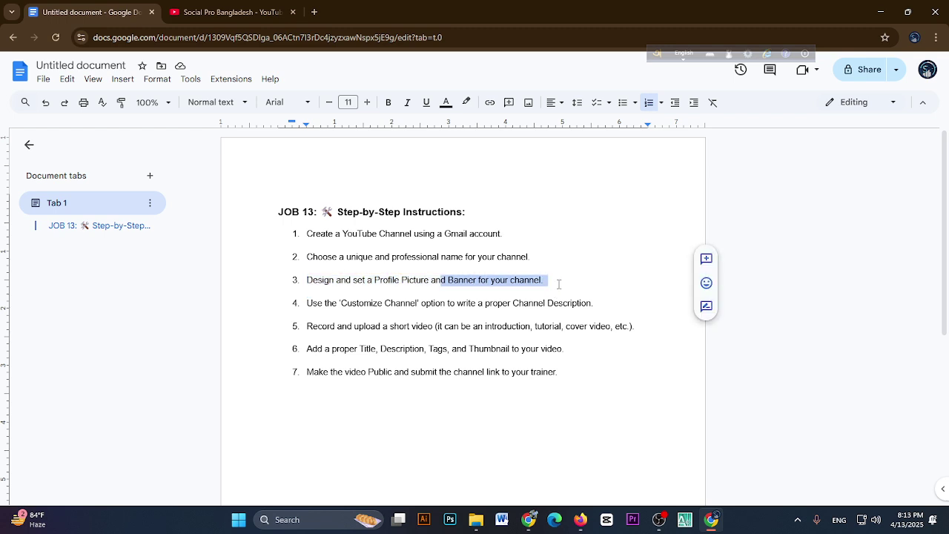
left_click(559, 284)
left_click(226, 12)
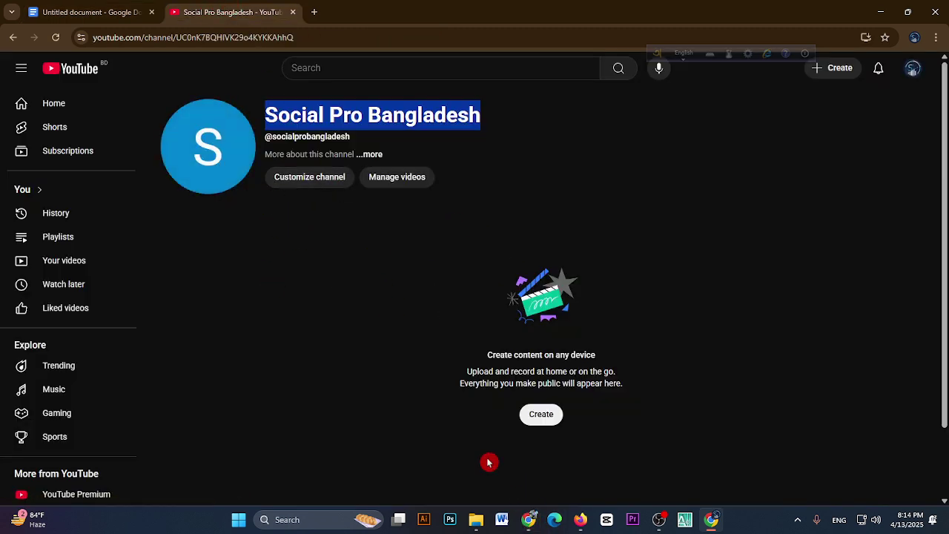
left_click(532, 524)
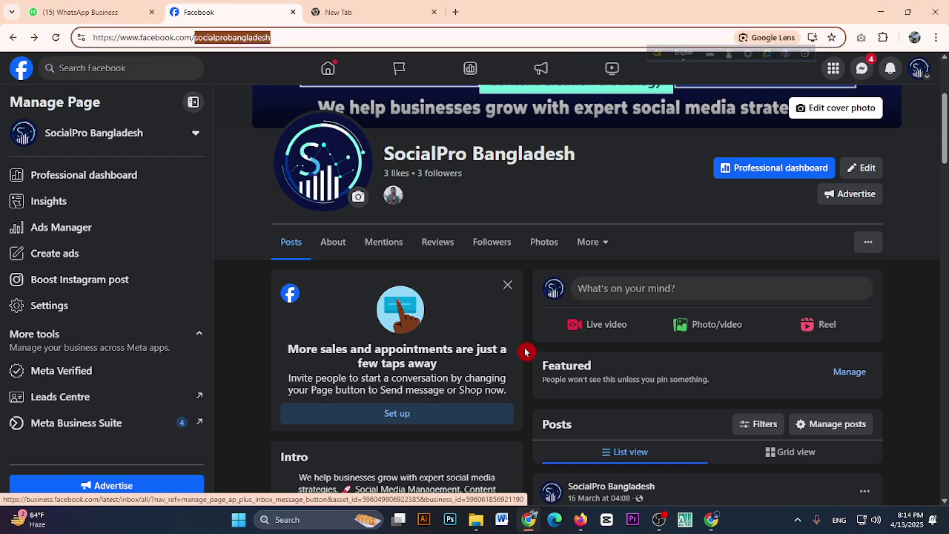
Step: Load canva.com in the empty tab, then close that tab
left_click(401, 13)
left_click(402, 39)
type("canva.com")
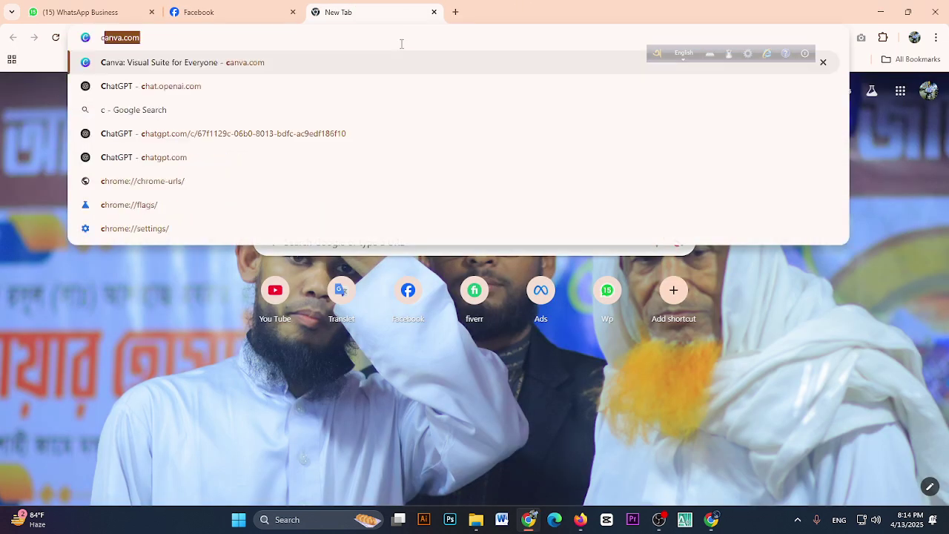
key("Return")
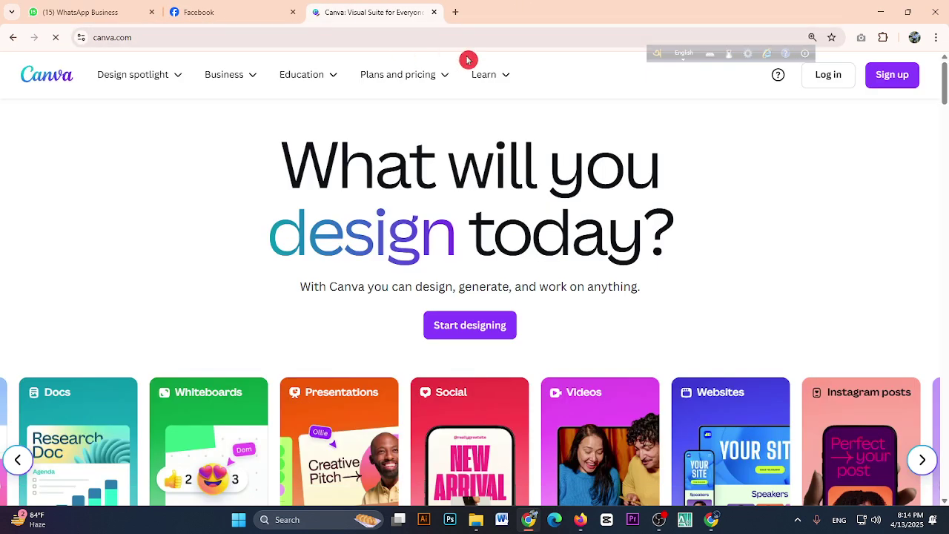
left_click(435, 12)
Step: Switch browser profile, open canva.com there, and dismiss the new-launches announcement
left_click(917, 37)
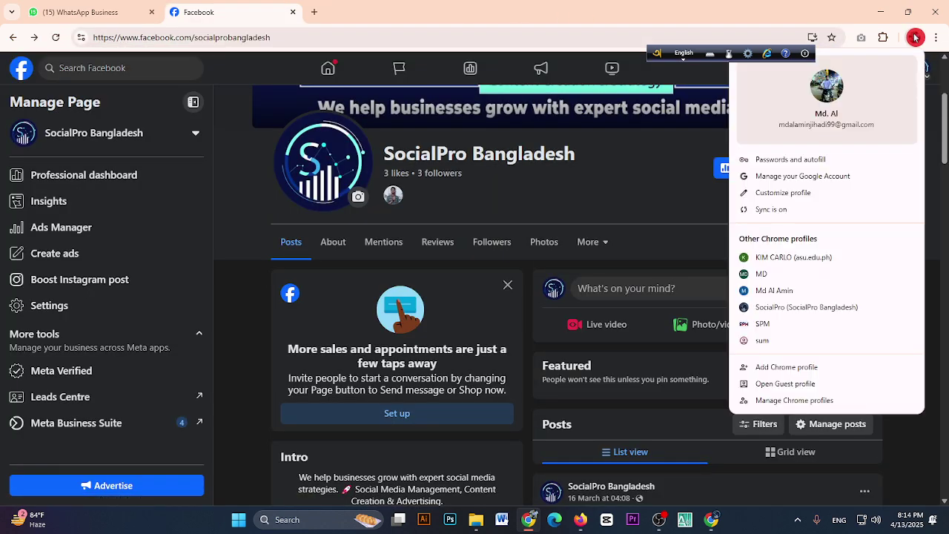
left_click(799, 299)
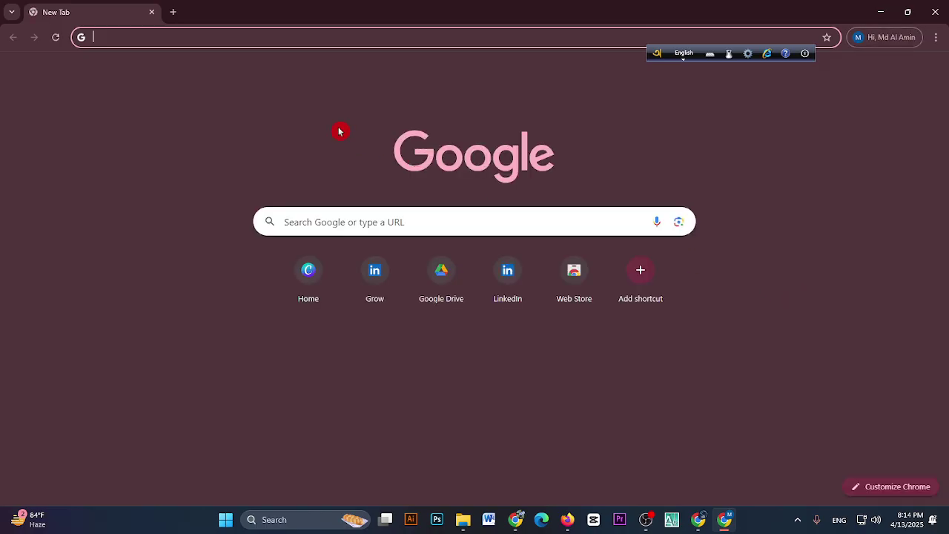
left_click(312, 38)
type("canva")
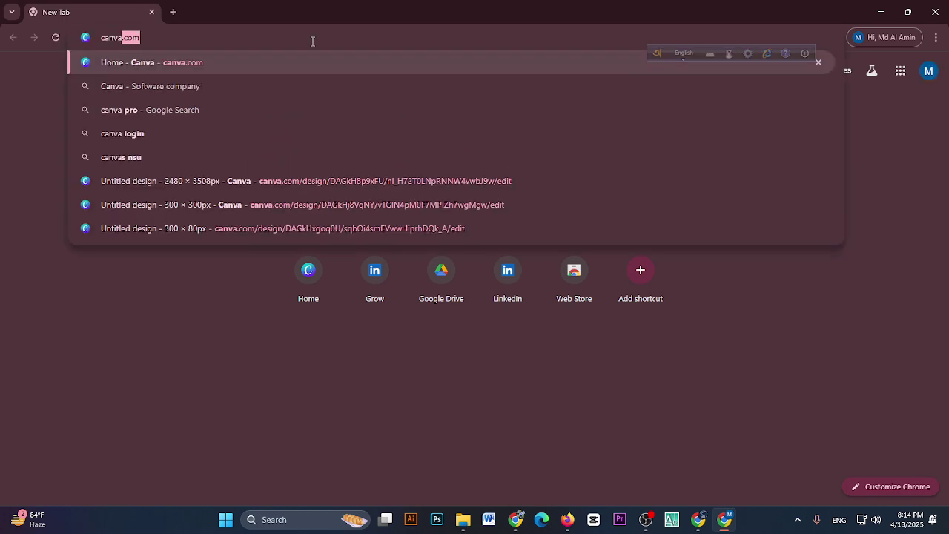
key("Return")
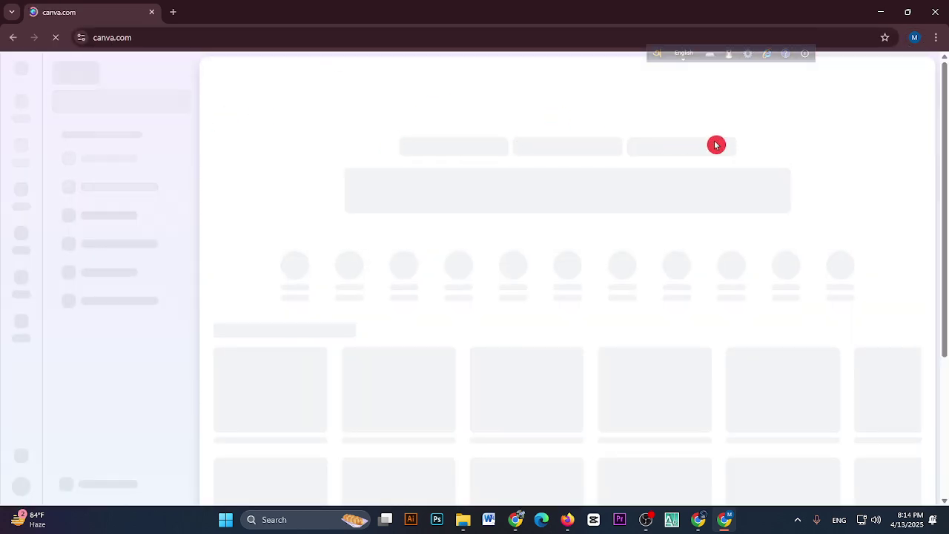
left_click_drag(661, 62, 571, 67)
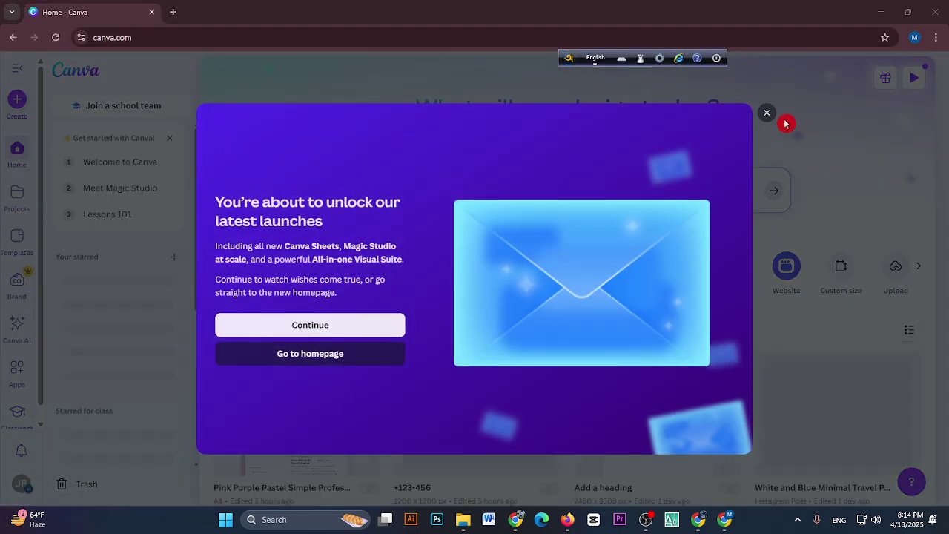
left_click(767, 112)
scroll(492, 273, "down", 1)
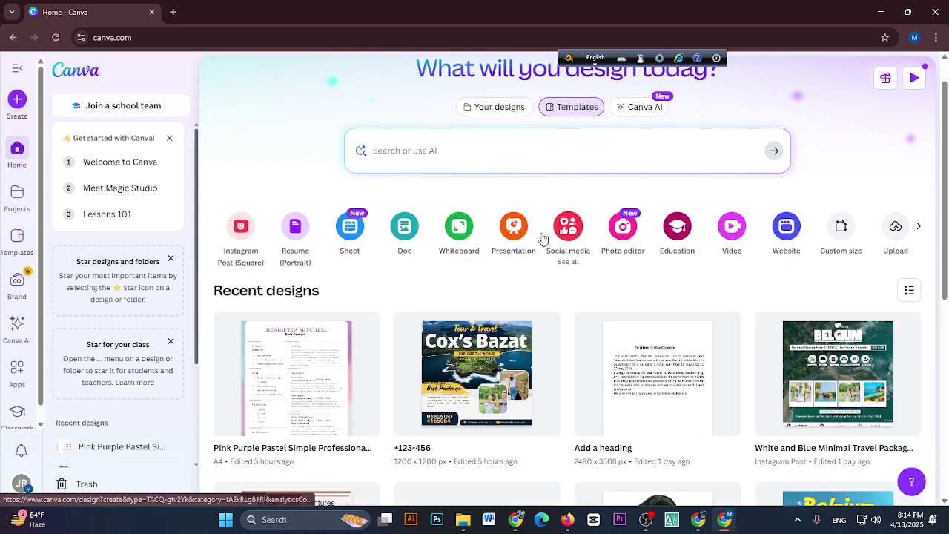
scroll(545, 239, "up", 1)
left_click(478, 184)
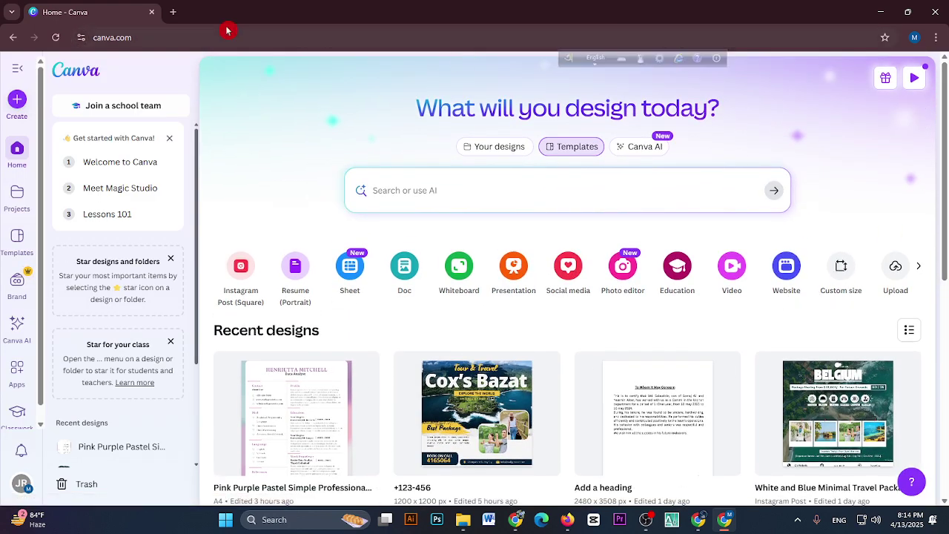
left_click(174, 12)
left_click(187, 32)
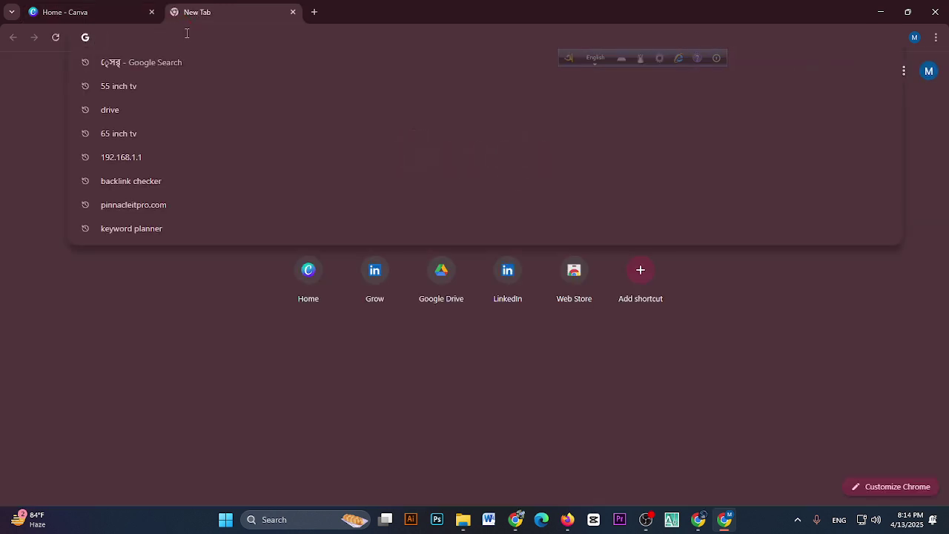
Step: Search 'youtube profile picture size' to find the recommended 800×800 pixels
type("youtube")
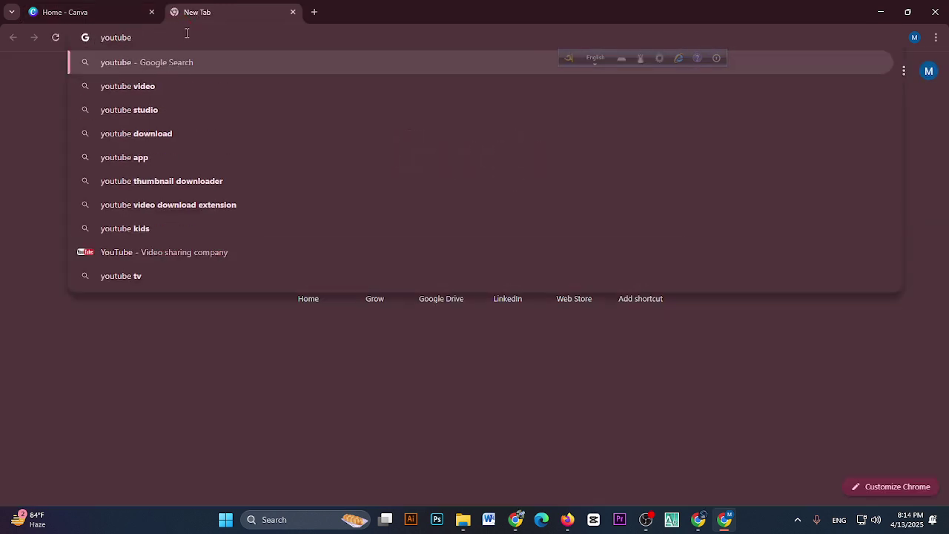
type(" pro")
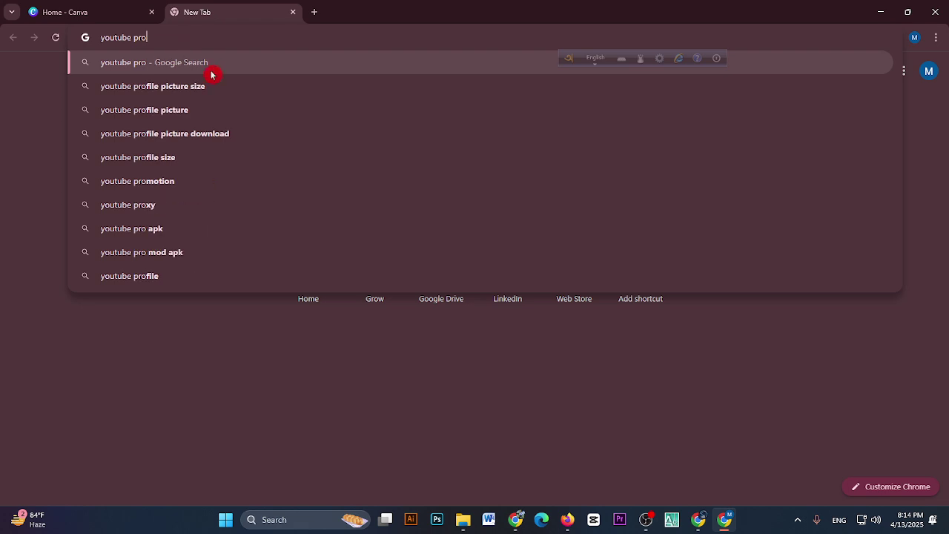
left_click(210, 84)
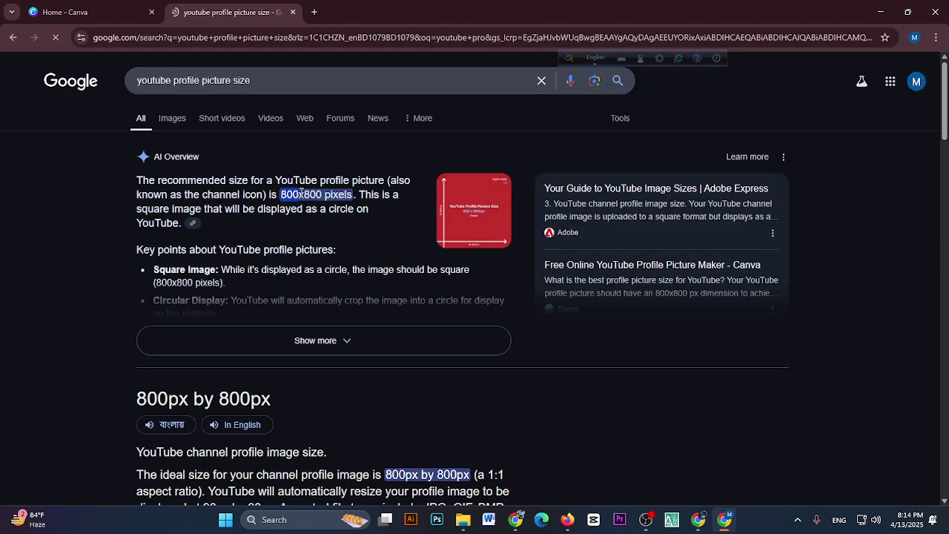
left_click(117, 9)
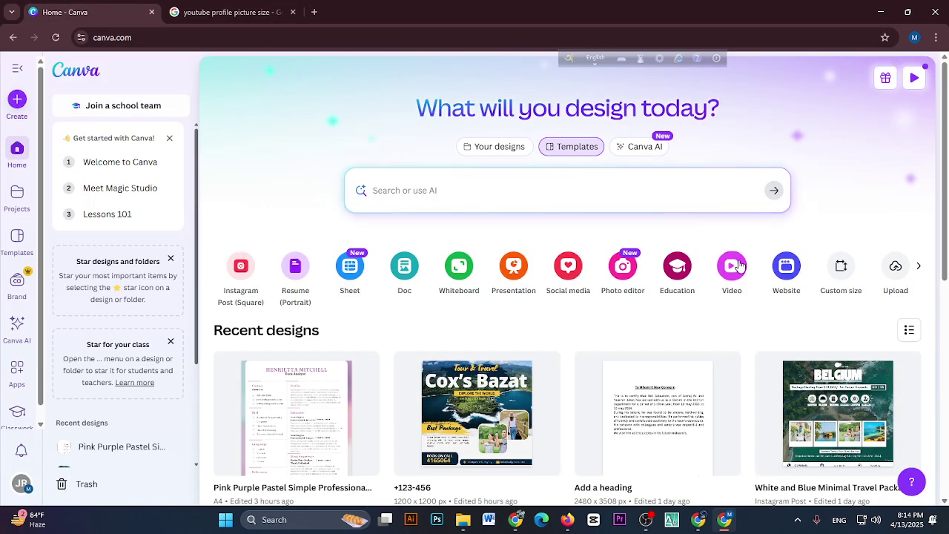
Step: Create a new custom-size design of 800 × 800 px
left_click(841, 274)
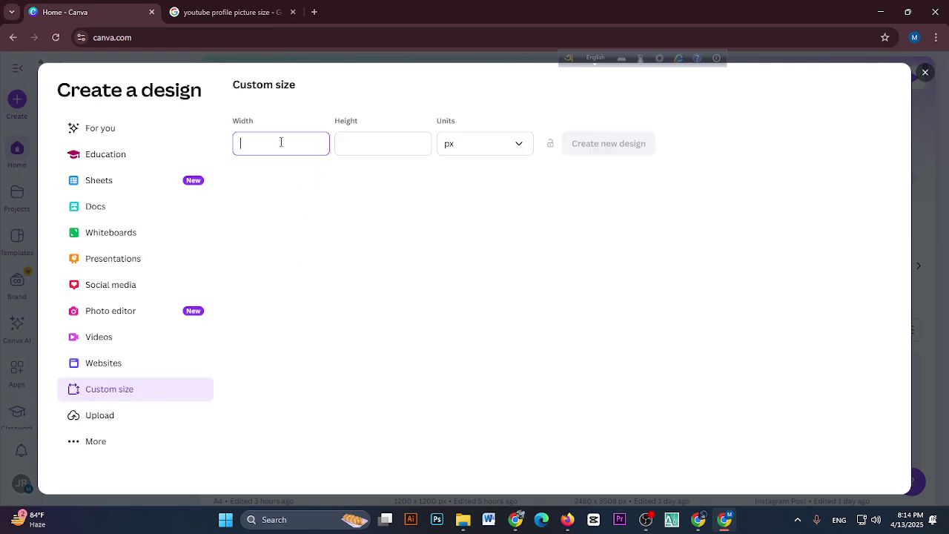
left_click(397, 146)
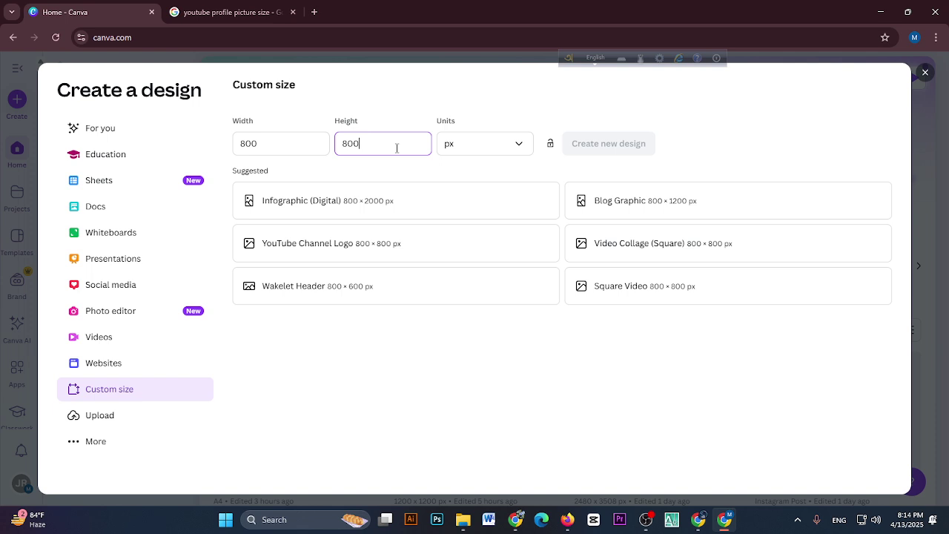
type("800")
left_click(613, 145)
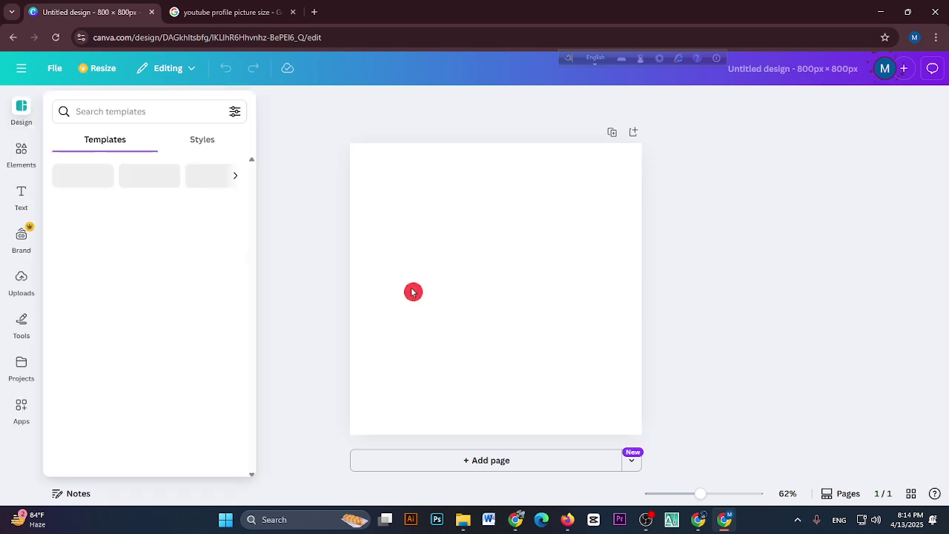
Step: Search templates for 'logo' and open the bluehouse real estate logo template
left_click(413, 291)
left_click(22, 111)
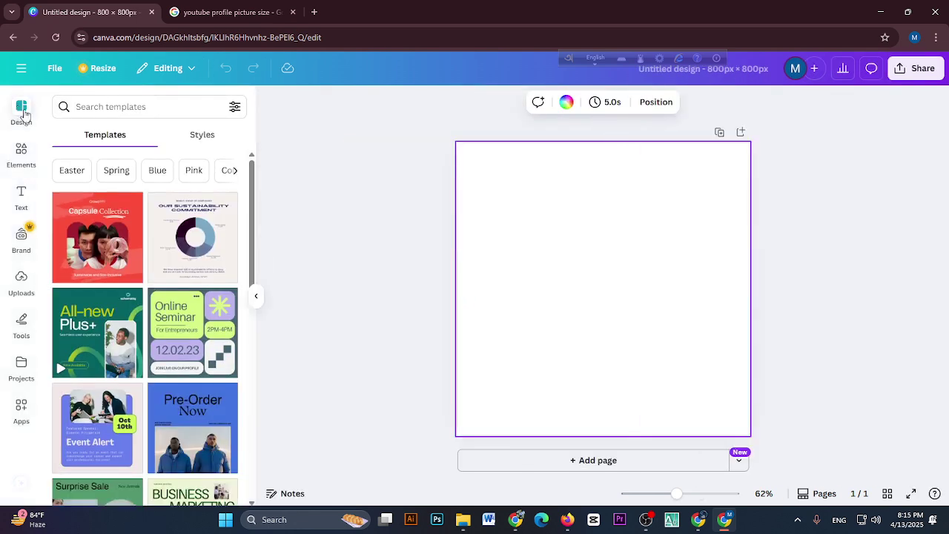
left_click(111, 107)
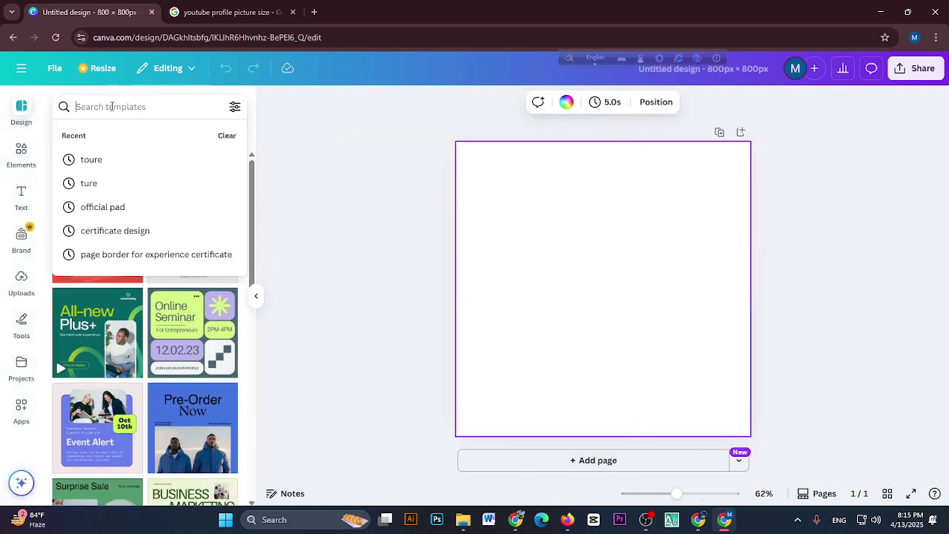
type("logo")
key("Return")
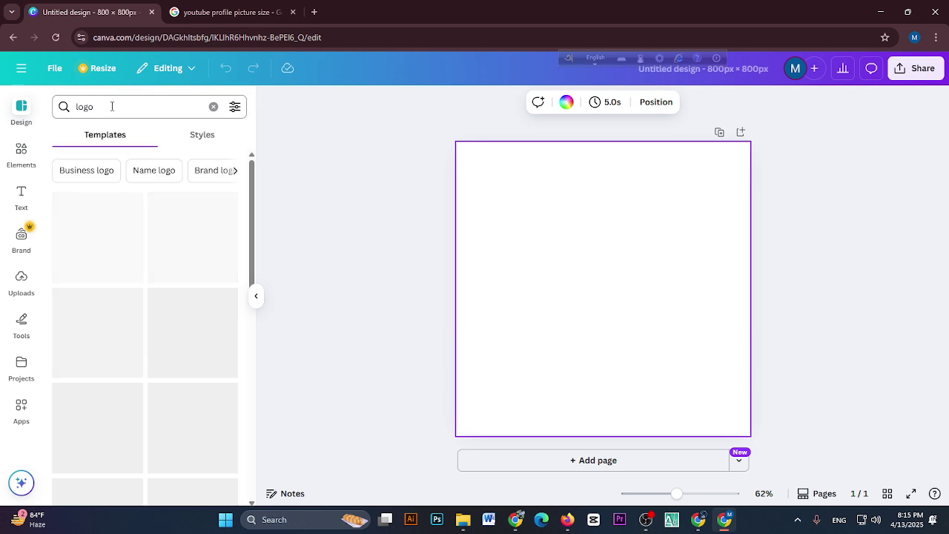
scroll(209, 374, "down", 2)
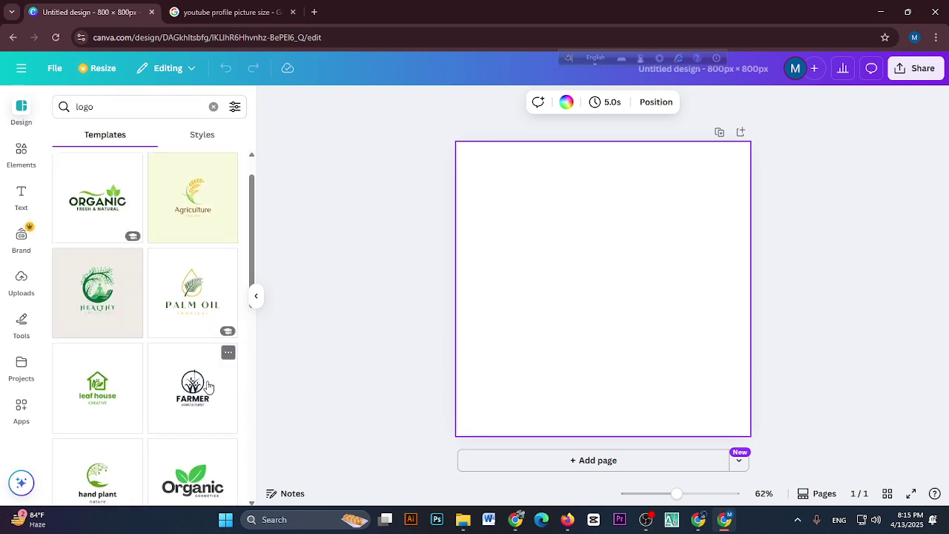
left_click_drag(254, 262, 246, 520)
left_click(82, 365)
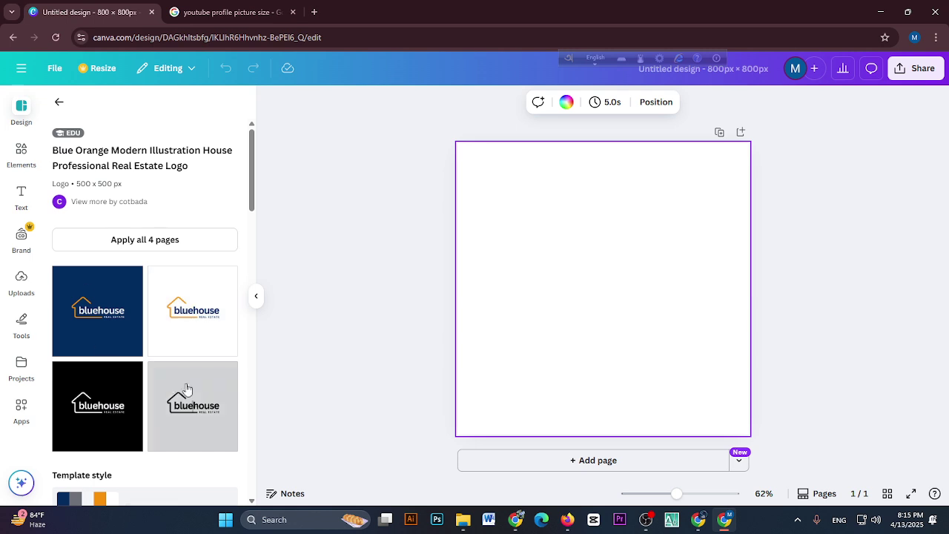
Step: Apply the bluehouse logo and change its texts to Social Pro and BANGLADESH
left_click(190, 318)
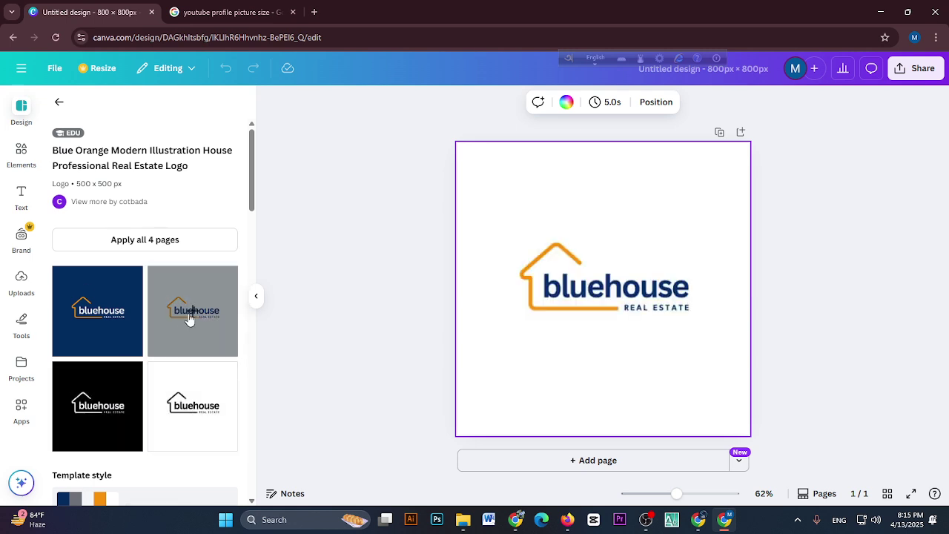
left_click(611, 294)
double_click(611, 294)
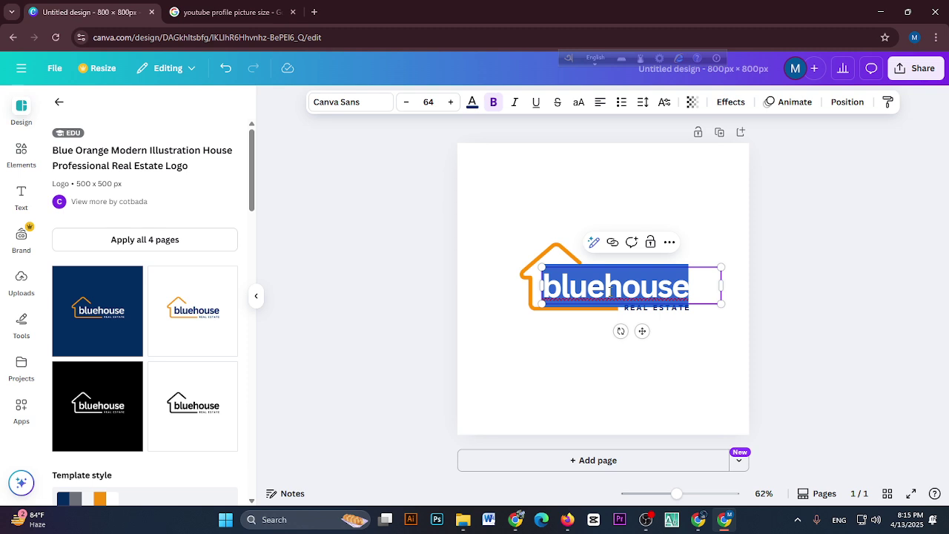
type("Social Pro")
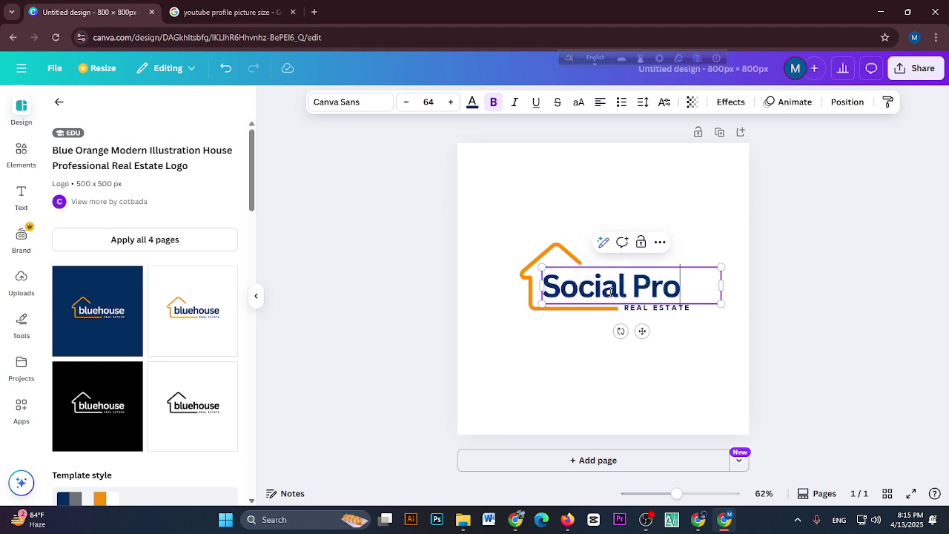
double_click(659, 312)
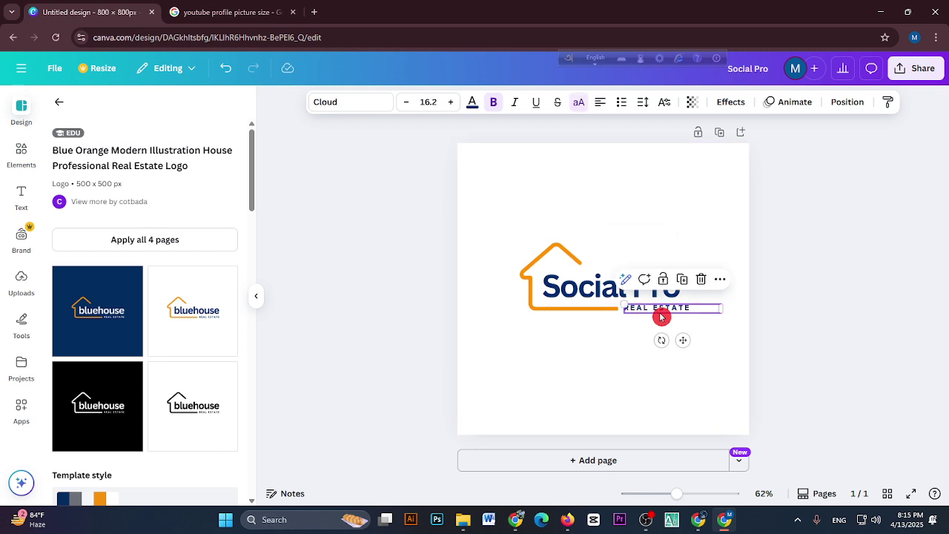
type("BAN")
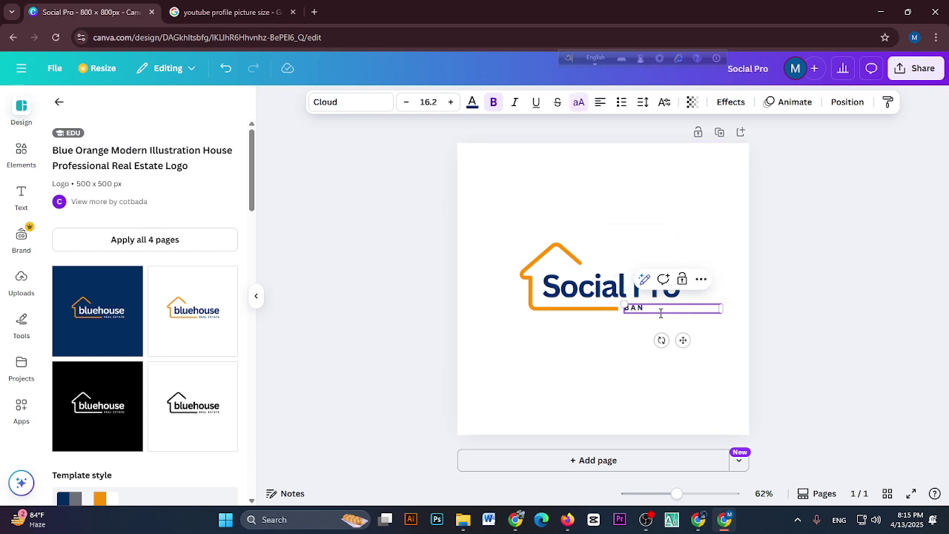
type("GLADESH")
key("Return")
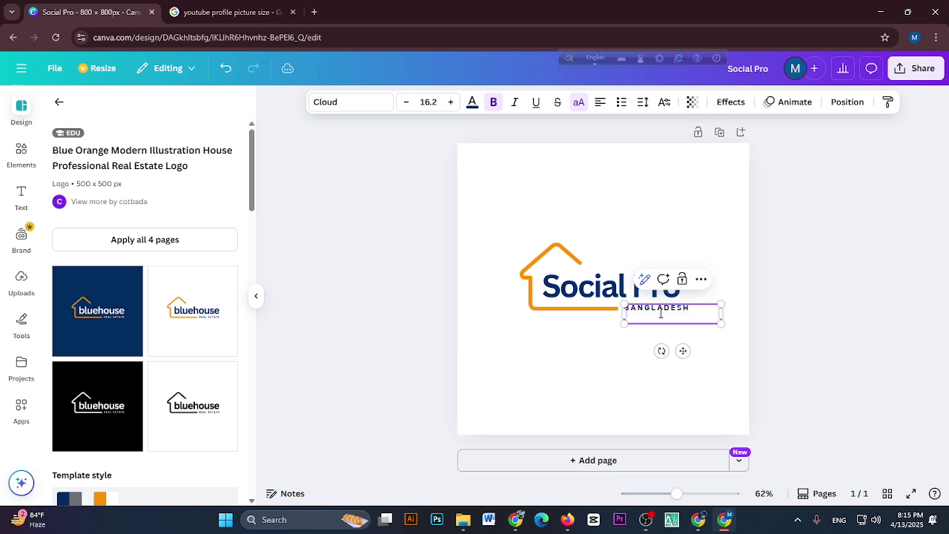
left_click(850, 281)
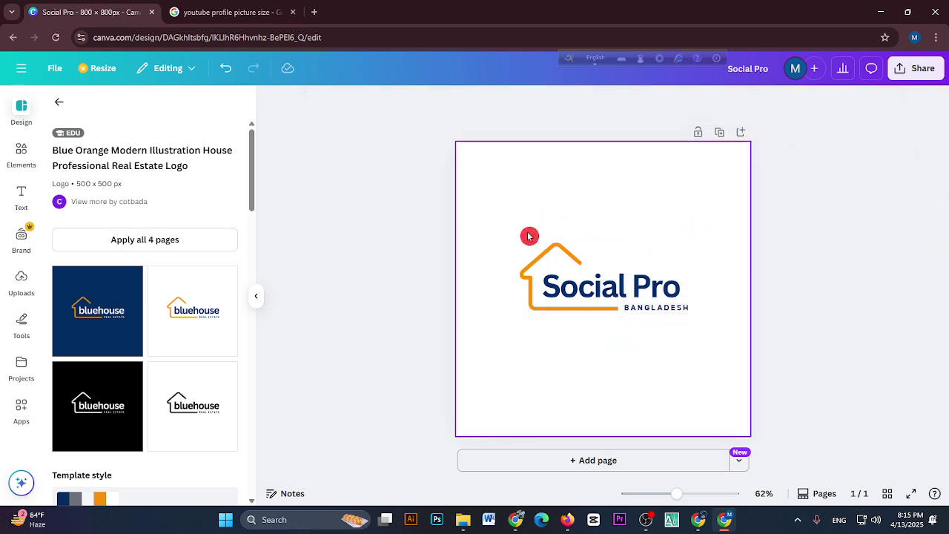
Step: Move the house graphic, then delete the house, Social Pro and BANGLADESH elements
left_click_drag(539, 248, 604, 331)
key("Delete")
left_click(615, 304)
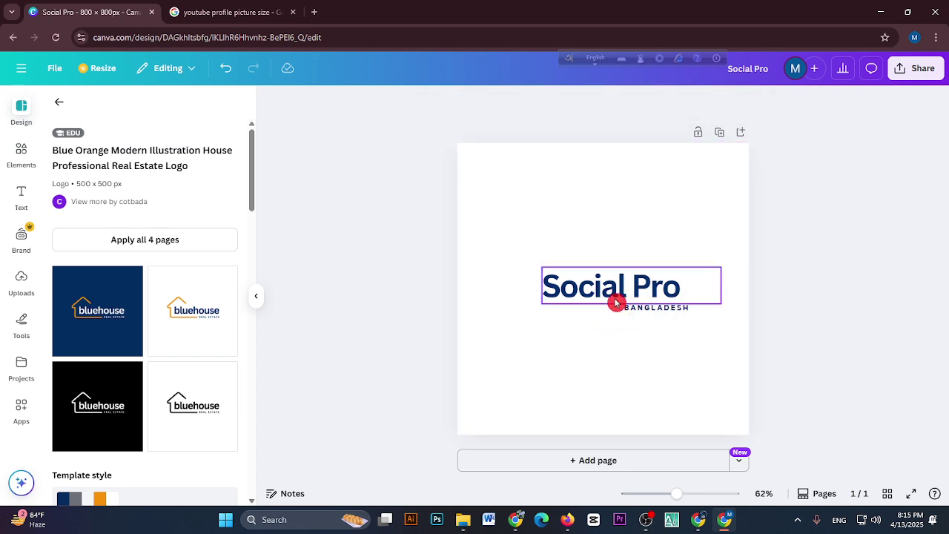
key("Delete")
left_click(632, 316)
key("Delete")
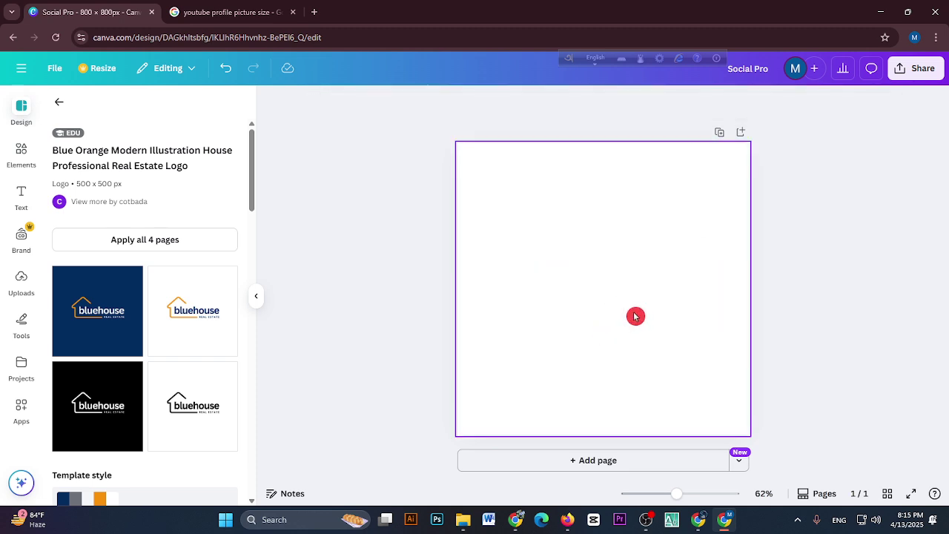
Step: Upload the Social Pro logo image from the Desktop and place it on the page
left_click(20, 282)
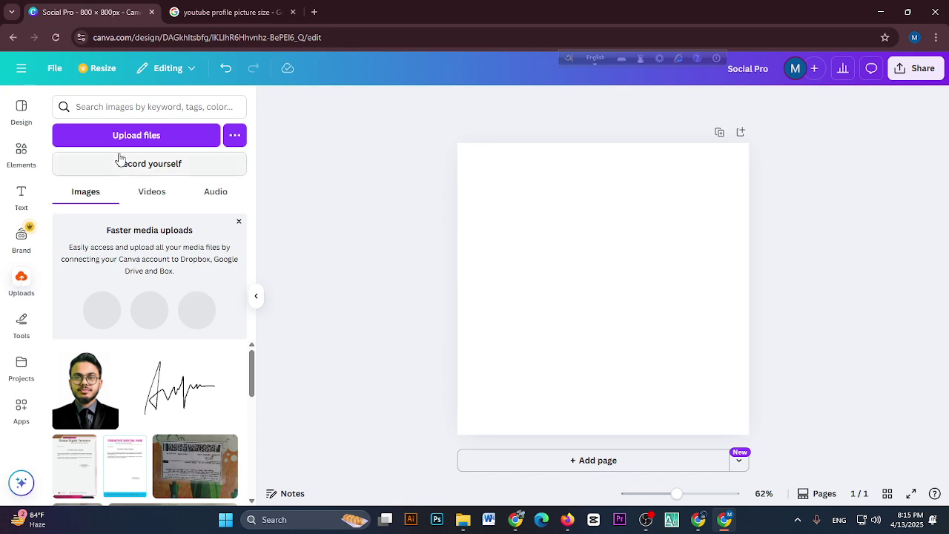
left_click(132, 134)
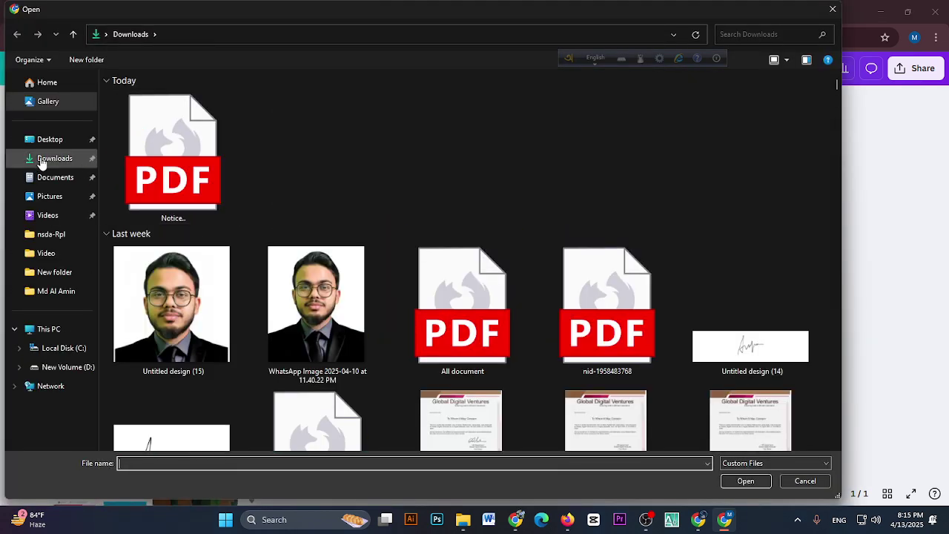
left_click(42, 141)
left_click(665, 118)
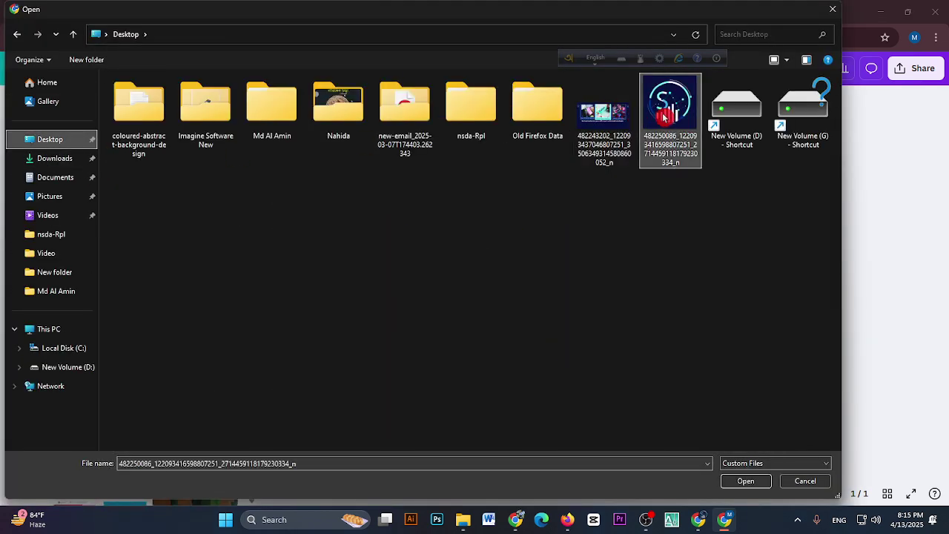
left_click(765, 482)
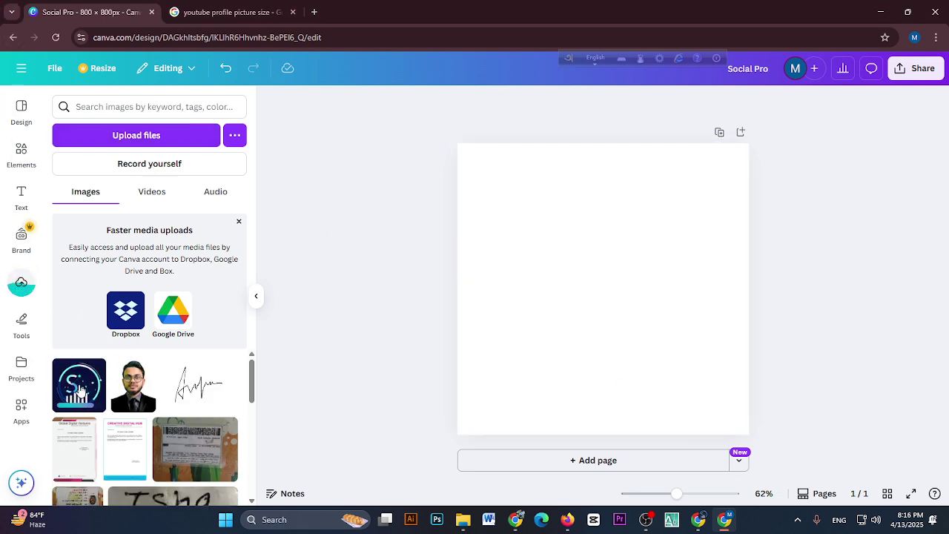
left_click_drag(78, 385, 536, 217)
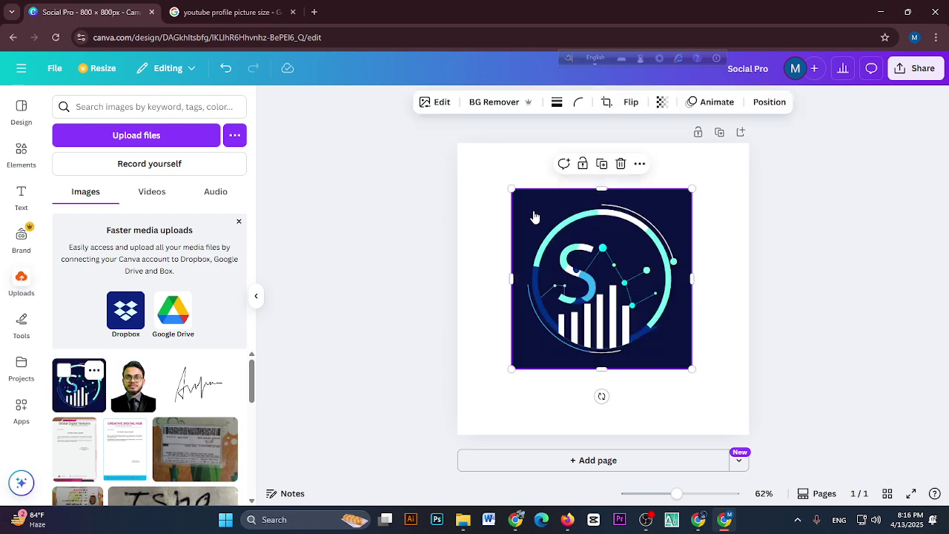
Step: Set the logo image as the page background
right_click(599, 273)
mouse_move(598, 275)
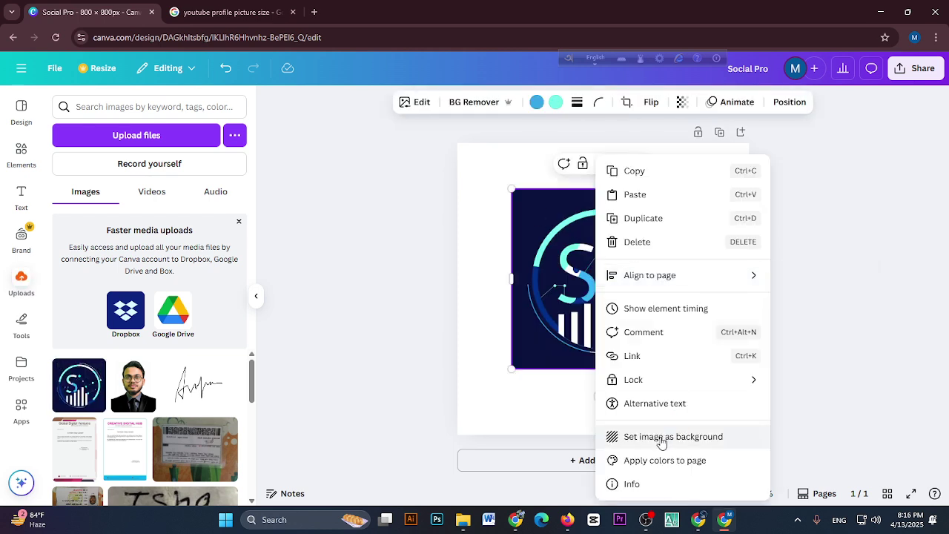
left_click(662, 441)
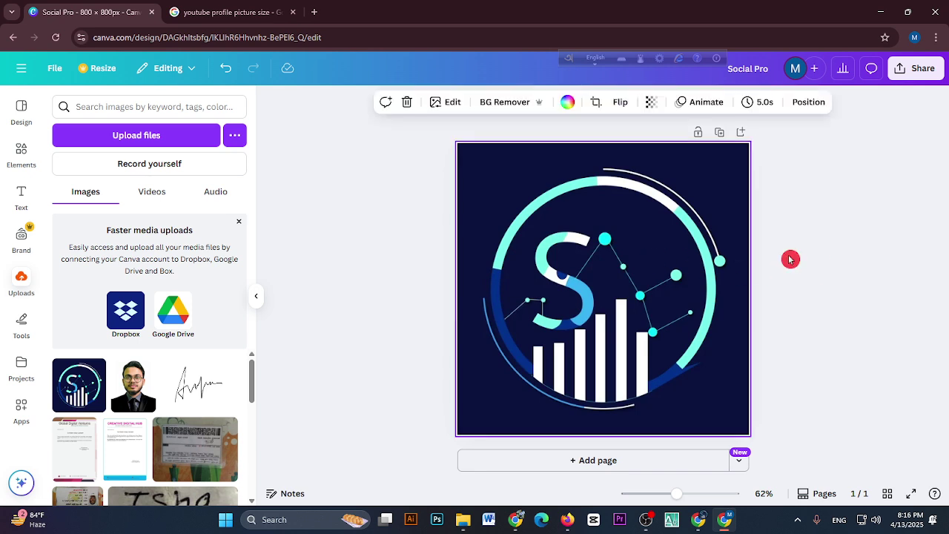
Step: Download the logo as an 800 × 800 px PNG, Social Pro.png
left_click(920, 68)
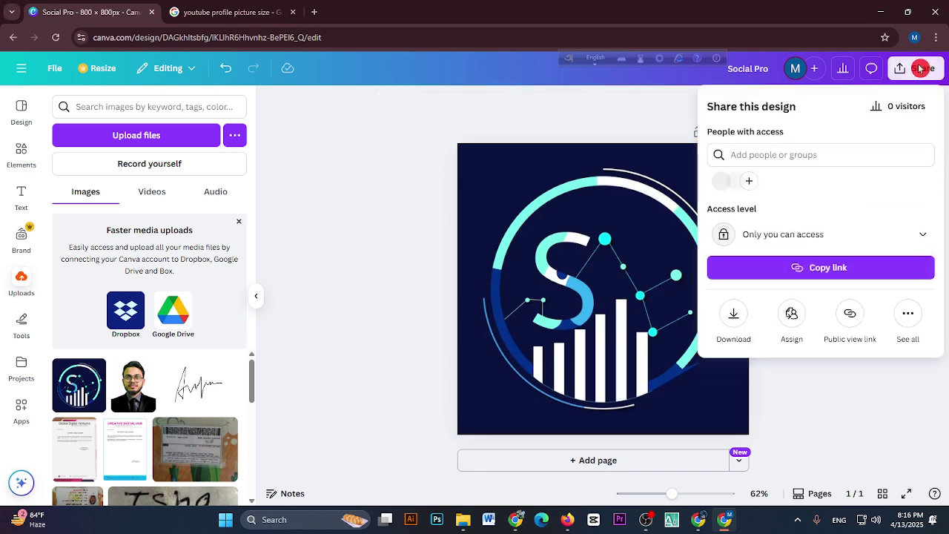
left_click(731, 326)
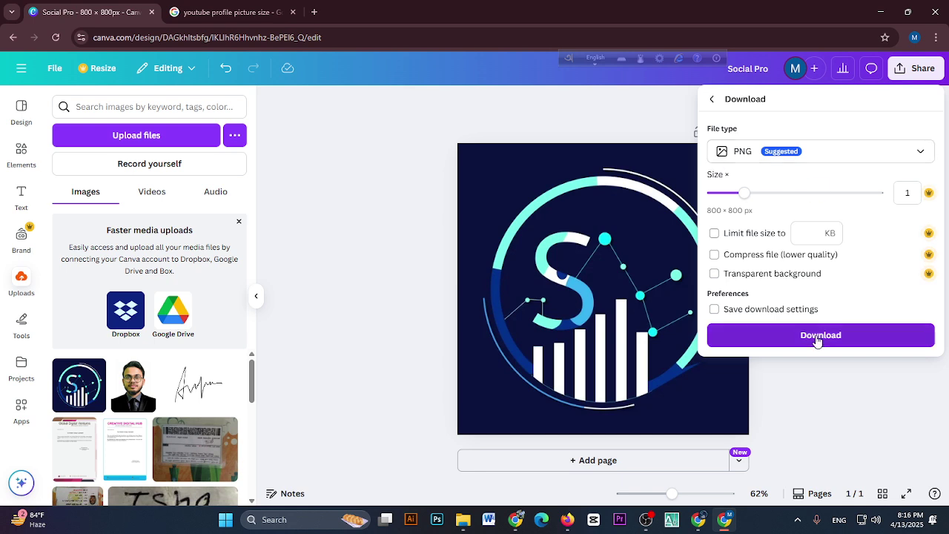
left_click(819, 336)
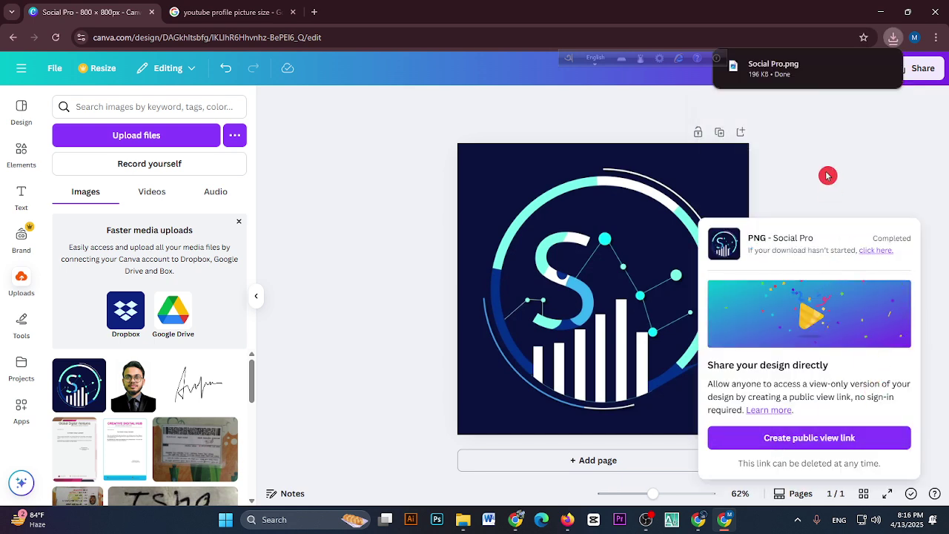
left_click(828, 175)
left_click(632, 296)
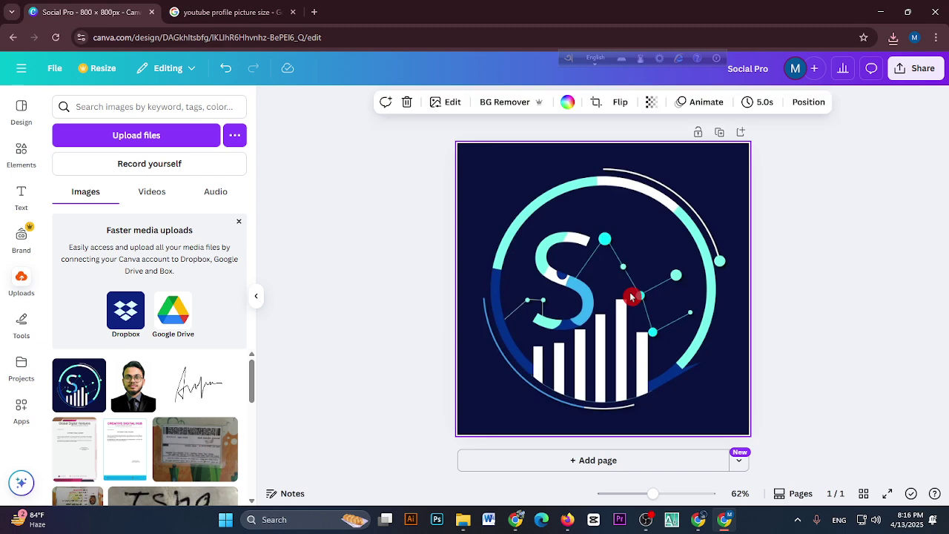
Step: Search Google for 'youtube cover picture size' (2560 × 1440) and close the Canva logo tab
left_click(232, 12)
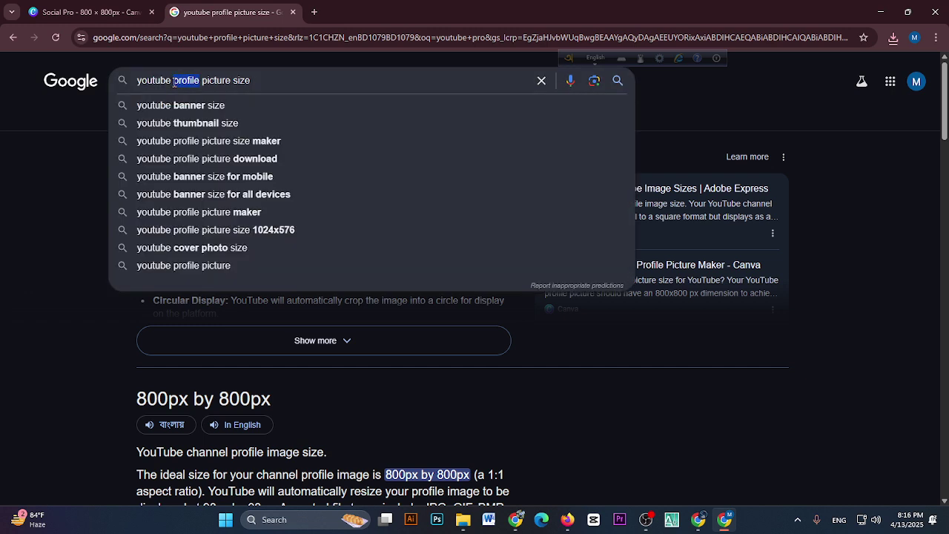
key("BackSpace")
type("cover")
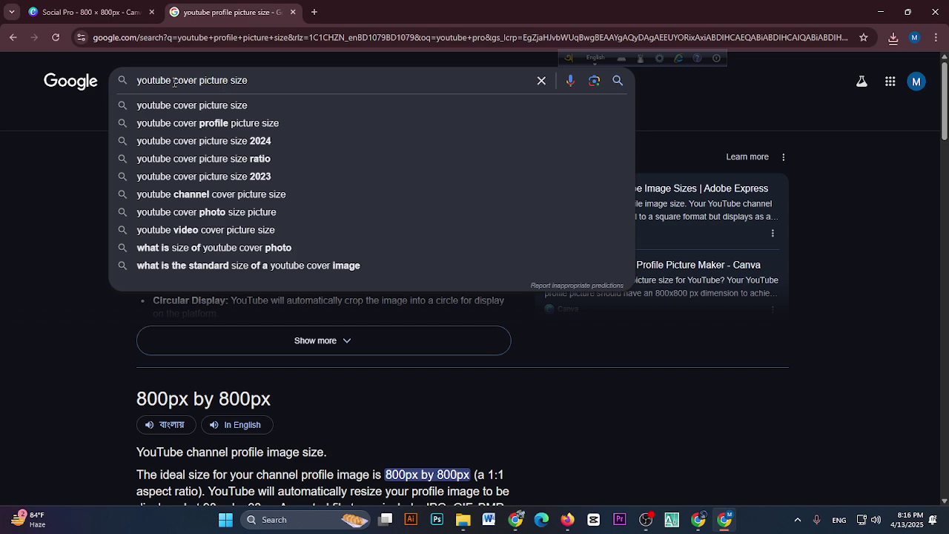
key("Return")
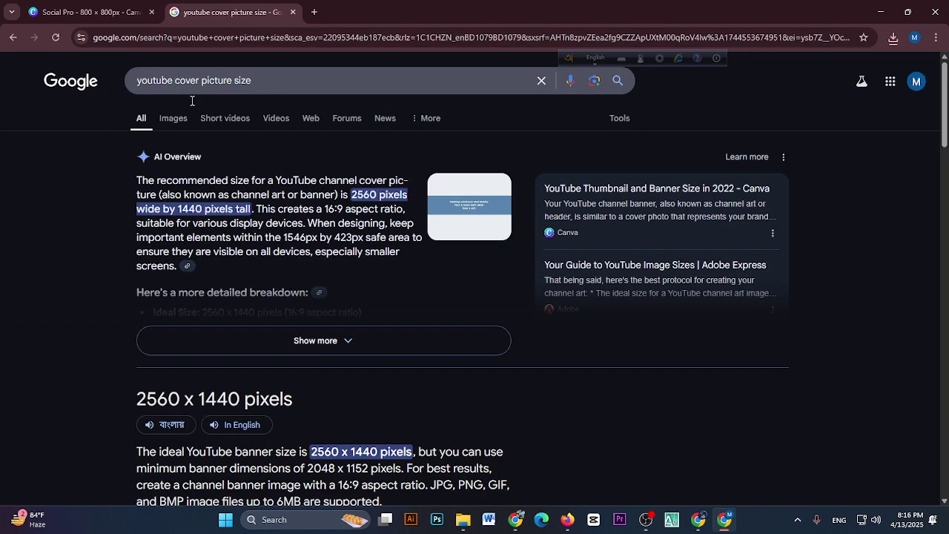
left_click(80, 10)
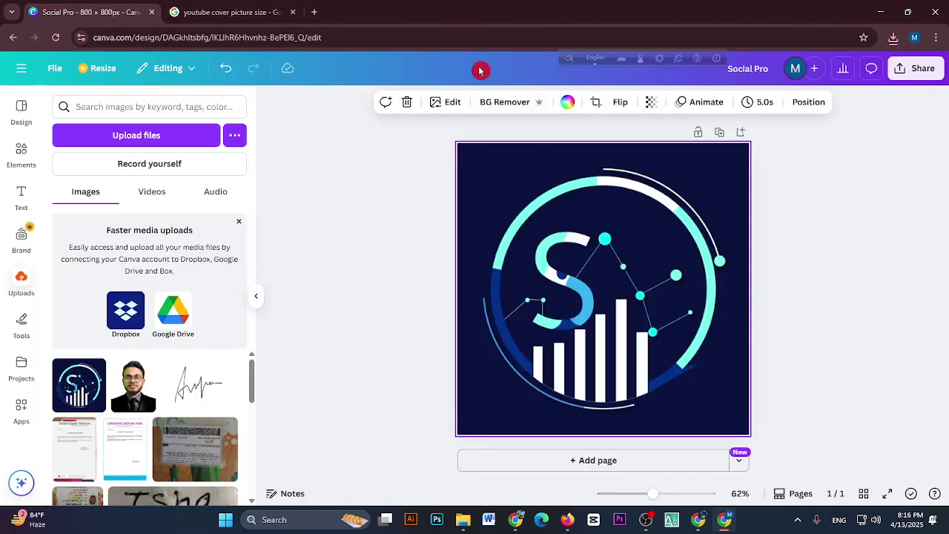
left_click(152, 12)
Step: Open the canva.com home page in a fresh browser tab
left_click(178, 13)
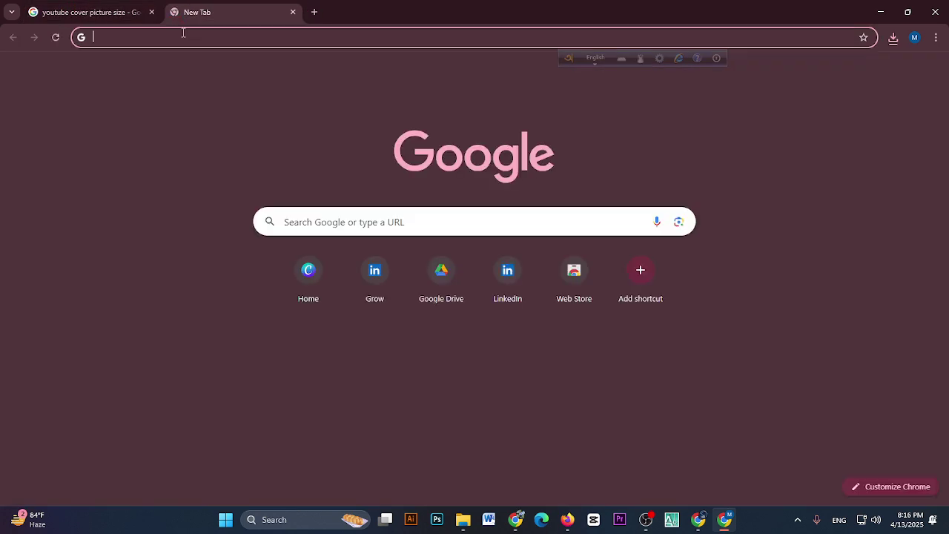
left_click(184, 36)
type("can")
key("Return")
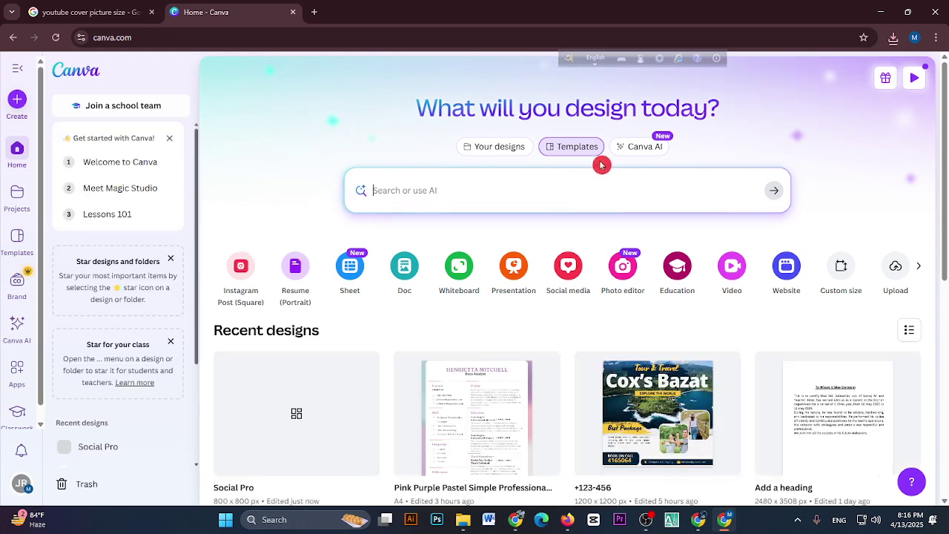
Step: Create a custom 2560 × 1440 px design, rechecking the cover size results
left_click(840, 267)
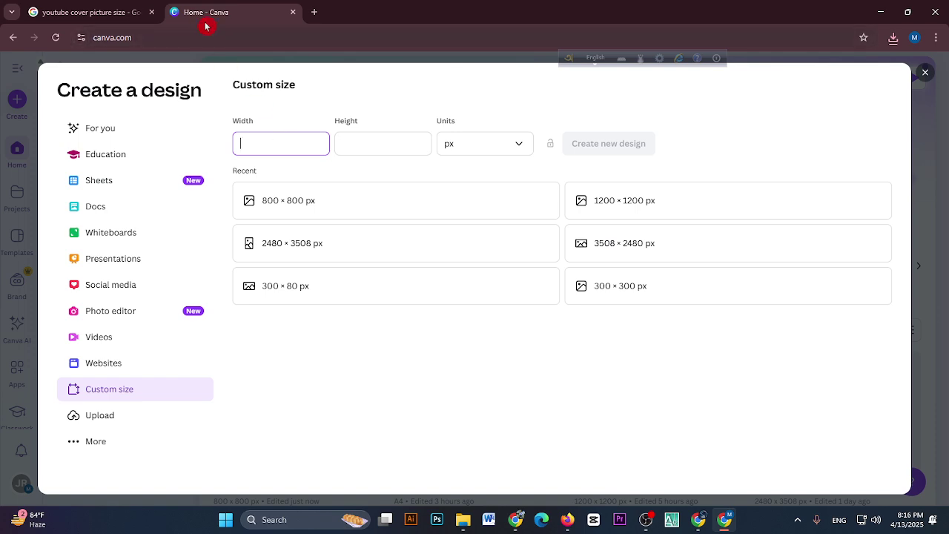
left_click(134, 10)
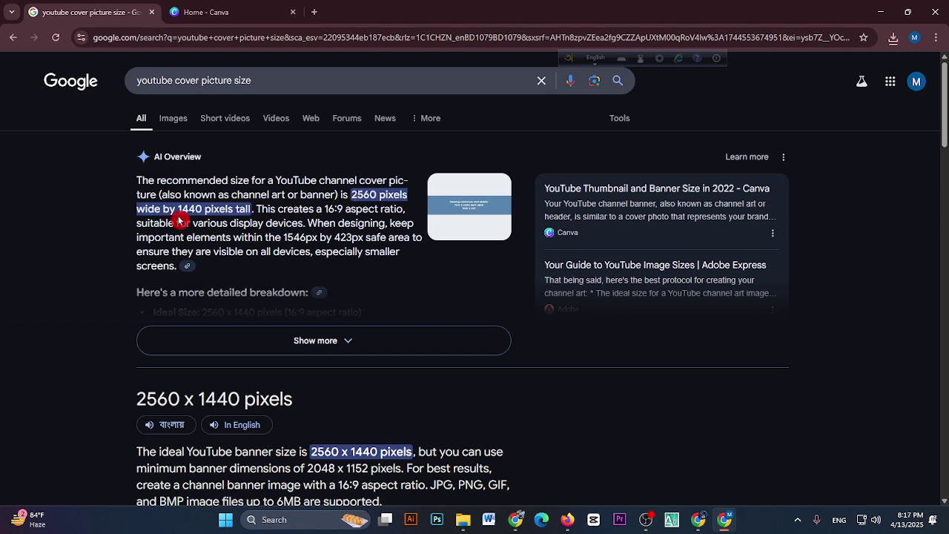
left_click(215, 12)
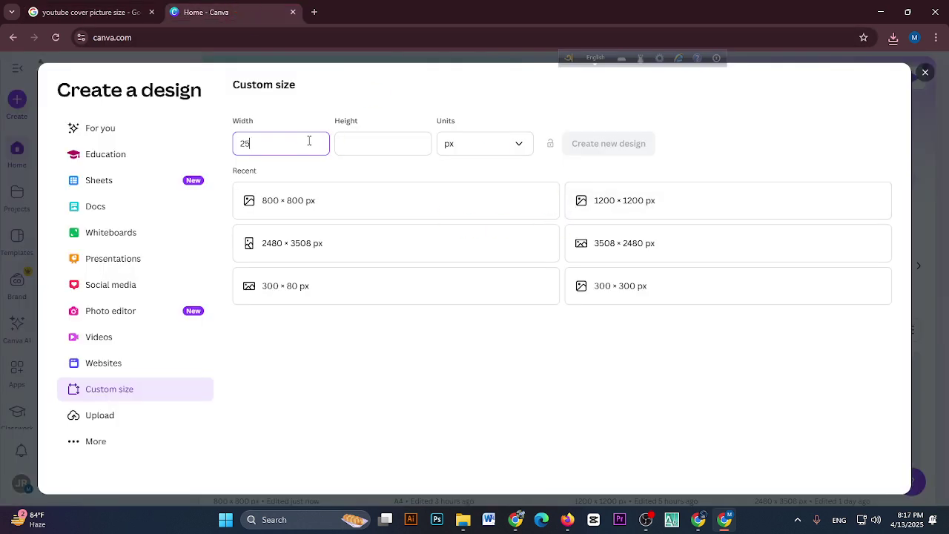
left_click(370, 134)
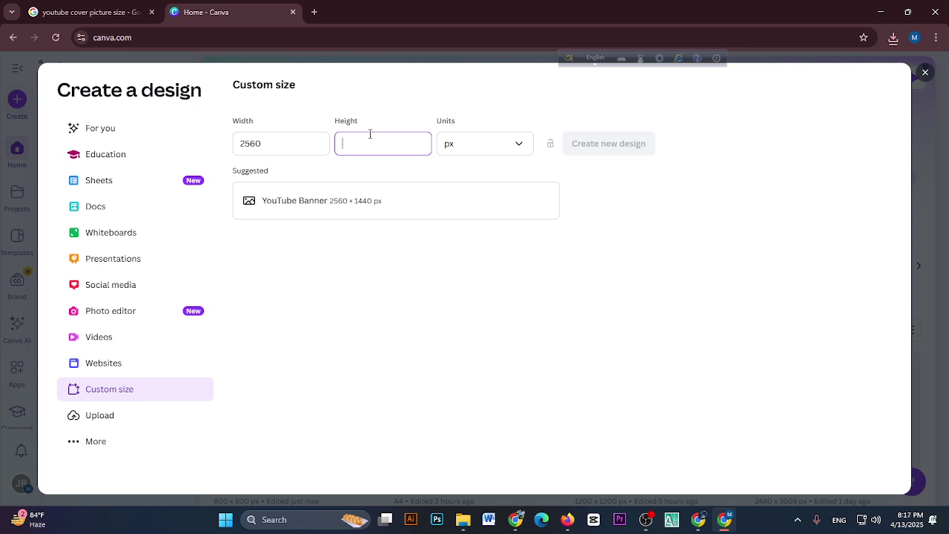
type("1440")
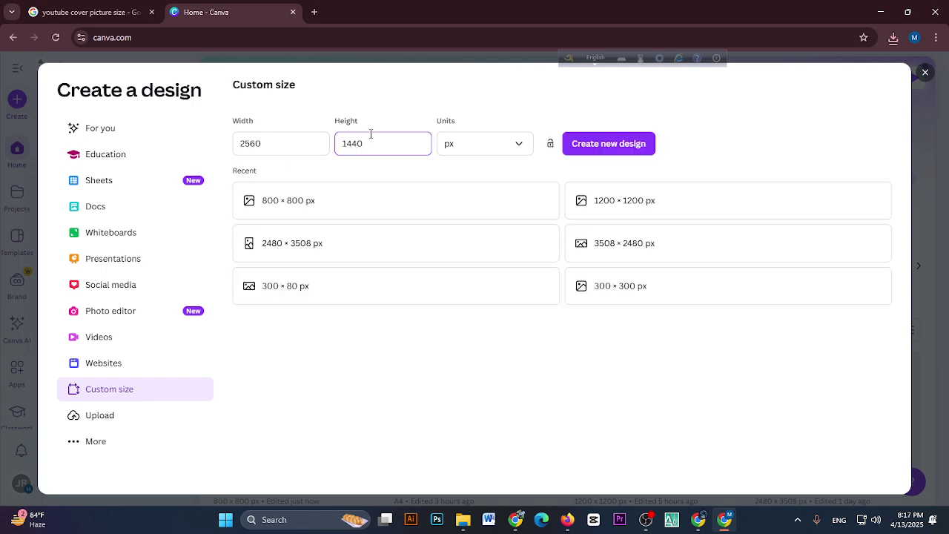
left_click(614, 143)
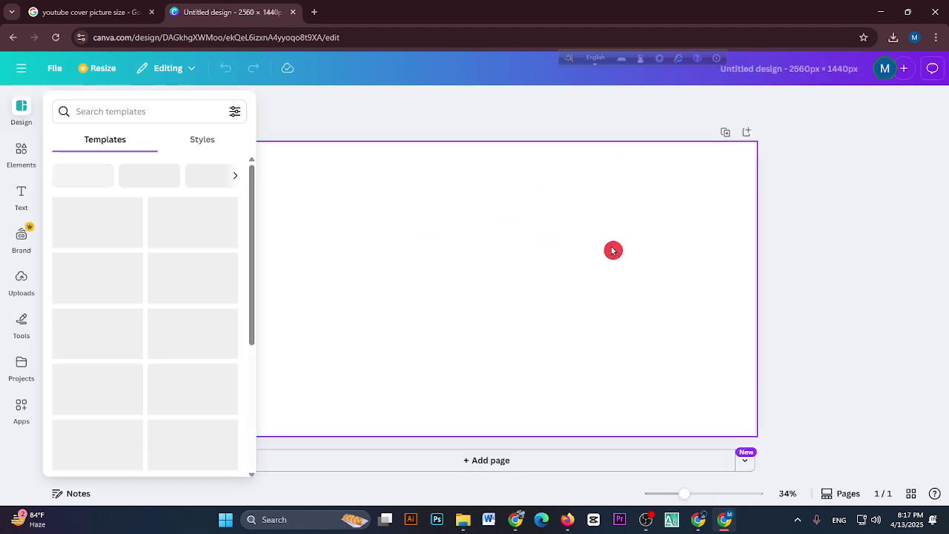
Step: Browse the Elements, Text and Brand panels, then start a template search
left_click(596, 249)
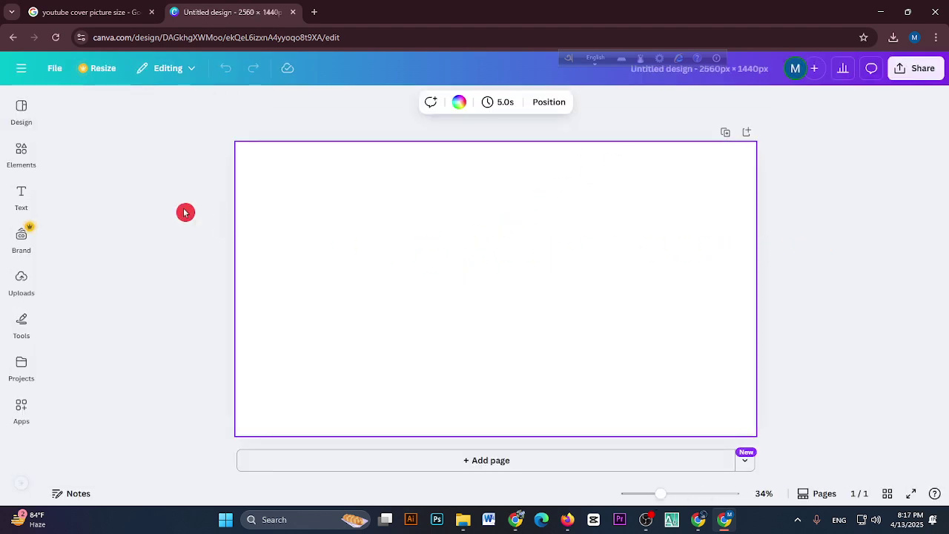
left_click(22, 156)
left_click(21, 197)
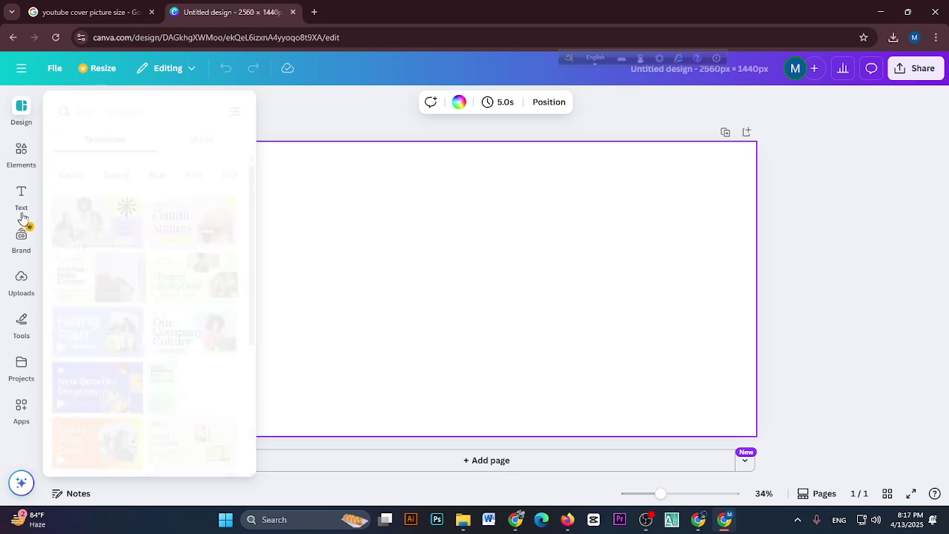
left_click(21, 235)
left_click(21, 155)
left_click(21, 111)
left_click(98, 107)
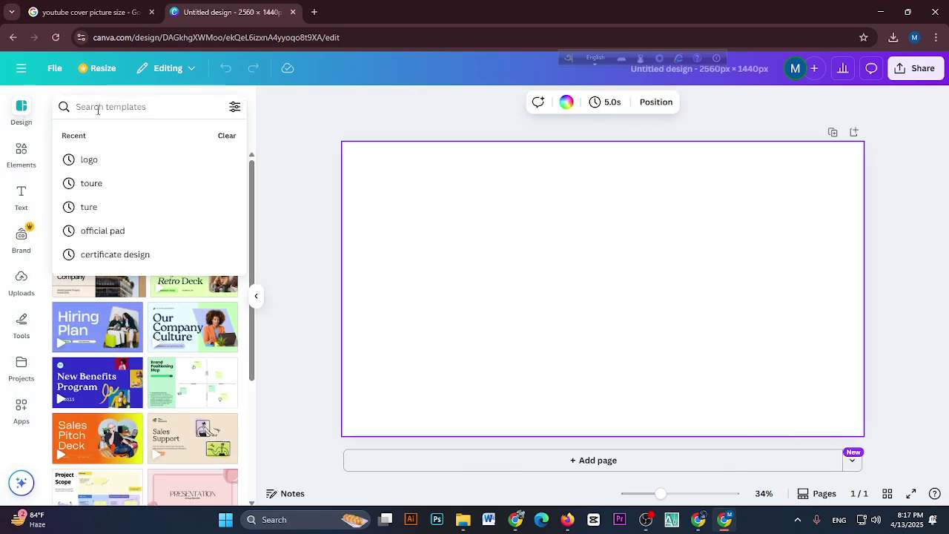
Step: Search templates for 'youtube banner' and apply the Daily Vlogger template to the page
type("youtube b")
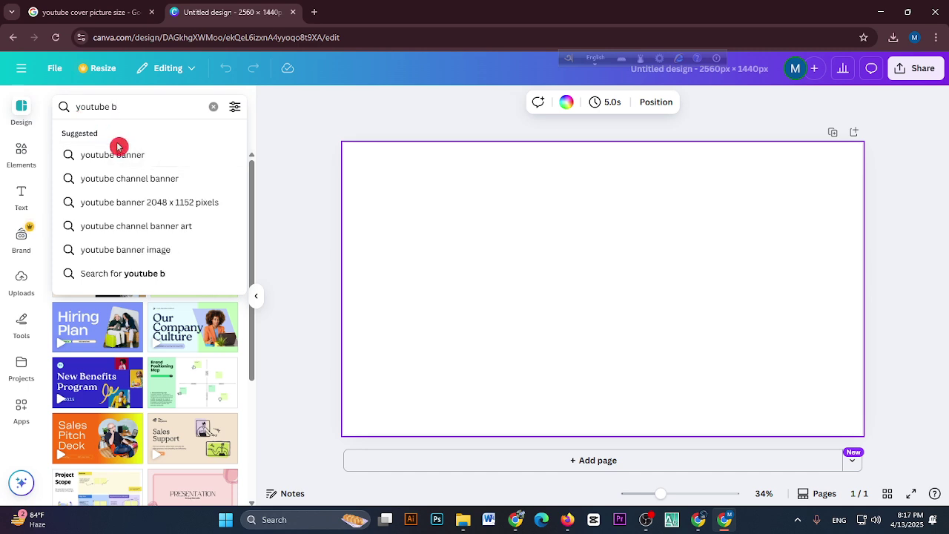
left_click(121, 149)
scroll(171, 259, "down", 2)
scroll(178, 271, "down", 3)
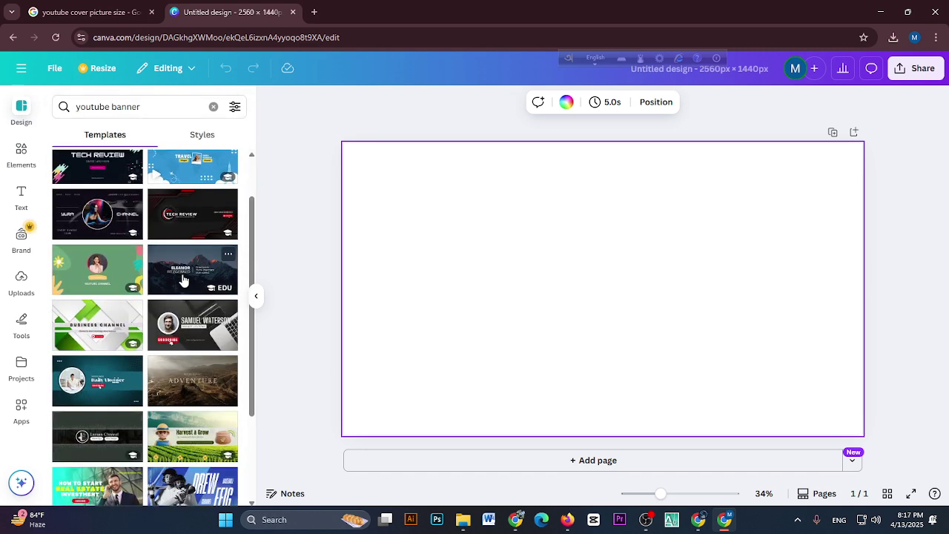
scroll(178, 293, "down", 1)
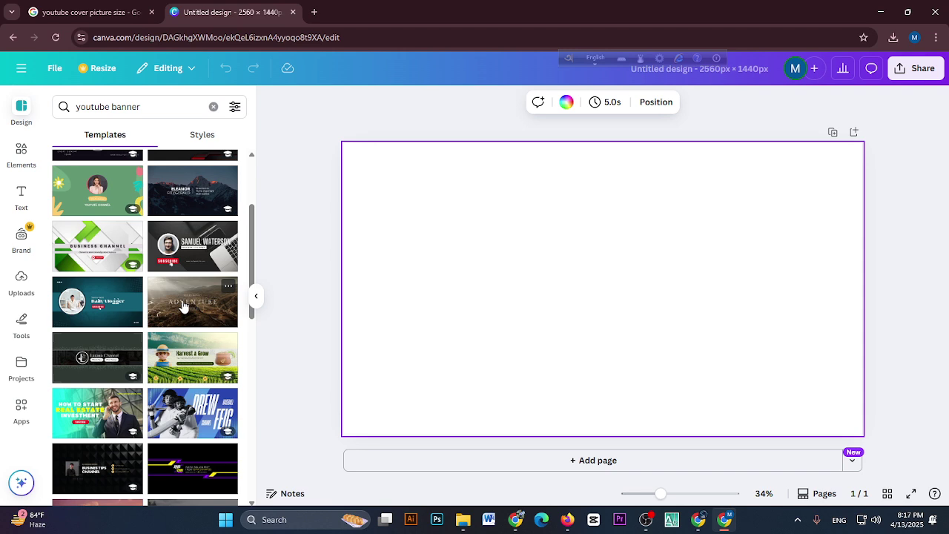
left_click_drag(92, 293, 439, 193)
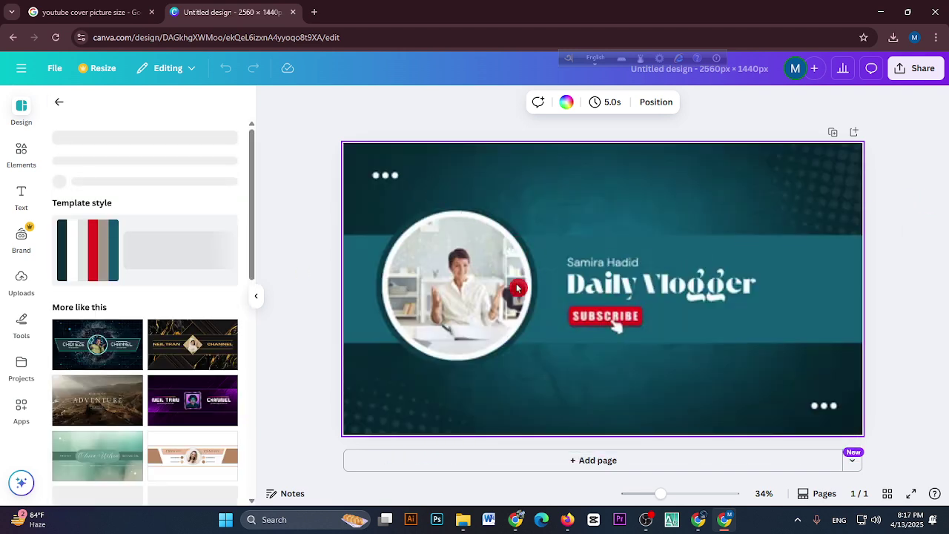
left_click(454, 290)
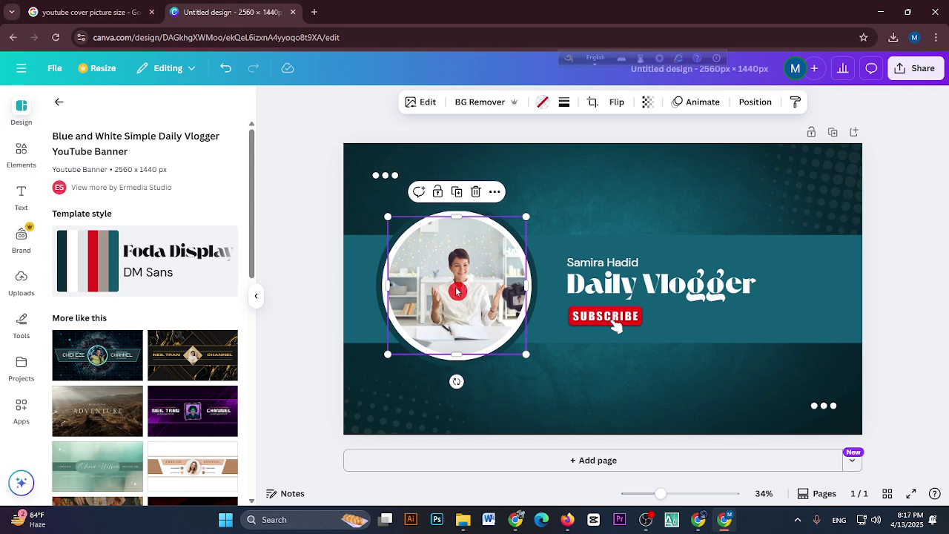
Step: Replace the sample photo in the circular frame with the uploaded portrait
key("Delete")
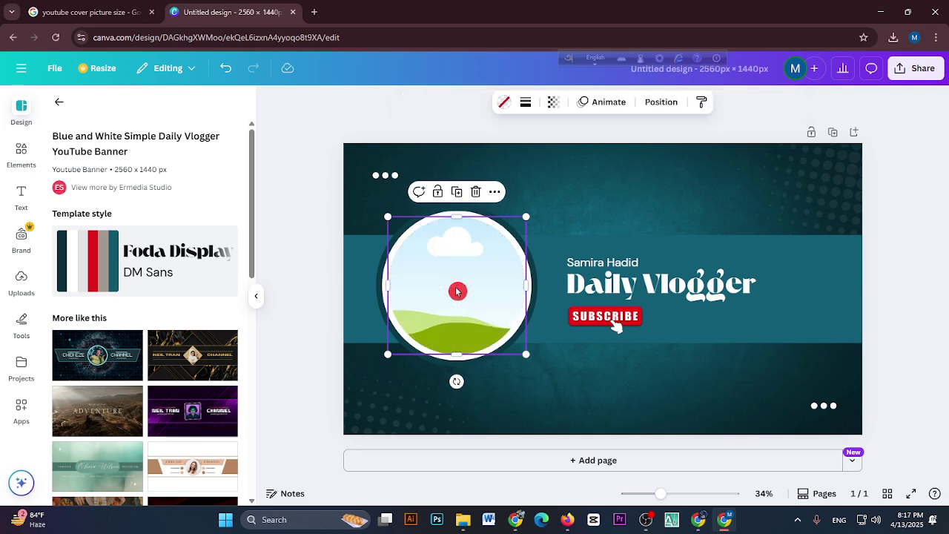
left_click(21, 285)
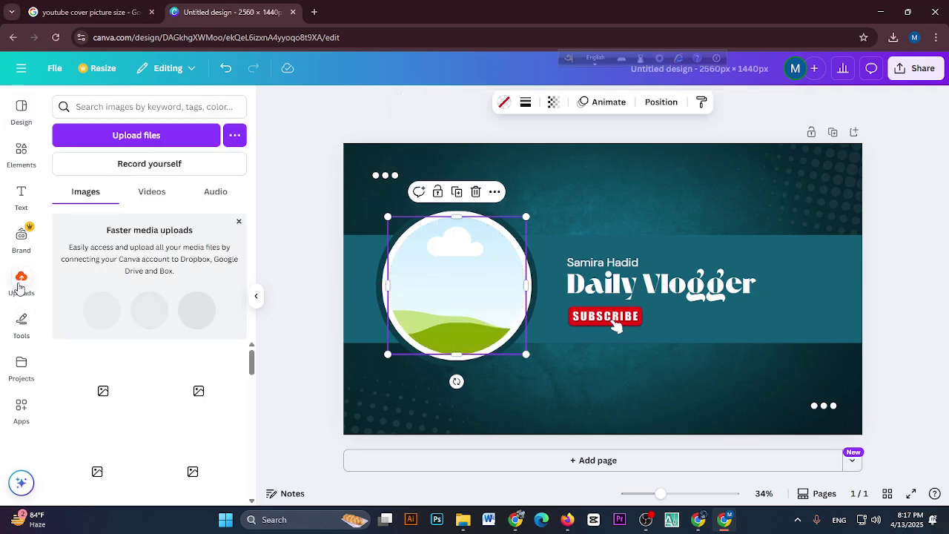
left_click_drag(131, 370, 419, 327)
left_click(633, 218)
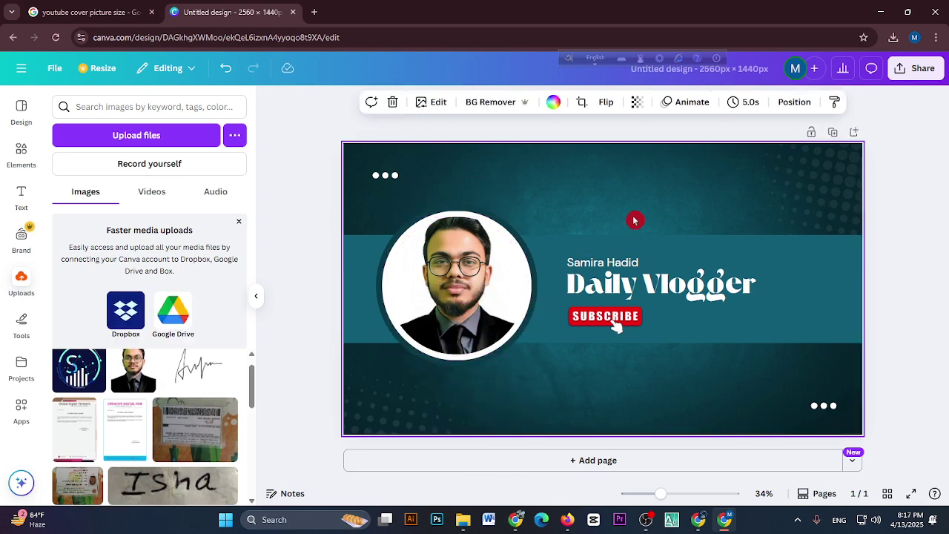
Step: Select every banner element, including the heading and subscribe graphic, and delete them
left_click(608, 284)
left_click(608, 286)
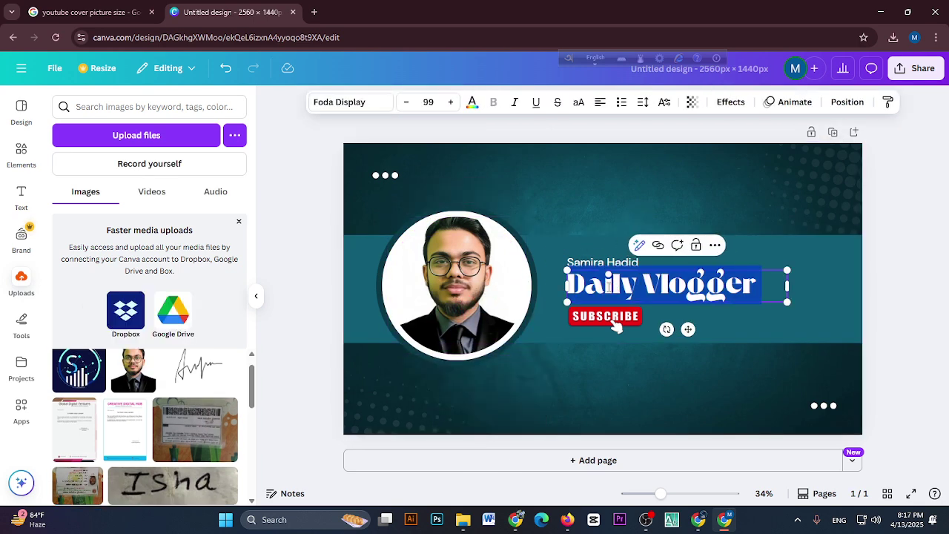
left_click(594, 315)
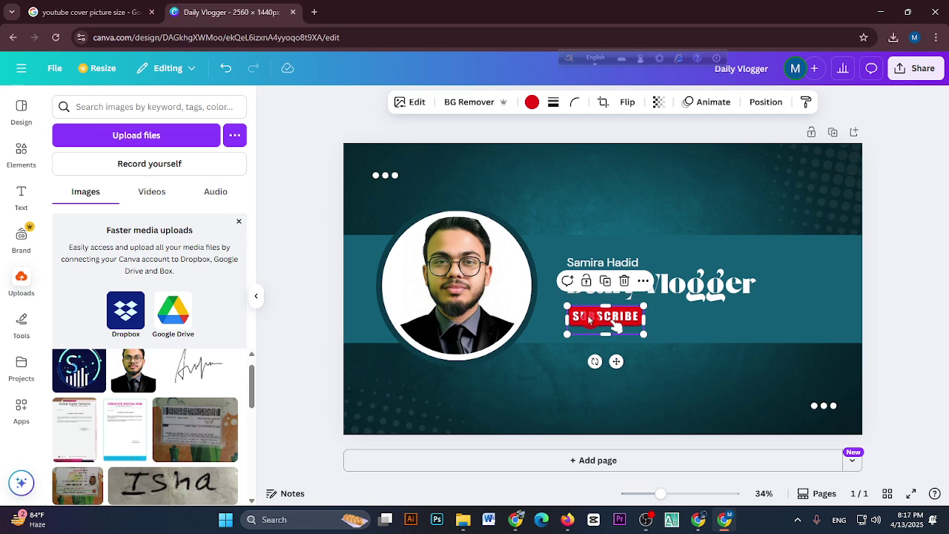
left_click(938, 215)
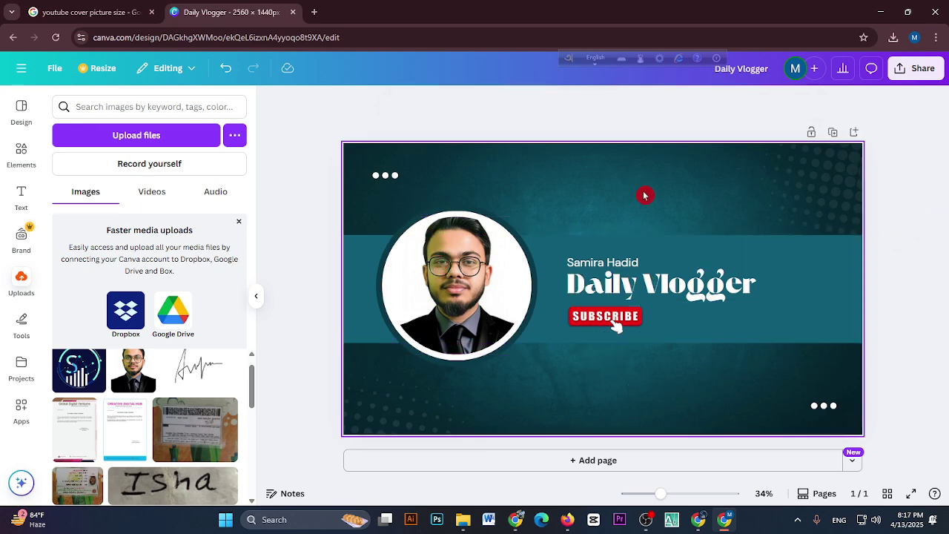
left_click_drag(326, 149, 863, 435)
key("Delete")
Step: Upload the services image file from the Desktop
left_click(619, 305)
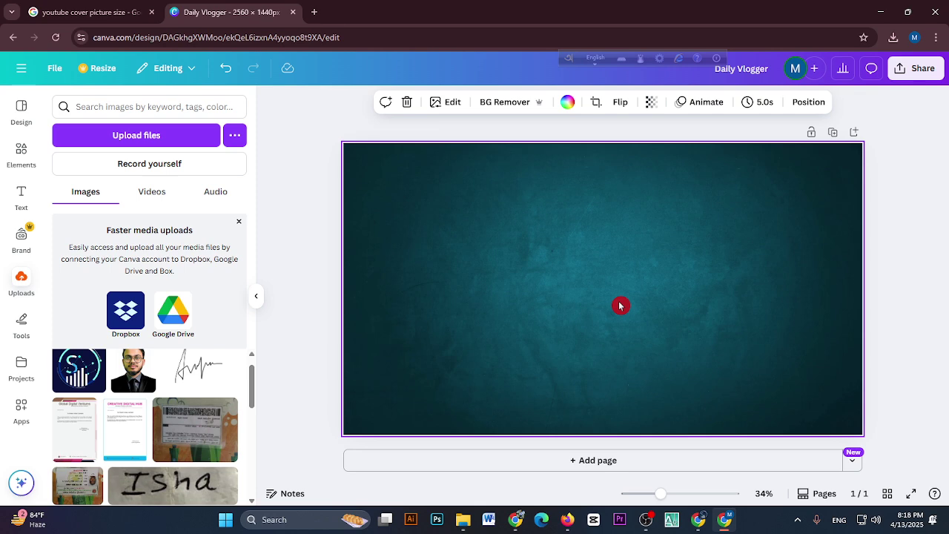
left_click(299, 205)
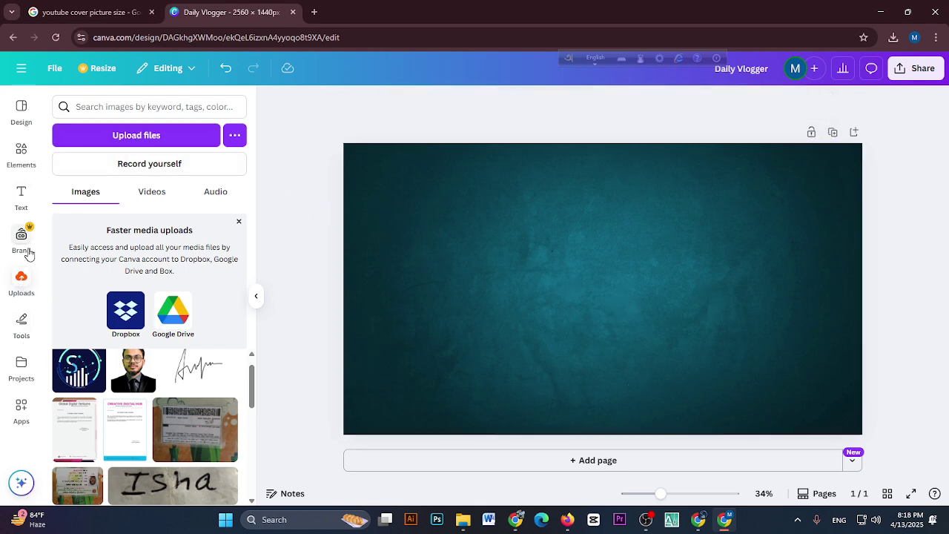
left_click(21, 283)
left_click(131, 142)
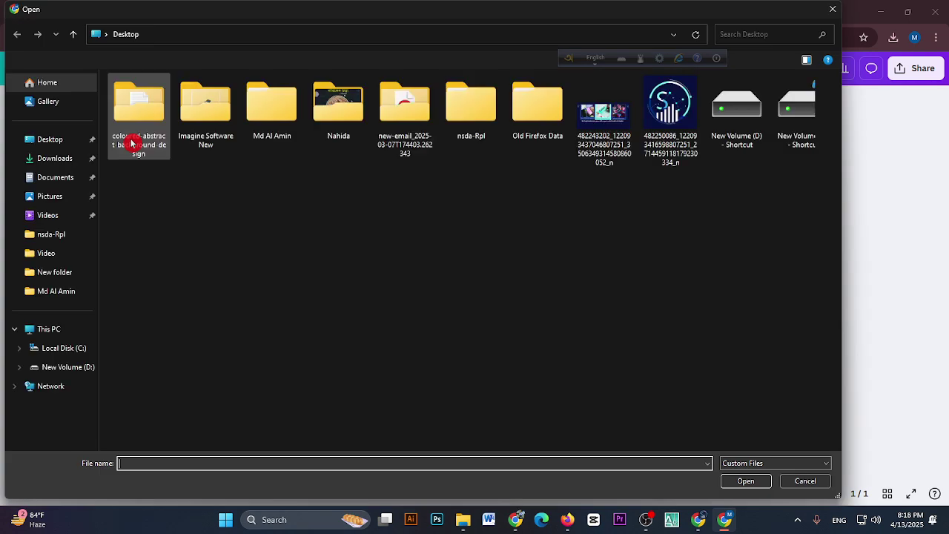
left_click(605, 114)
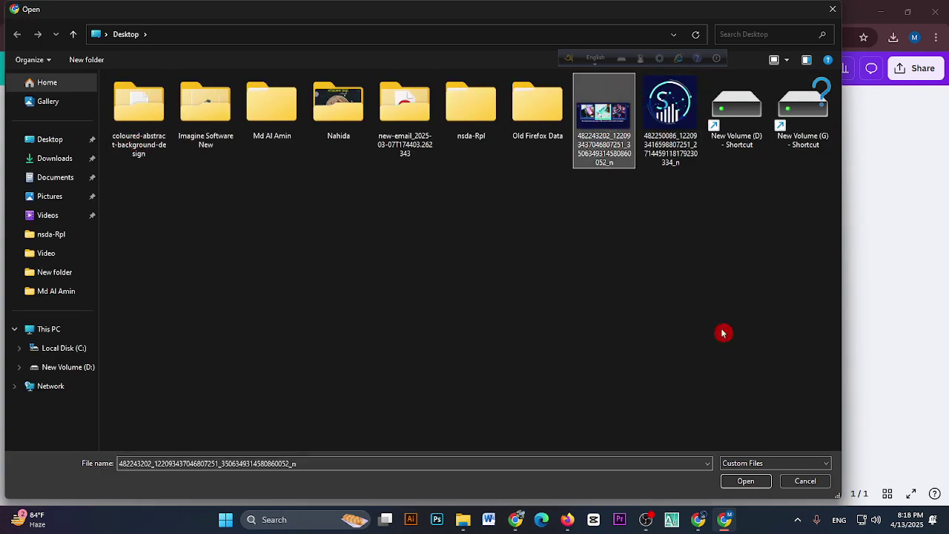
left_click(746, 481)
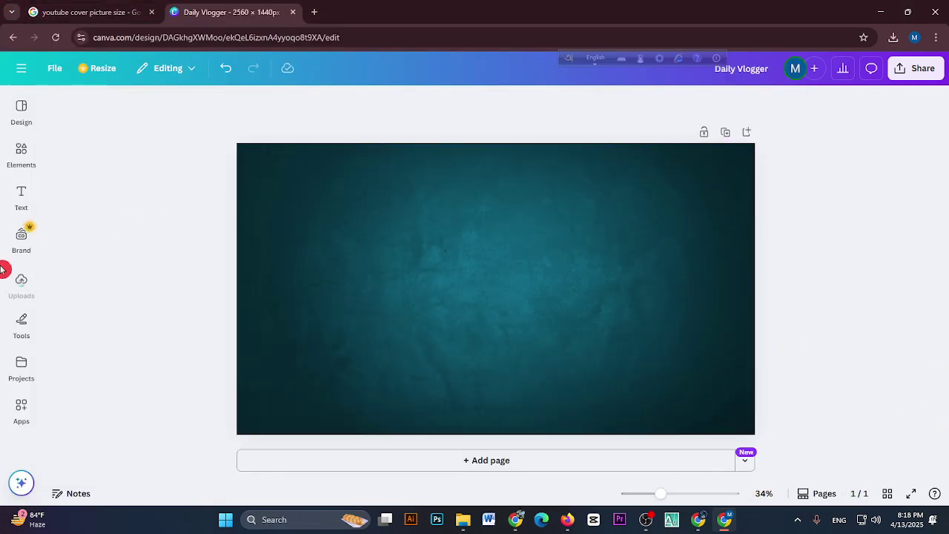
Step: Place the uploaded services image onto the teal banner
left_click(20, 284)
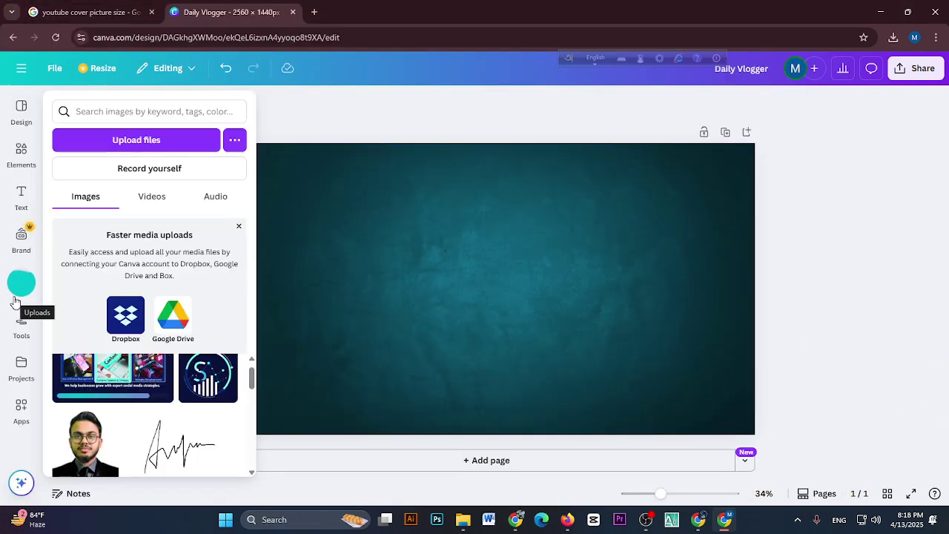
left_click(21, 317)
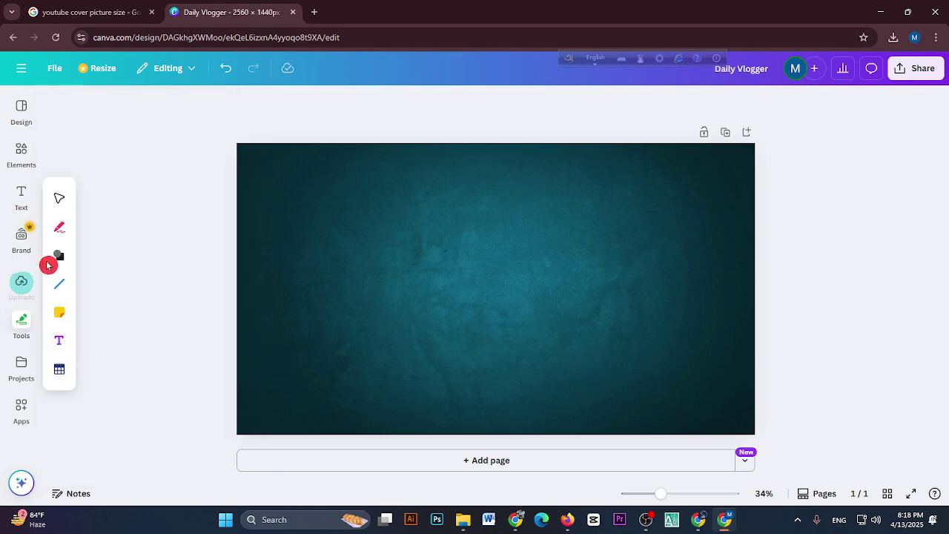
left_click(251, 301)
left_click(17, 285)
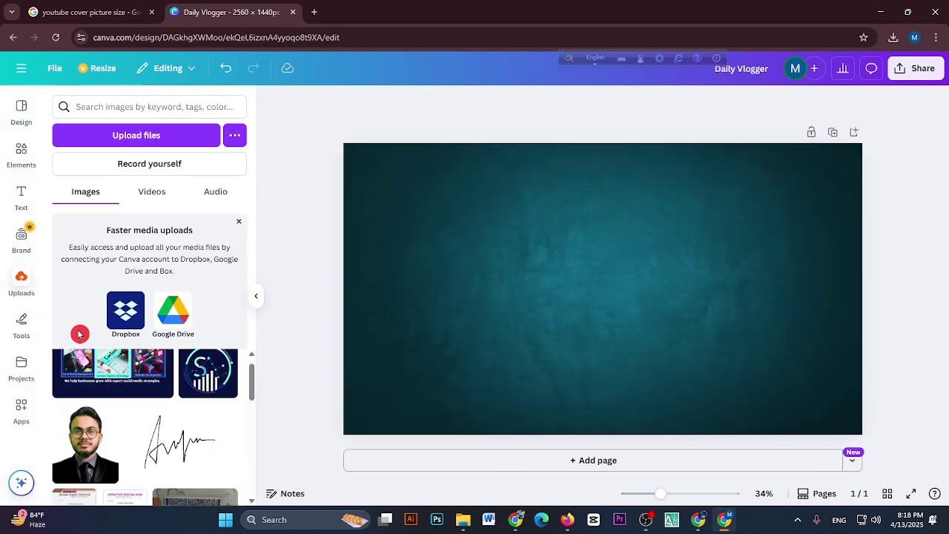
left_click_drag(125, 374, 480, 229)
Step: Enlarge and centre the services image on the banner
left_click(894, 347)
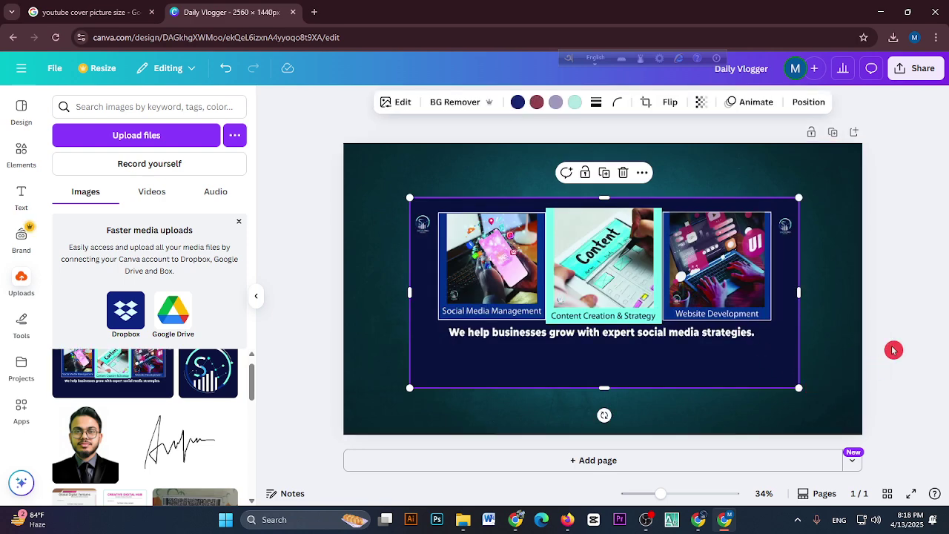
left_click_drag(695, 333, 689, 324)
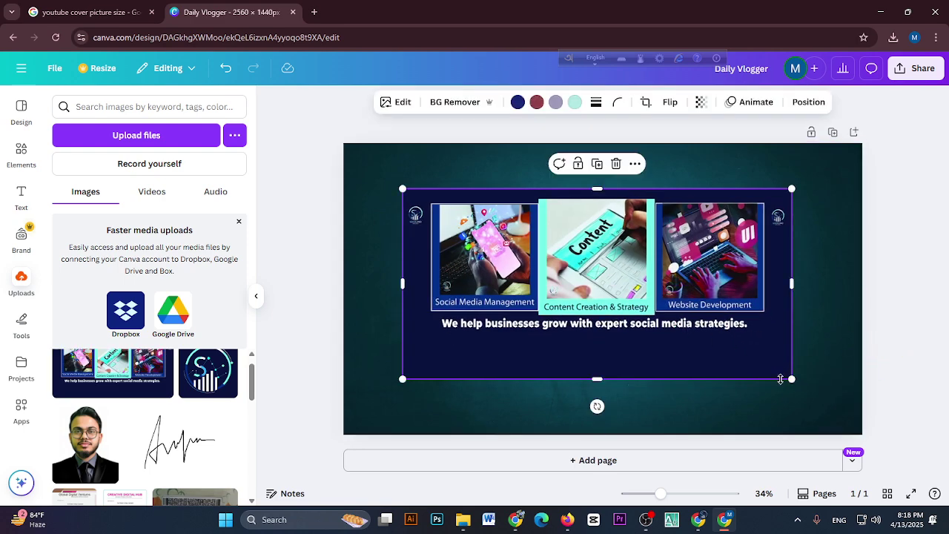
left_click_drag(792, 380, 822, 394)
left_click_drag(725, 320, 713, 315)
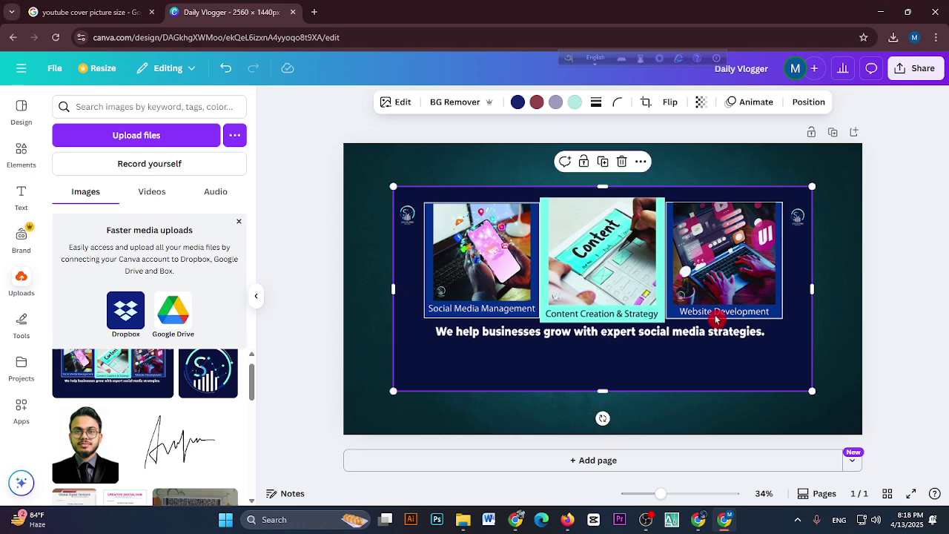
left_click(896, 292)
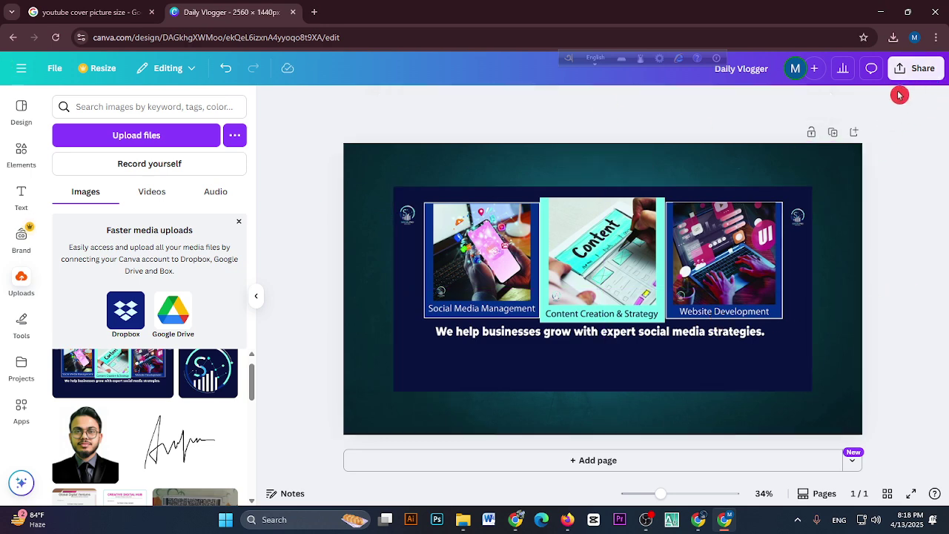
left_click(727, 268)
Step: Set the services image as the banner background
left_click(918, 69)
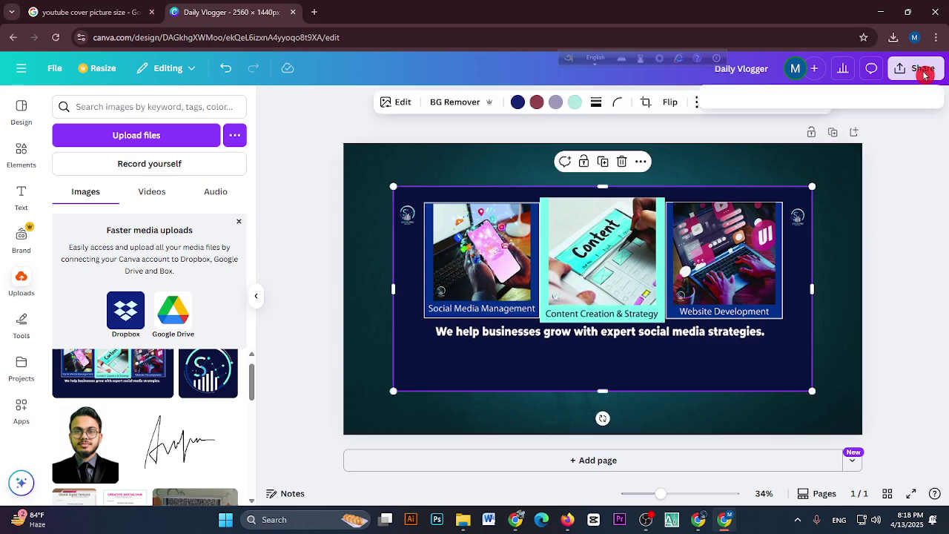
left_click(529, 325)
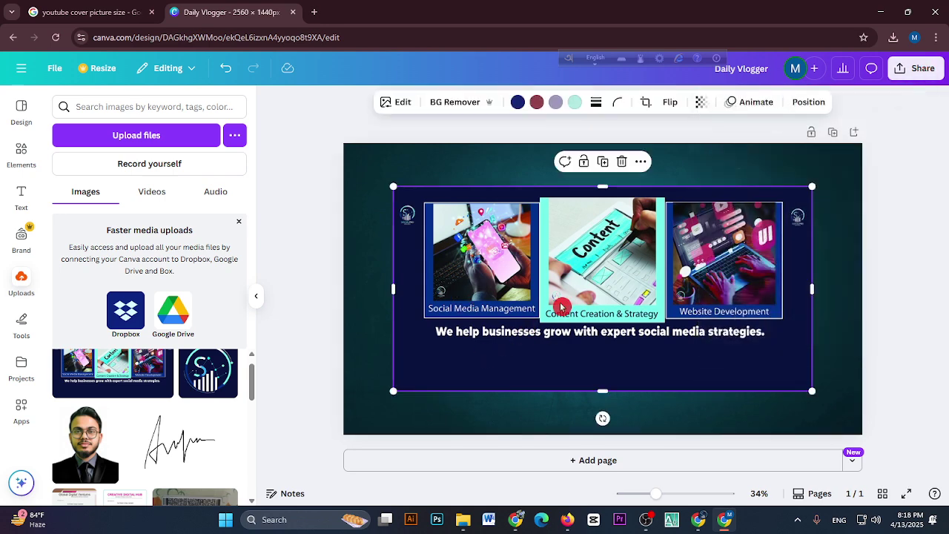
right_click(563, 306)
left_click(631, 436)
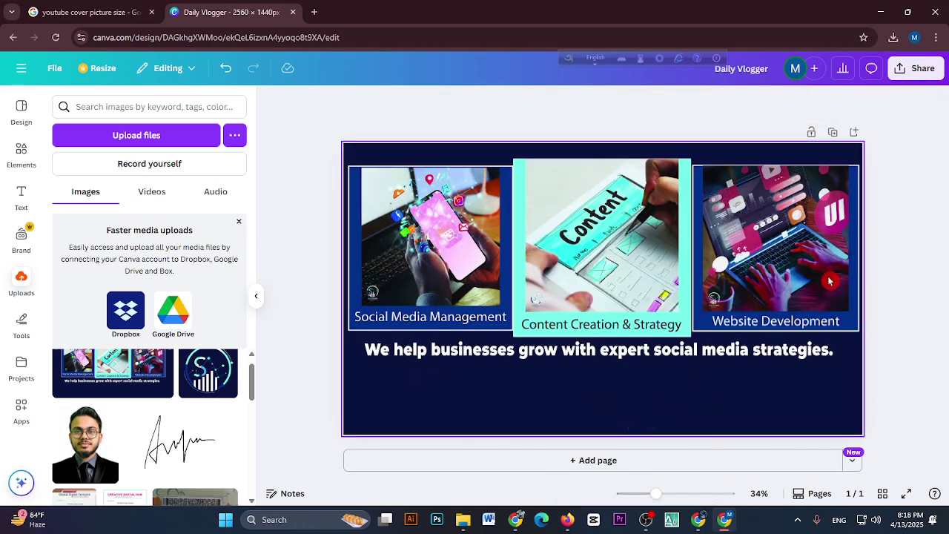
Step: Download the Canva banner as a 2560×1440 PNG and return to the Untitled instructions document
left_click(918, 68)
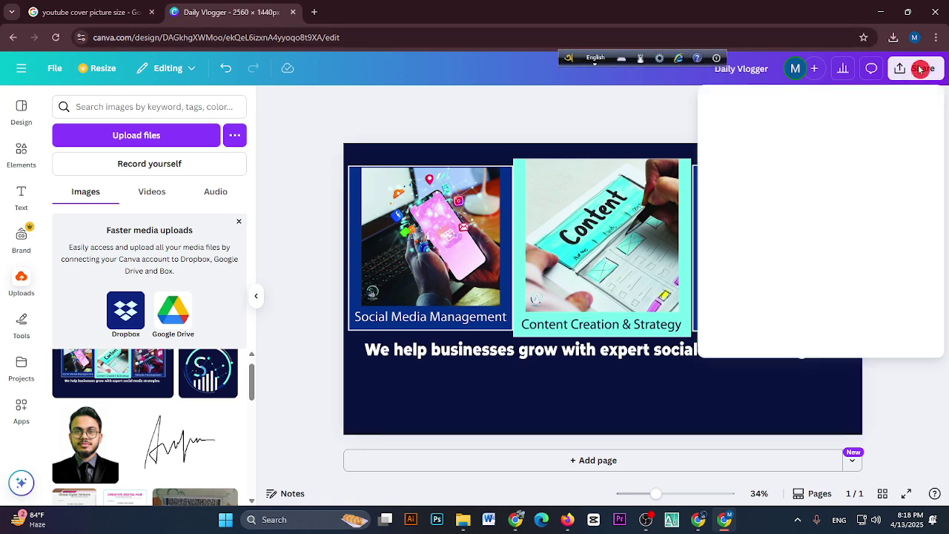
left_click(731, 319)
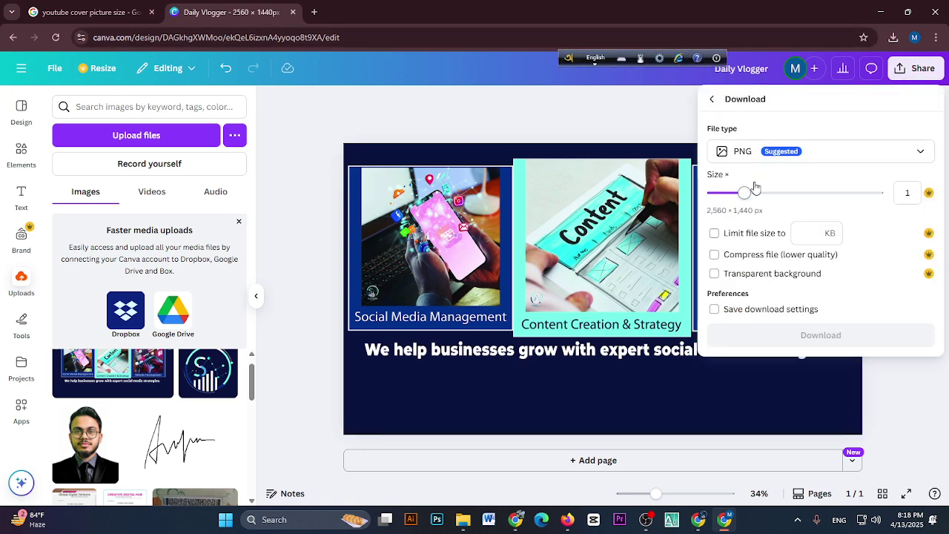
left_click(795, 335)
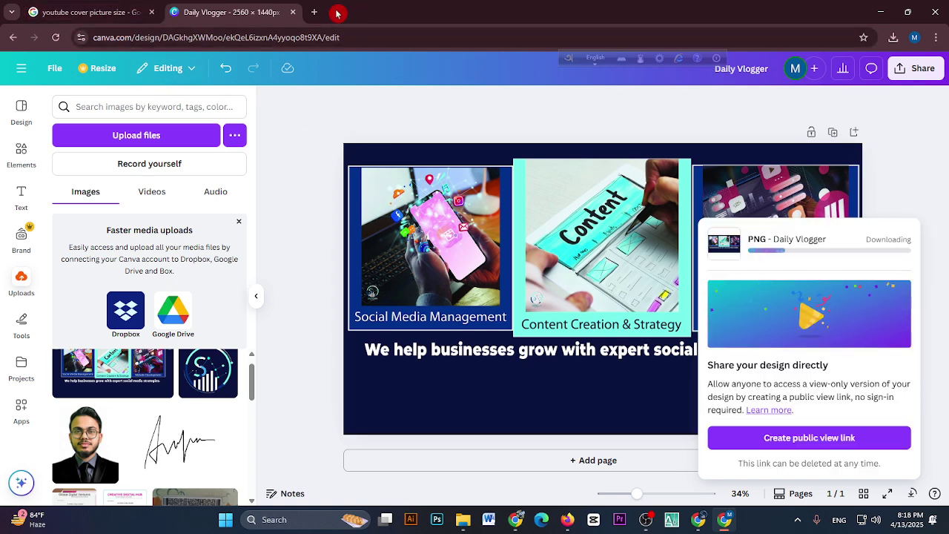
left_click(698, 524)
left_click(71, 11)
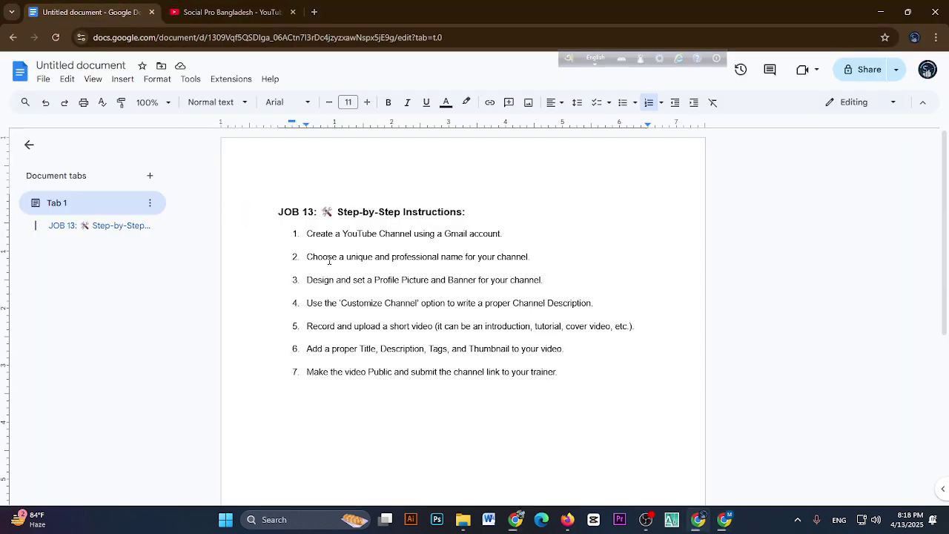
Step: Highlight steps 2, 3 and 4 of the instructions document to read them
left_click_drag(318, 257, 381, 257)
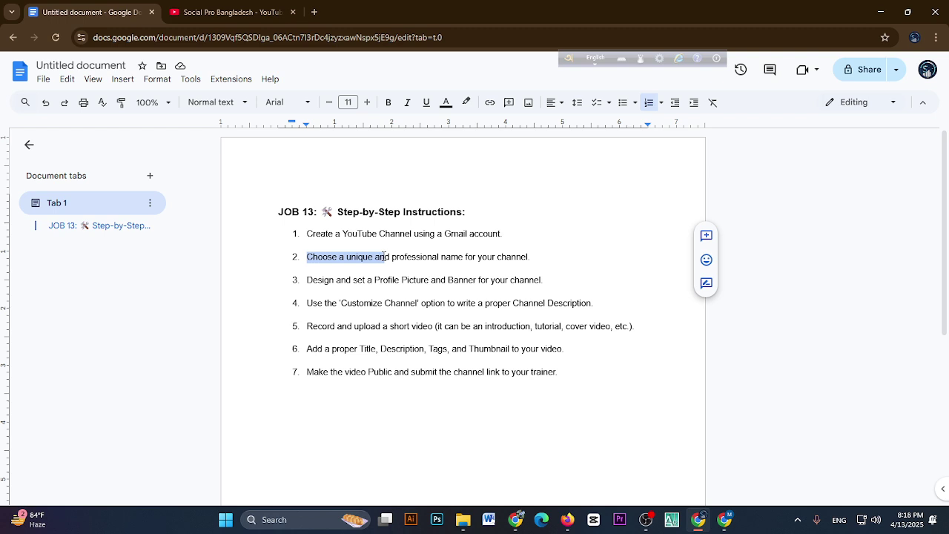
left_click_drag(448, 258, 514, 255)
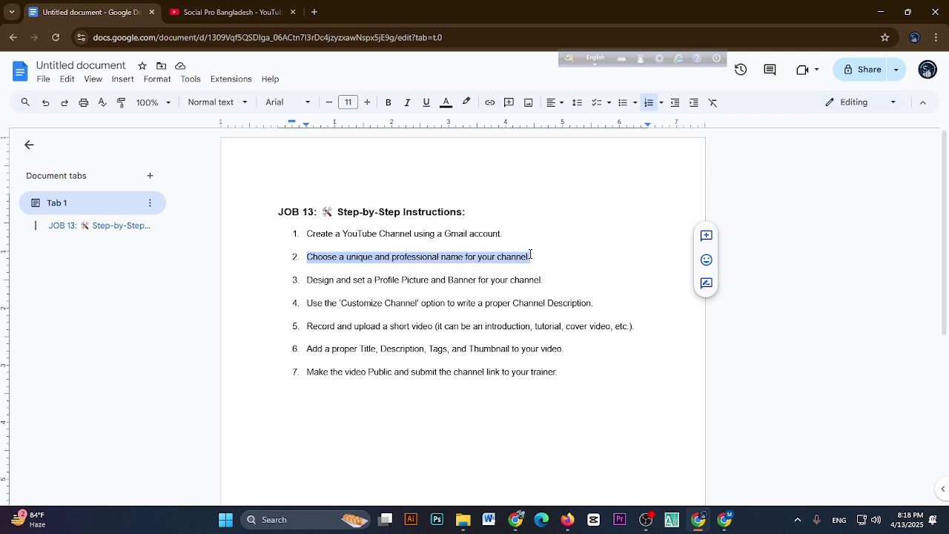
left_click(535, 262)
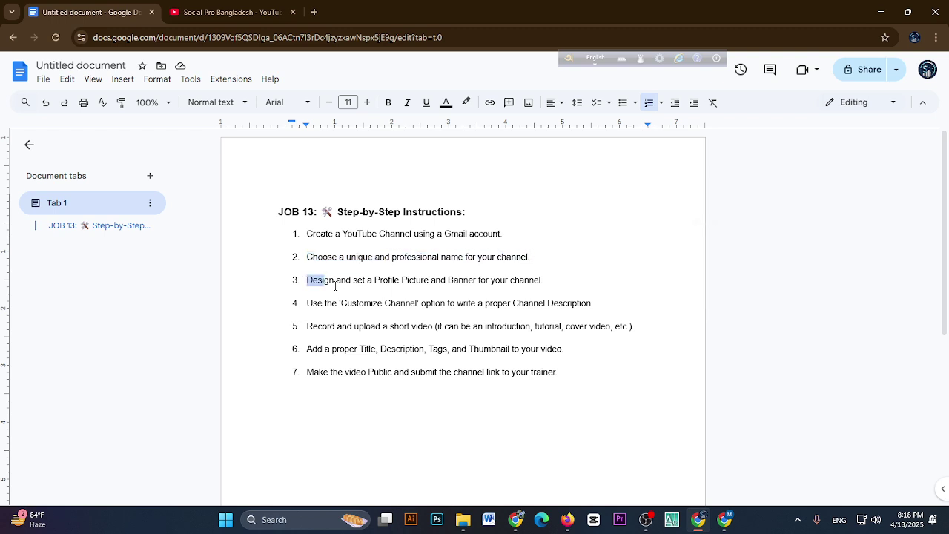
left_click_drag(336, 287, 401, 281)
left_click(555, 277, "shift")
left_click(554, 280)
left_click_drag(304, 302, 408, 304)
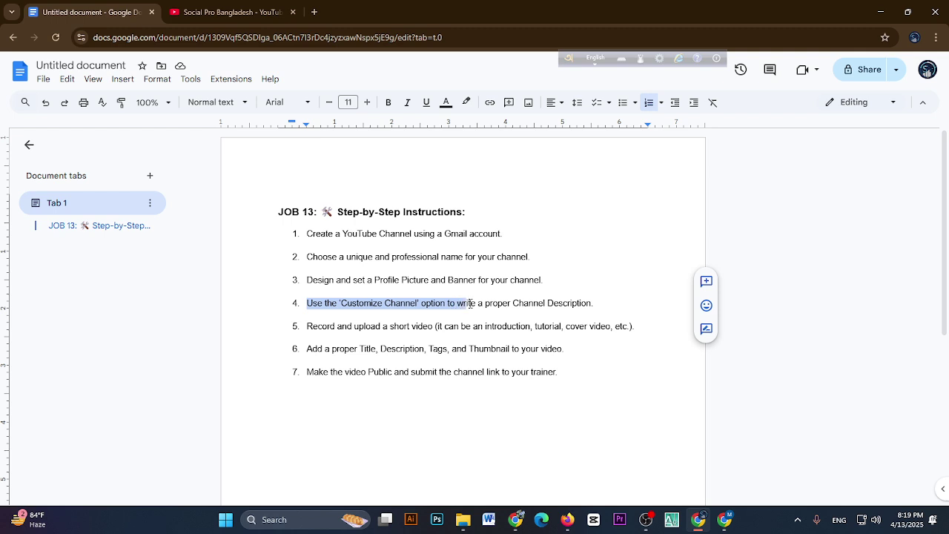
left_click_drag(523, 303, 599, 305)
left_click(599, 306)
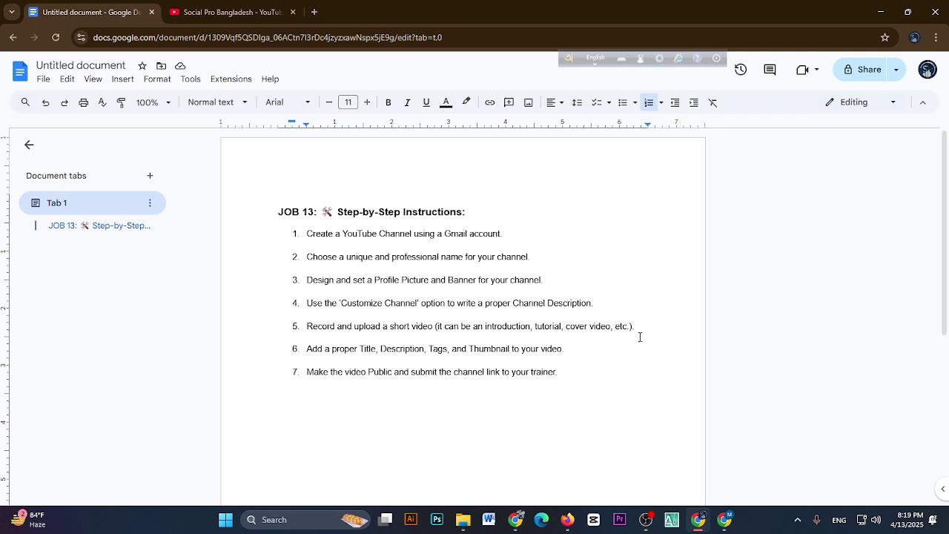
Step: Re-read step 3, then open Customize channel for Social Pro Bangladesh in Creator Studio
left_click_drag(305, 285, 495, 277)
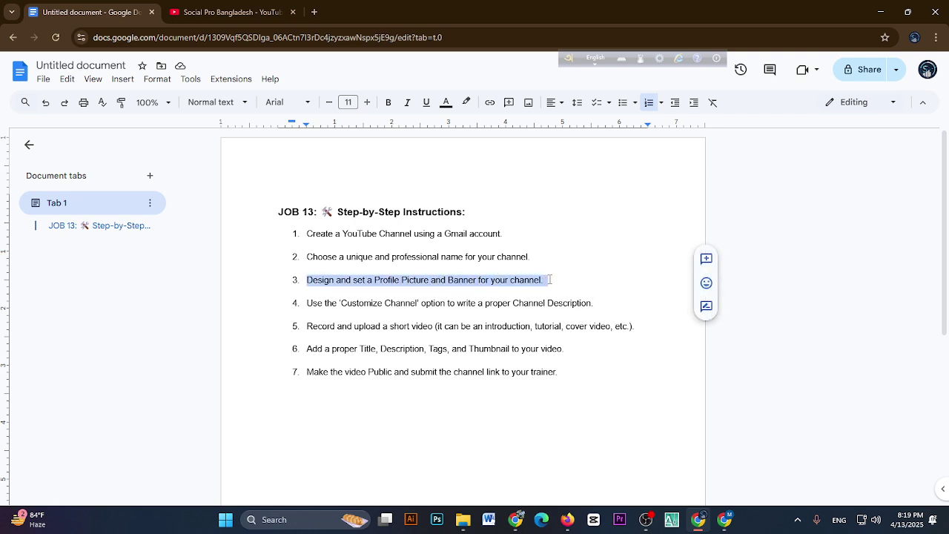
left_click(550, 280)
left_click(230, 12)
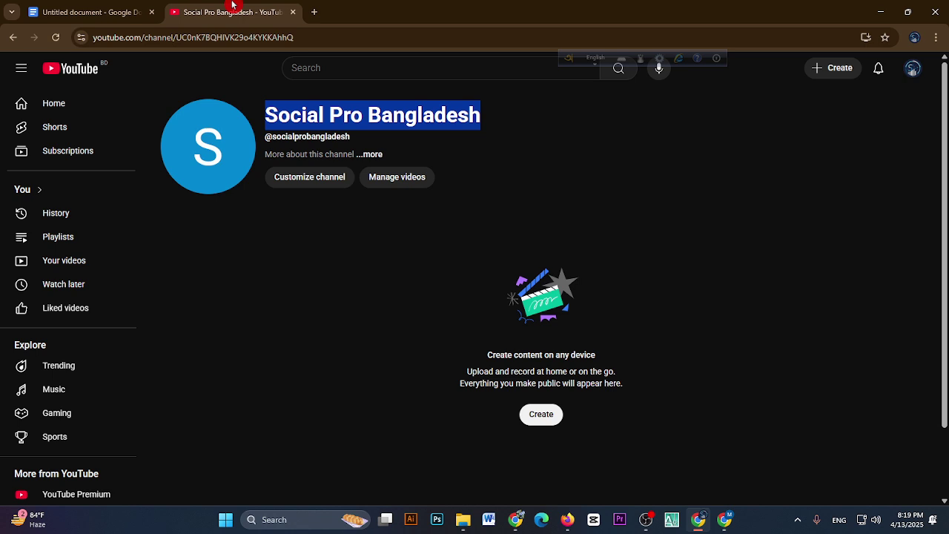
left_click(317, 180)
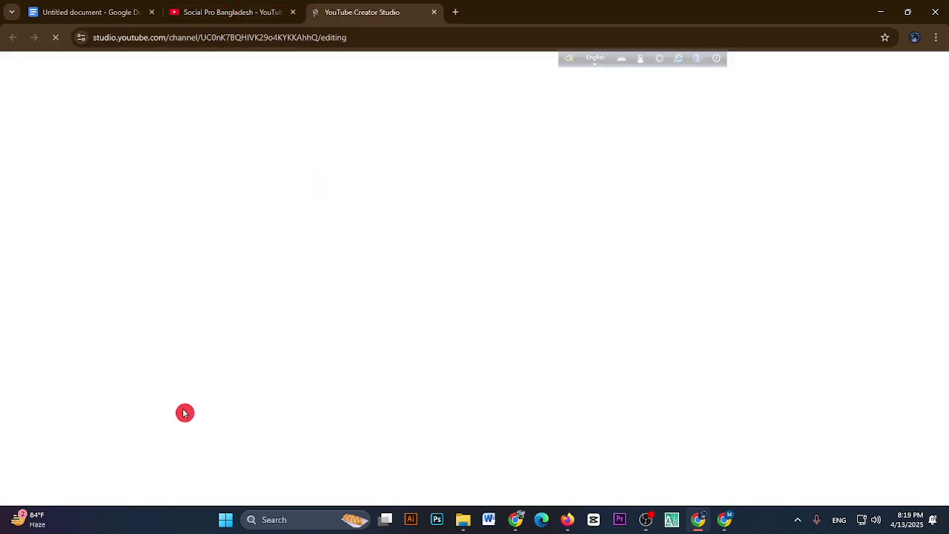
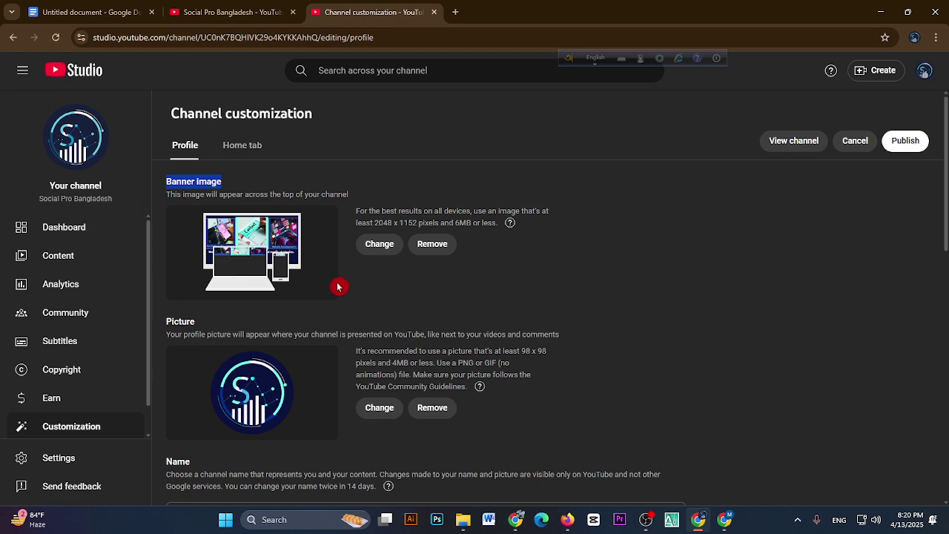
Step: Scroll the Profile page past Banner, Picture, Name and Handle down to Description
scroll(337, 285, "down", 1)
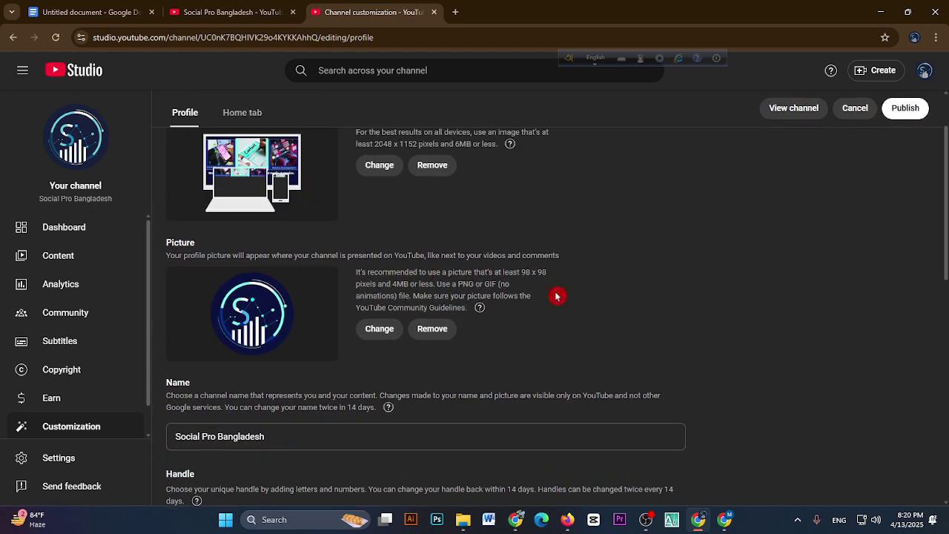
left_click_drag(947, 231, 945, 191)
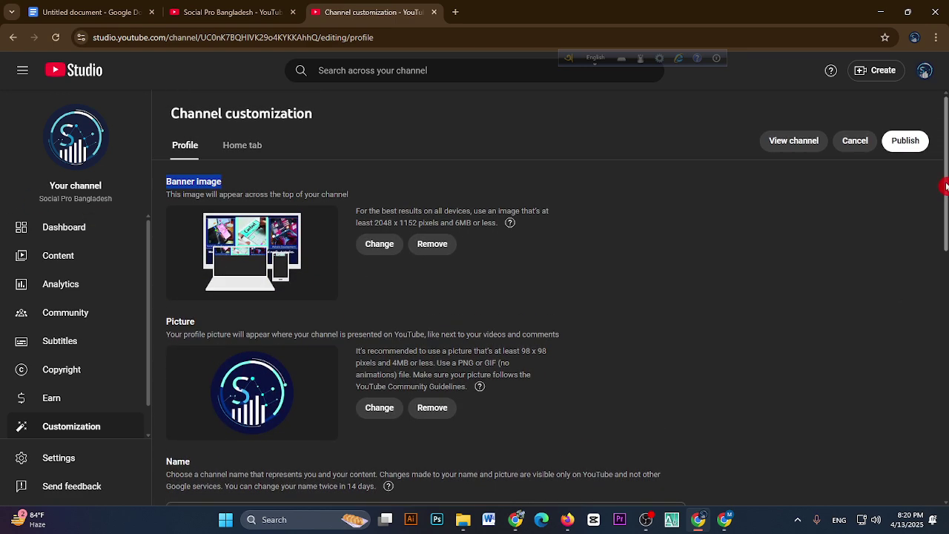
scroll(946, 187, "down", 4)
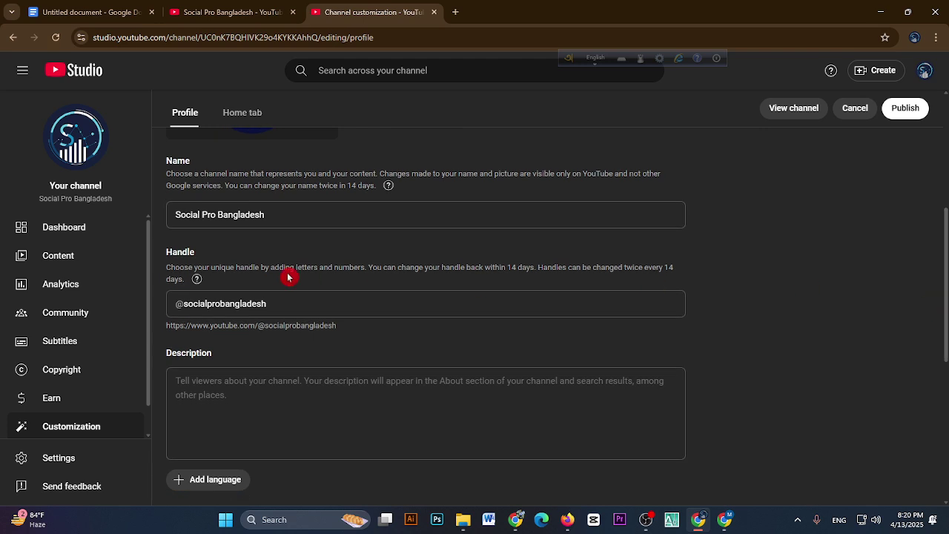
Step: Select the empty Description box, check the instructions document, return to Studio, and open a new tab
left_click(212, 388)
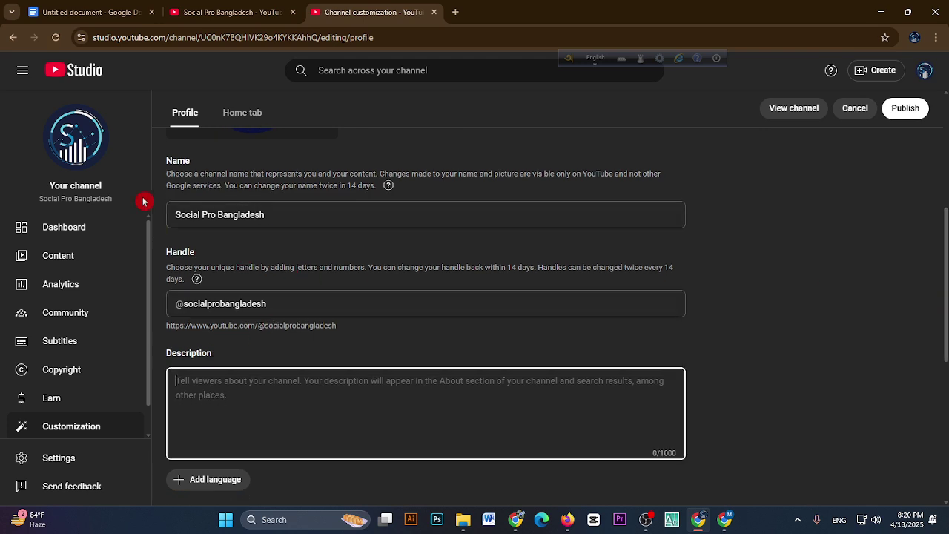
left_click(105, 10)
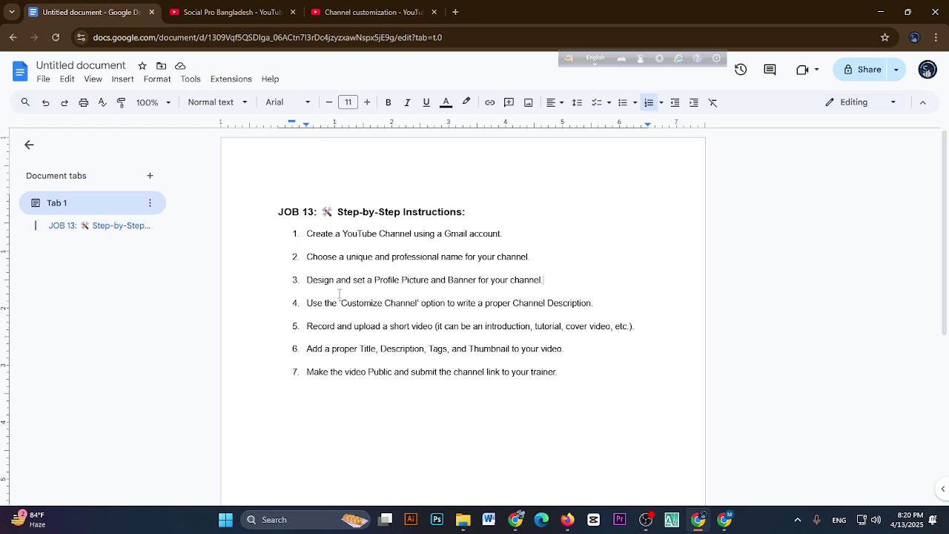
left_click(382, 14)
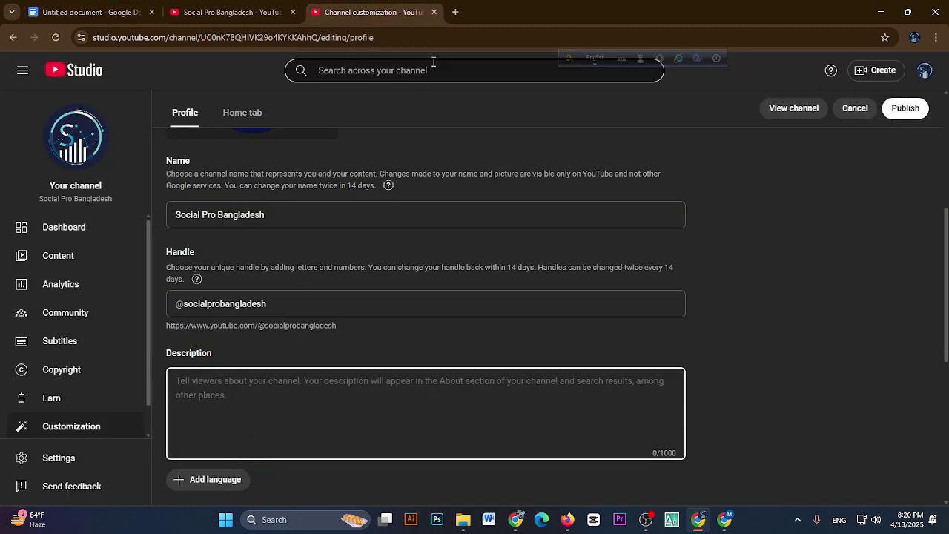
left_click(457, 13)
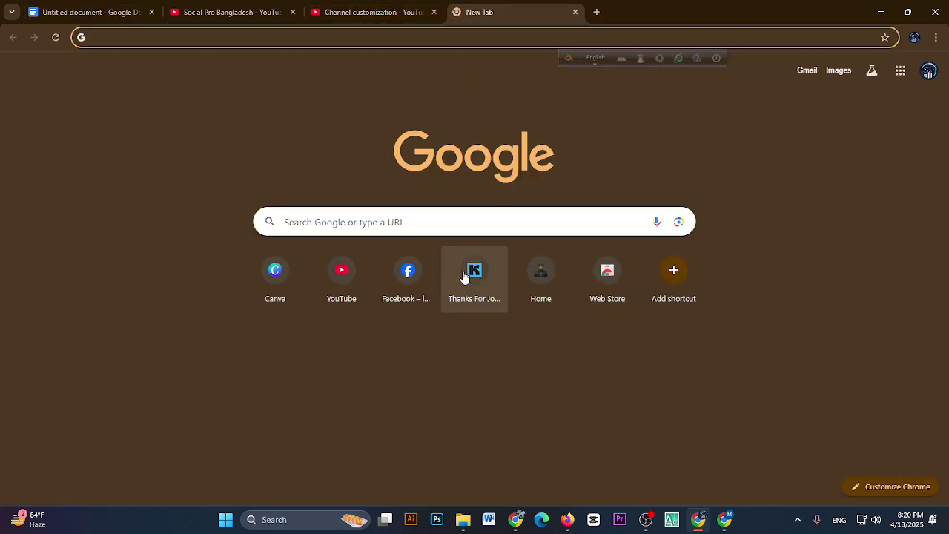
Step: Search Google for 'trans' to bring up the translate widget
left_click(410, 37)
type("trans")
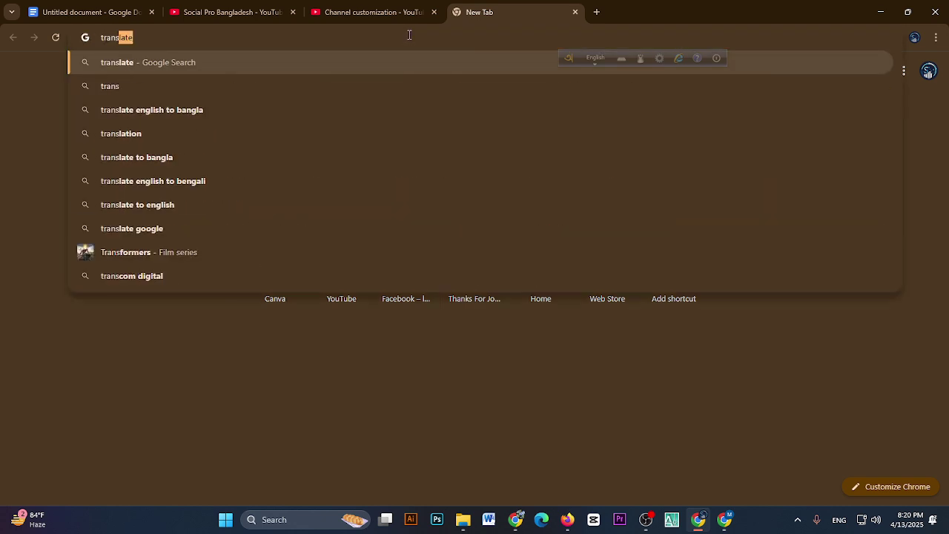
key("Return")
Step: Set the translate widget's source language to Bangla and start another new tab
left_click(200, 203)
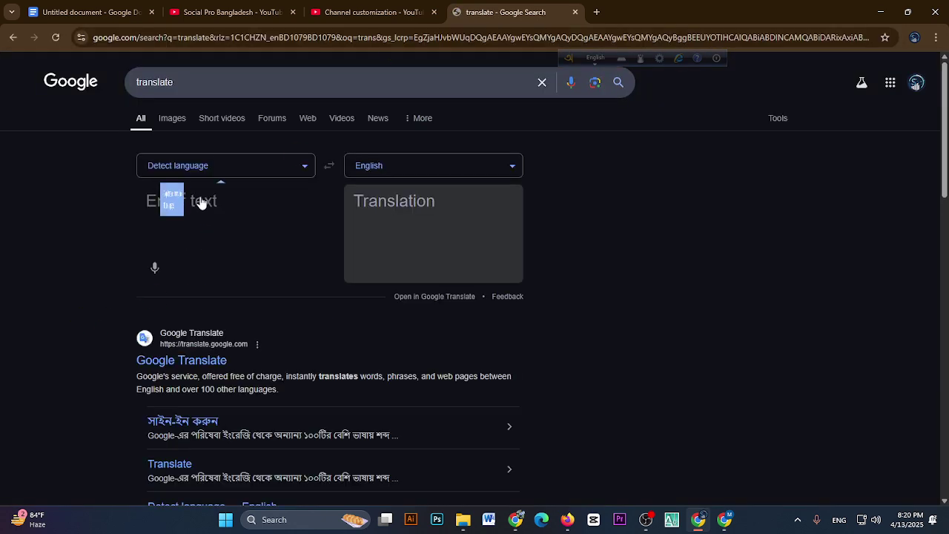
left_click(238, 170)
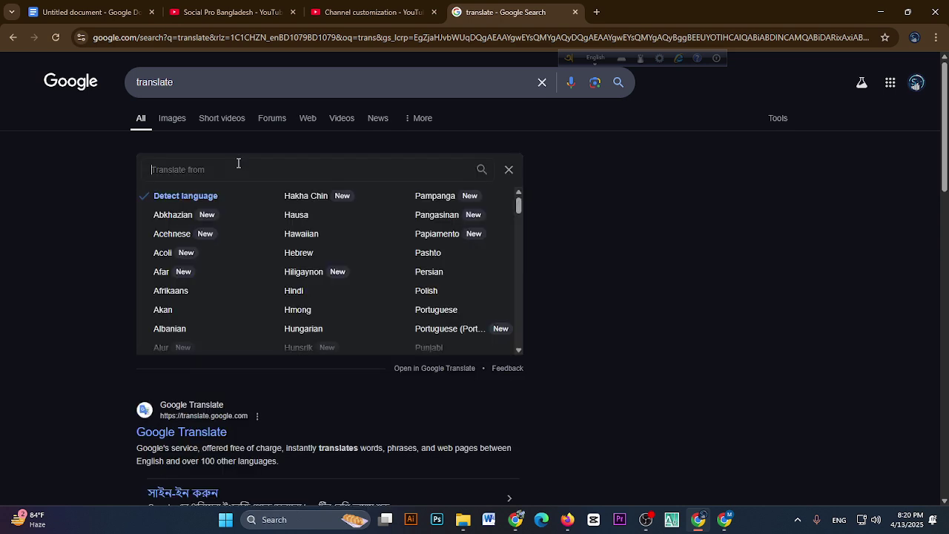
type("bang")
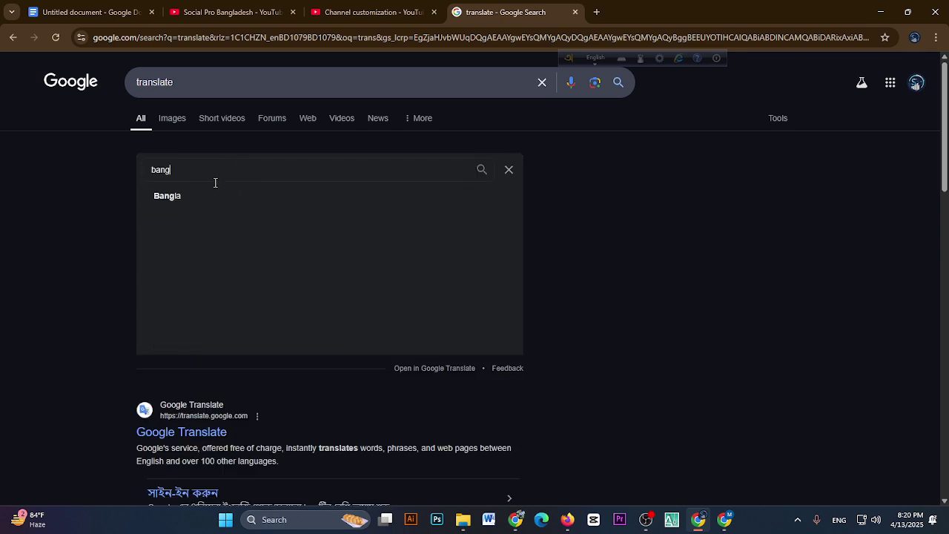
left_click(214, 198)
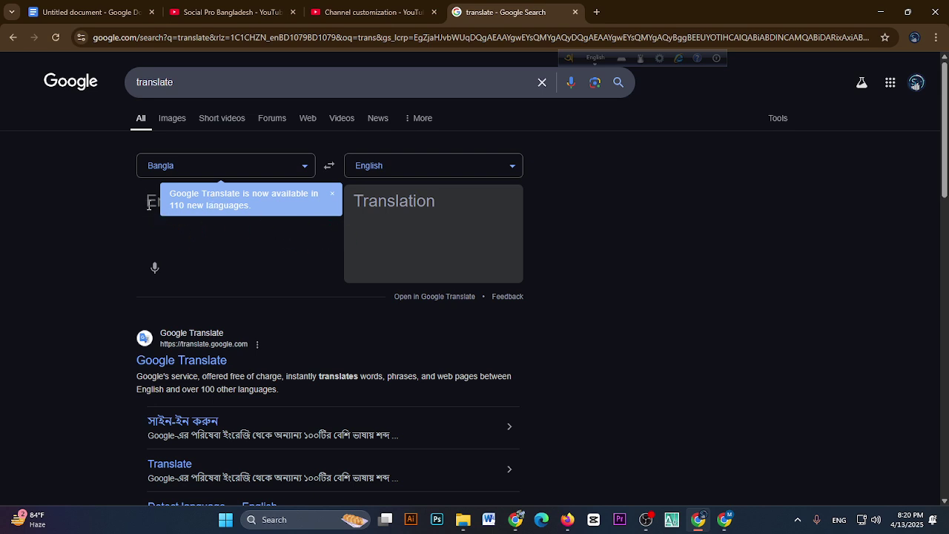
key("ctrl+t")
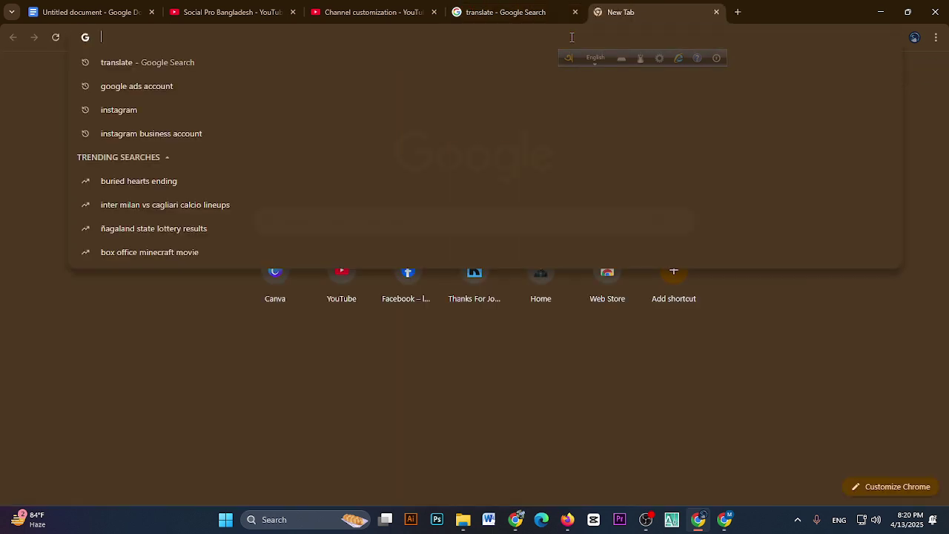
Step: Search 'chat', launch ChatGPT from the Introducing ChatGPT page, and dismiss the Chrome notice
type("chat")
key("Return")
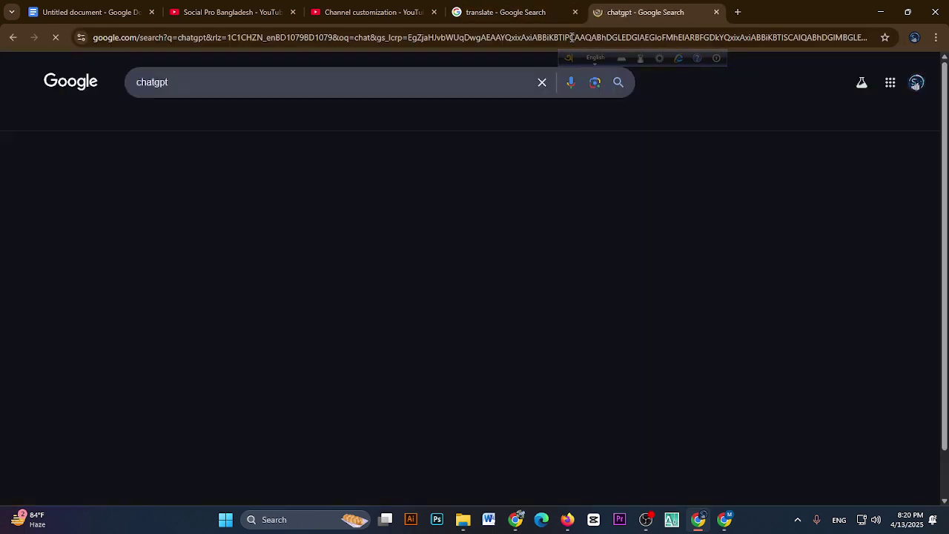
left_click(190, 188)
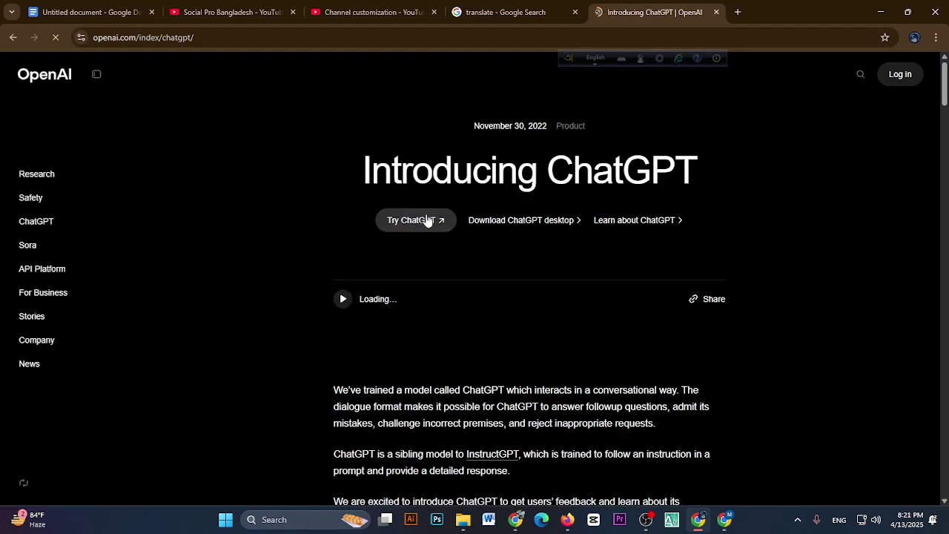
left_click(424, 222)
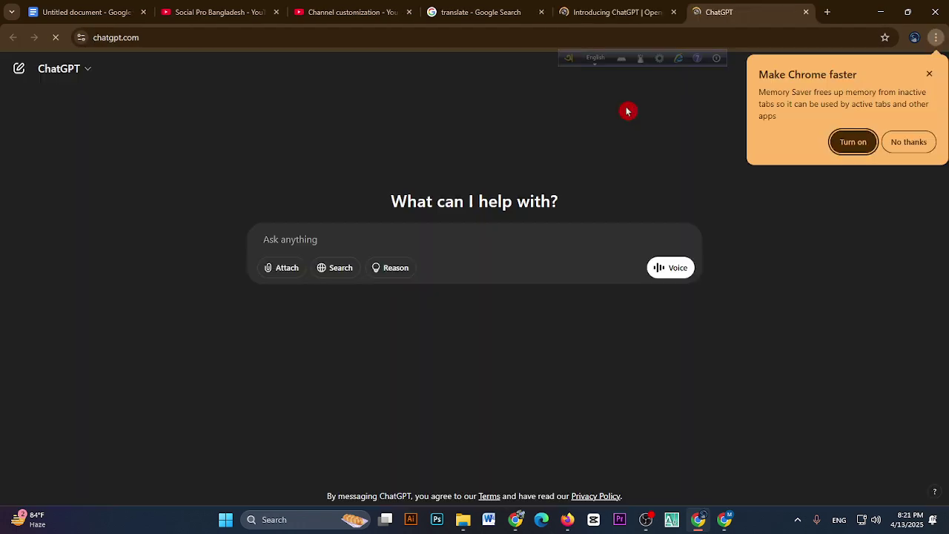
left_click(930, 74)
Step: Log in to ChatGPT with the channel's Google account and approve the sign-in
left_click(867, 68)
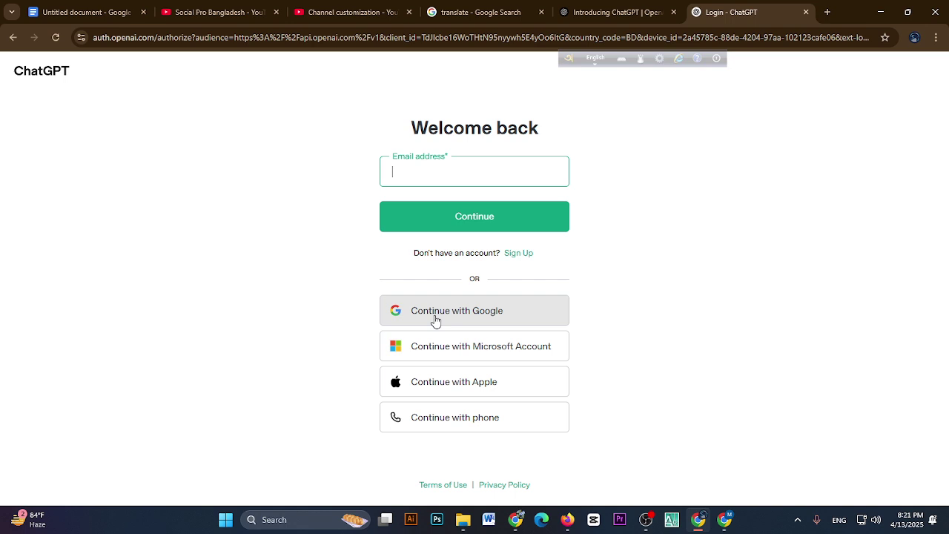
left_click(435, 321)
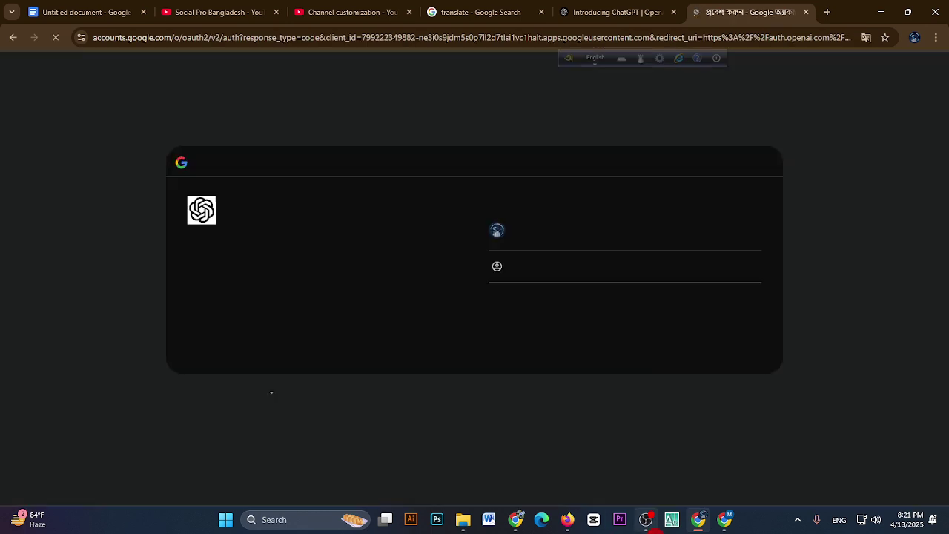
mouse_move(651, 525)
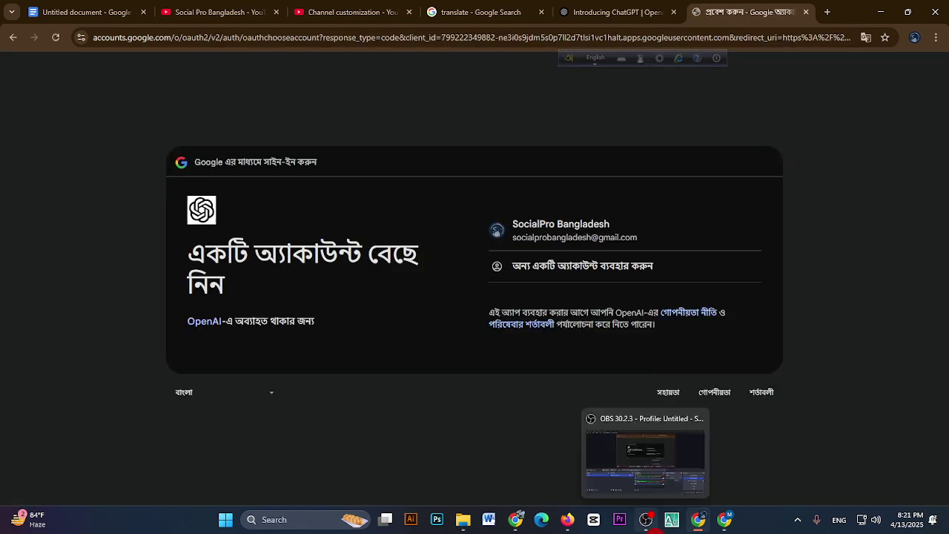
left_click(532, 230)
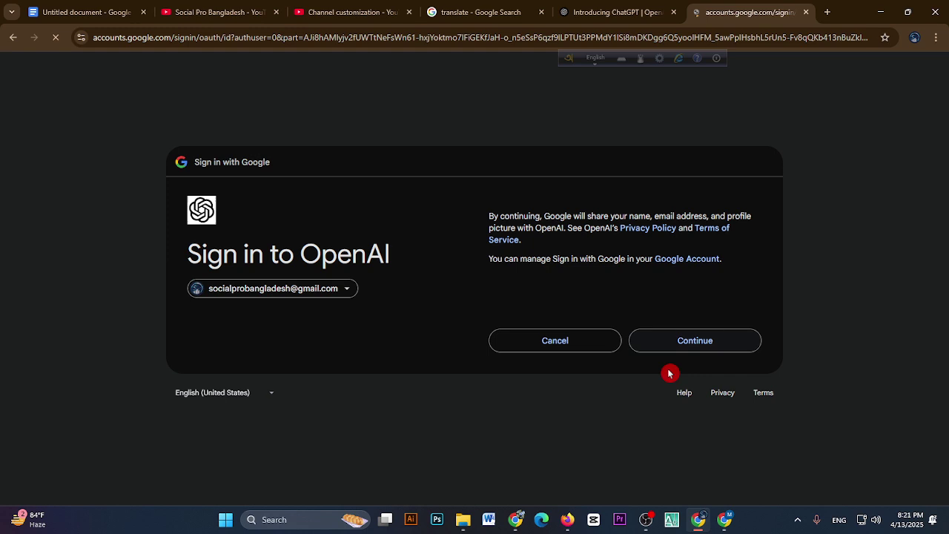
left_click(708, 347)
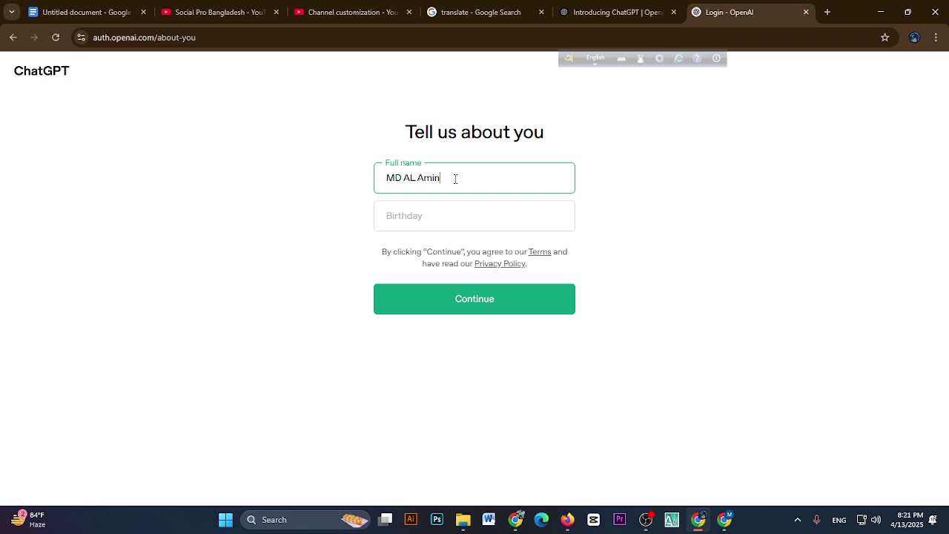
Step: Fill in the birthday on the ChatGPT profile form and submit it
left_click(431, 216)
type("10")
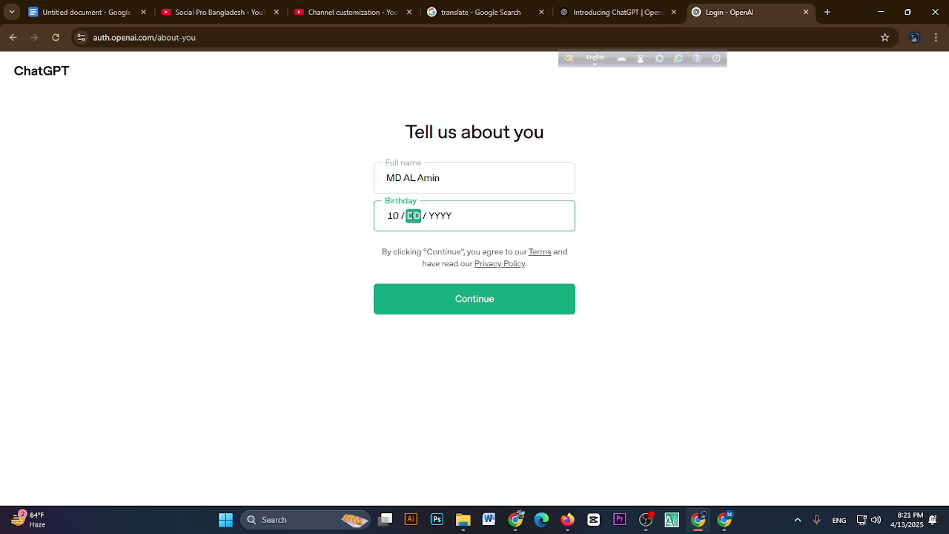
key("BackSpace")
type("05102")
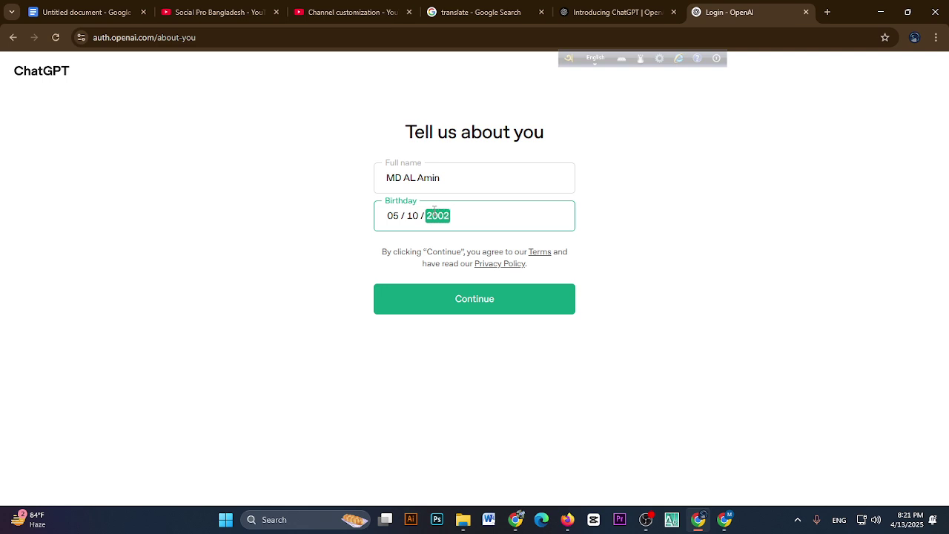
left_click(500, 296)
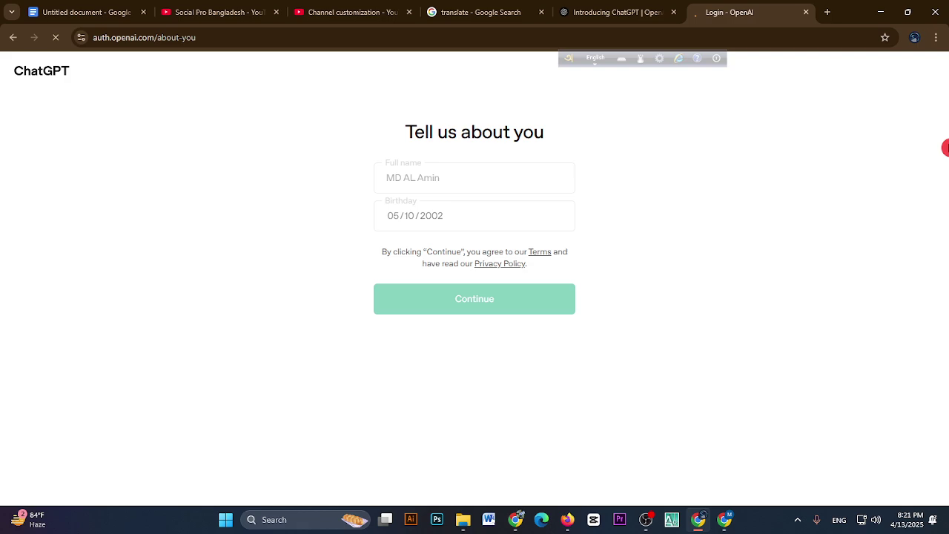
Step: Close the extra Introducing ChatGPT tab and dismiss the getting-started tips
left_click_drag(572, 66, 731, 77)
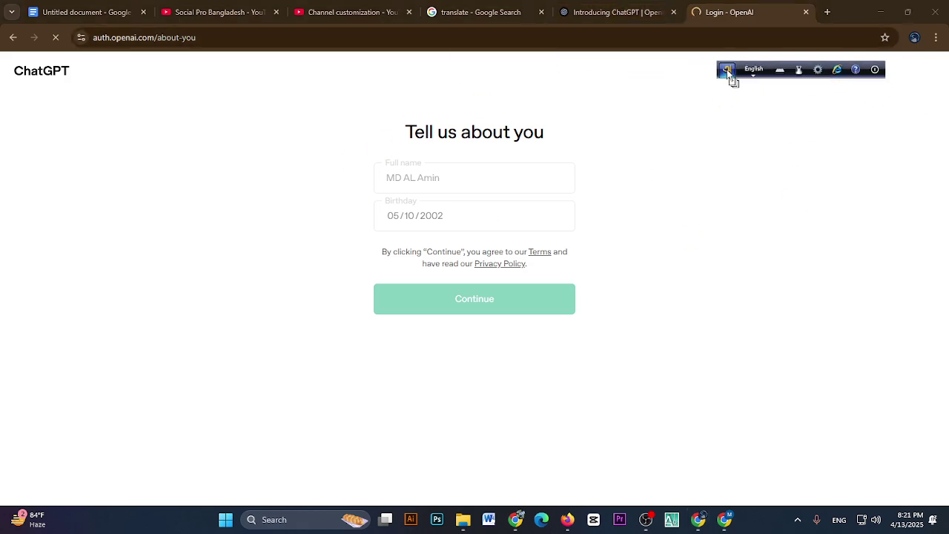
left_click(603, 13)
left_click(477, 12)
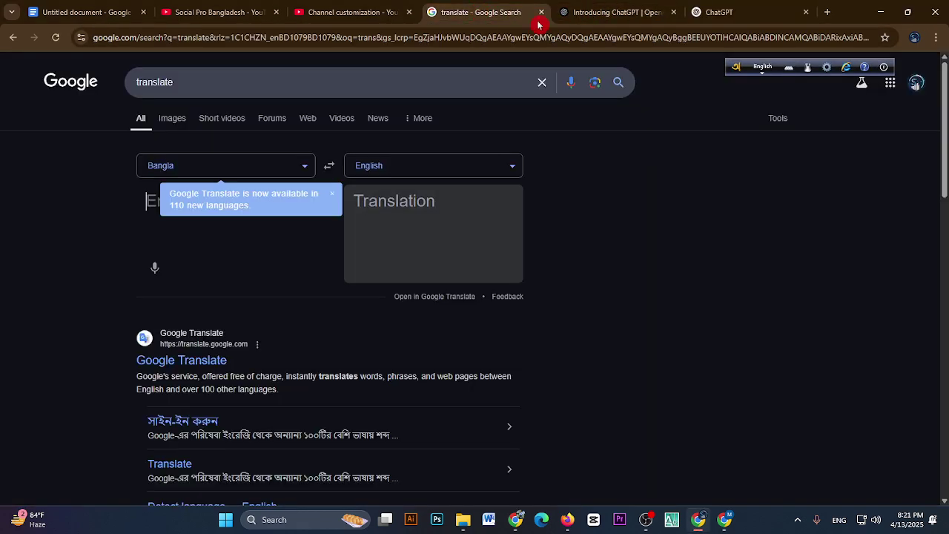
left_click(633, 12)
left_click(672, 14)
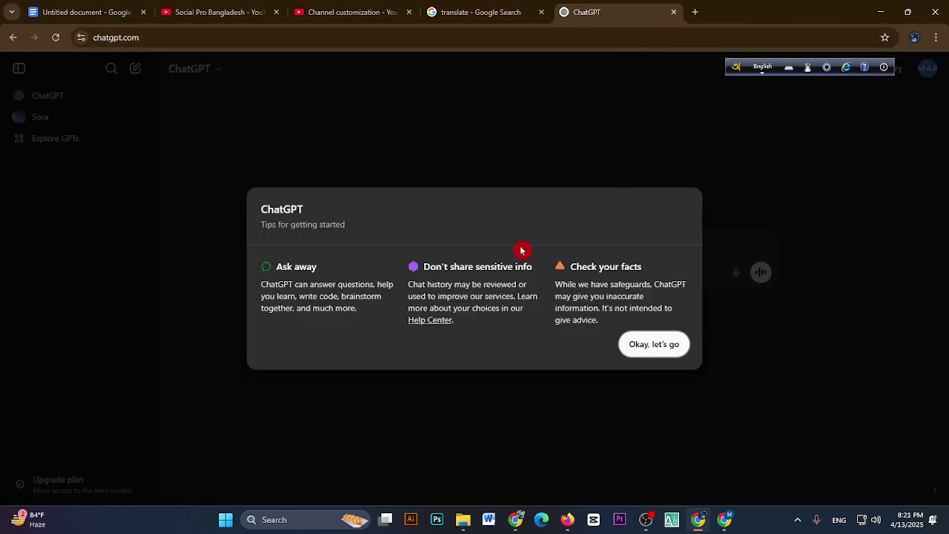
left_click(654, 344)
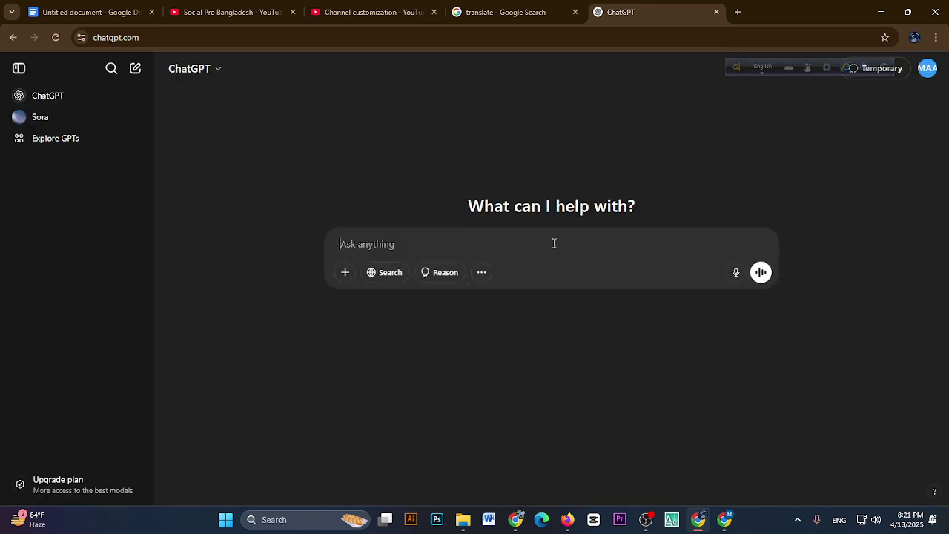
Step: Allow the microphone, try voice input in the translate widget, clear the text, then go to Facebook
left_click(467, 15)
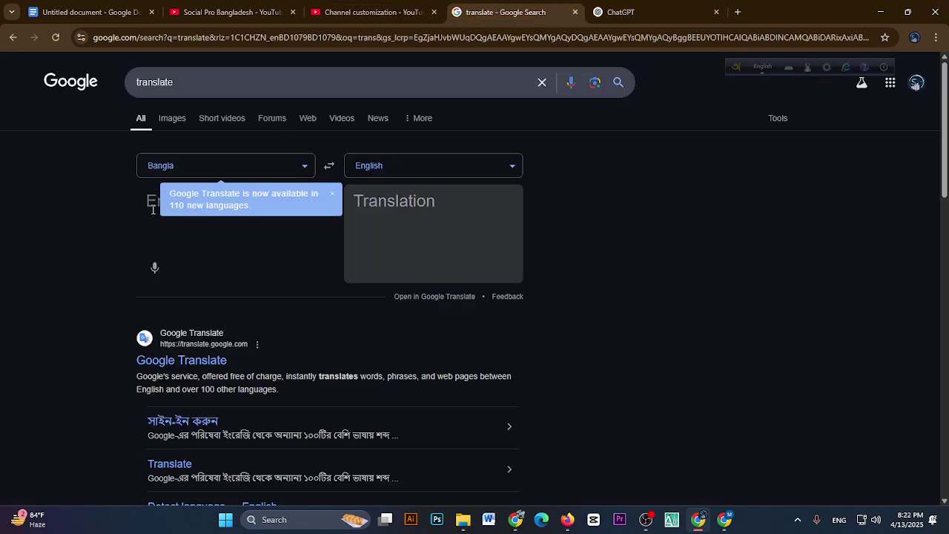
left_click(153, 269)
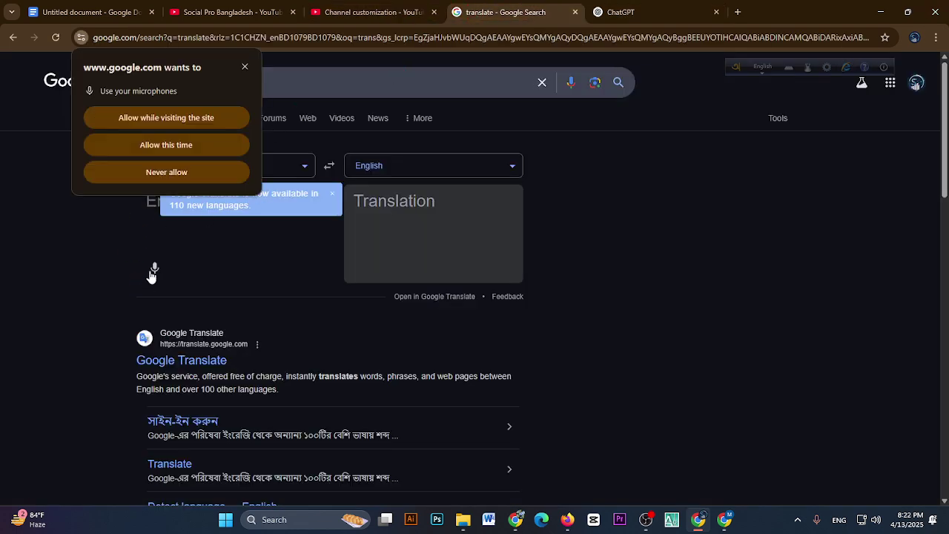
left_click(152, 127)
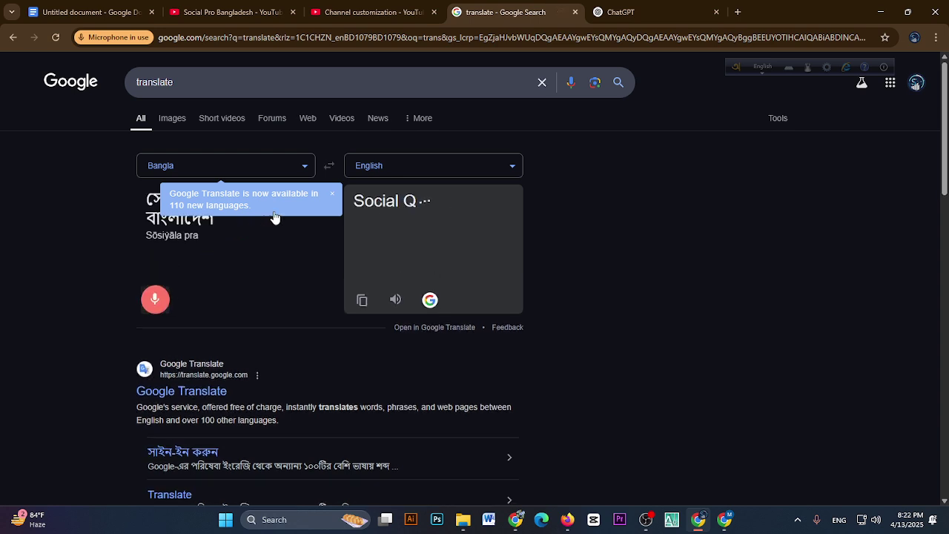
left_click(333, 198)
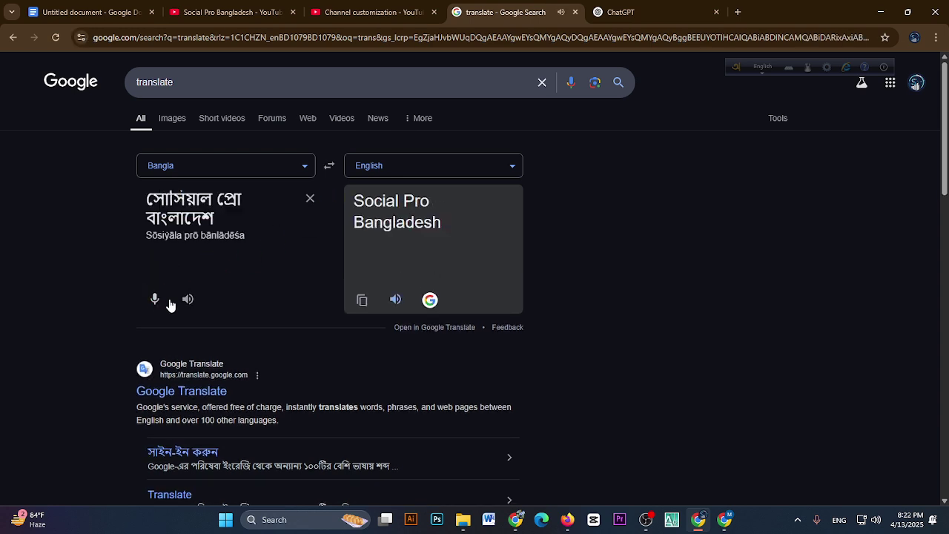
left_click(312, 200)
left_click(156, 271)
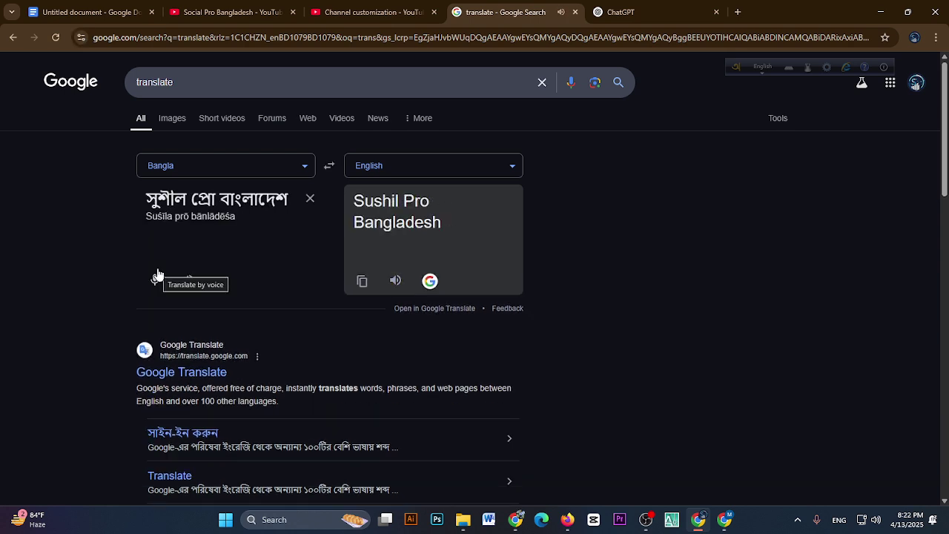
left_click(310, 200)
left_click(515, 519)
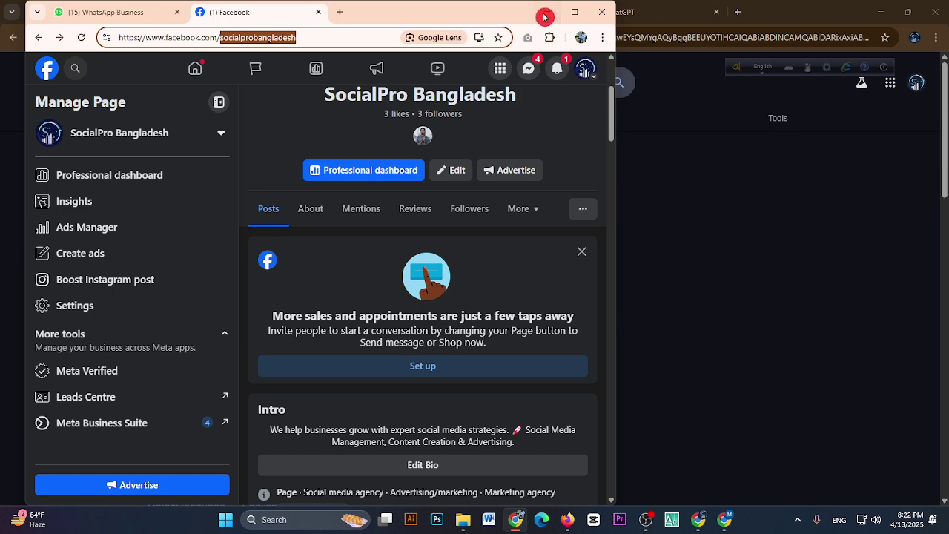
Step: Maximize the Facebook window and open Google Translate in a new tab with Bangla as source
left_click(576, 12)
left_click(314, 11)
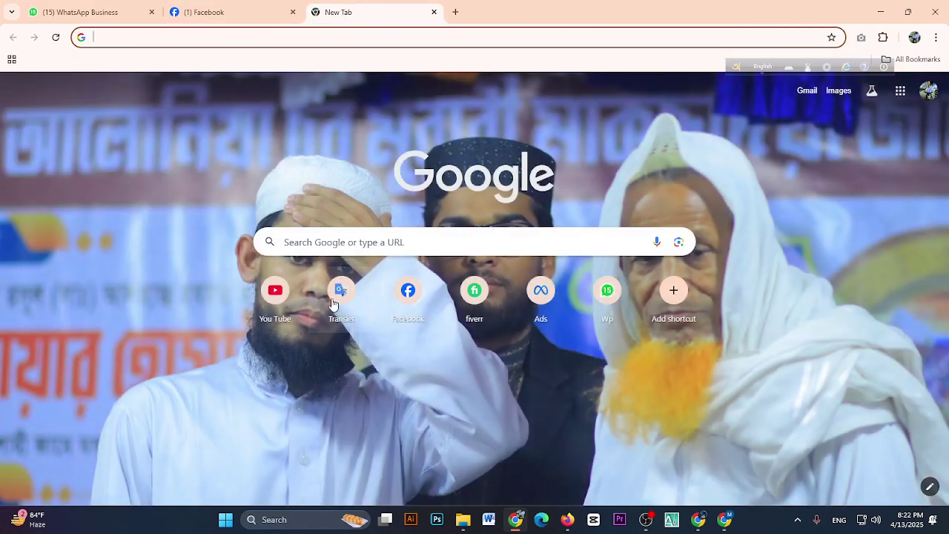
left_click(335, 297)
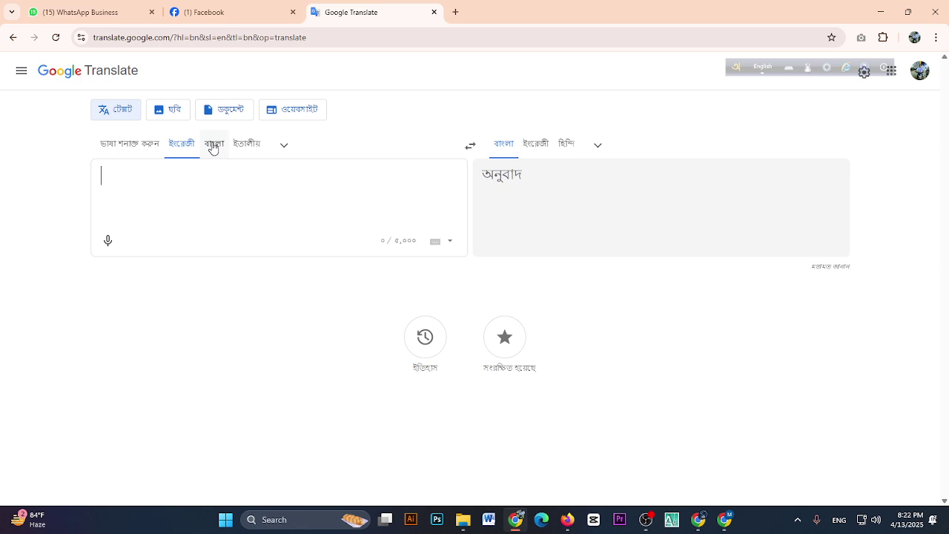
left_click(213, 144)
Step: Dictate the Bengali agency description into Google Translate and select the source text
left_click(112, 244)
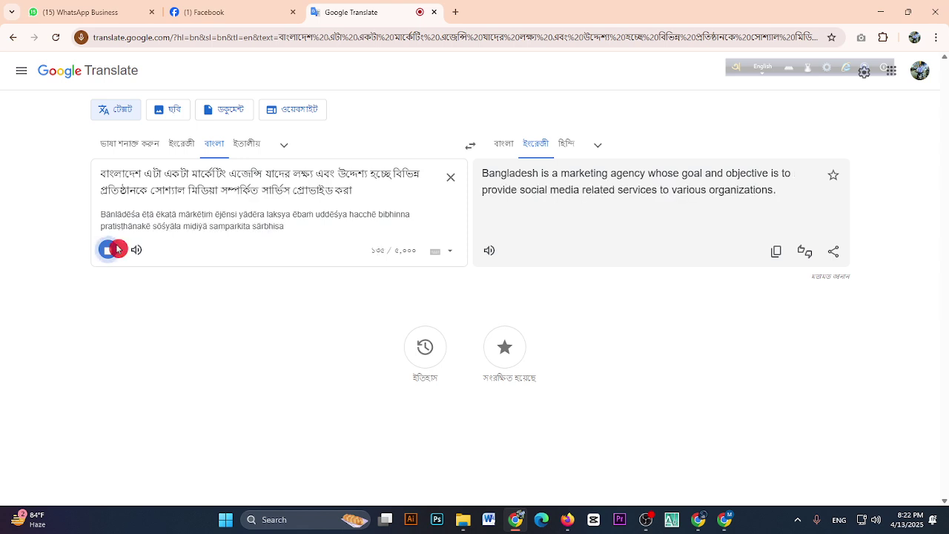
left_click(116, 250)
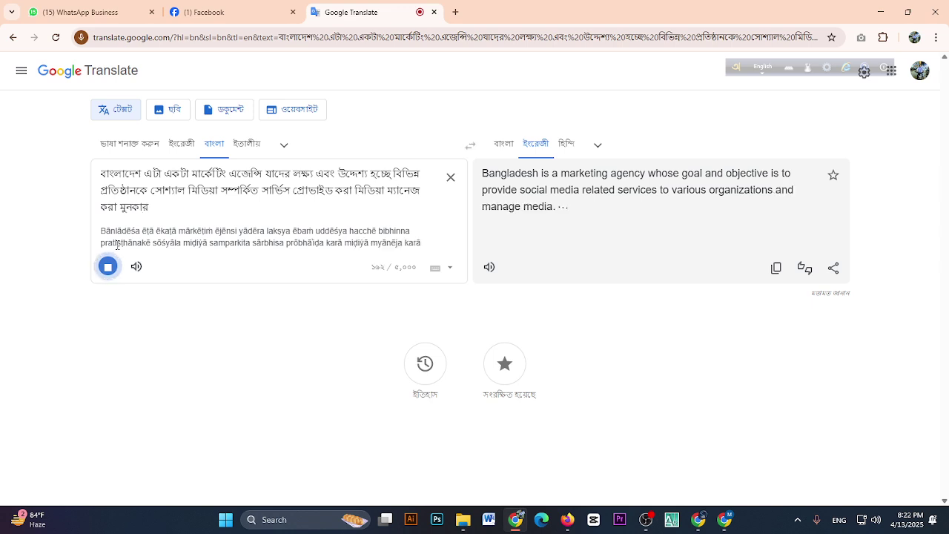
left_click(108, 267)
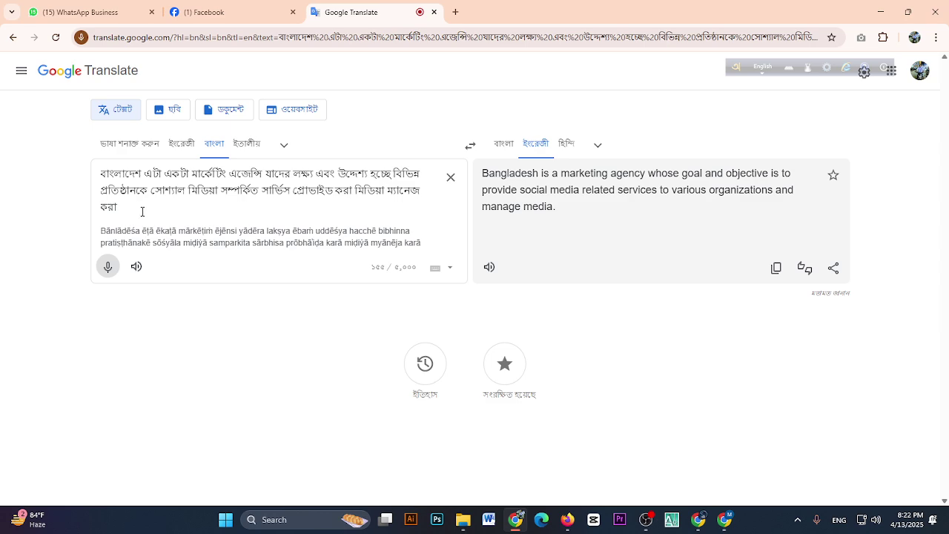
left_click_drag(117, 208, 98, 184)
key("ctrl+c")
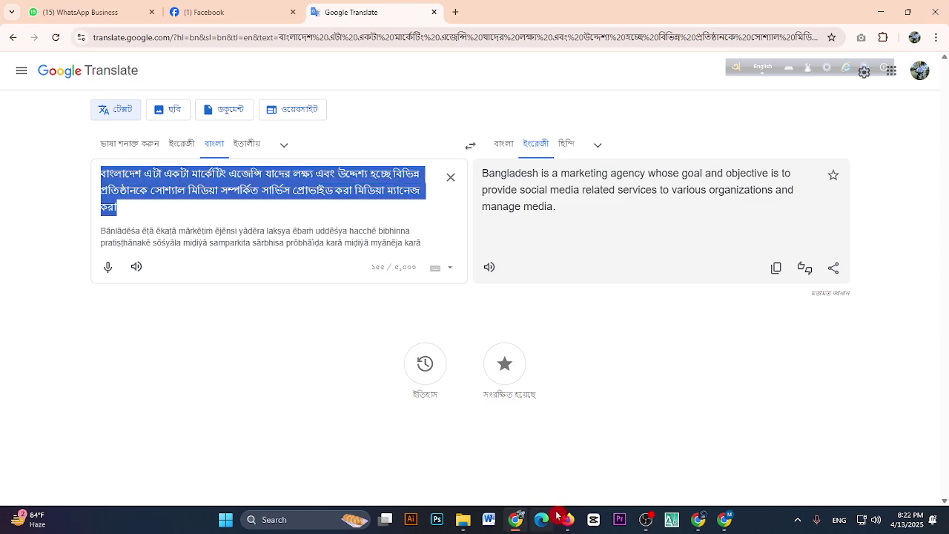
left_click(698, 519)
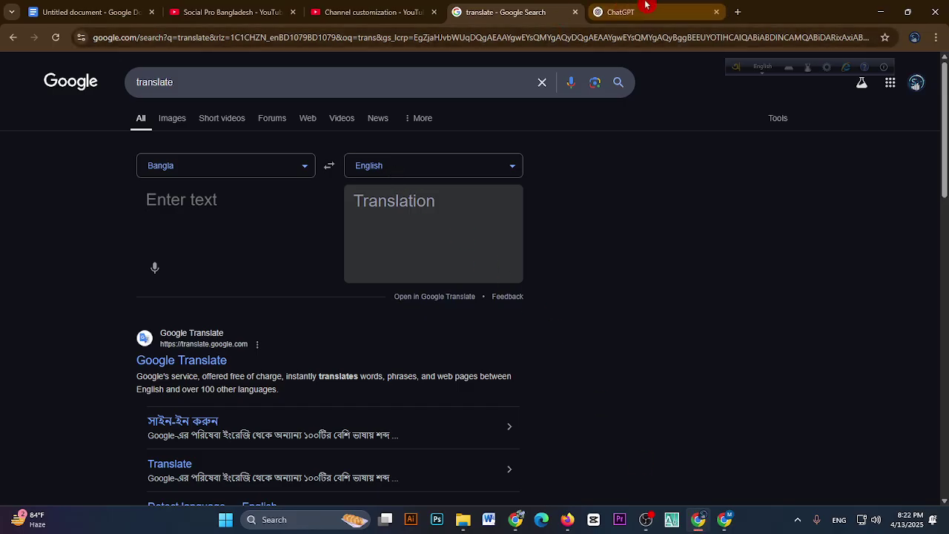
Step: Paste the Bengali agency description into the ChatGPT prompt and add a new line
left_click(615, 12)
key("ctrl+v")
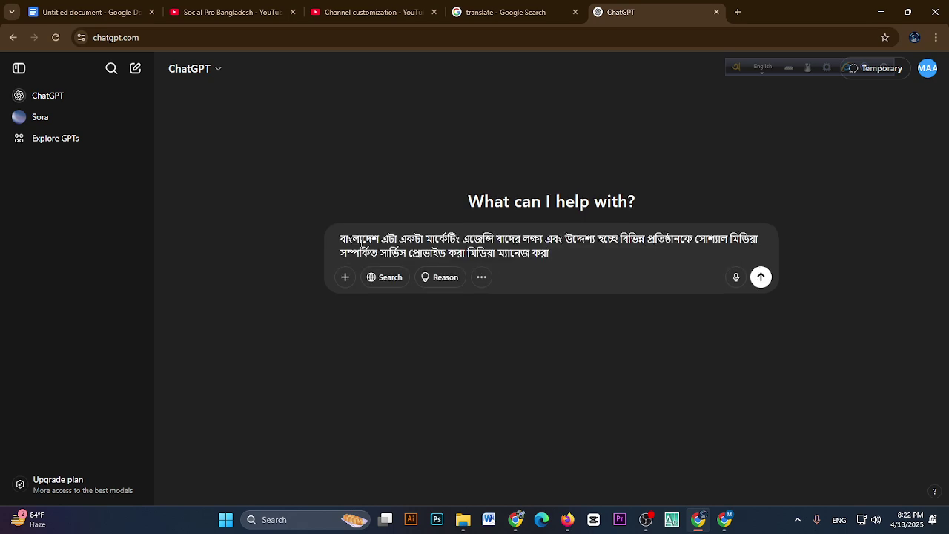
key("shift+Return")
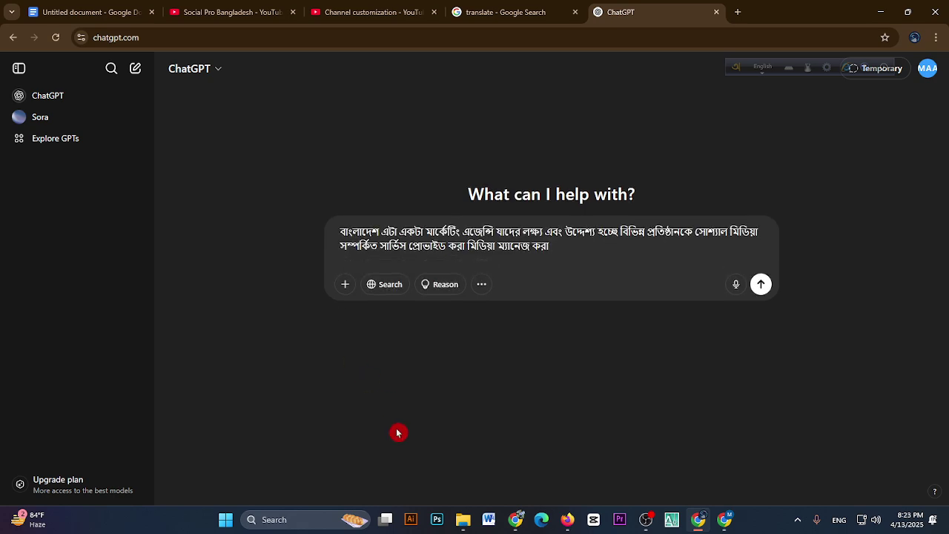
Step: Clear Google Translate and dictate a Bengali request for a YouTube channel description, then select it
left_click(516, 520)
left_click(451, 179)
left_click(100, 240)
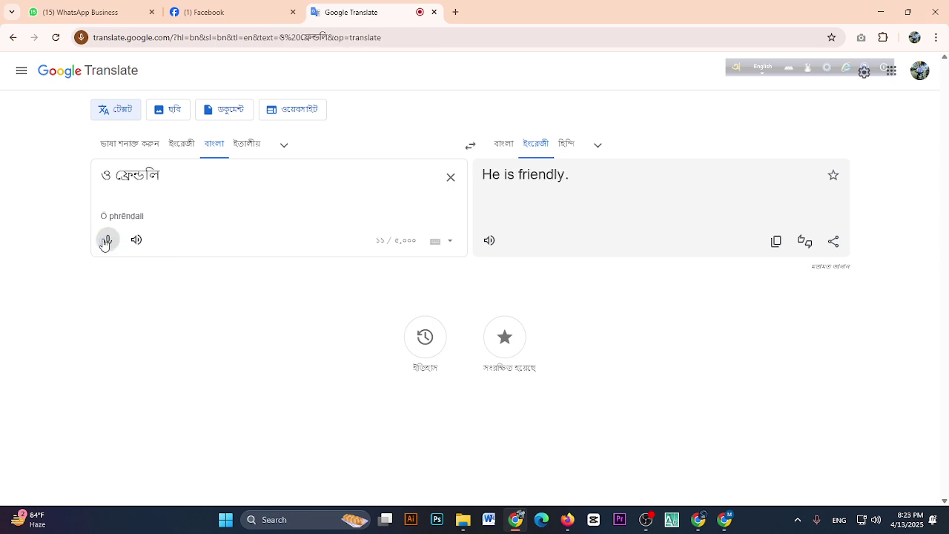
left_click(104, 241)
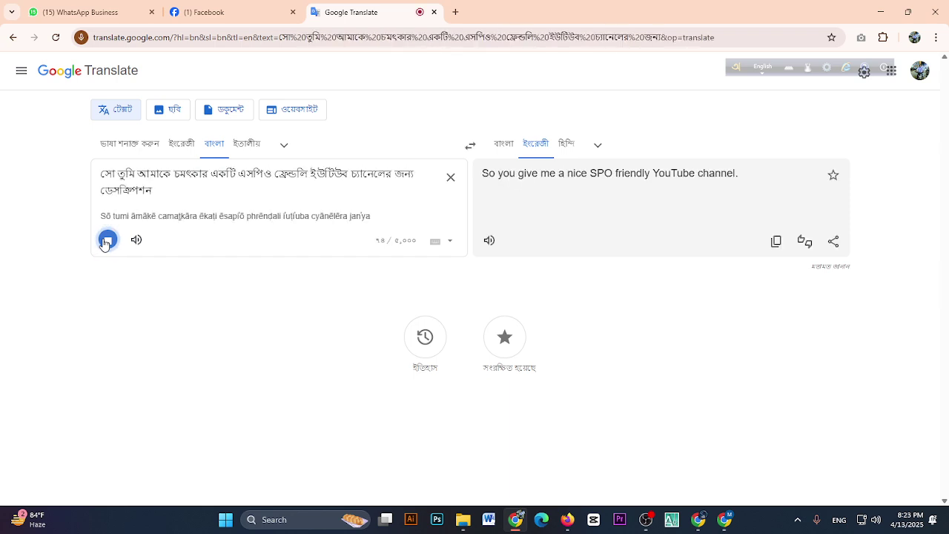
left_click(106, 241)
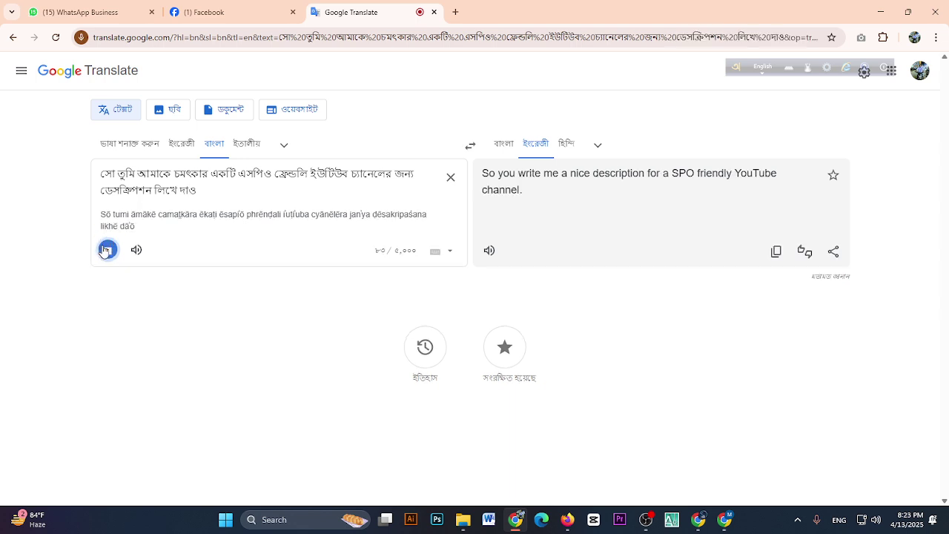
left_click_drag(199, 191, 98, 174)
key("ctrl+c")
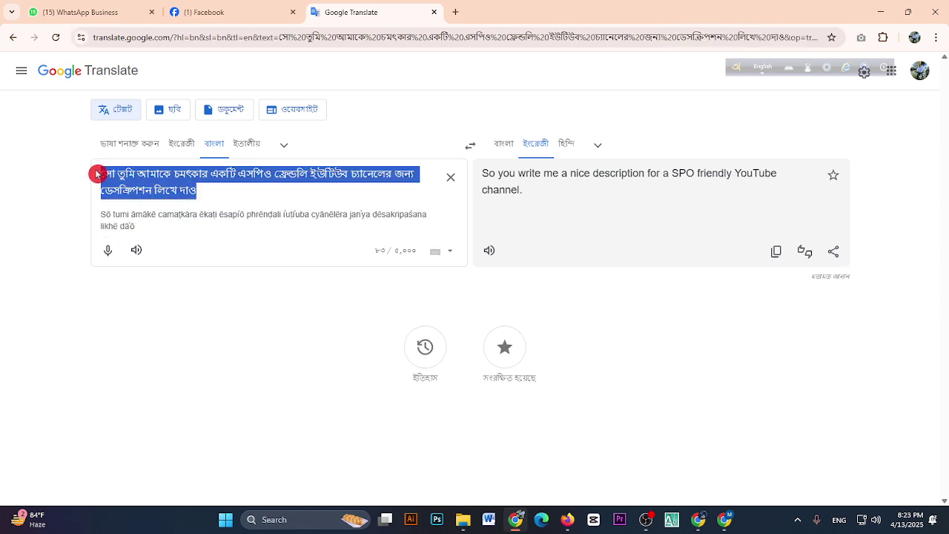
Step: Paste the Bengali request below the description in the ChatGPT prompt
left_click(701, 519)
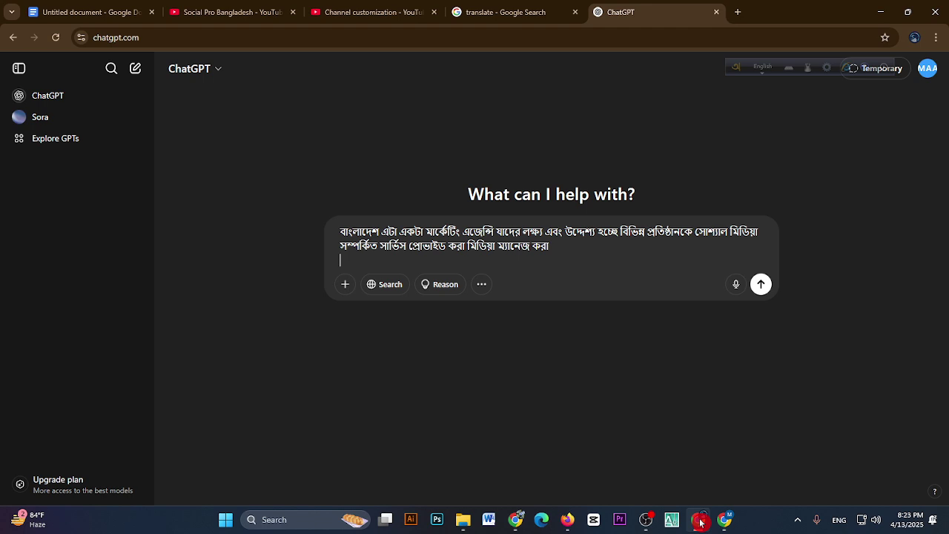
key("ctrl+v")
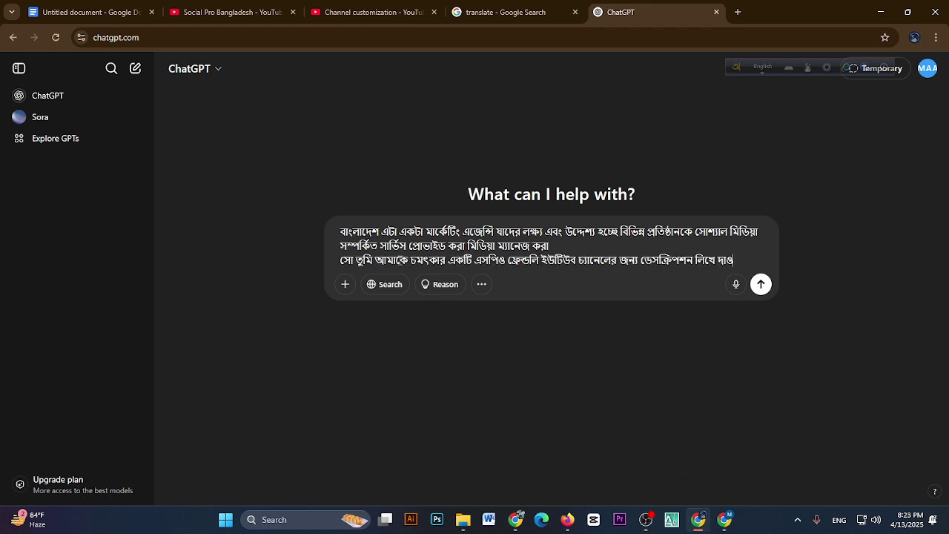
key("shift+Return")
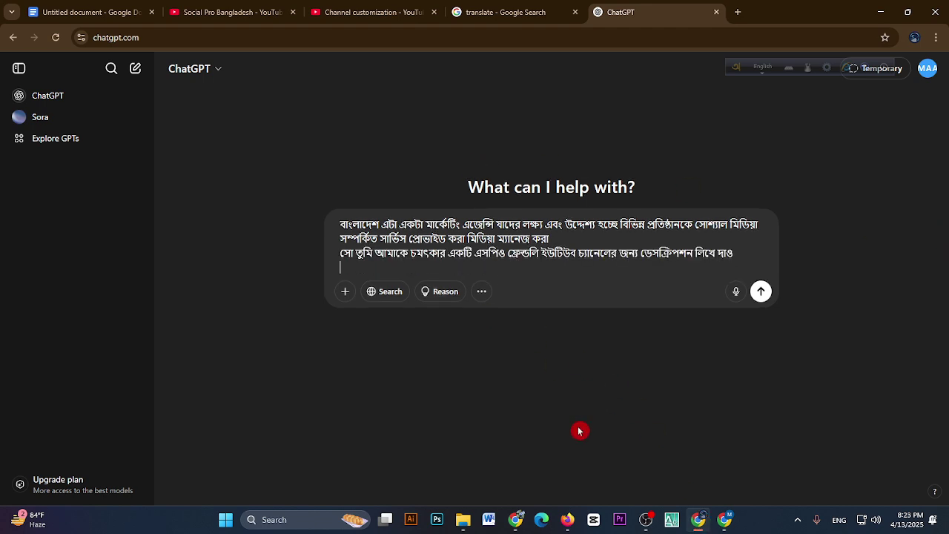
left_click(515, 519)
Step: Open the SocialPro Bangladesh page's About section, leaving unsaved changes, at Details about you
left_click(190, 6)
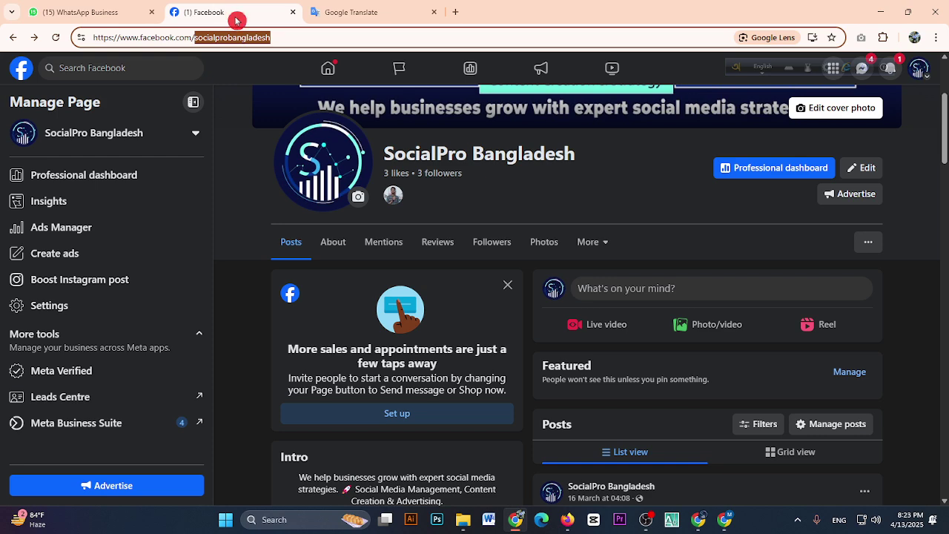
left_click(338, 225)
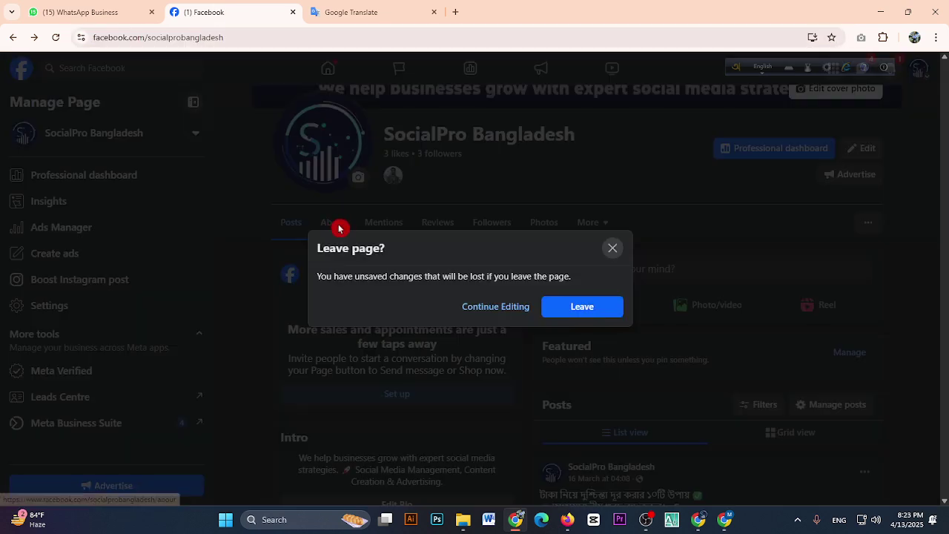
left_click(582, 305)
scroll(564, 297, "down", 3)
left_click(316, 320)
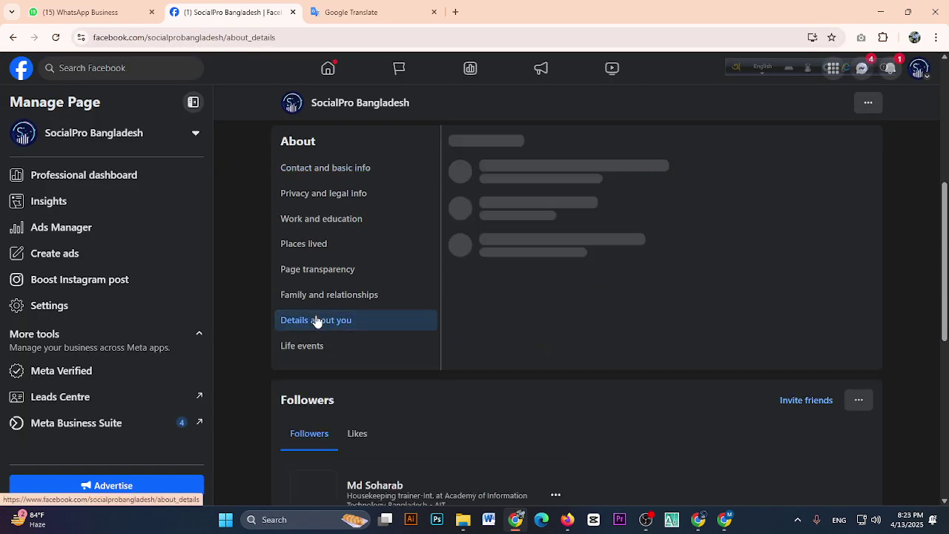
scroll(314, 299, "down", 1)
scroll(520, 276, "up", 2)
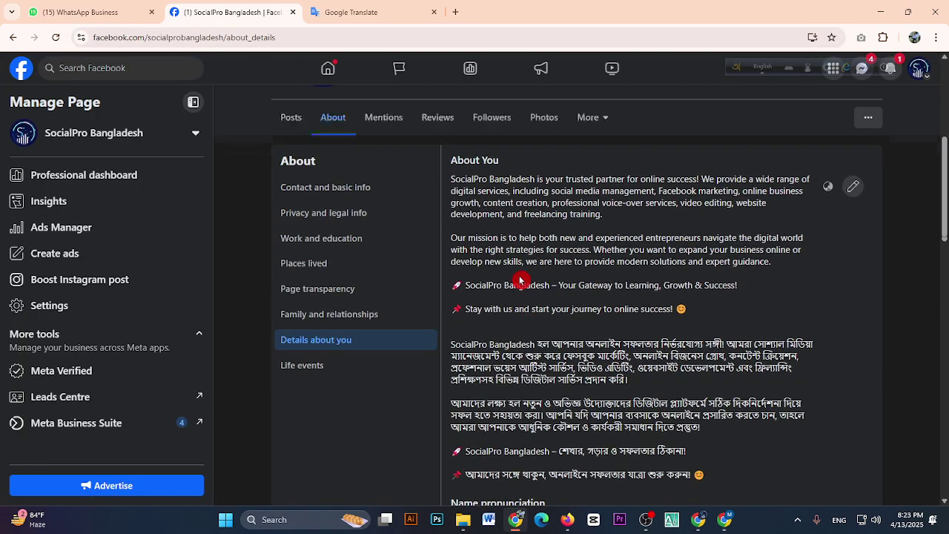
Step: Select the four English About You paragraphs to review them
left_click_drag(452, 214, 592, 219)
left_click_drag(638, 219, 718, 231)
left_click(683, 260)
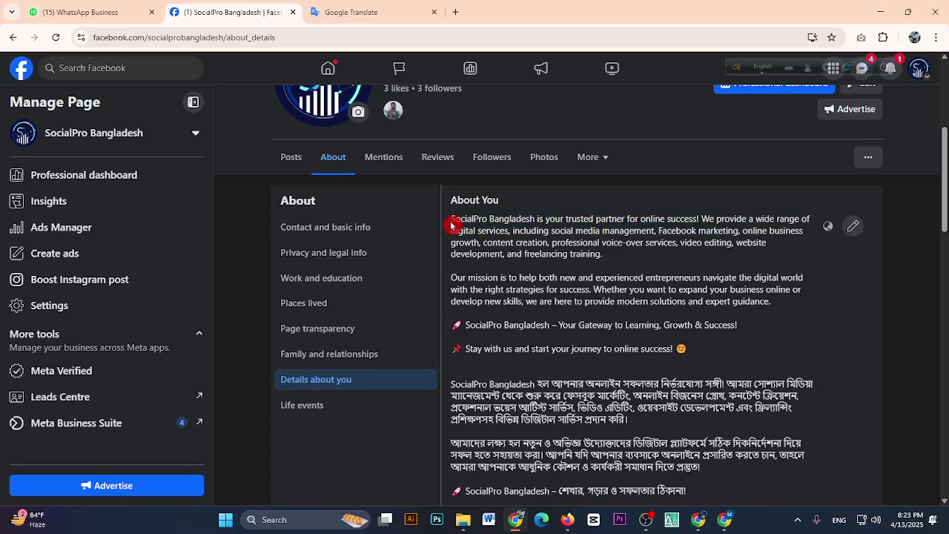
left_click_drag(449, 216, 713, 349)
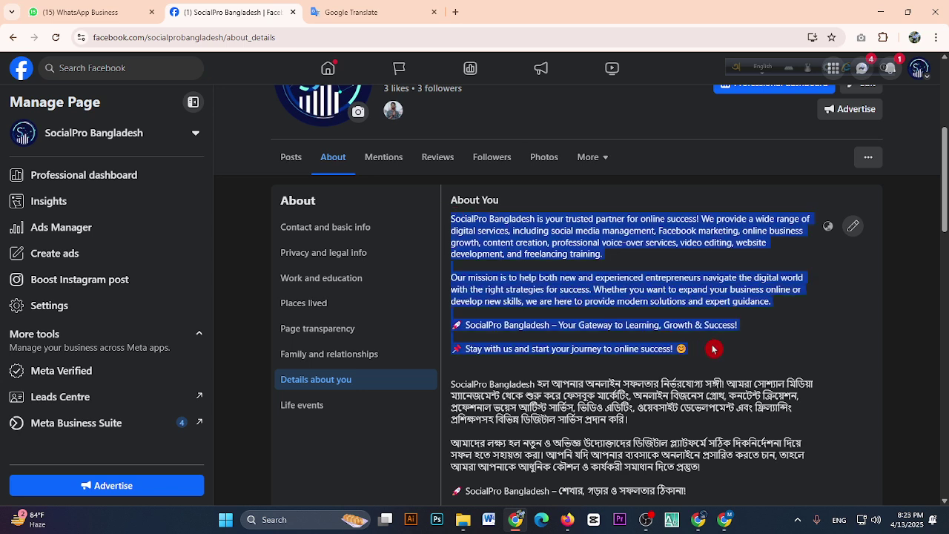
left_click(713, 349)
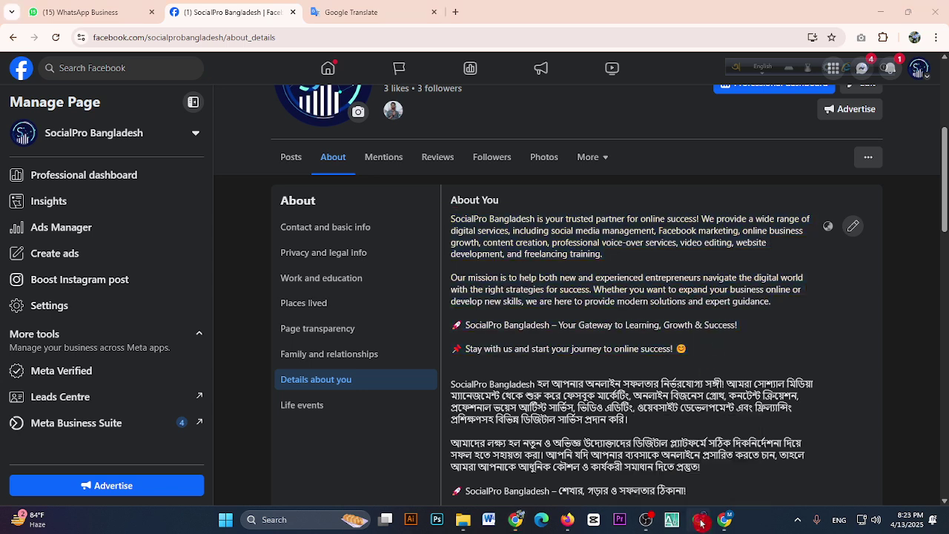
left_click(701, 522)
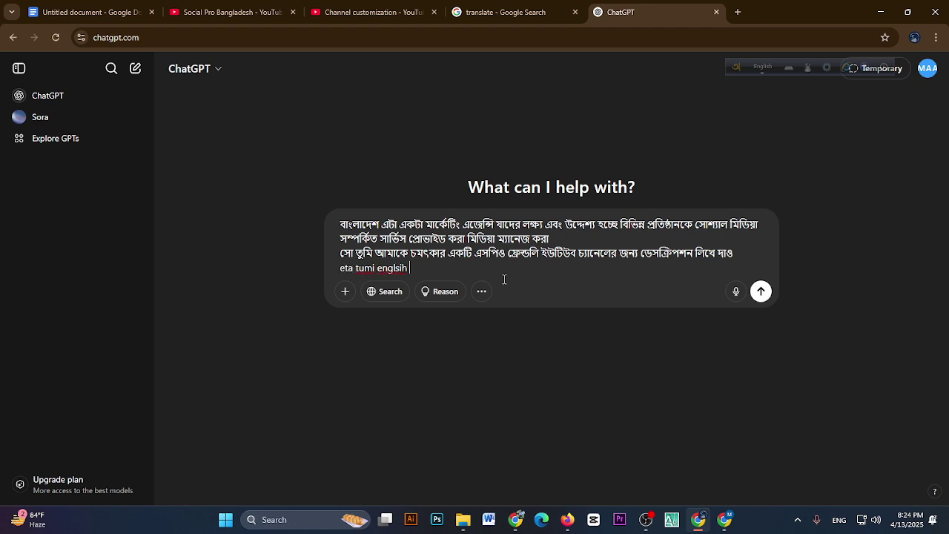
Step: Send the 'bolba' prompt to ChatGPT and select the generated channel description starting at its Welcome heading
type("bo")
type("lba")
key("Return")
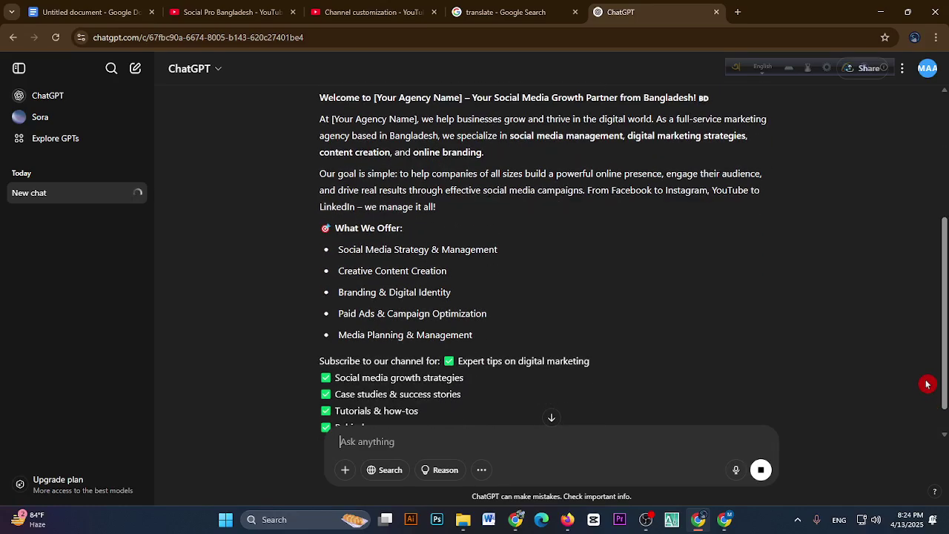
left_click(385, 9)
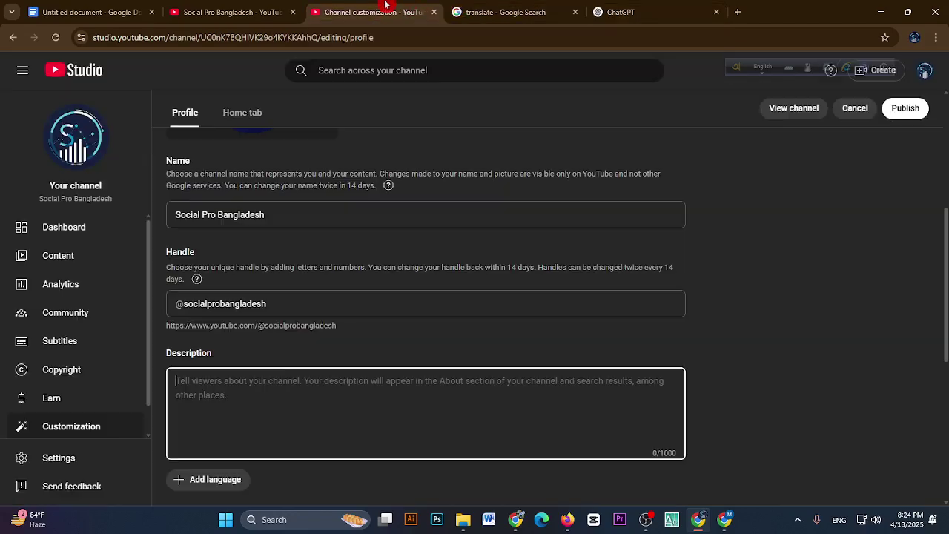
scroll(547, 354, "down", 1)
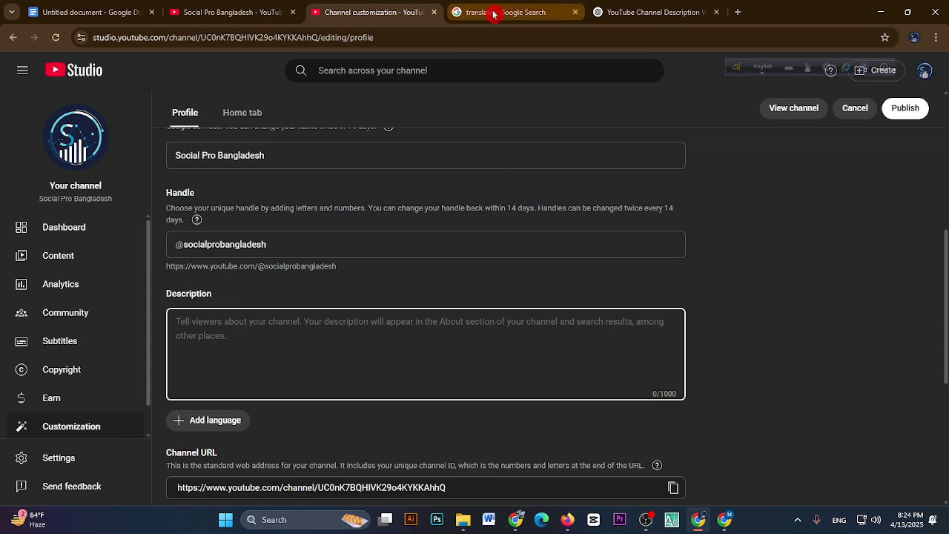
left_click(639, 12)
scroll(628, 295, "down", 1)
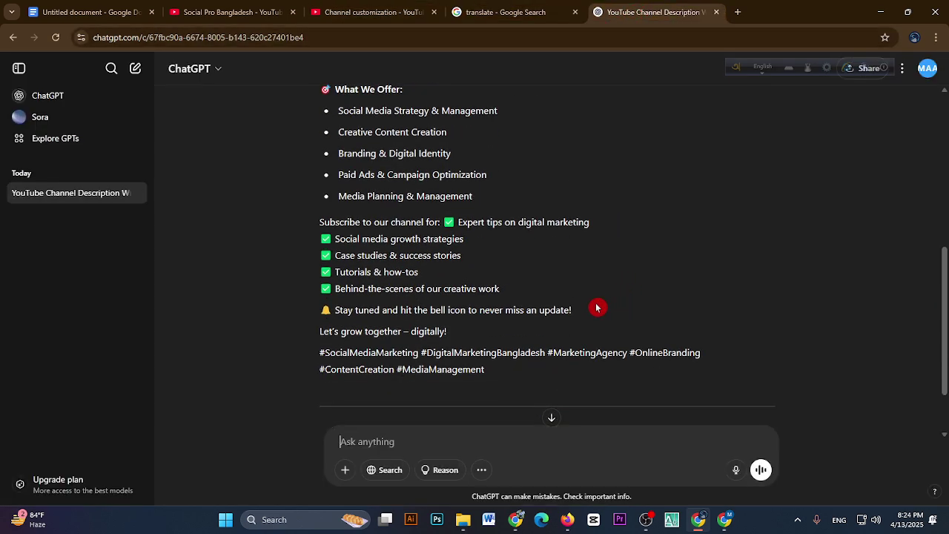
scroll(598, 307, "up", 2)
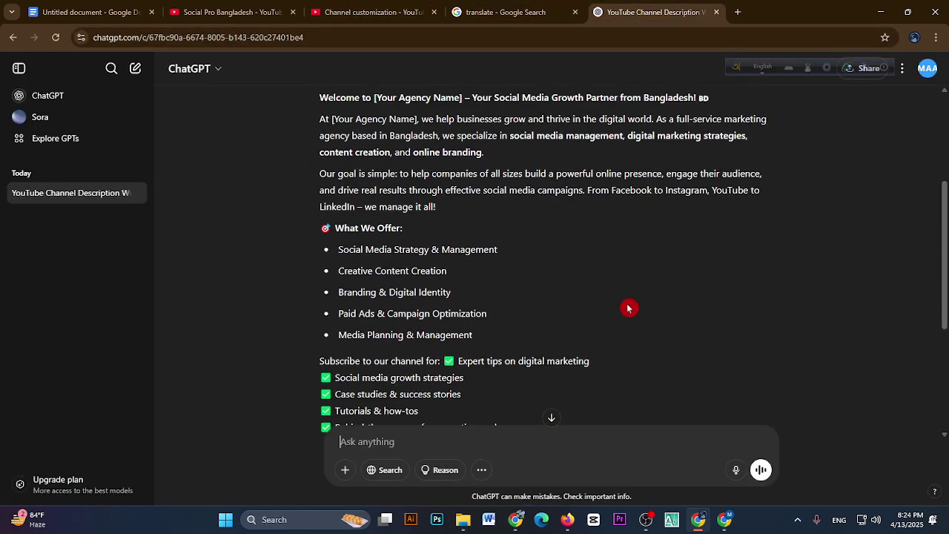
scroll(906, 266, "up", 1)
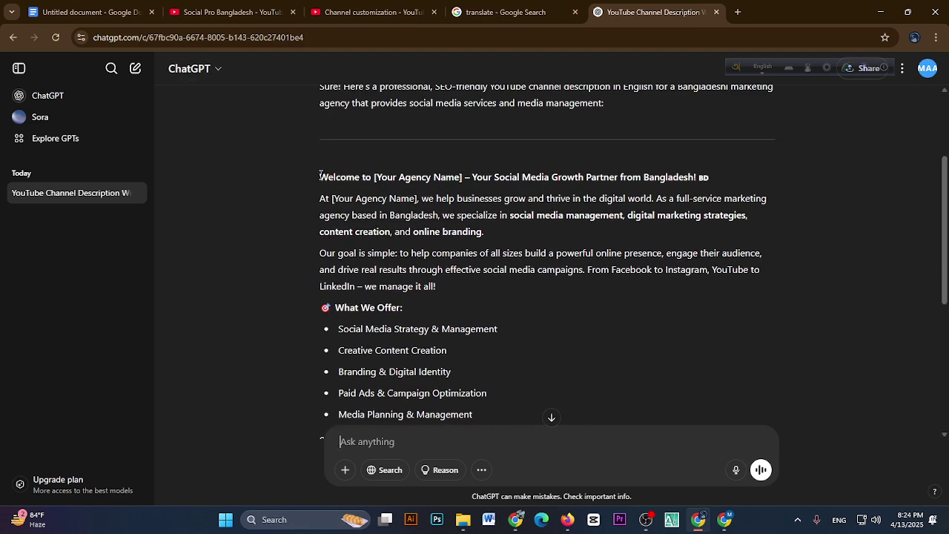
left_click_drag(319, 176, 490, 317)
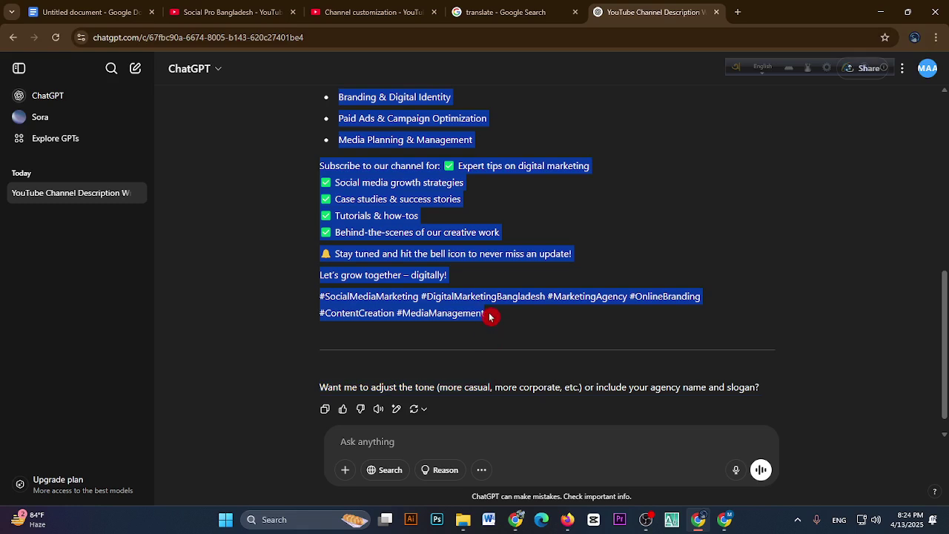
Step: Paste the ChatGPT text into Studio's Description, then clear it after it hits 1156/1000 characters
left_click(371, 12)
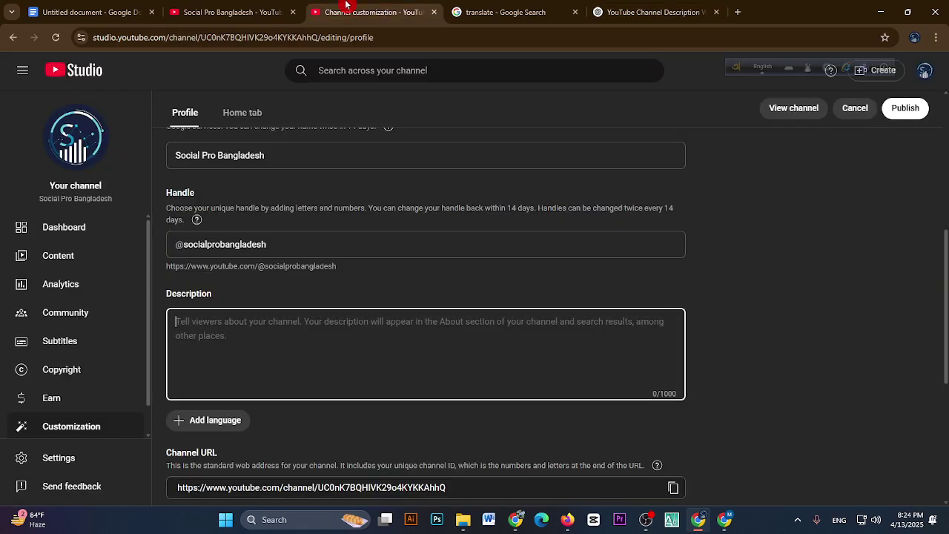
key("ctrl+v")
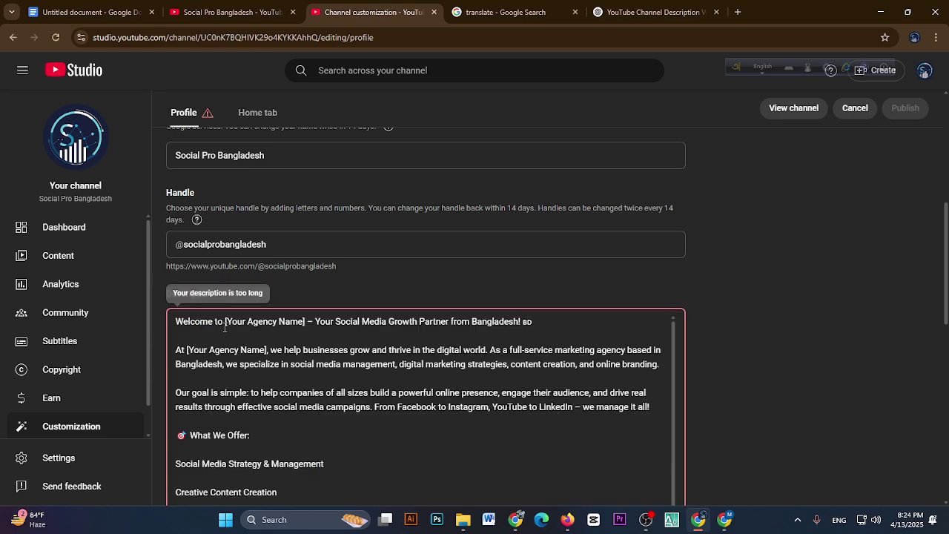
scroll(284, 347, "down", 3)
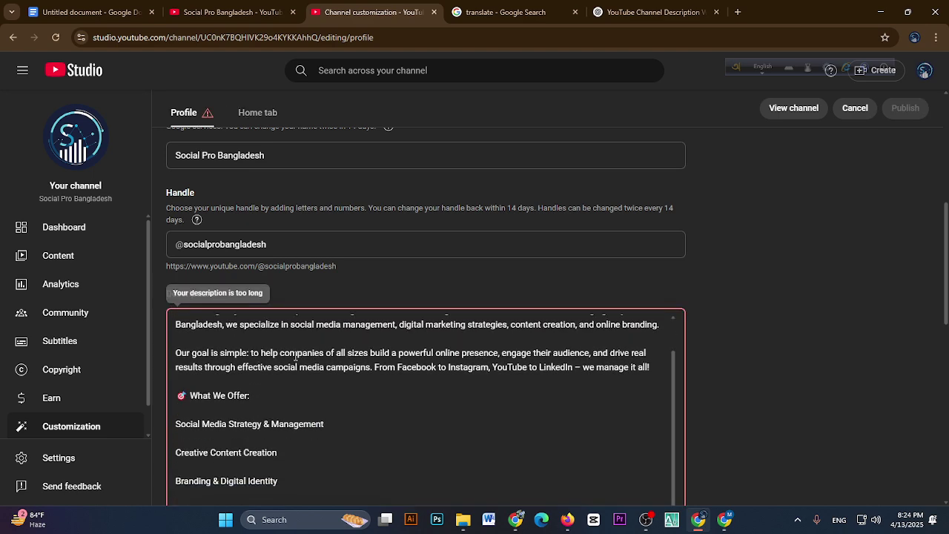
scroll(942, 364, "down", 3)
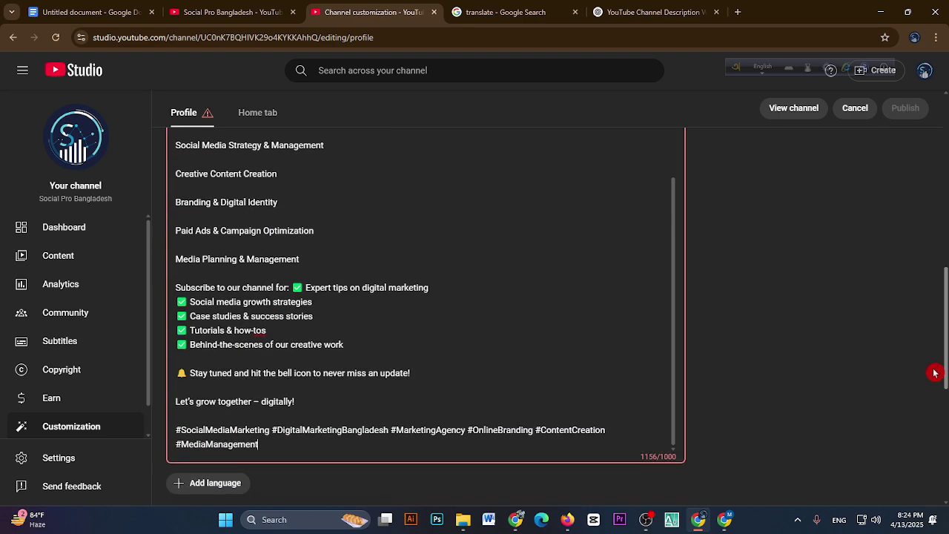
left_click(645, 472)
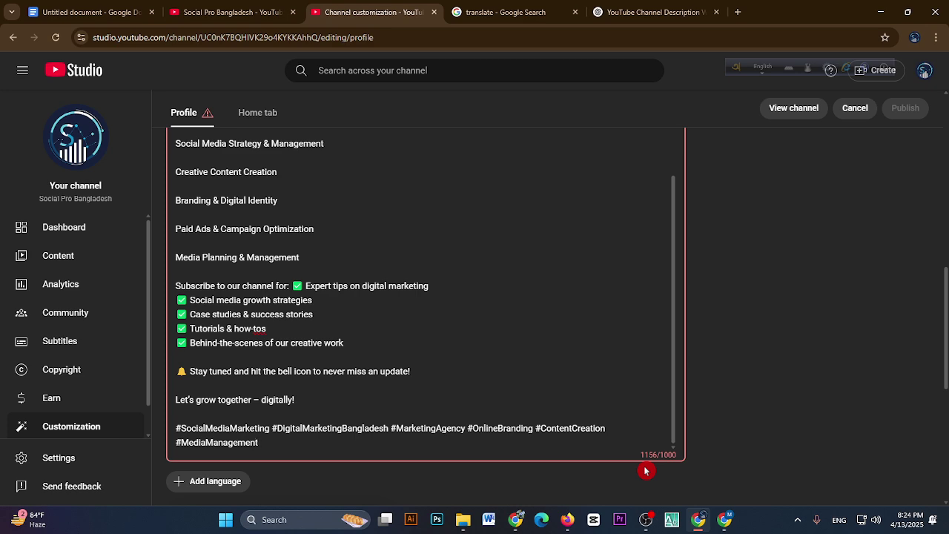
key("ctrl+a")
key("BackSpace")
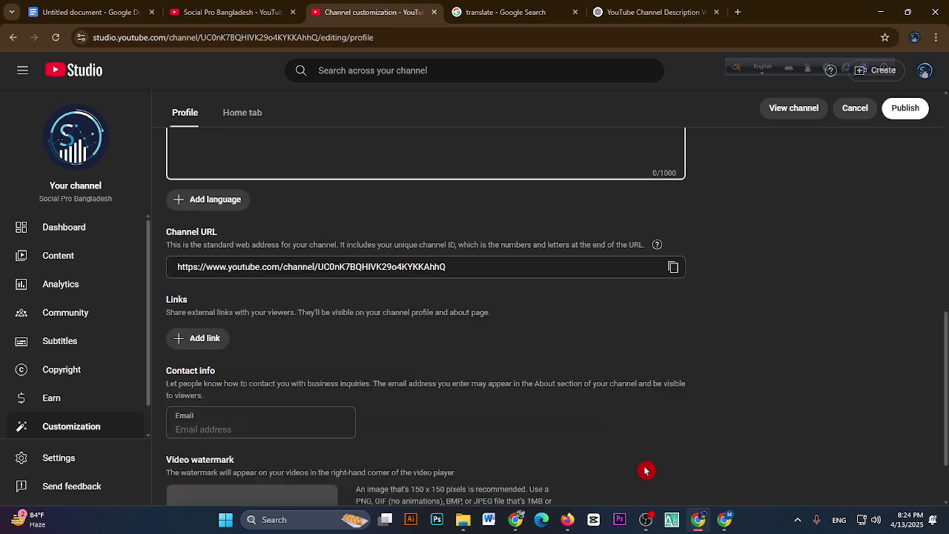
Step: Ask ChatGPT for a shorter channel description kept within 1000 characters
left_click(615, 10)
left_click(374, 440)
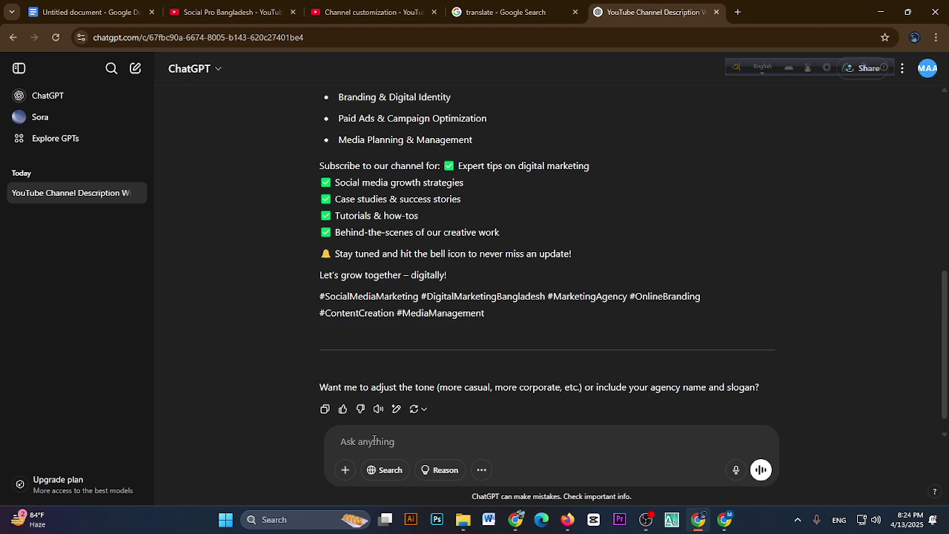
type("give me it 1000 cerecter")
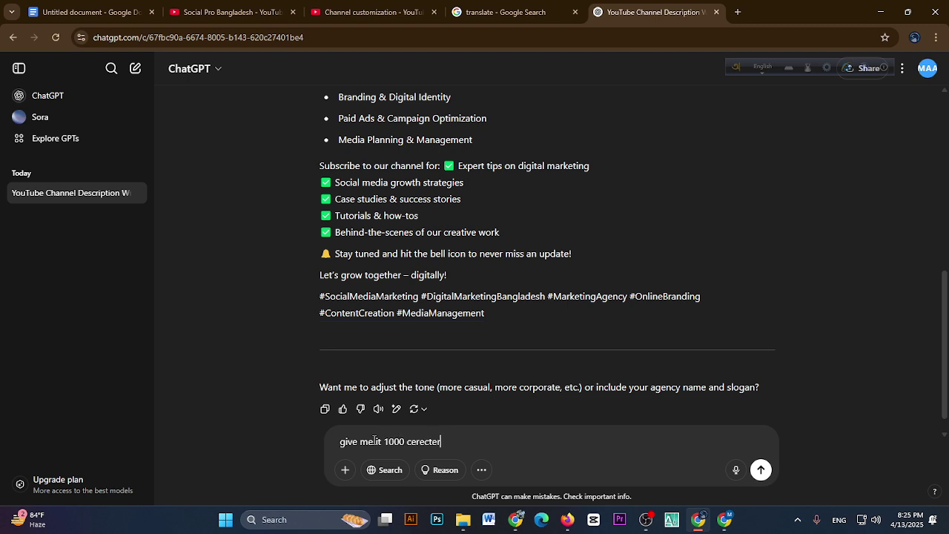
key("Return")
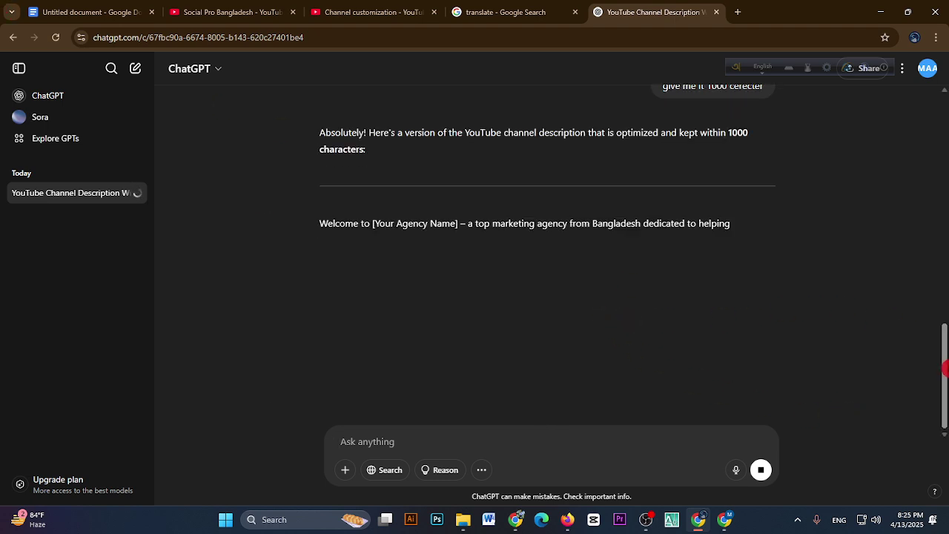
Step: Select the new shorter description through its closing hashtags
left_click_drag(319, 223, 379, 236)
left_click(334, 227)
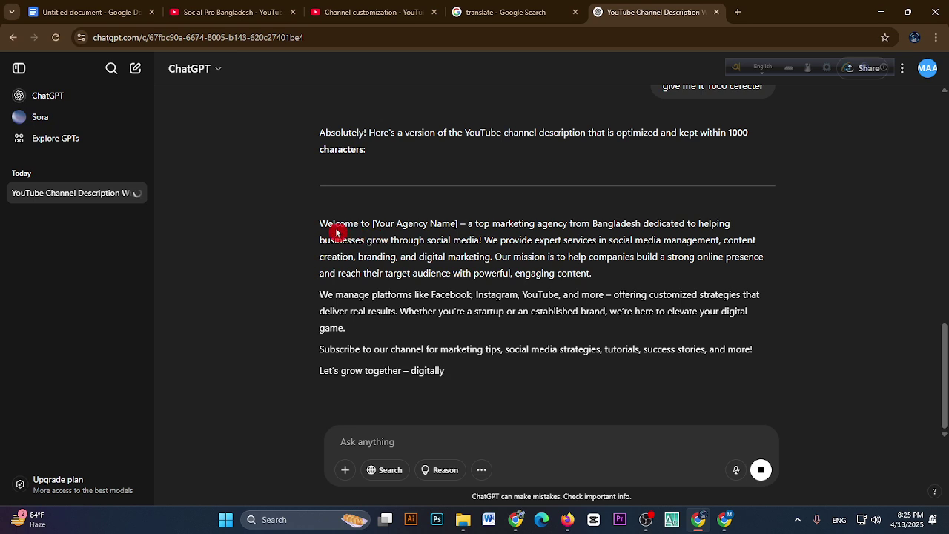
left_click_drag(318, 223, 764, 398)
key("ctrl+c")
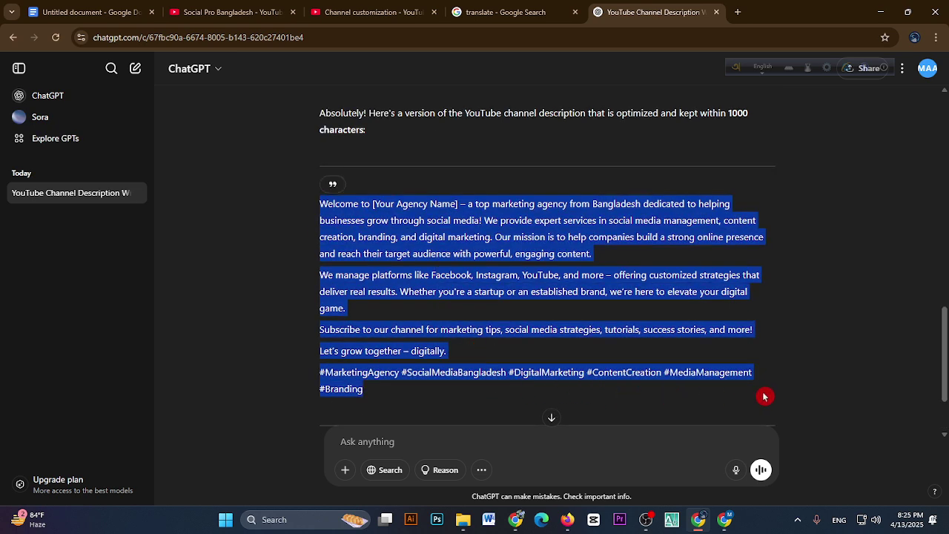
left_click(238, 12)
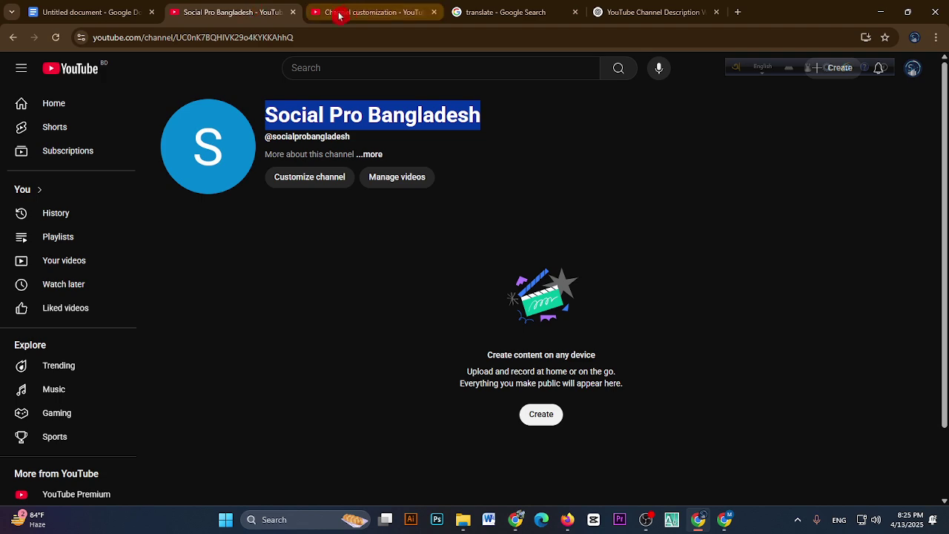
Step: Paste the shorter ChatGPT description into the empty channel Description box
left_click(339, 13)
scroll(275, 208, "down", 1)
scroll(241, 164, "up", 2)
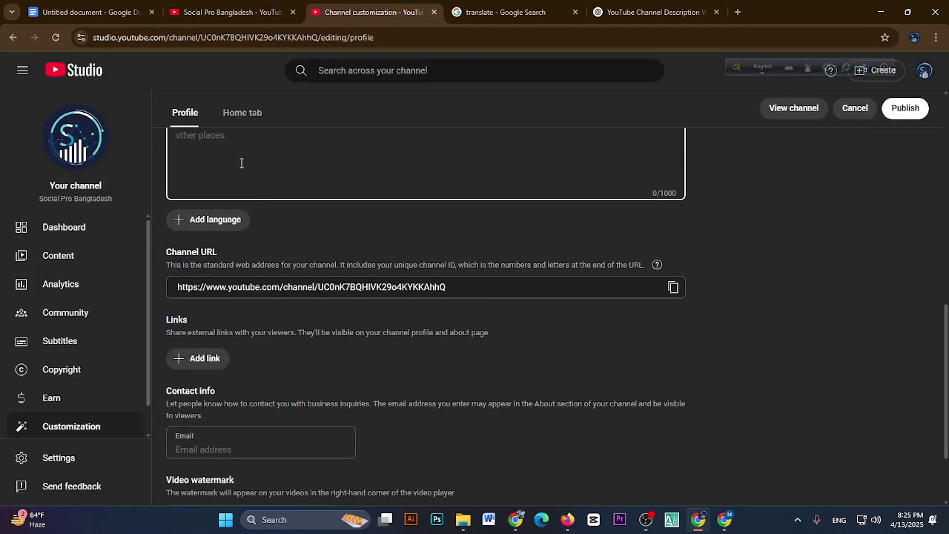
scroll(272, 184, "up", 1)
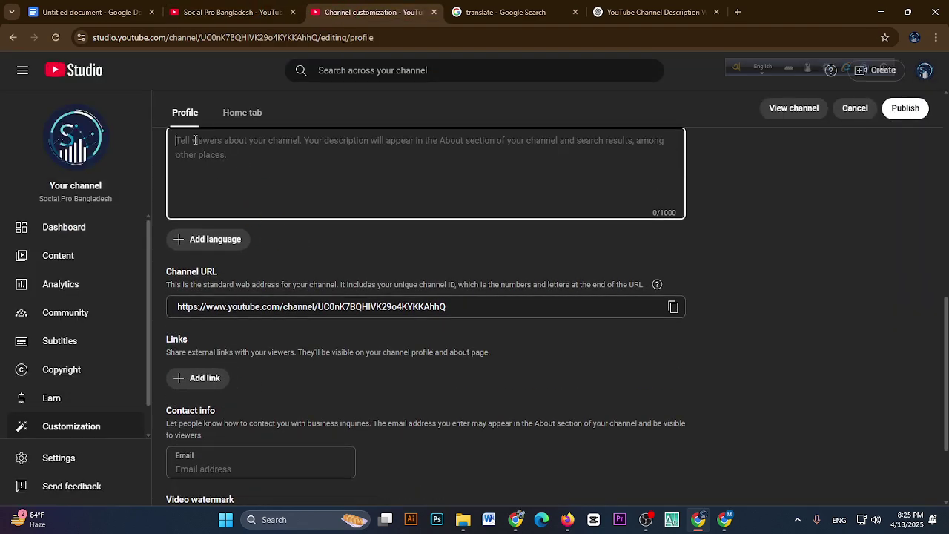
key("ctrl+v")
scroll(422, 293, "up", 1)
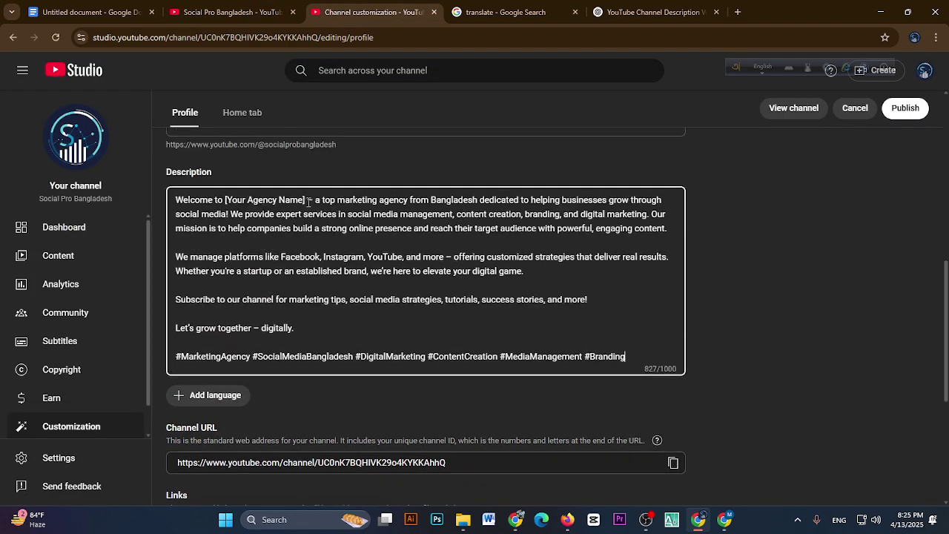
Step: Replace the [Your Agency Name] placeholder with Social Pro Bangladesh and remove the extra dash
left_click_drag(306, 197, 241, 202)
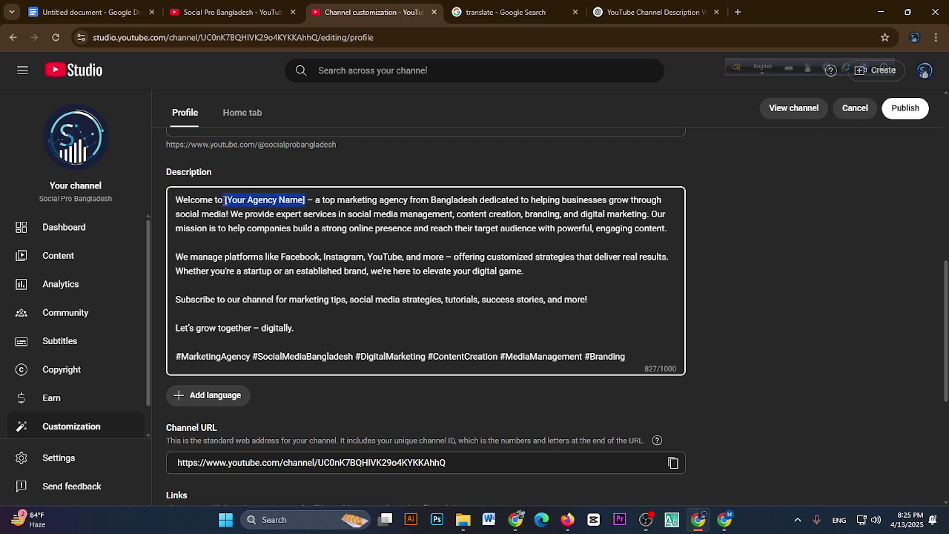
key("BackSpace")
type("So")
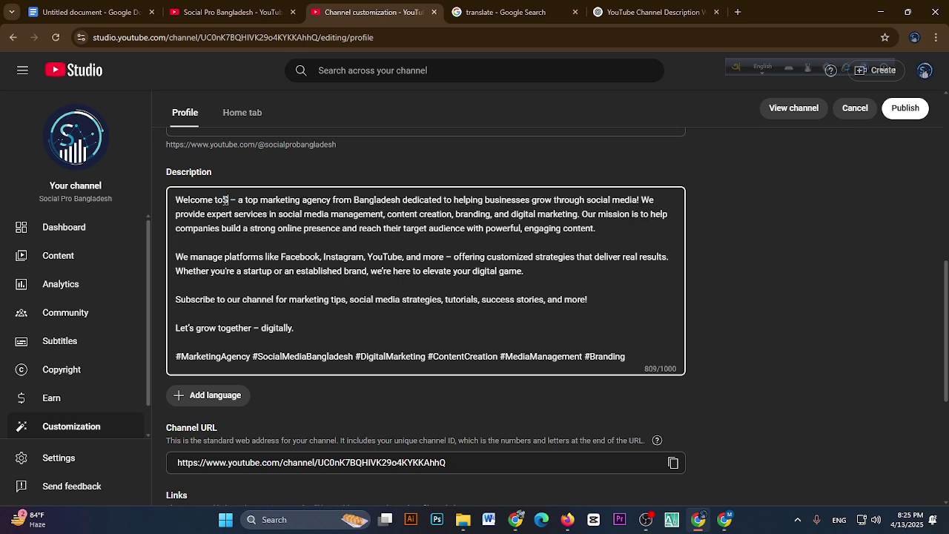
type("cial")
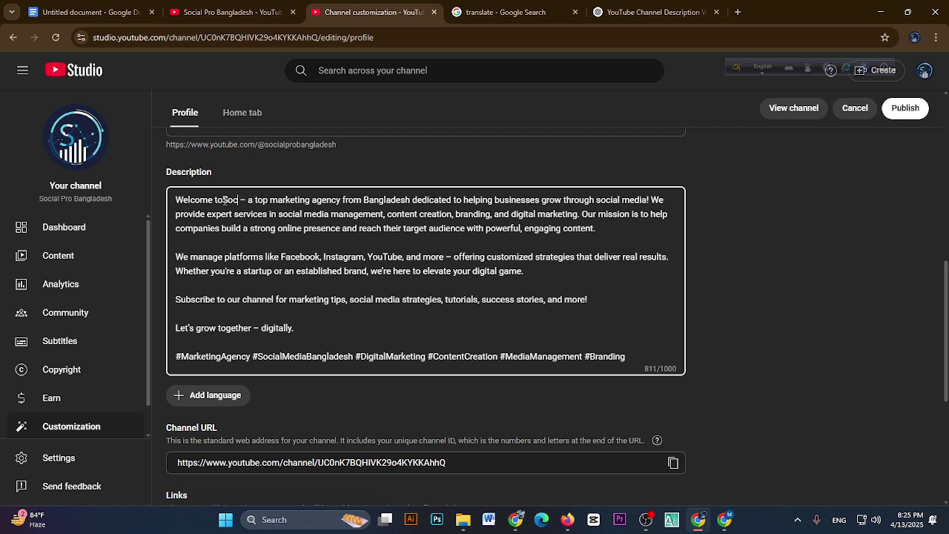
key("BackSpace")
key("BackSpace")
key("BackSpace")
key("BackSpace")
type("cial P")
type("r – a to")
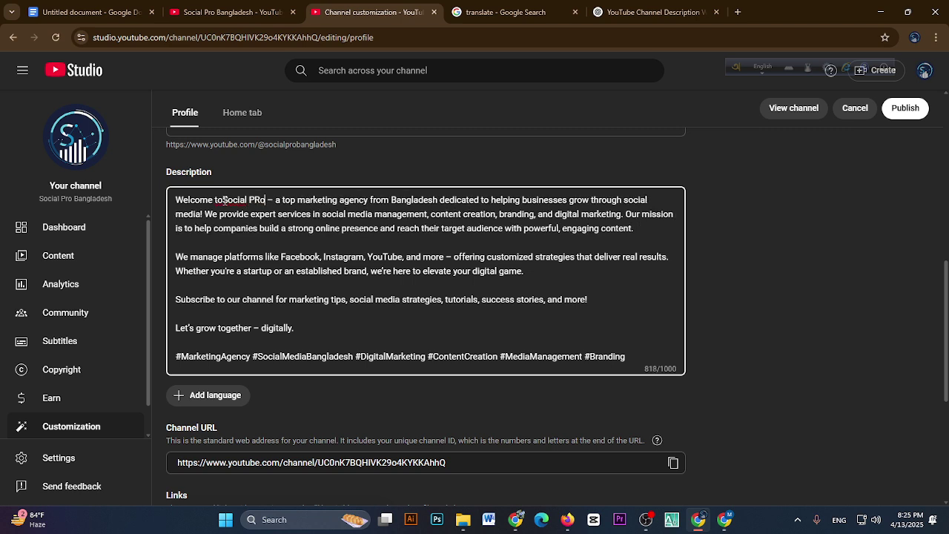
key("BackSpace")
type("o bang")
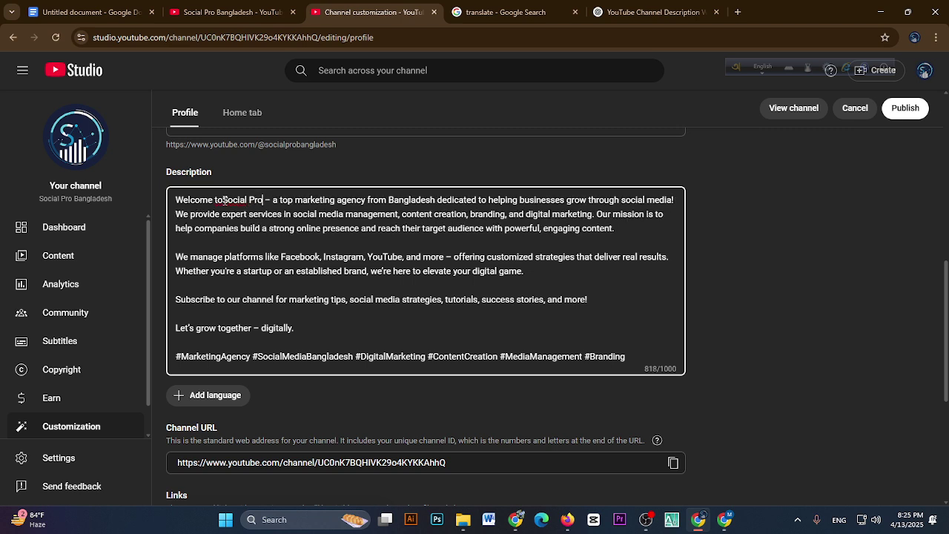
type("ladesh")
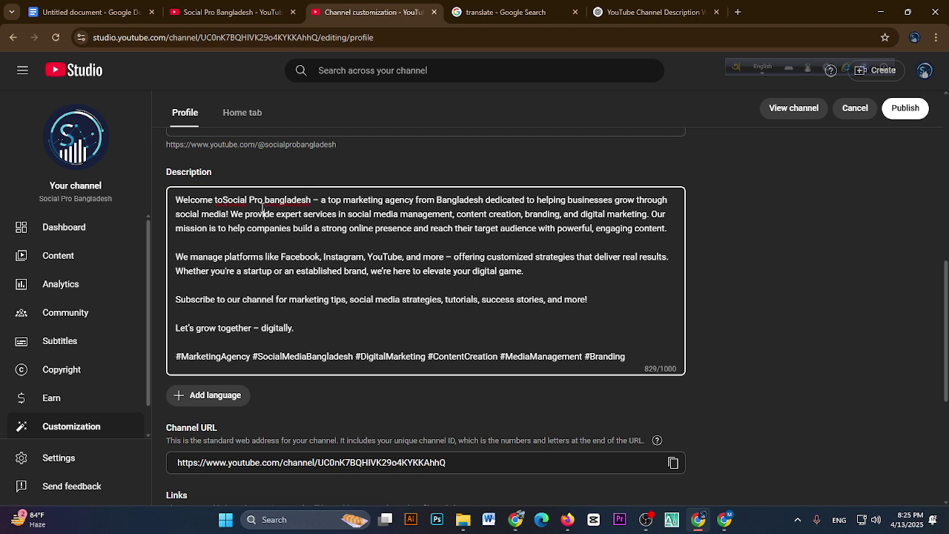
left_click(223, 200)
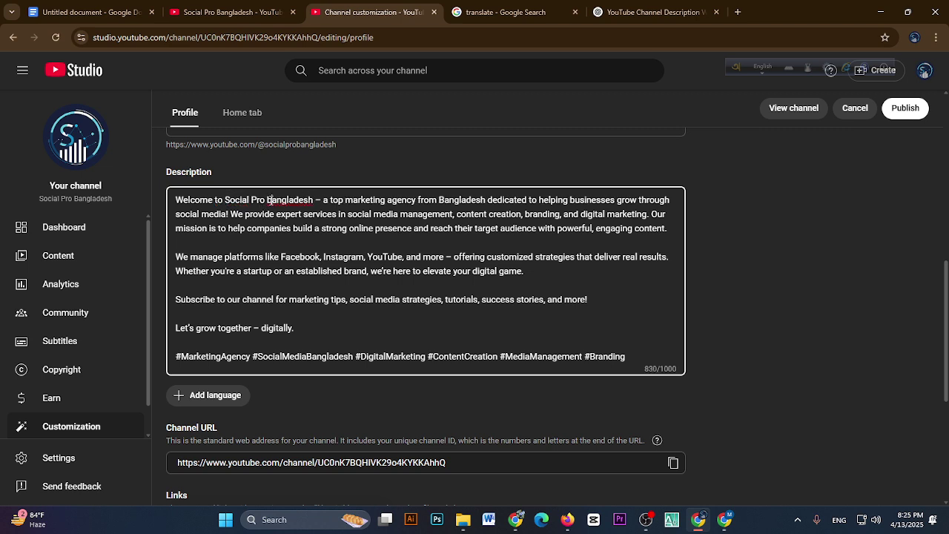
type("B")
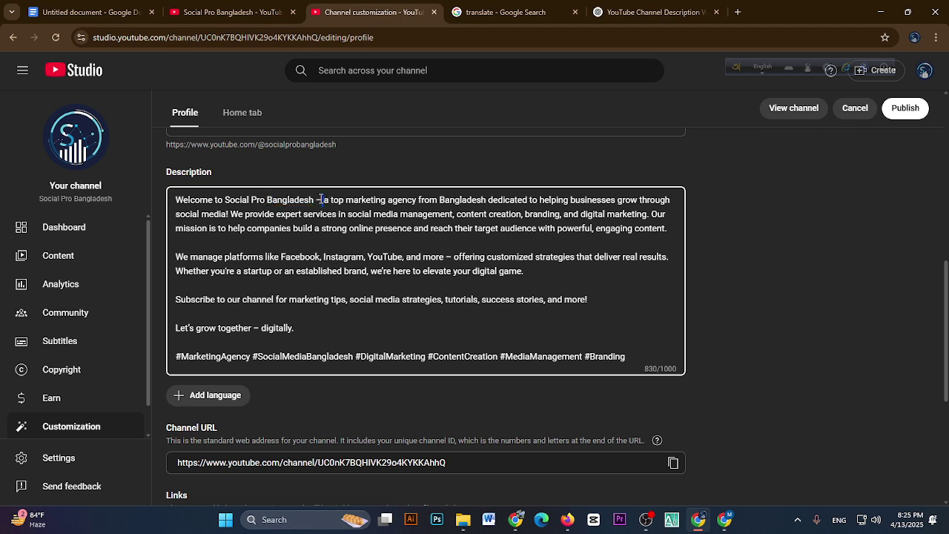
key("BackSpace")
key("BackSpace")
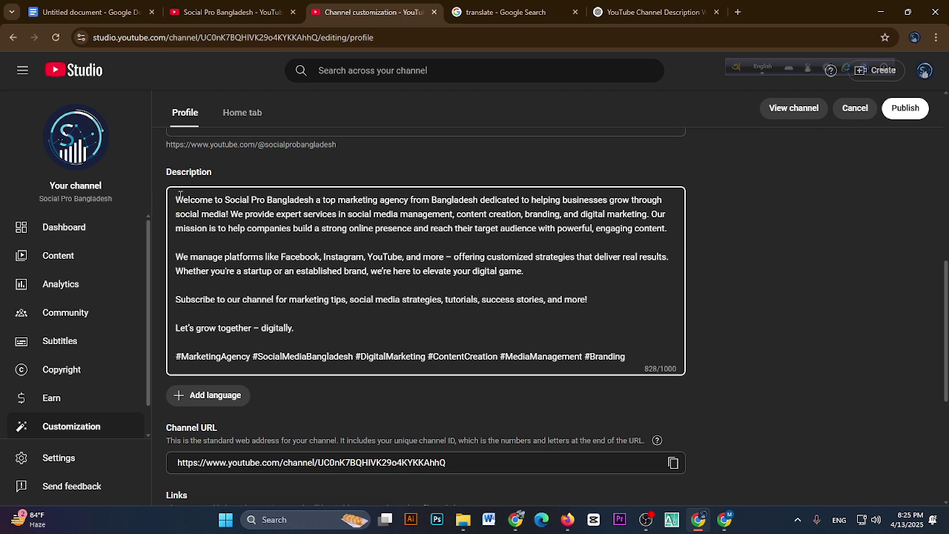
Step: Swap the description for the Facebook page's English About You text, reaching 694/1000 characters
left_click_drag(177, 199, 634, 358)
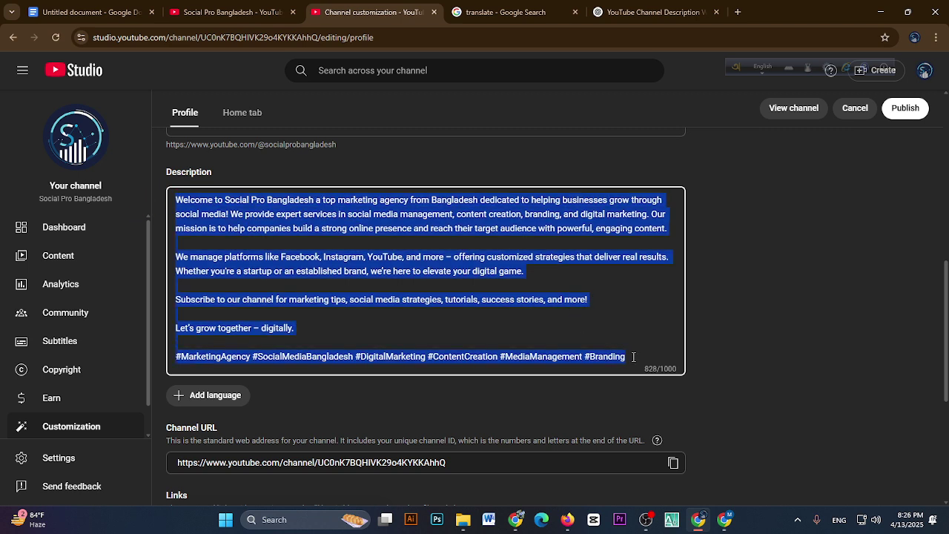
key("BackSpace")
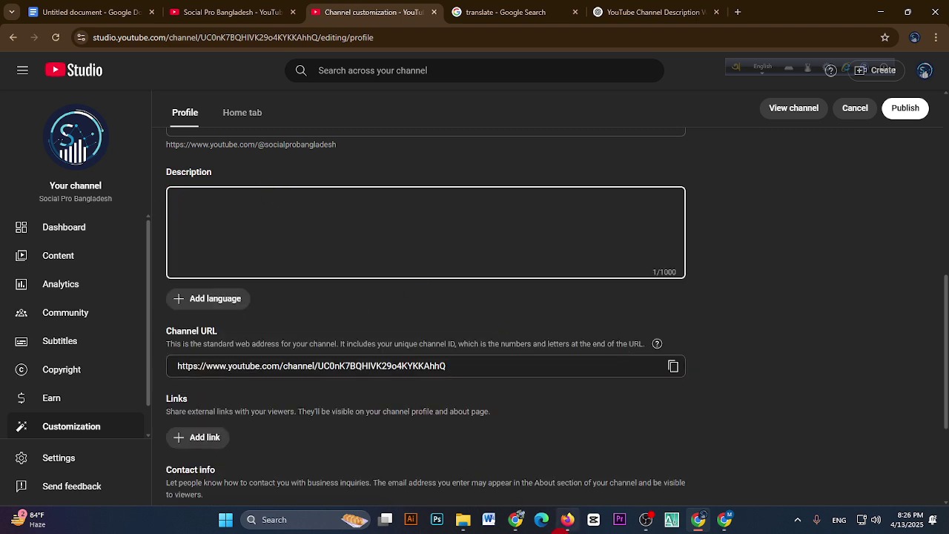
left_click(515, 519)
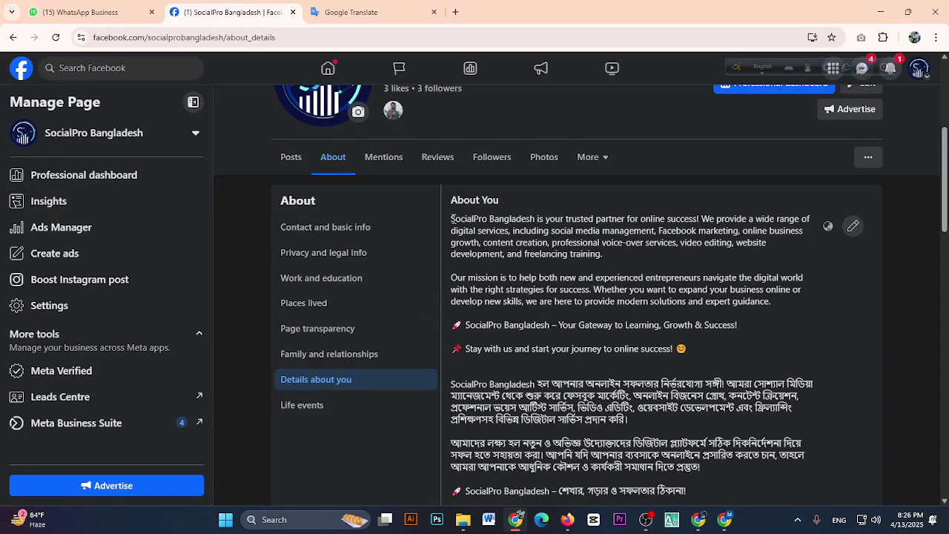
left_click_drag(452, 219, 700, 358)
key("ctrl+c")
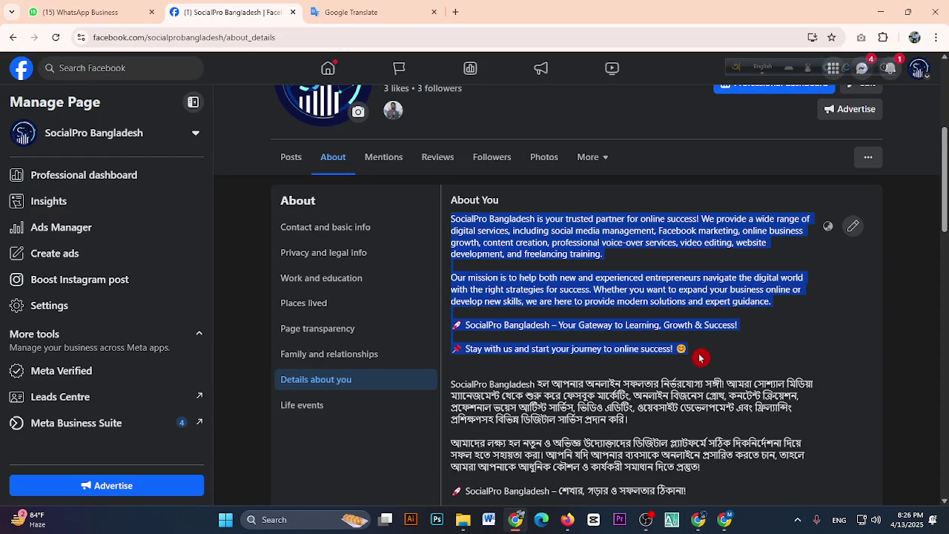
left_click(699, 519)
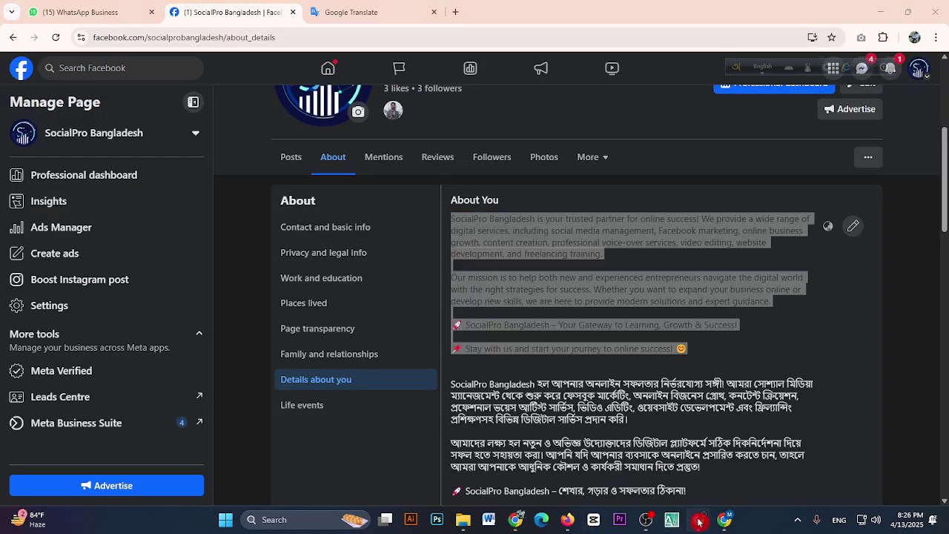
key("ctrl+v")
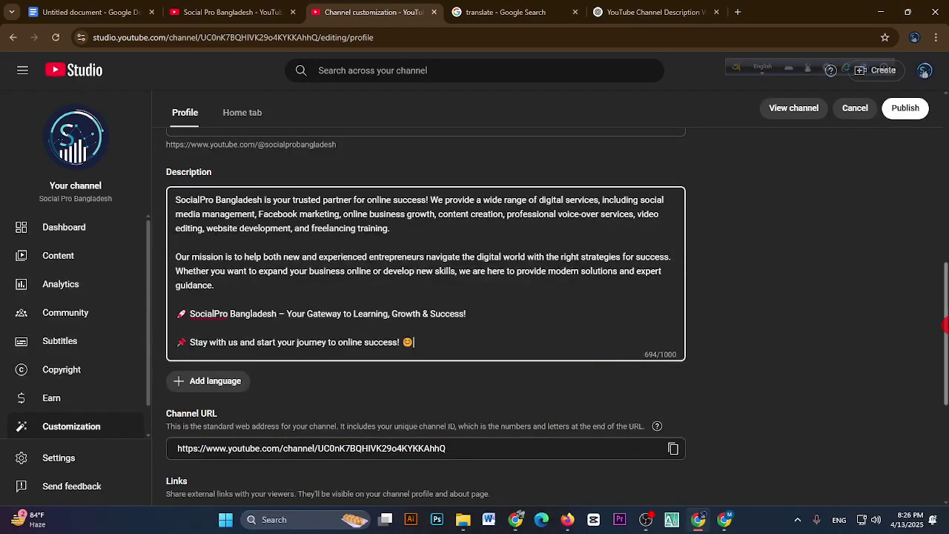
left_click_drag(939, 329, 946, 421)
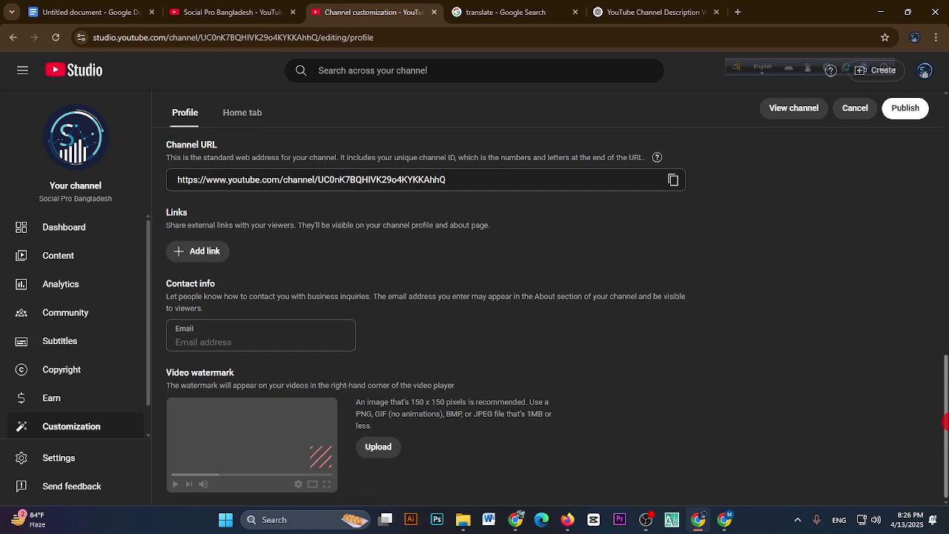
Step: Add a new channel link titled Facebook Page
left_click(205, 251)
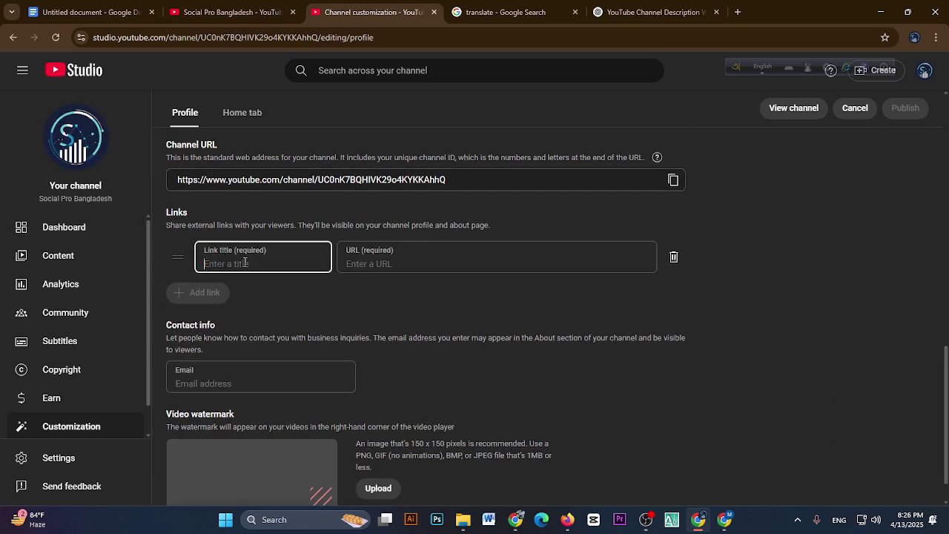
type("Facebook Page")
left_click(382, 259)
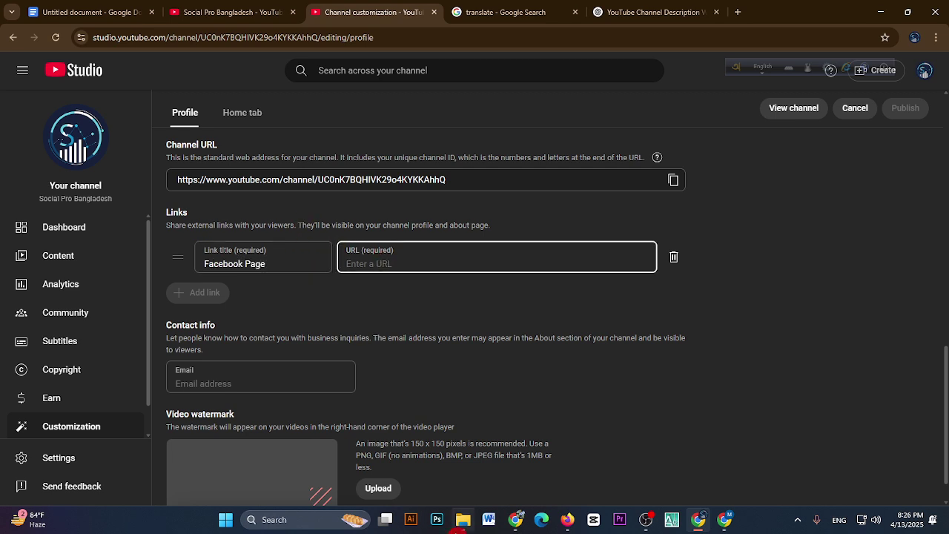
left_click(515, 519)
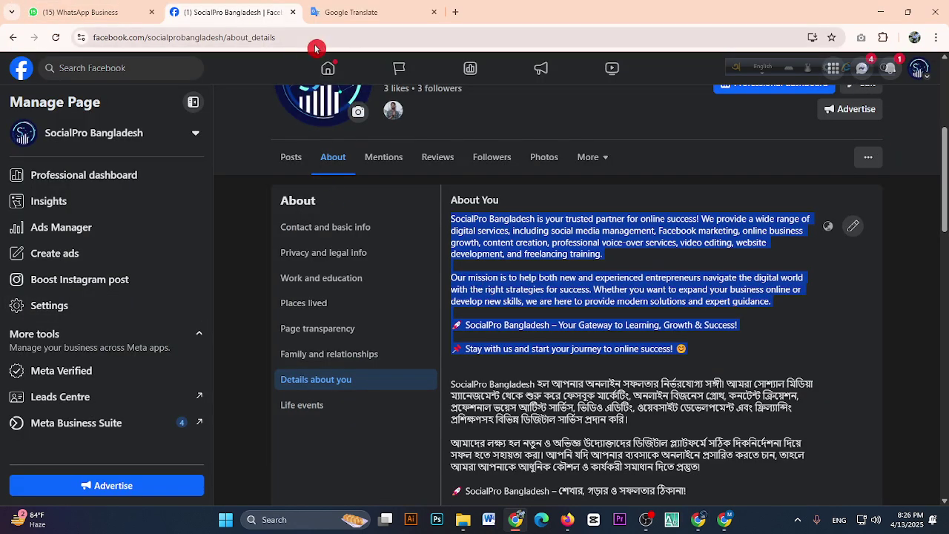
double_click(245, 38)
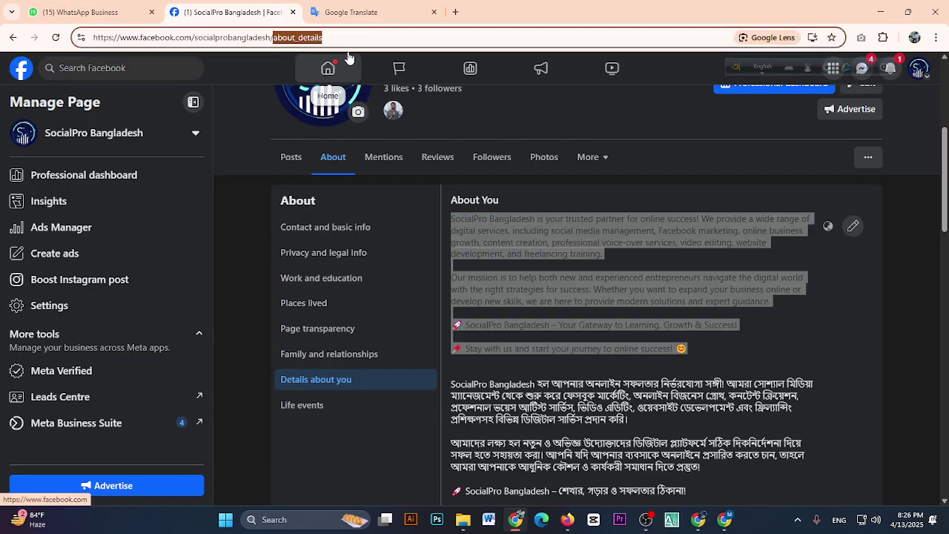
key("BackSpace")
left_click(348, 59)
left_click_drag(304, 37, 99, 38)
key("ctrl+c")
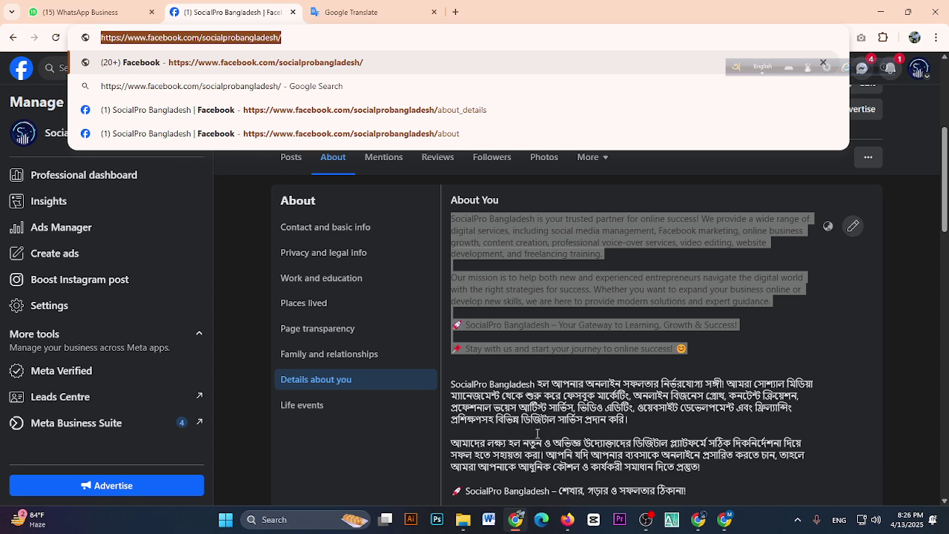
left_click(699, 519)
left_click(343, 242)
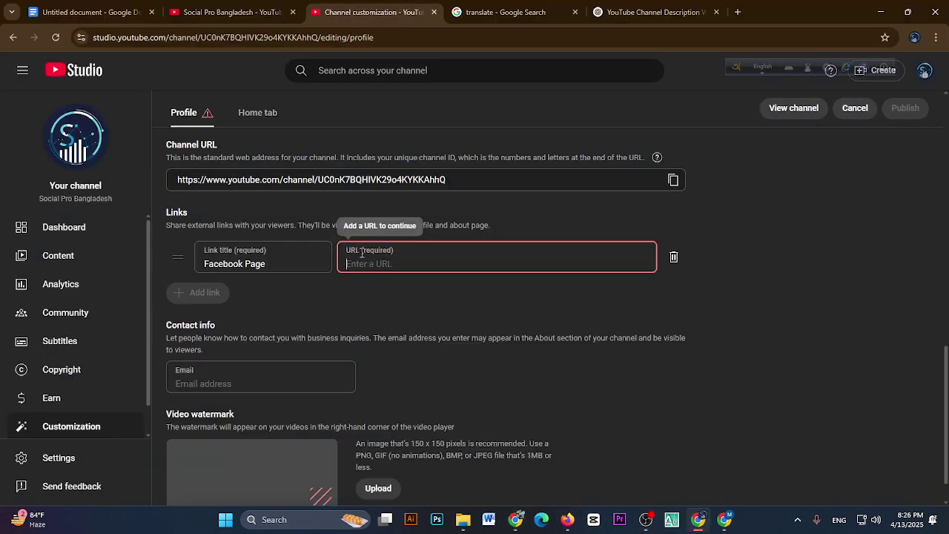
key("ctrl+v")
left_click(329, 337)
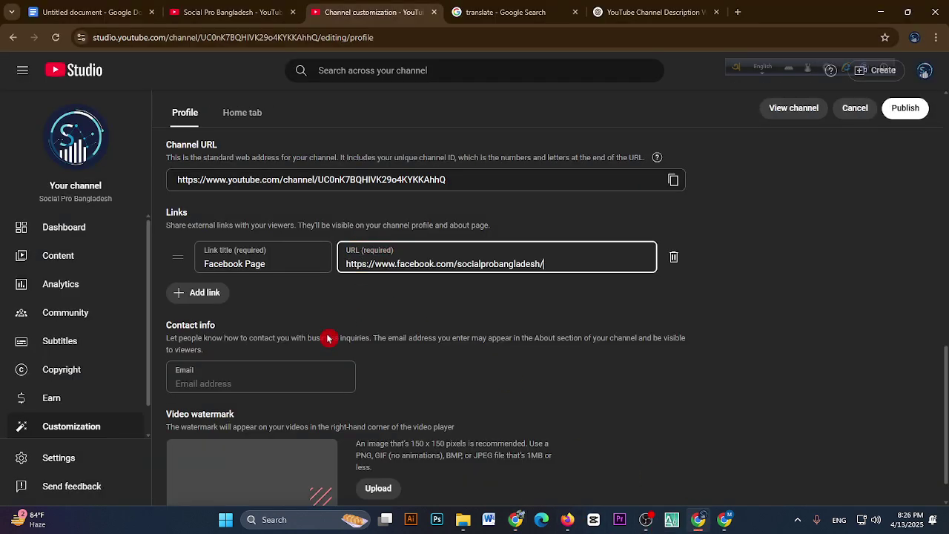
left_click(220, 381)
left_click(914, 38)
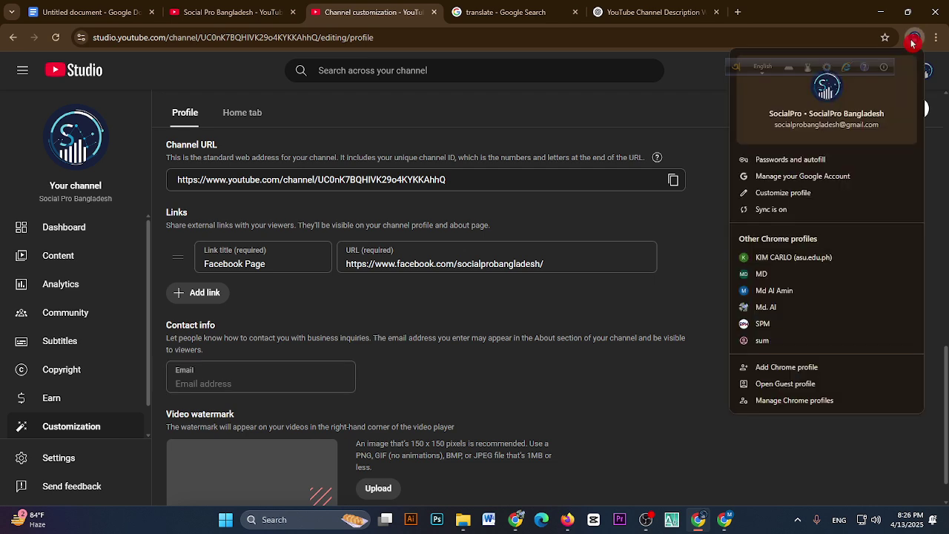
Step: Open Gmail in a new tab and select the account's e-mail address from the account panel
left_click(738, 12)
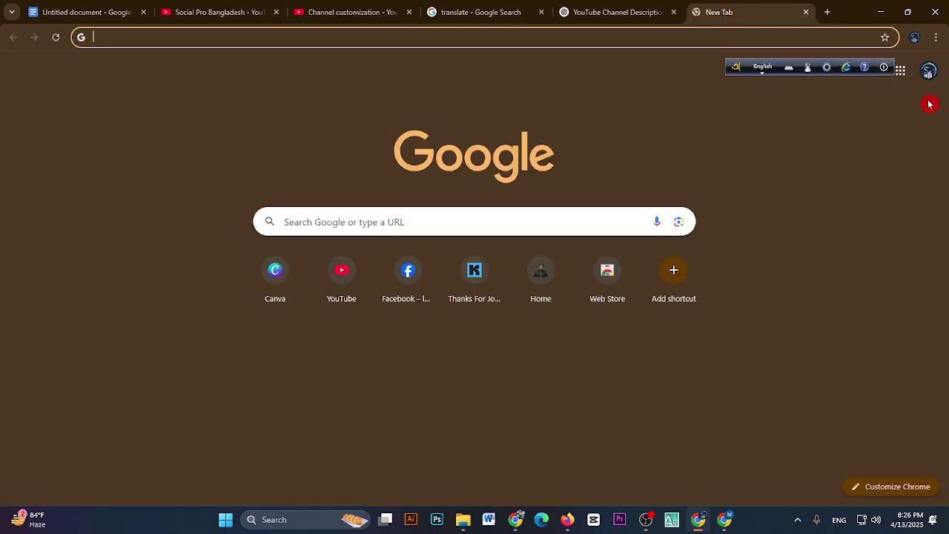
left_click(900, 70)
left_click(894, 134)
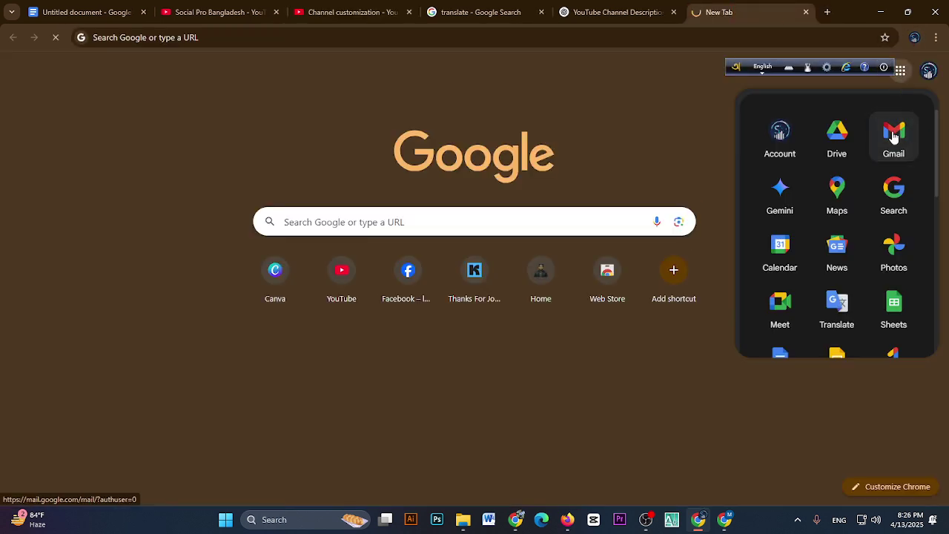
mouse_move(733, 72)
left_mouse_down()
mouse_move(488, 91)
mouse_move(178, 89)
mouse_move(98, 99)
left_mouse_up()
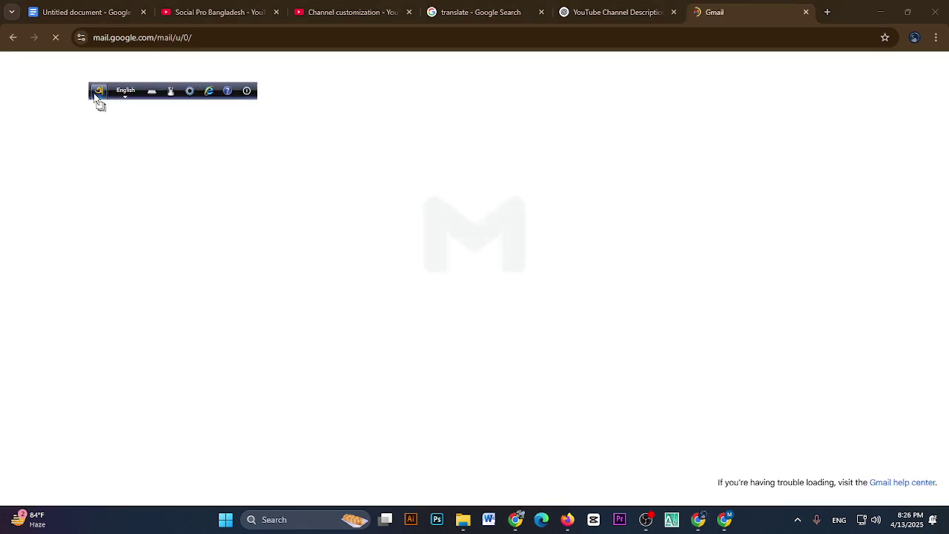
left_click(87, 104)
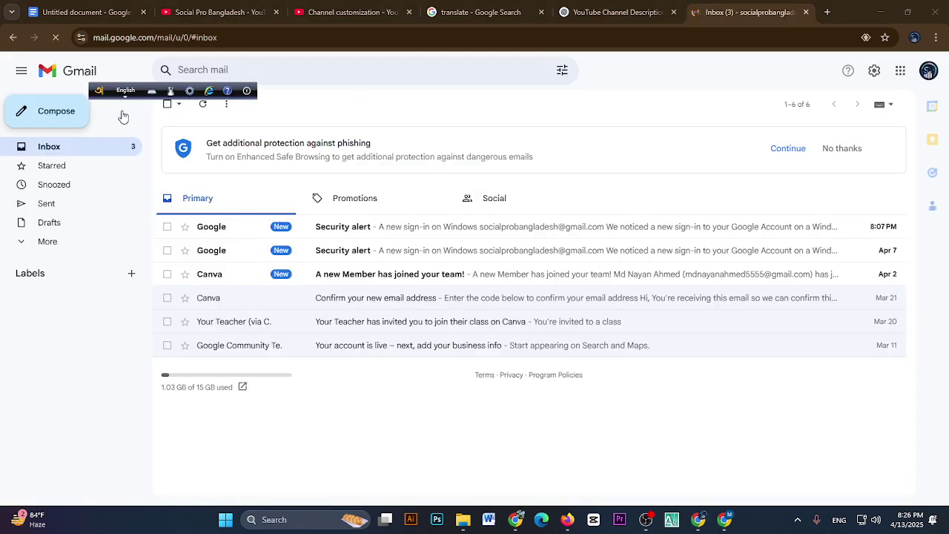
left_click(928, 72)
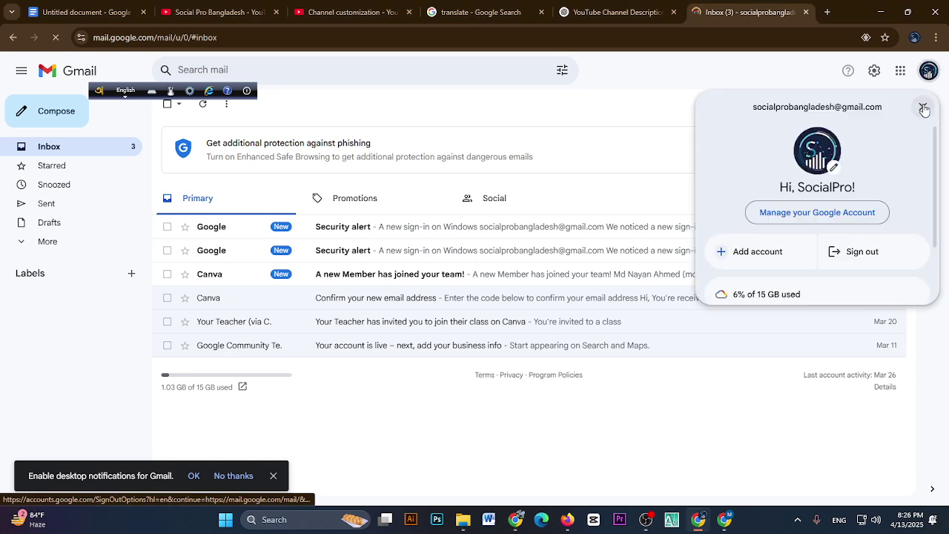
left_click_drag(894, 107, 724, 113)
key("ctrl+c")
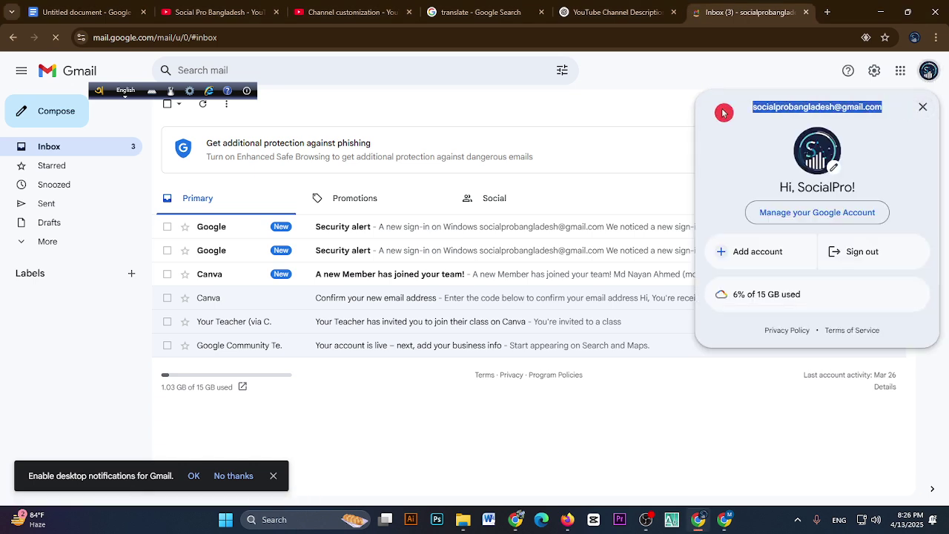
left_click(458, 12)
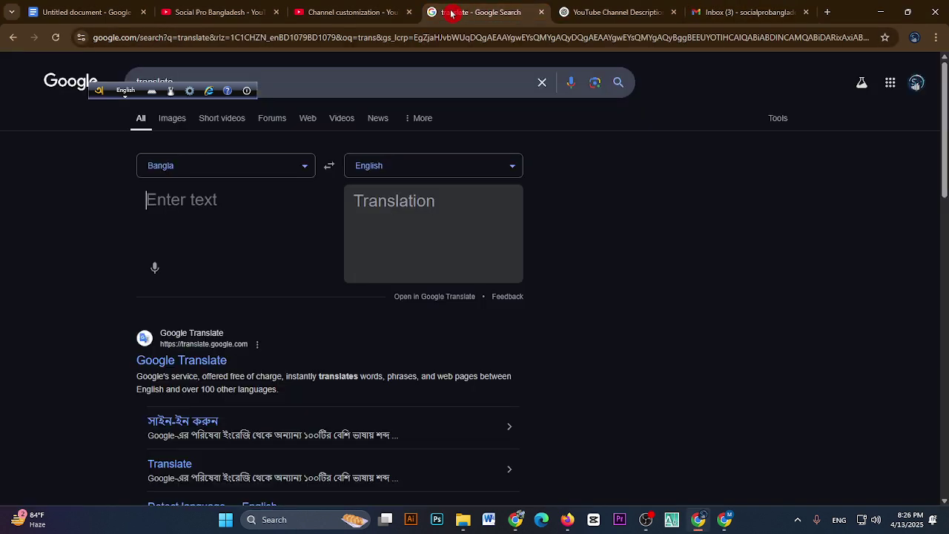
left_click(359, 13)
left_click(253, 380)
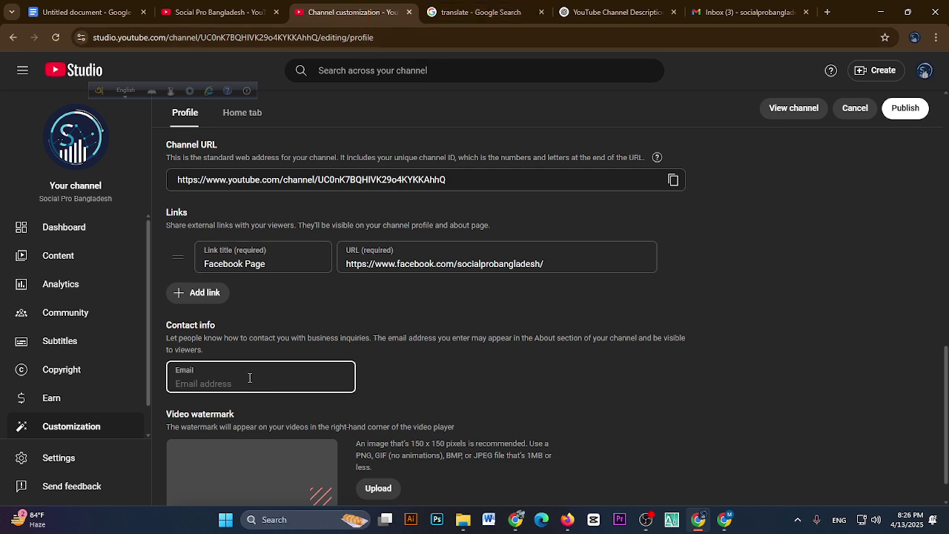
Step: Paste the account e-mail into the Contact info field
key("ctrl+v")
left_click(477, 401)
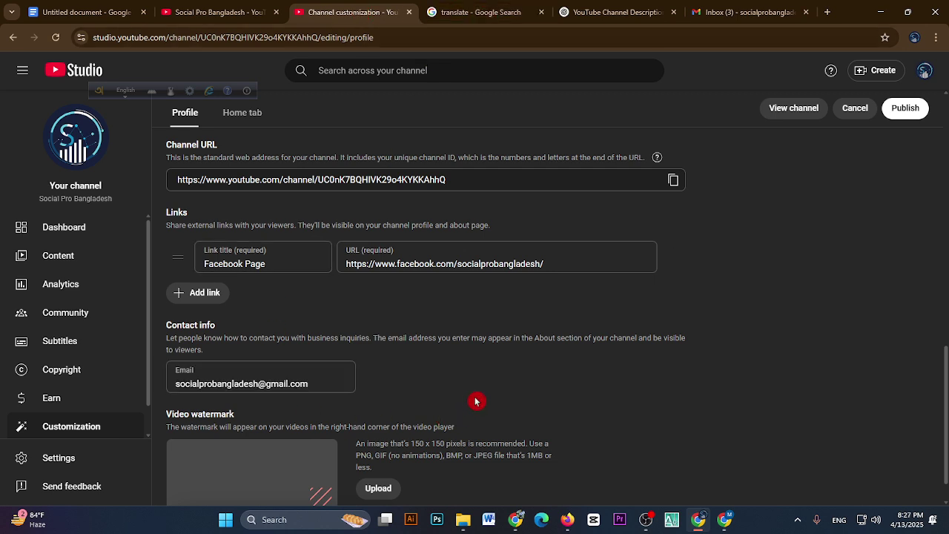
scroll(489, 397, "down", 1)
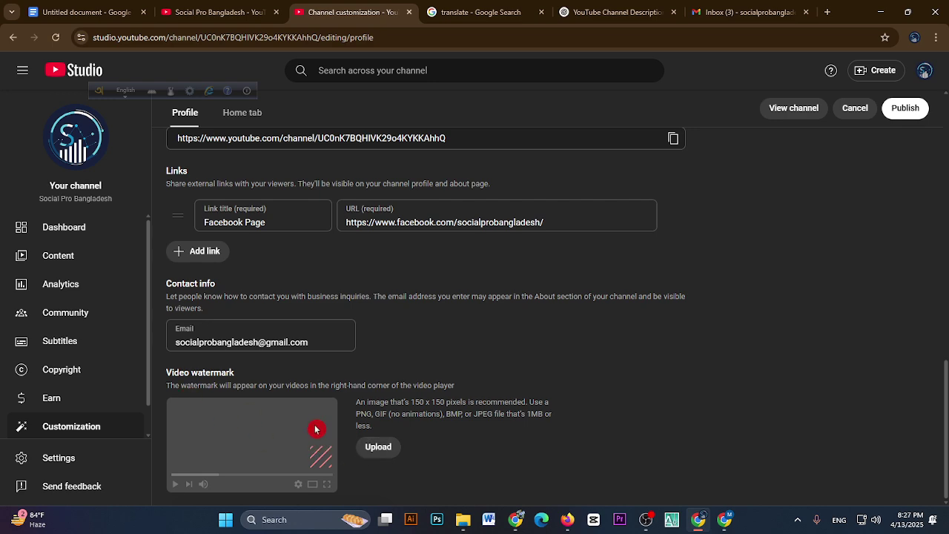
left_click(230, 12)
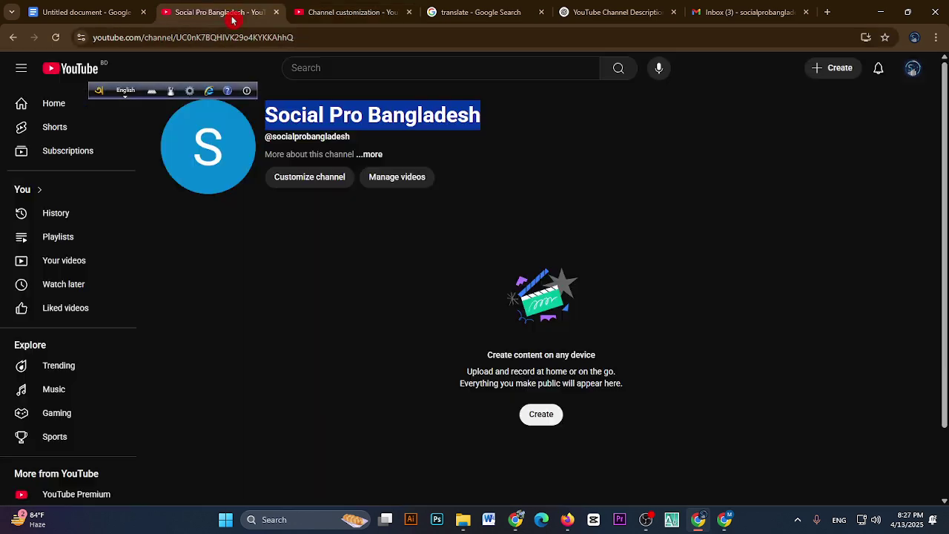
left_click(338, 12)
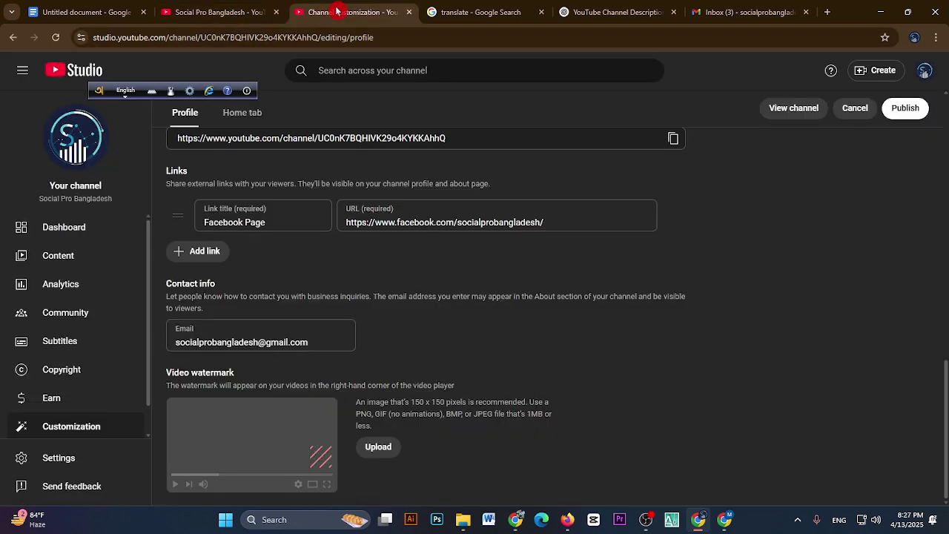
Step: Upload the Social Pro logo as the video watermark and publish the profile changes
left_click(377, 448)
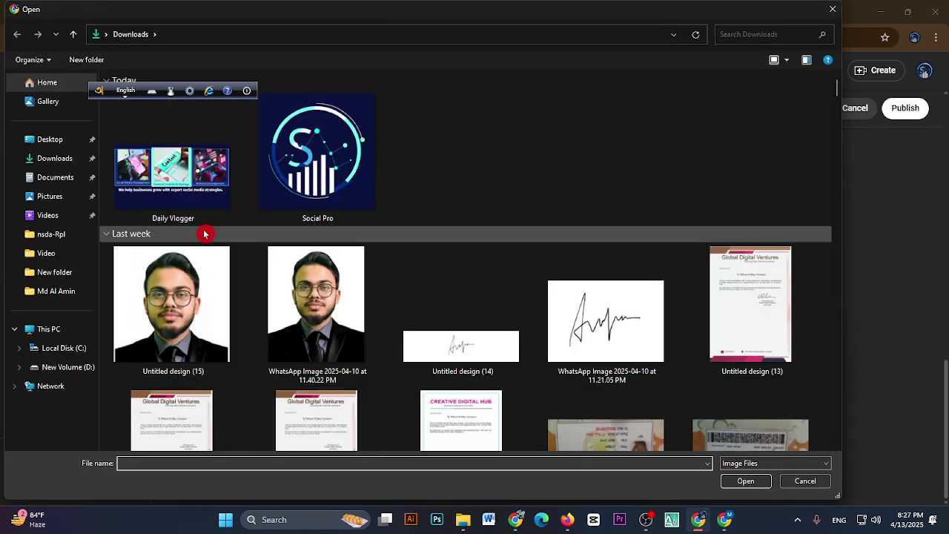
left_click(304, 182)
left_click(745, 480)
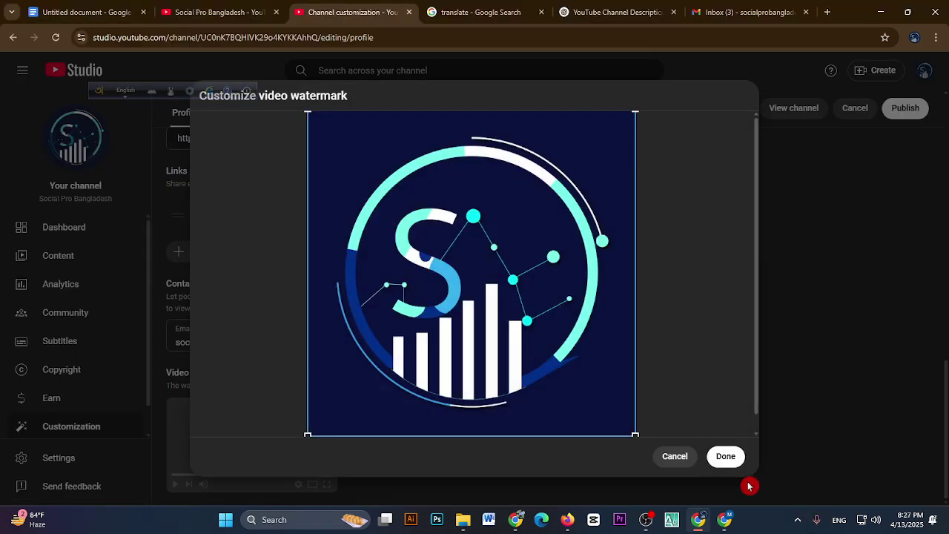
left_click(724, 468)
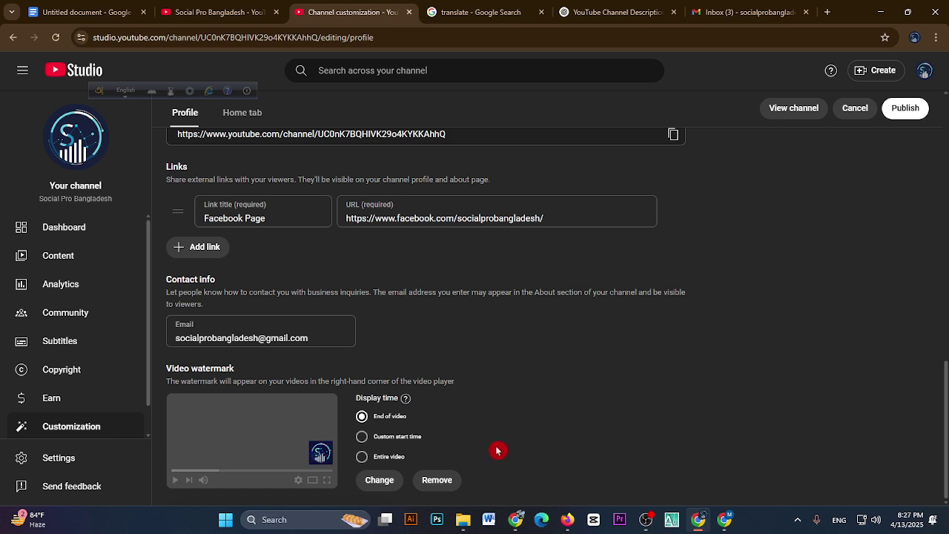
scroll(778, 277, "up", 2)
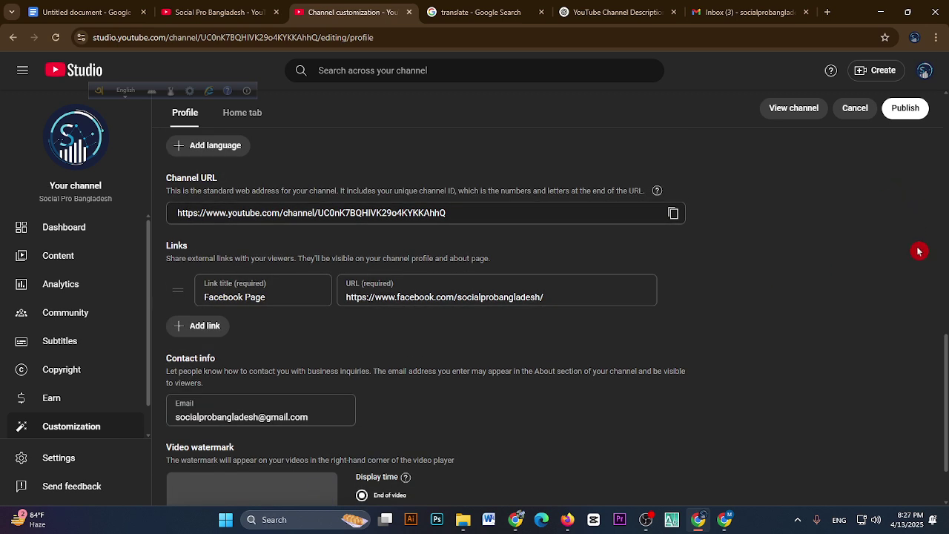
left_click(906, 109)
left_click(93, 11)
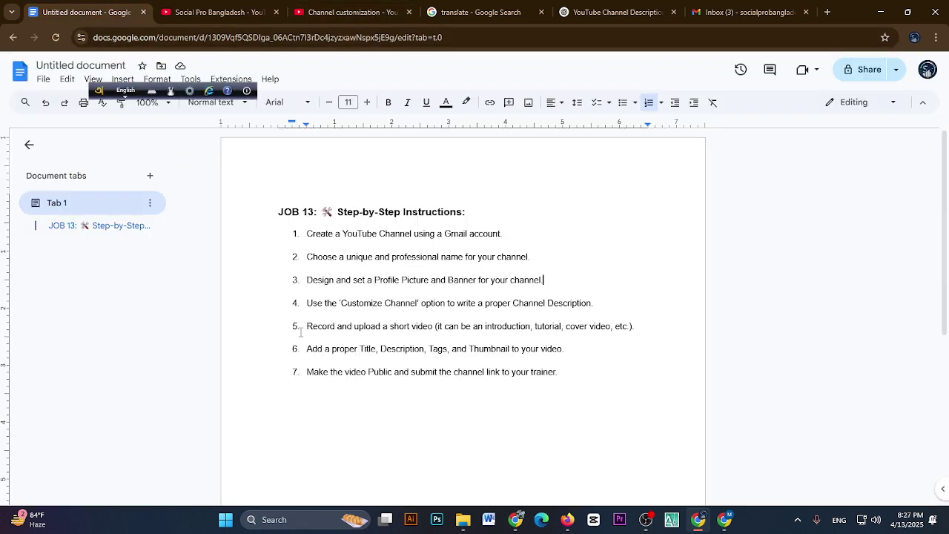
left_click_drag(306, 329, 418, 329)
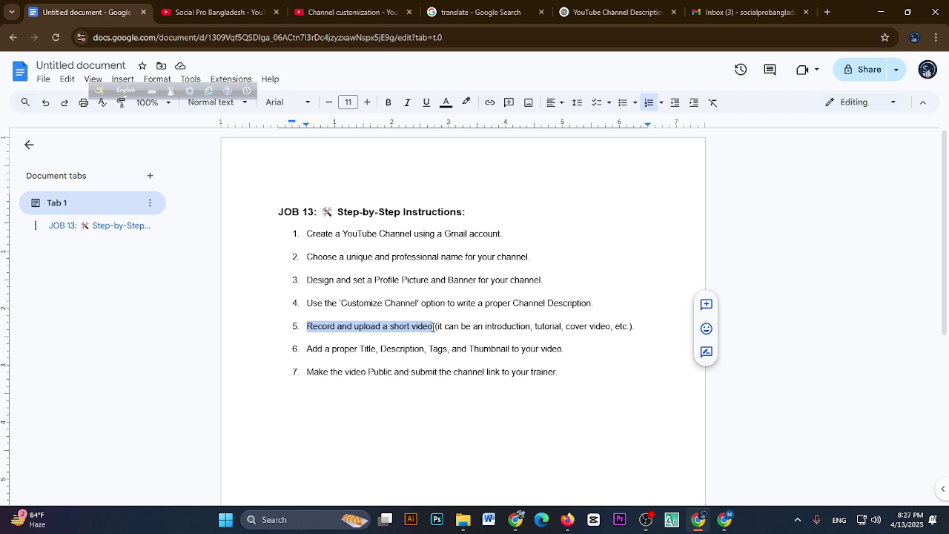
left_click_drag(433, 327, 538, 333)
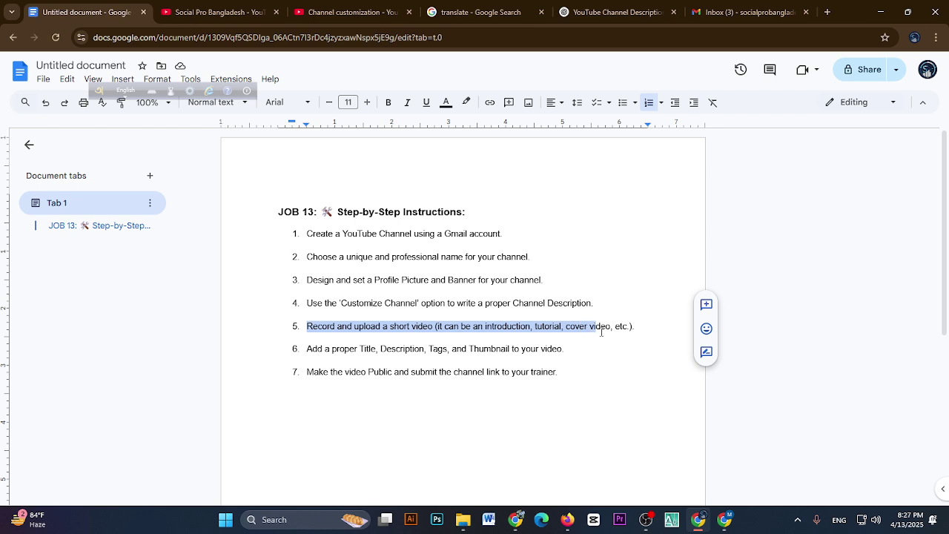
left_click_drag(602, 333, 624, 332)
left_click(623, 327)
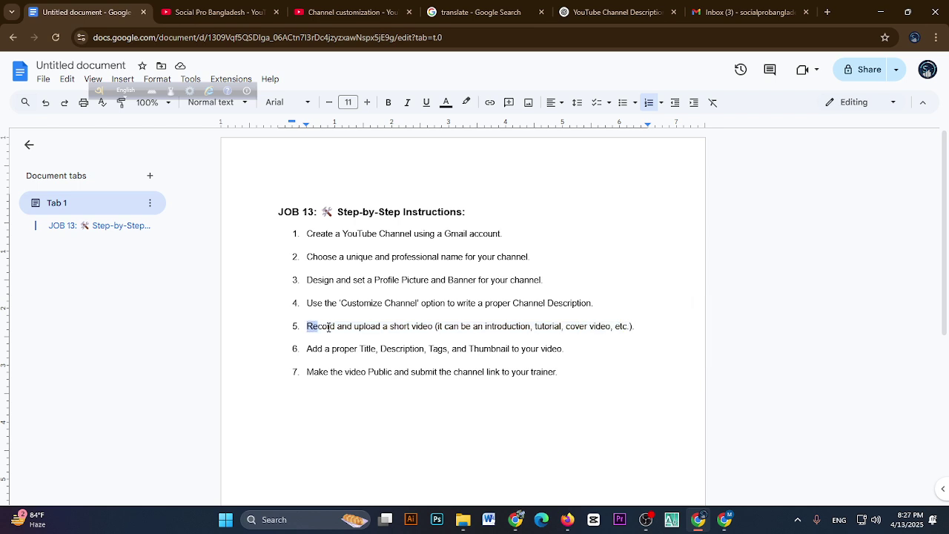
left_click_drag(329, 327, 616, 334)
left_click(608, 324)
Step: Open the channel's Basic info settings and place the cursor in the empty Keywords field
left_click(363, 7)
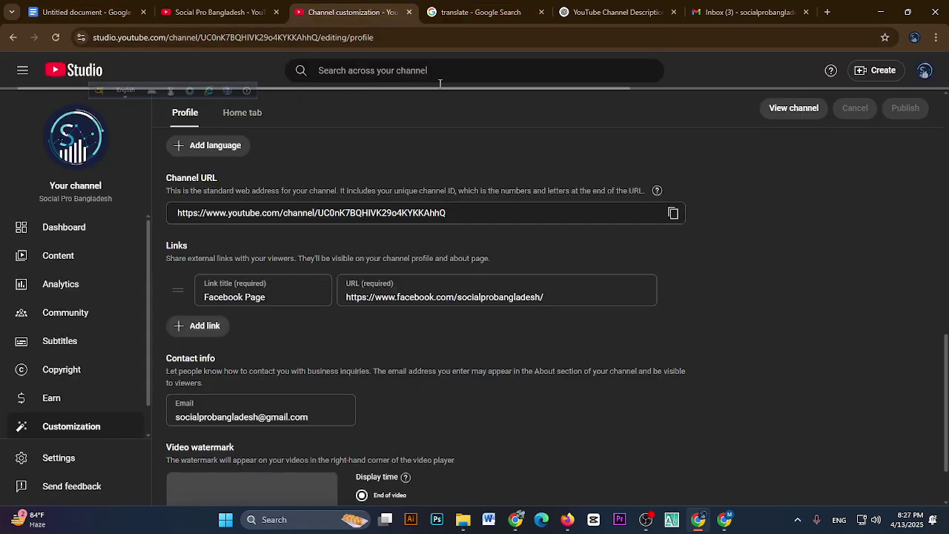
scroll(853, 364, "down", 1)
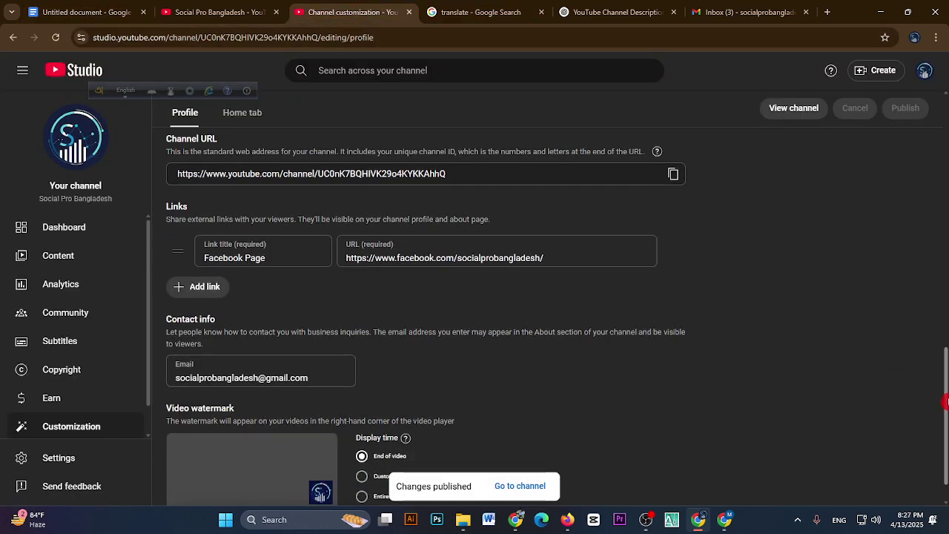
scroll(946, 402, "down", 1)
left_click_drag(946, 418, 928, 142)
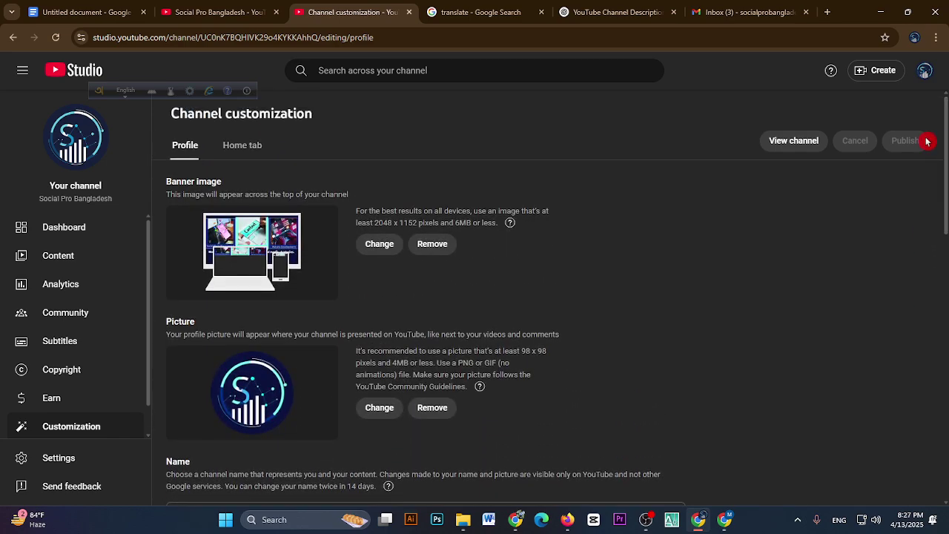
scroll(114, 294, "down", 1)
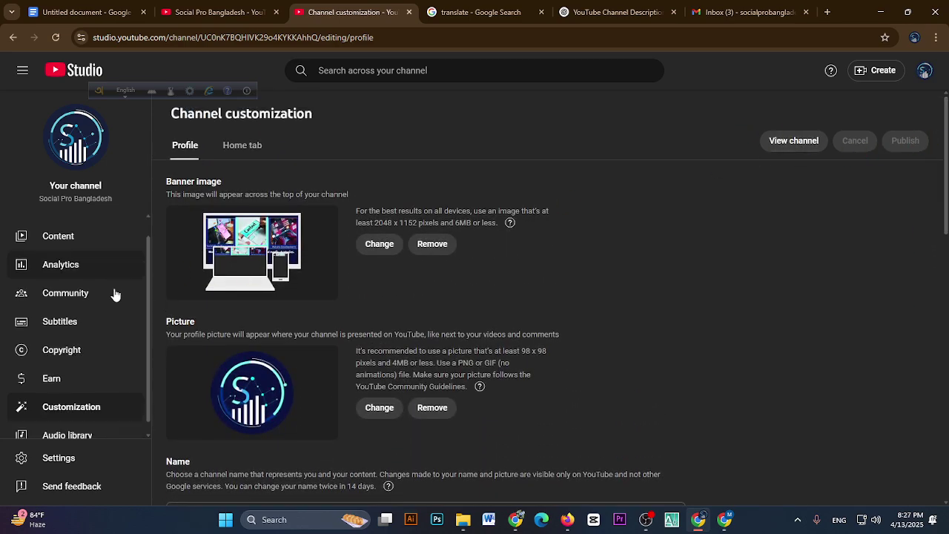
left_click(47, 461)
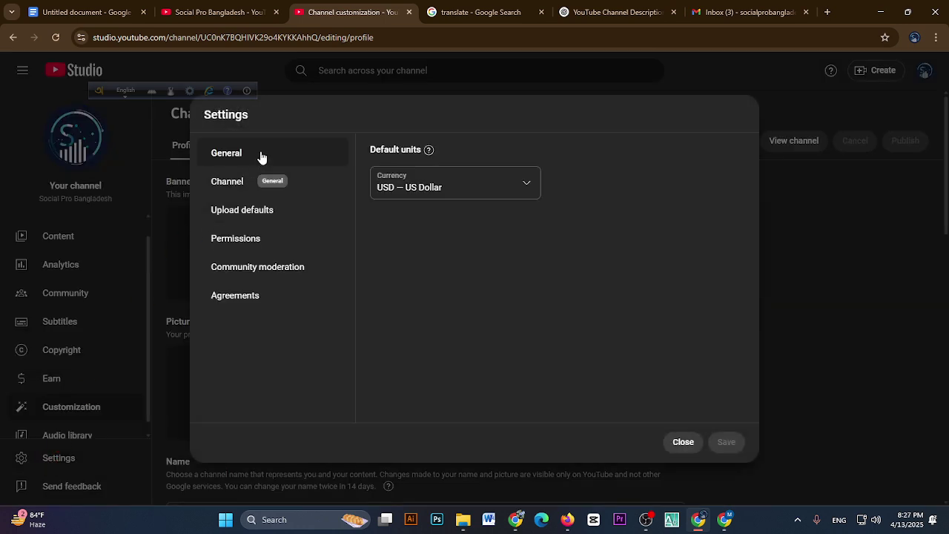
left_click(246, 185)
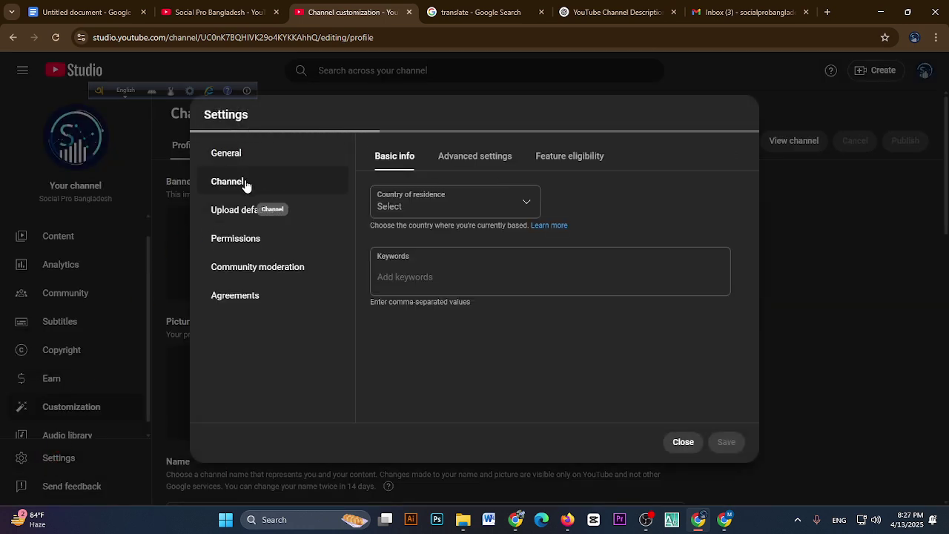
left_click(425, 271)
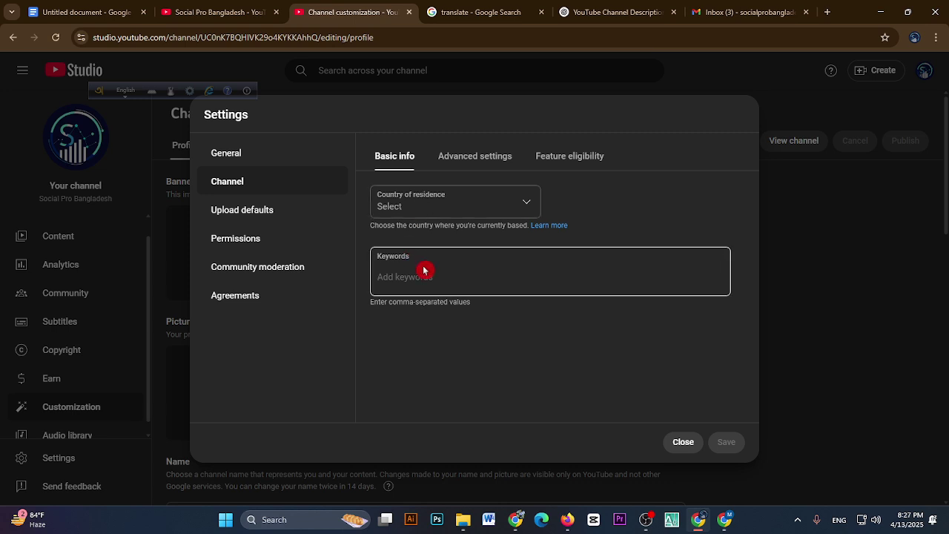
left_click(422, 278)
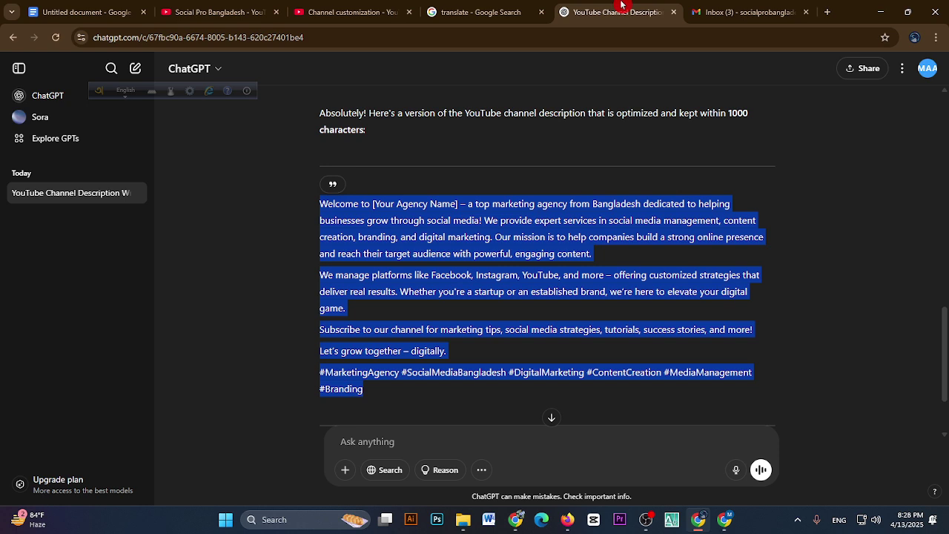
left_click(631, 12)
Step: Ask ChatGPT for 10 relevant YouTube keywords and select the first, Social Media Marketing Bangladesh
left_click(401, 437)
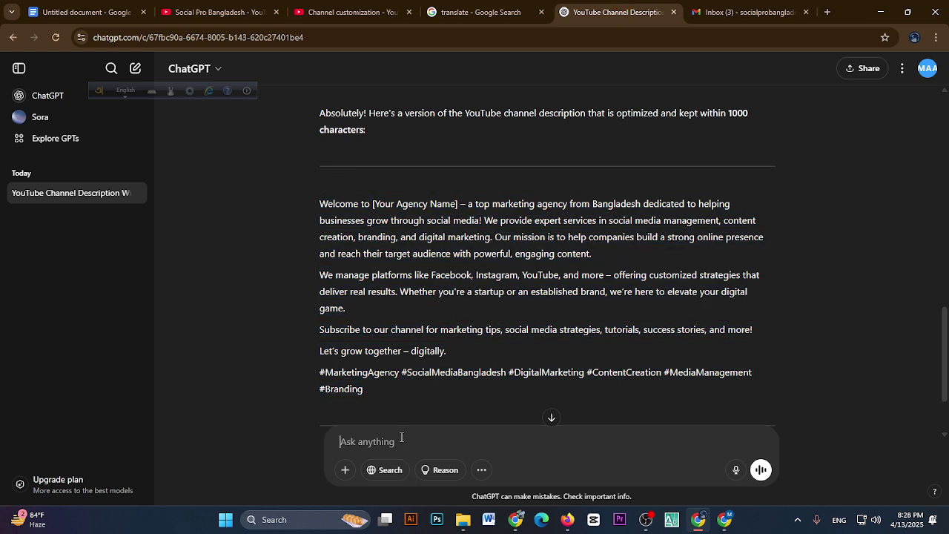
type("amk")
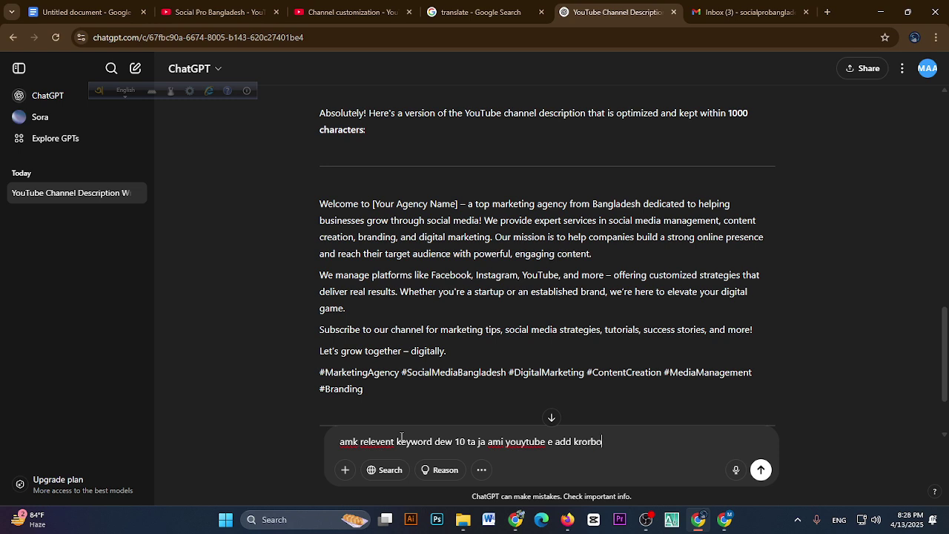
key("Return")
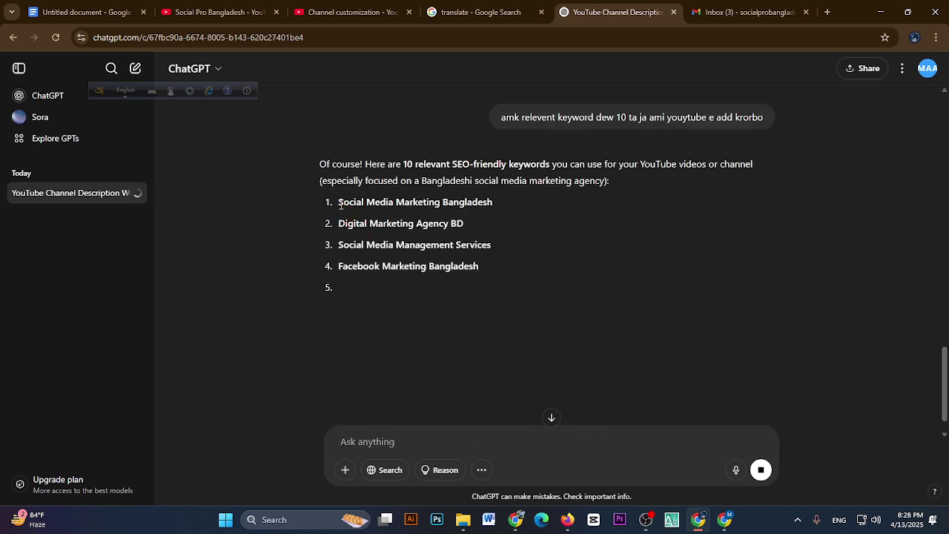
left_click_drag(340, 205, 497, 206)
key("ctrl+c")
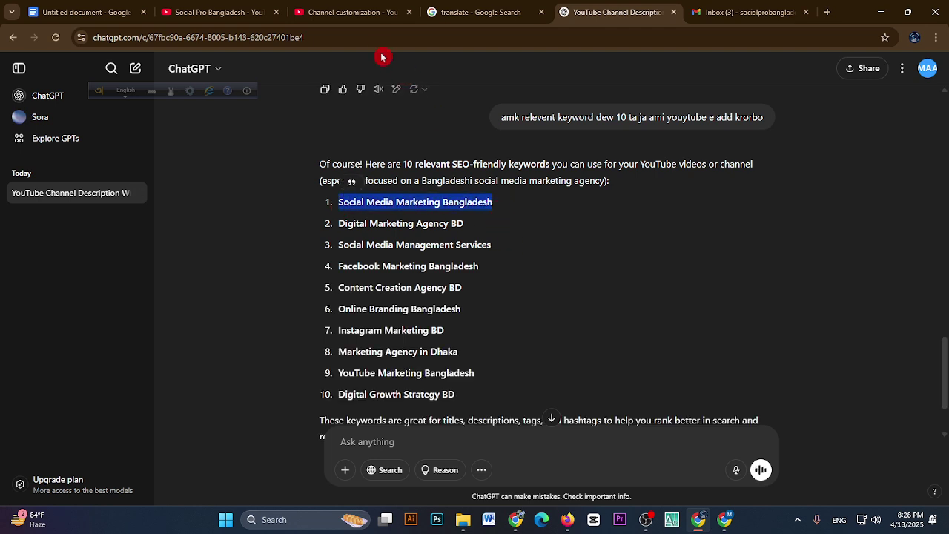
left_click(349, 12)
Step: Paste the keywords Social Media Marketing Bangladesh, Digital Marketing Agency BD and Social Media Management Services into Keywords
key("ctrl+v")
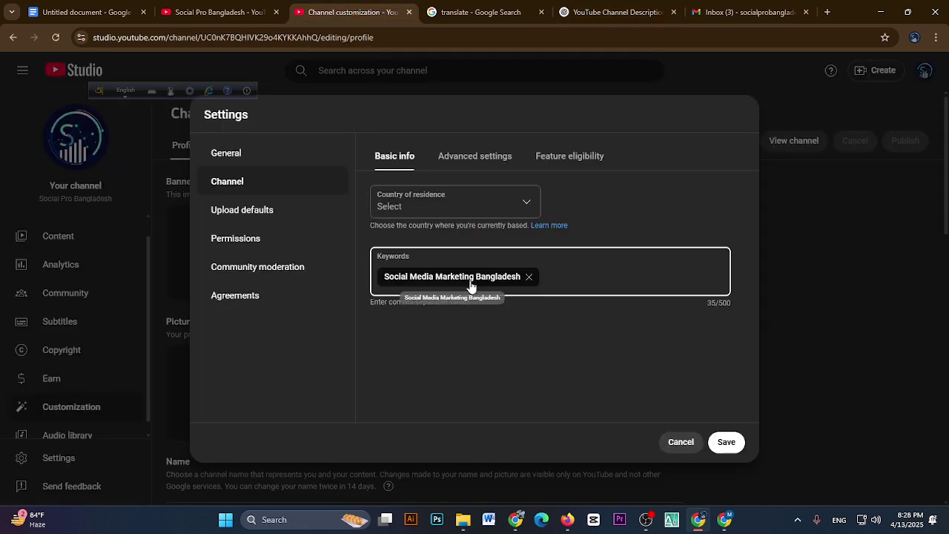
left_click(627, 12)
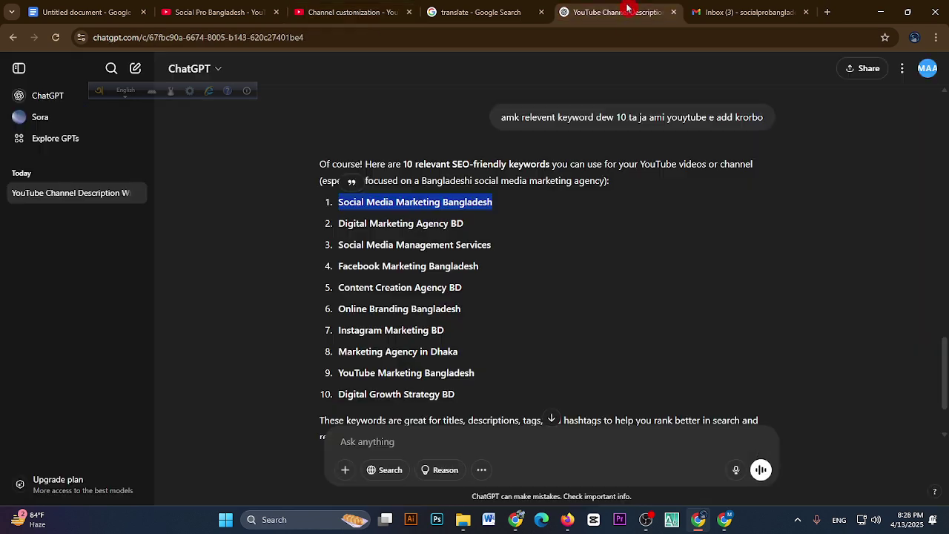
left_click_drag(338, 223, 475, 225)
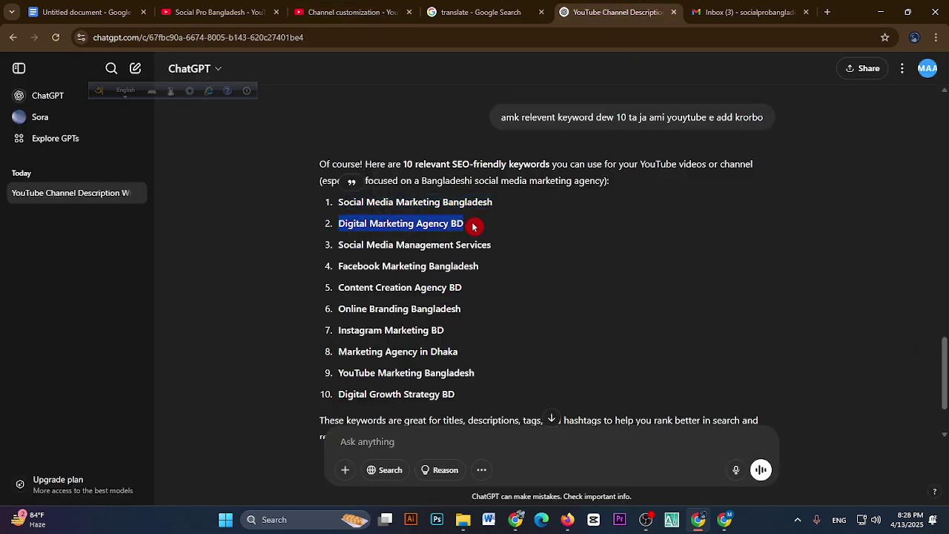
key("ctrl+c")
left_click(361, 12)
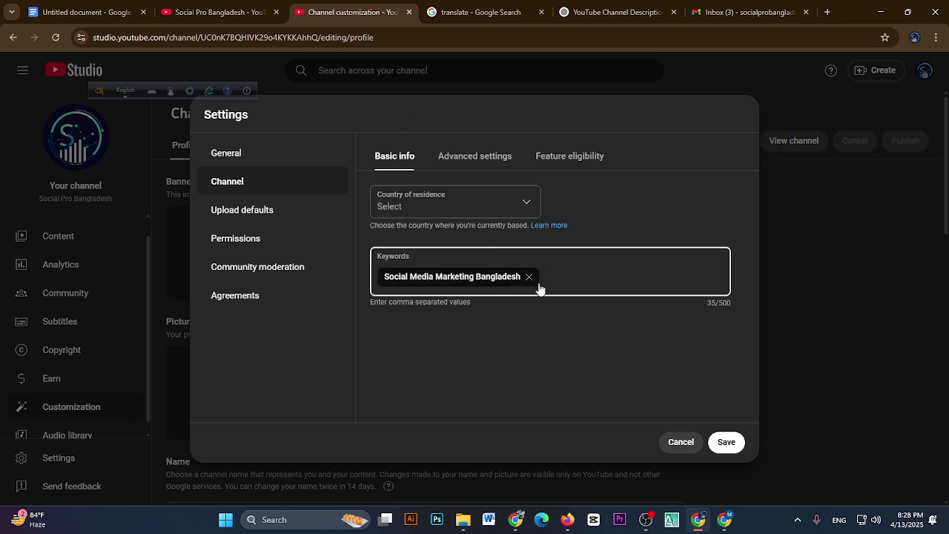
key("ctrl+v")
left_click(636, 7)
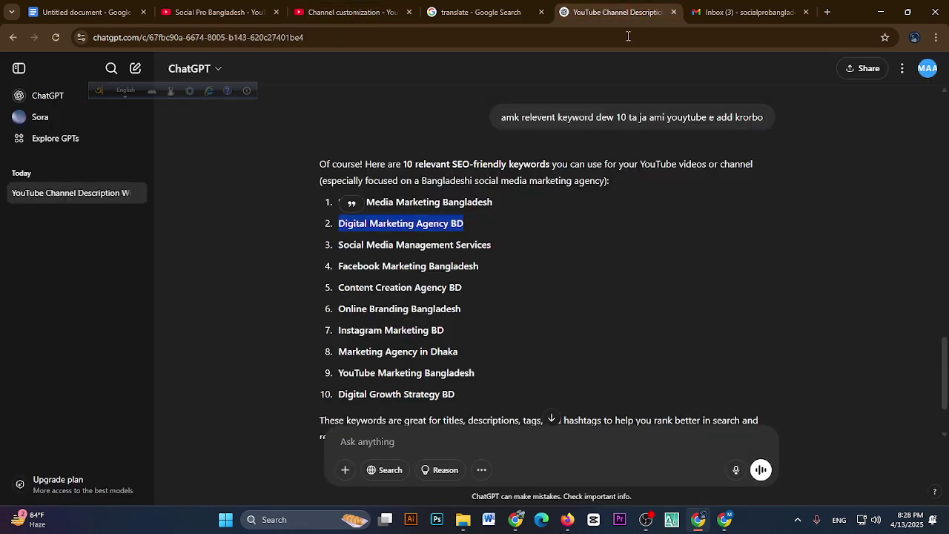
left_click(380, 249)
left_click_drag(341, 243, 499, 248)
key("ctrl+c")
left_click(349, 12)
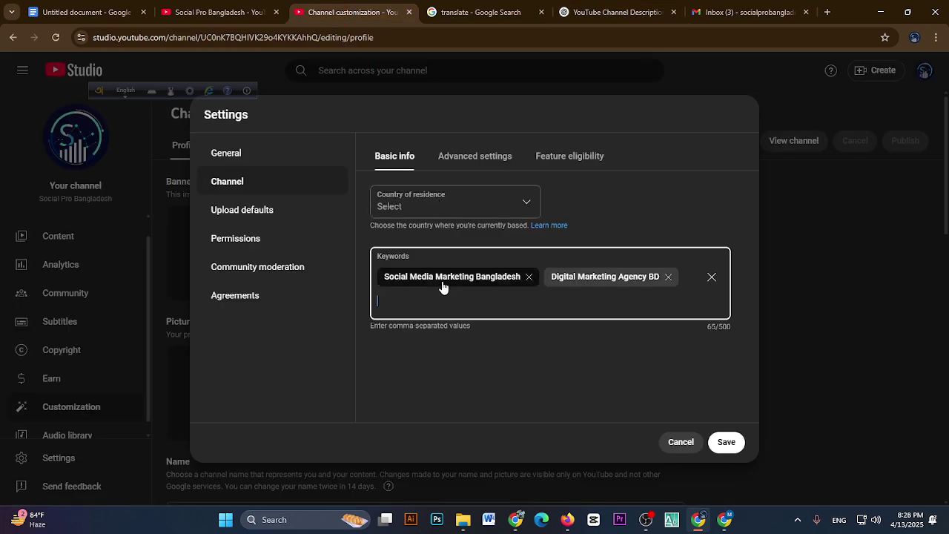
left_click(413, 298)
key("ctrl+v")
left_click(742, 12)
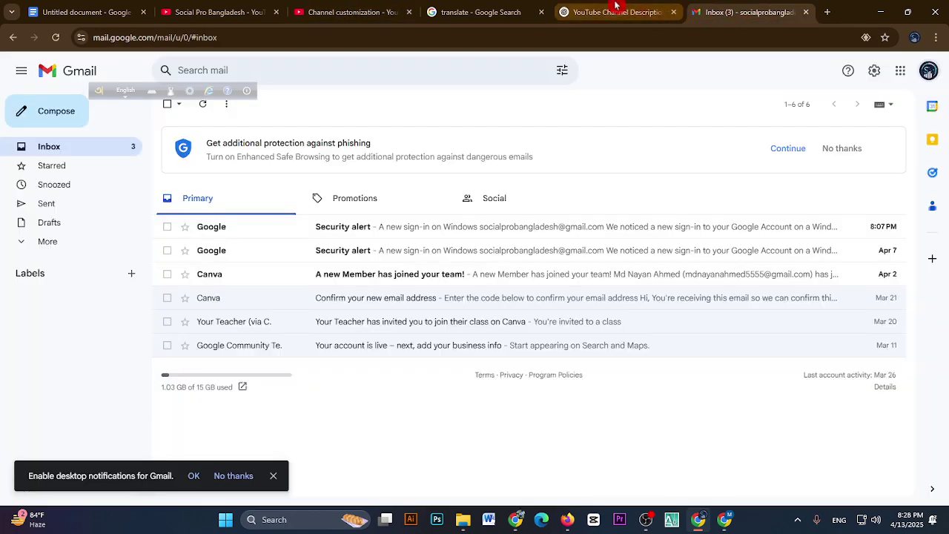
Step: Add Facebook Marketing Bangladesh and Content Creation Agency BD to the channel keywords
left_click(616, 12)
left_click(336, 272)
left_click_drag(336, 272, 479, 268)
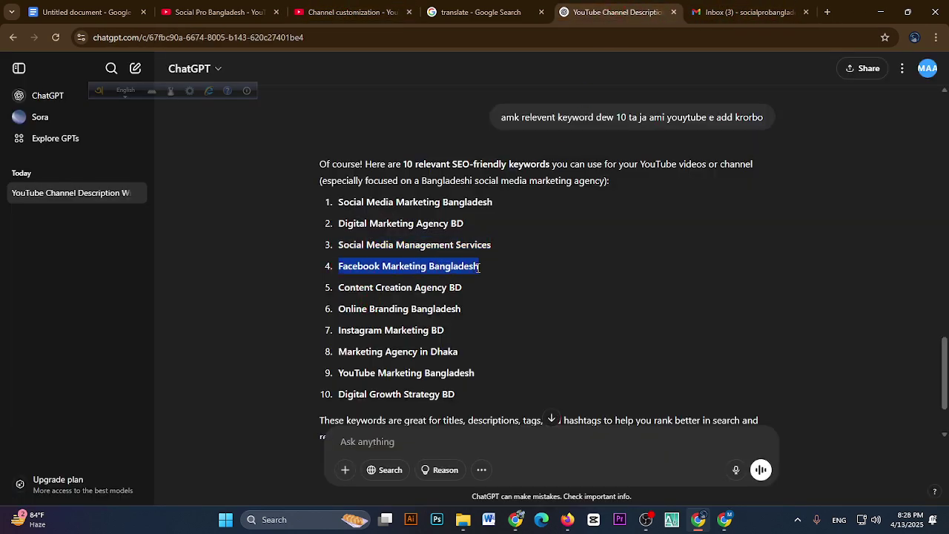
left_click(345, 12)
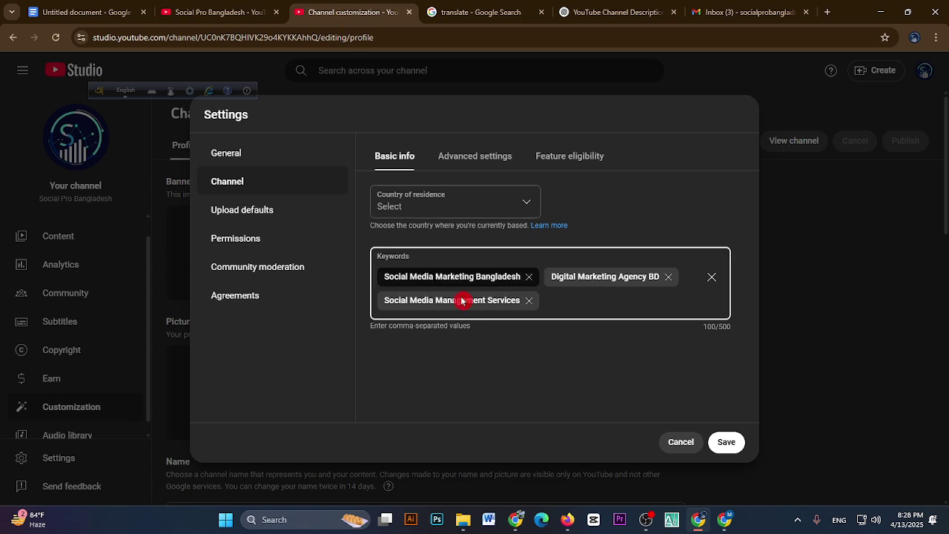
key("ctrl+v")
key("Return")
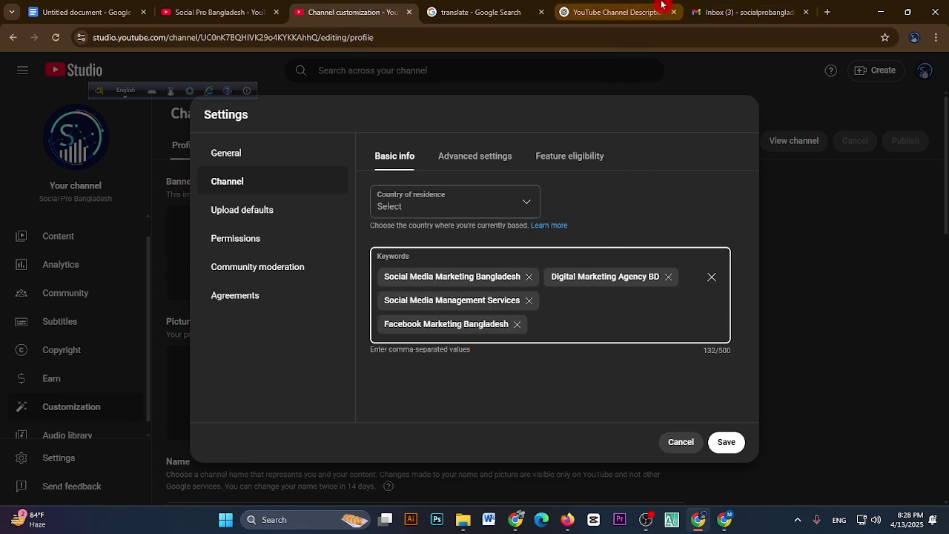
left_click(608, 12)
left_click_drag(338, 288, 466, 291)
key("ctrl+c")
left_click(345, 12)
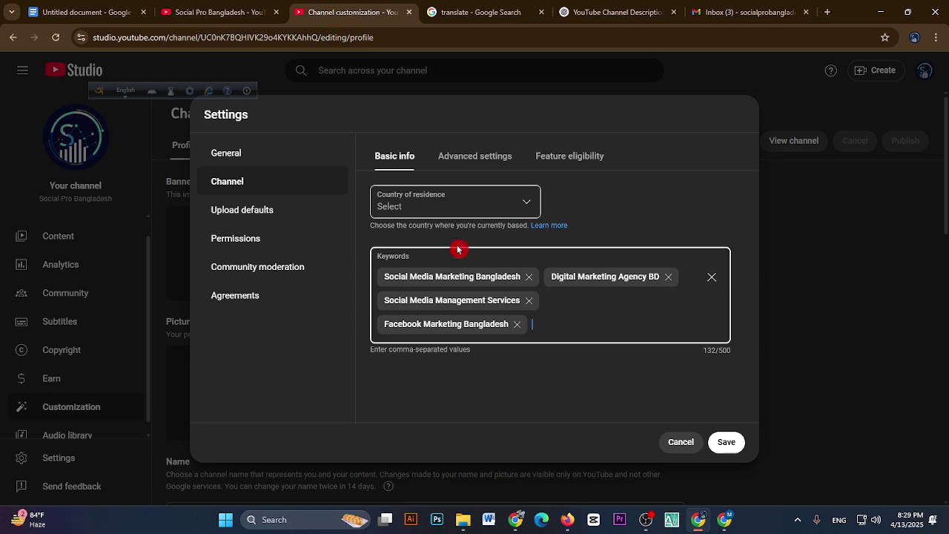
key("ctrl+v")
key("Return")
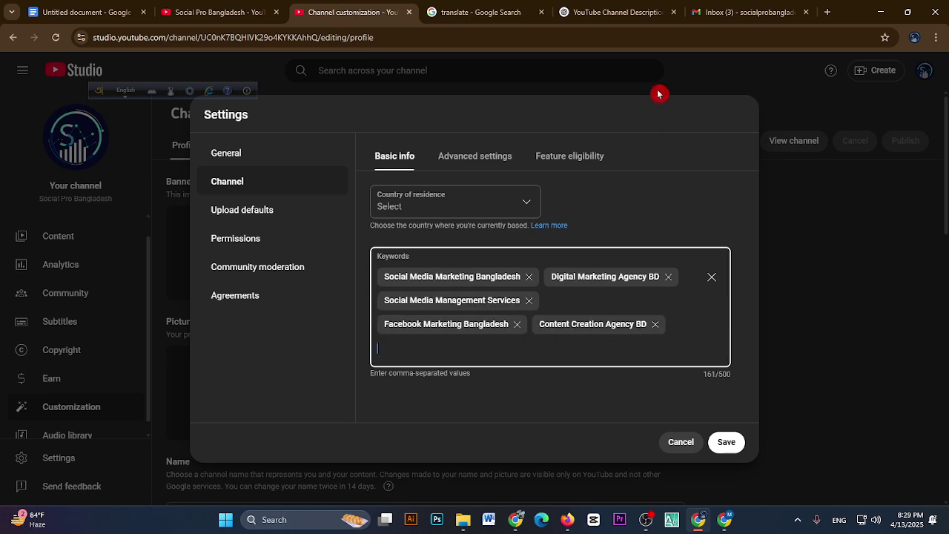
Step: Add Online Branding Bangladesh and Instagram Marketing BD to the channel keywords
left_click(613, 12)
left_click_drag(339, 309, 495, 307)
key("ctrl+c")
left_click(345, 12)
key("ctrl+v")
key("Return")
left_click(602, 17)
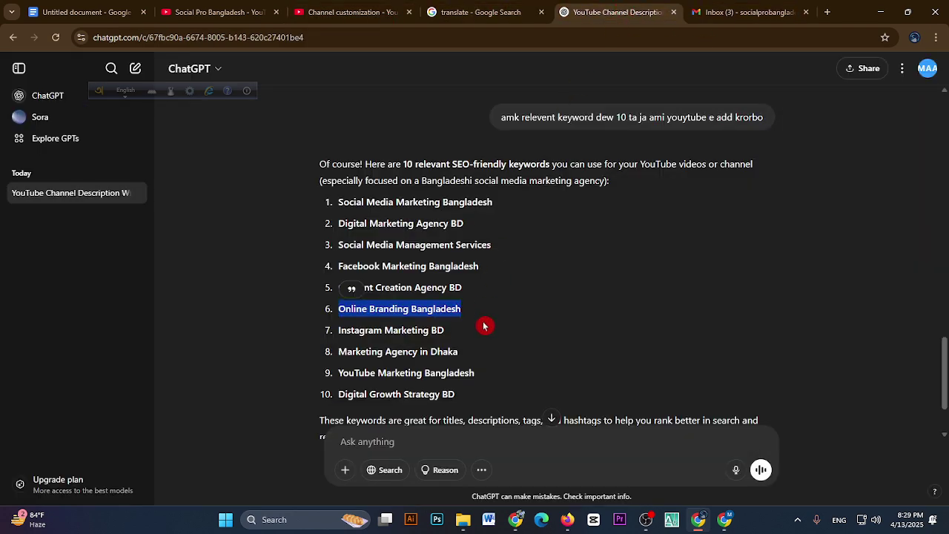
left_click_drag(338, 333, 474, 329)
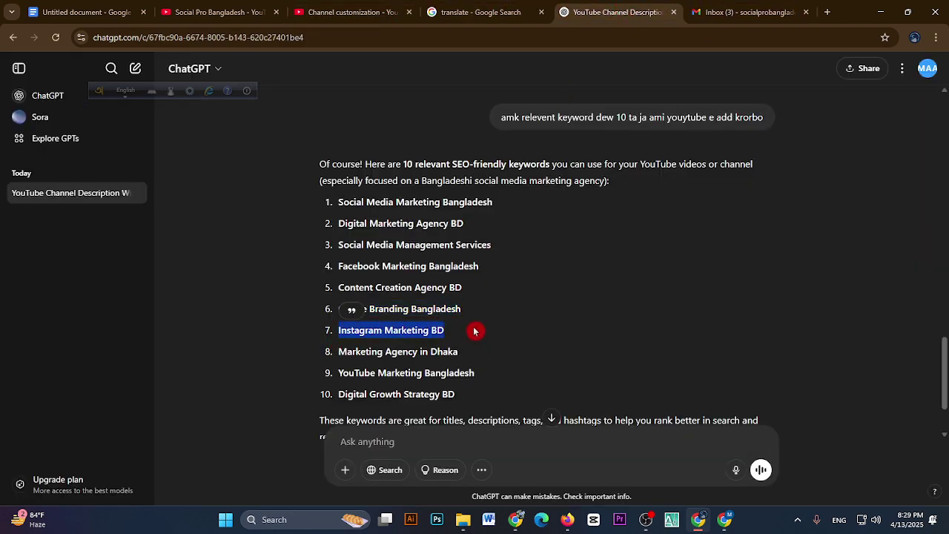
key("ctrl+c")
left_click(354, 17)
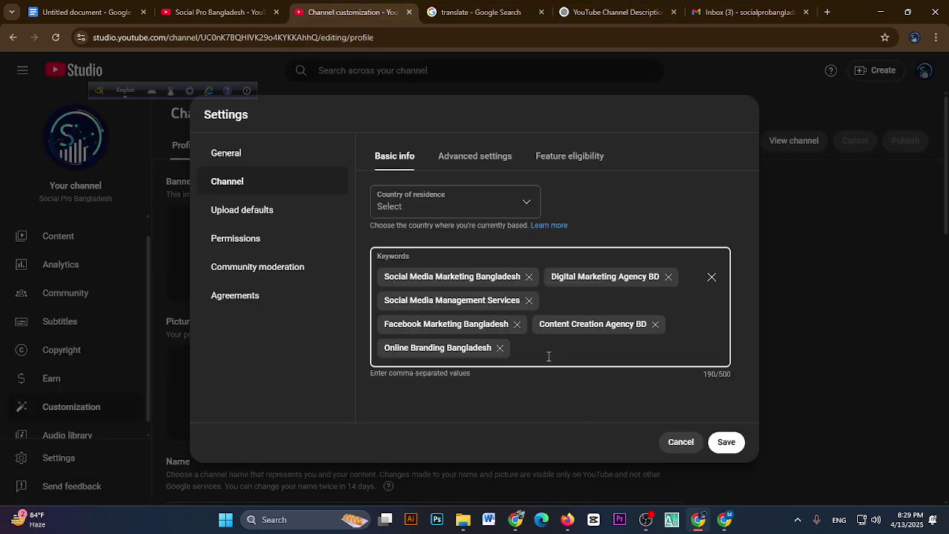
key("ctrl+v")
key("Return")
Step: Add Marketing Agency in Dhaka as a keyword, removing the accidental duplicate
left_click(593, 12)
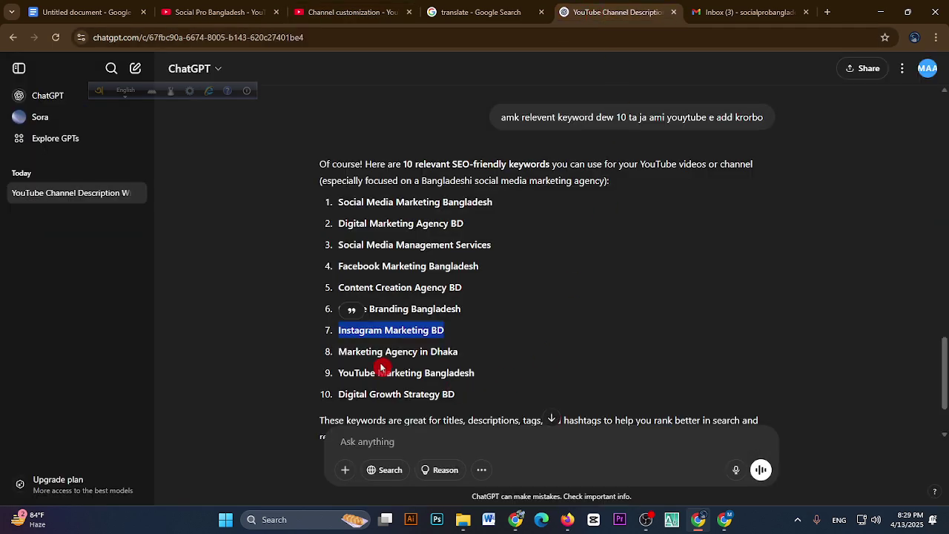
left_click_drag(339, 352, 458, 353)
key("ctrl+c")
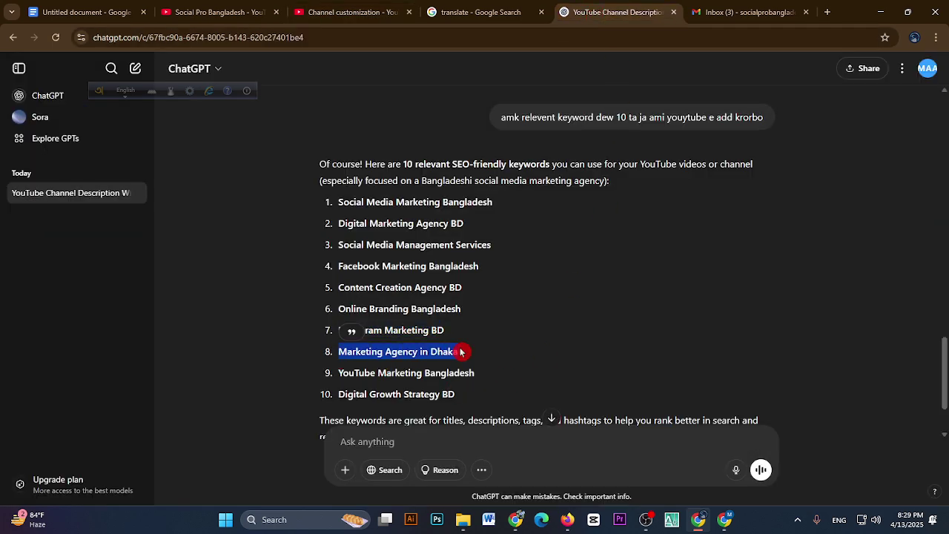
left_click(341, 13)
left_click(607, 363)
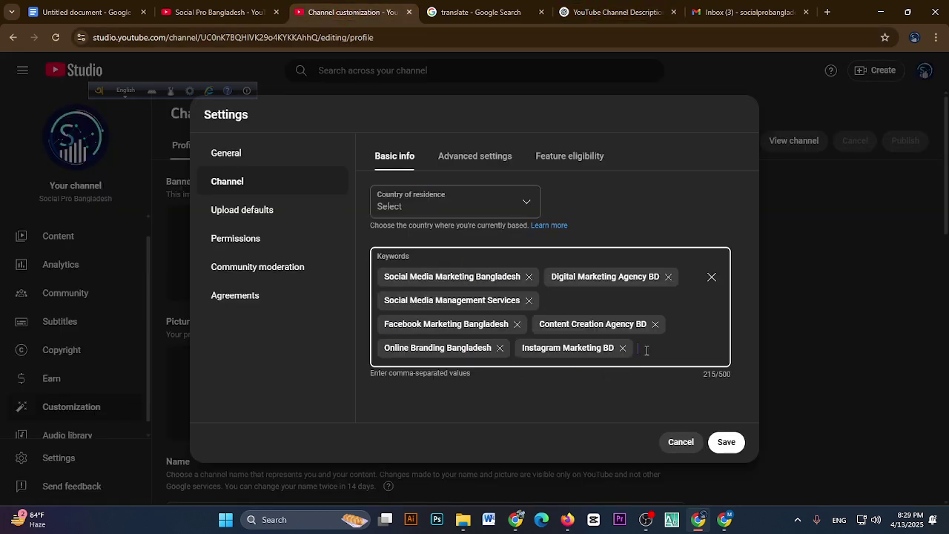
key("ctrl+v")
key("Return")
key("ctrl+v")
key("Return")
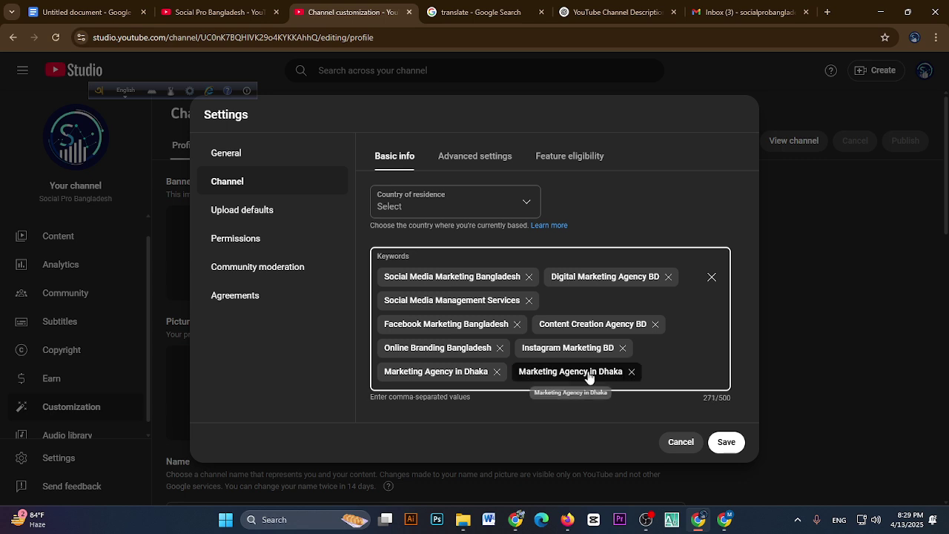
left_click(632, 371)
Step: Add YouTube Marketing Bangladesh and Digital Growth Strategy BD as keywords and save
left_click(604, 12)
left_click(477, 380)
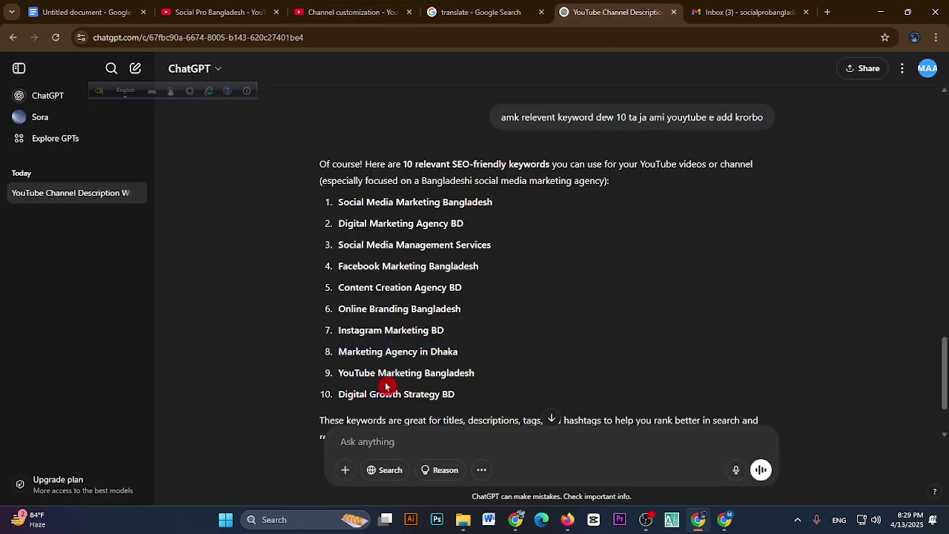
left_click_drag(338, 374, 486, 377)
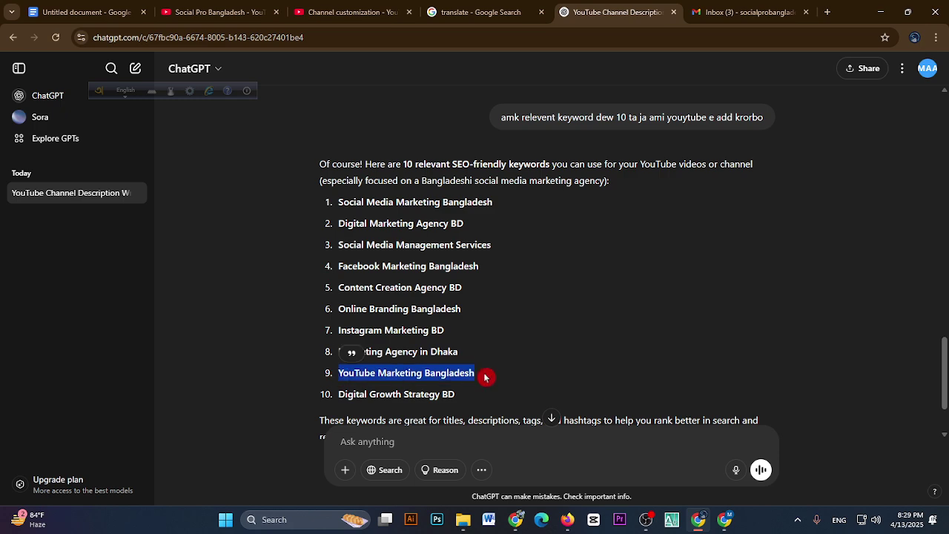
left_click(348, 12)
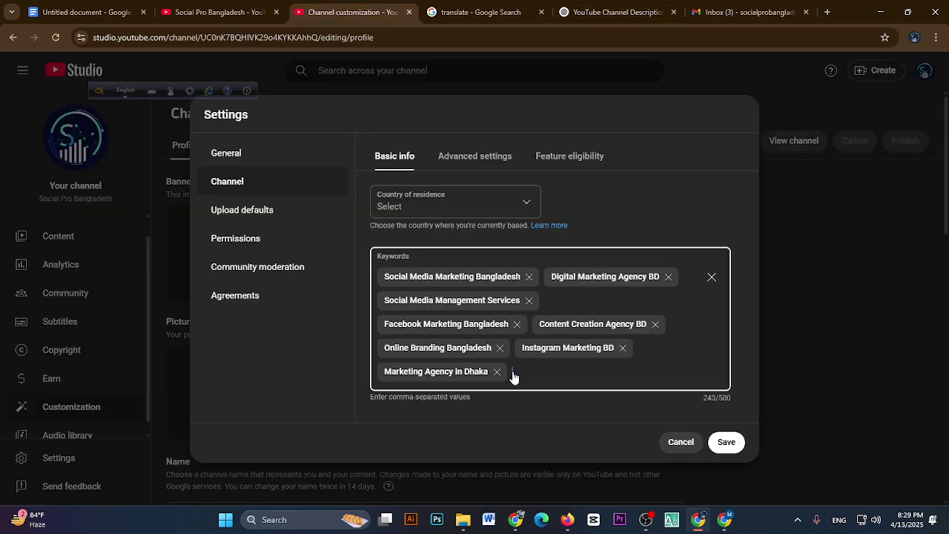
key("ctrl+v")
left_click(604, 12)
left_click(475, 368)
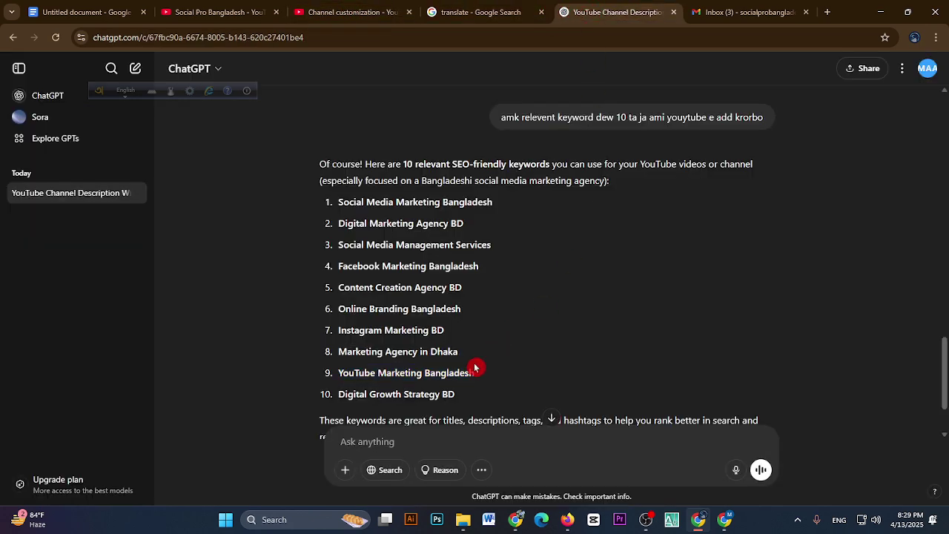
left_click_drag(340, 394, 444, 396)
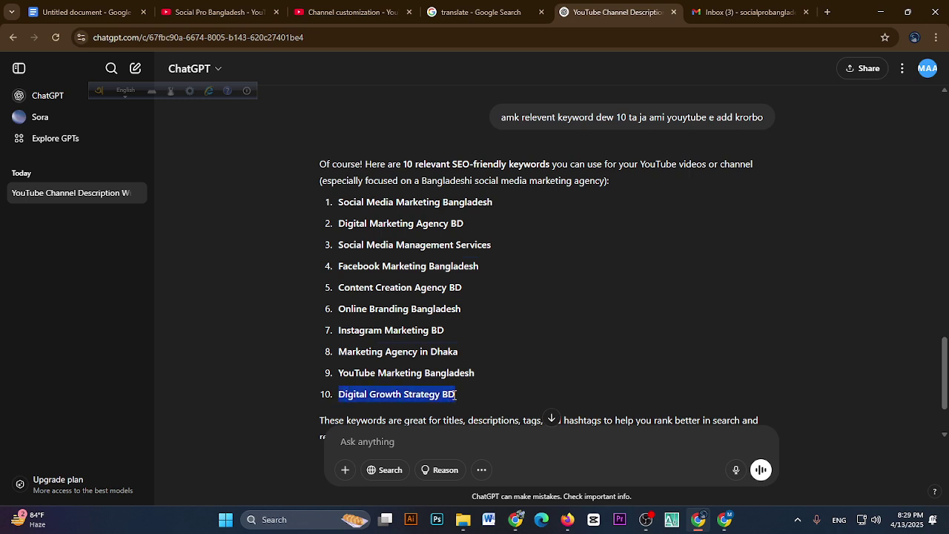
left_click(348, 12)
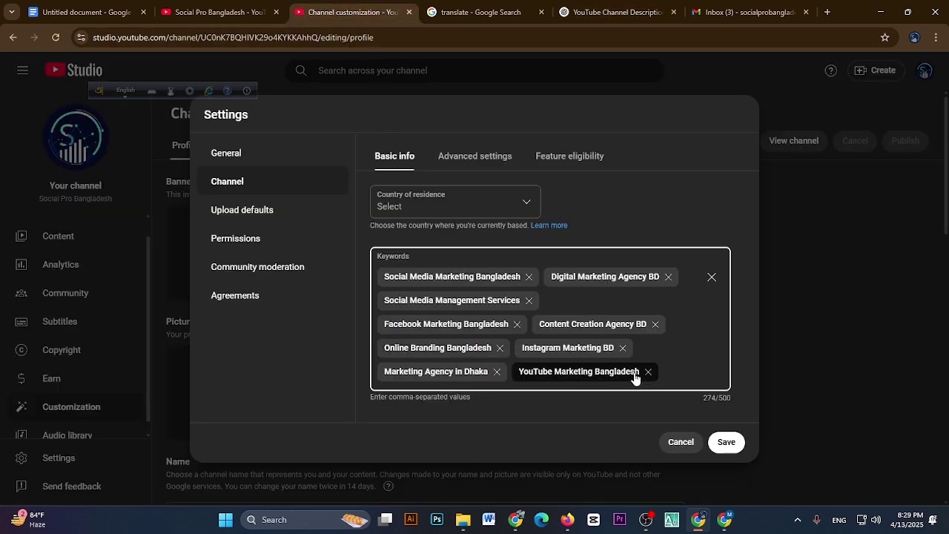
key("ctrl+v")
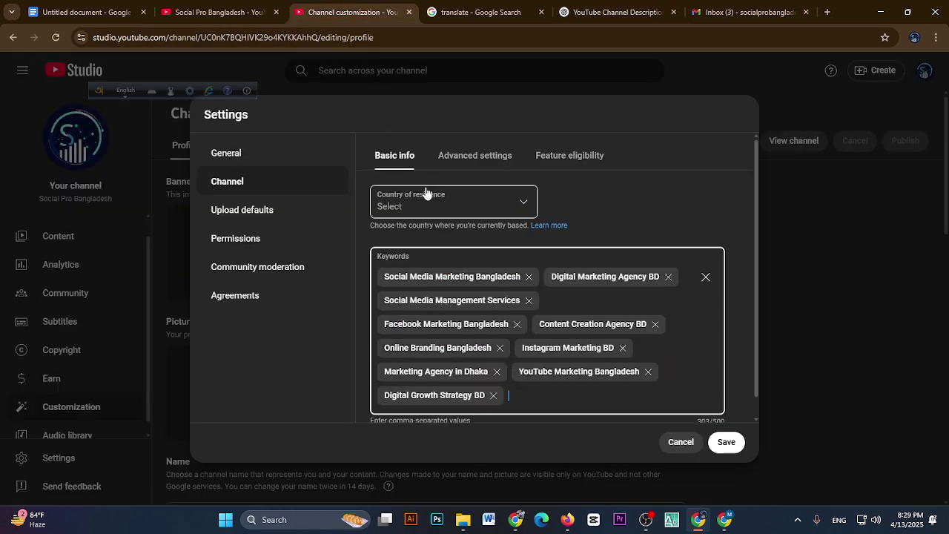
left_click(727, 443)
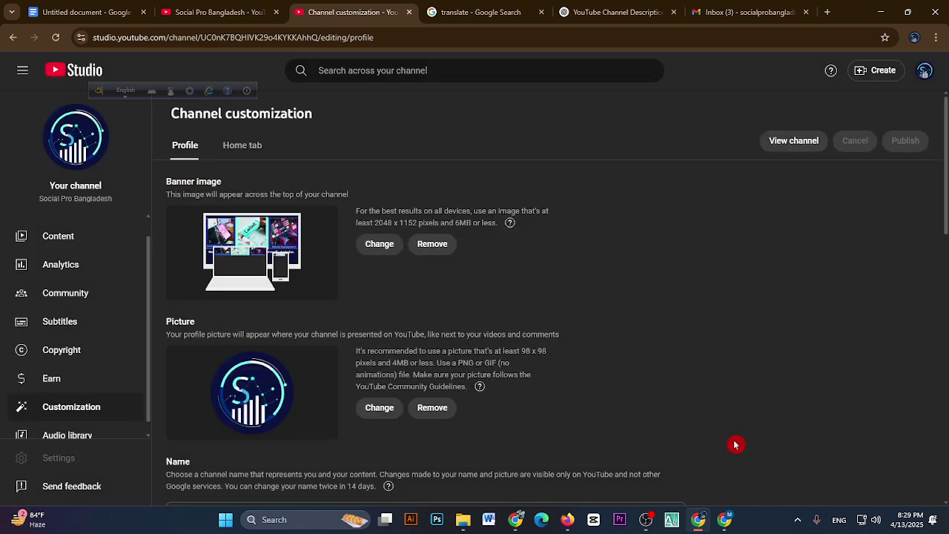
Step: Open channel Settings and move from Basic info to Advanced settings
scroll(111, 408, "down", 1)
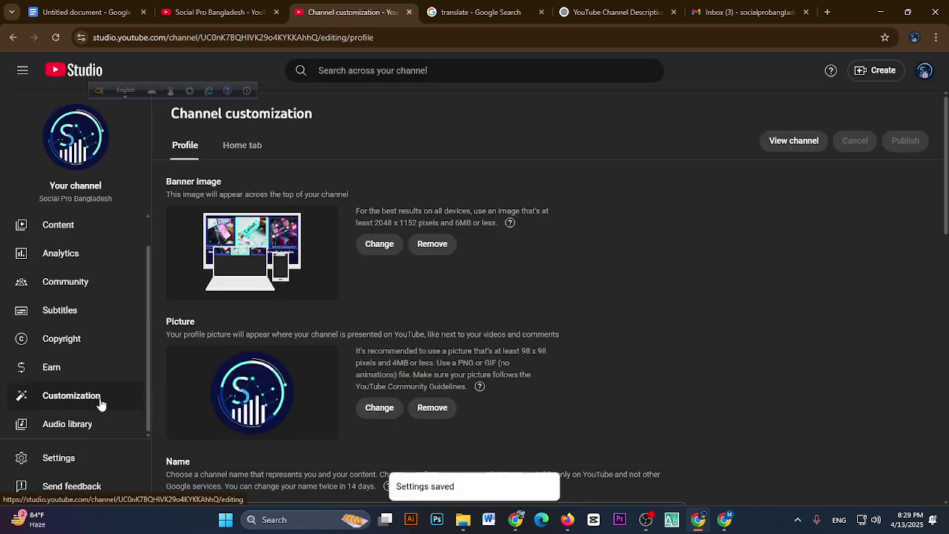
left_click(65, 455)
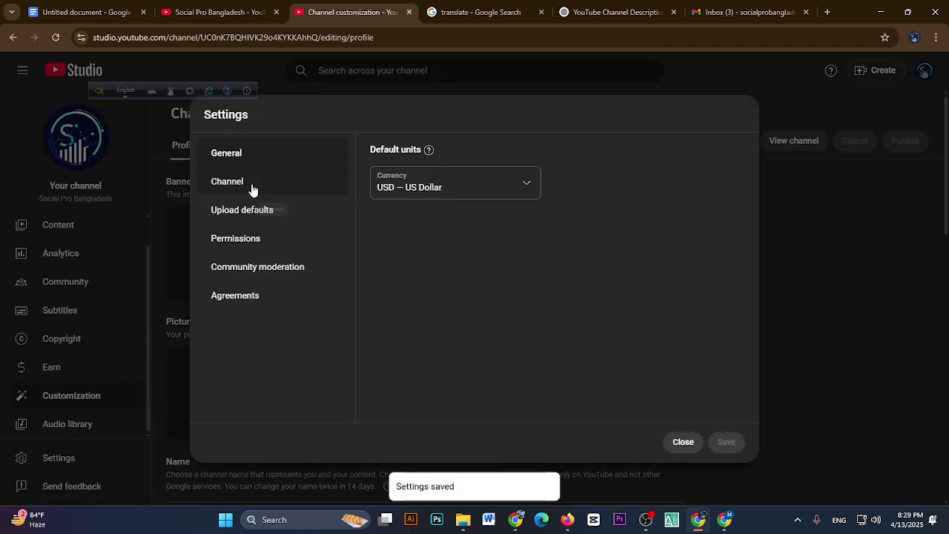
left_click(252, 191)
left_click(679, 298)
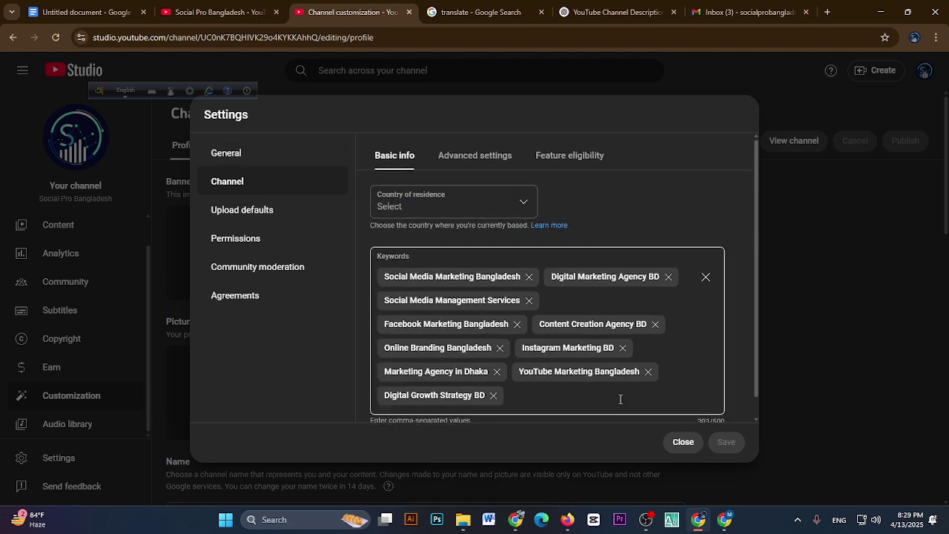
left_click(479, 156)
scroll(509, 238, "down", 1)
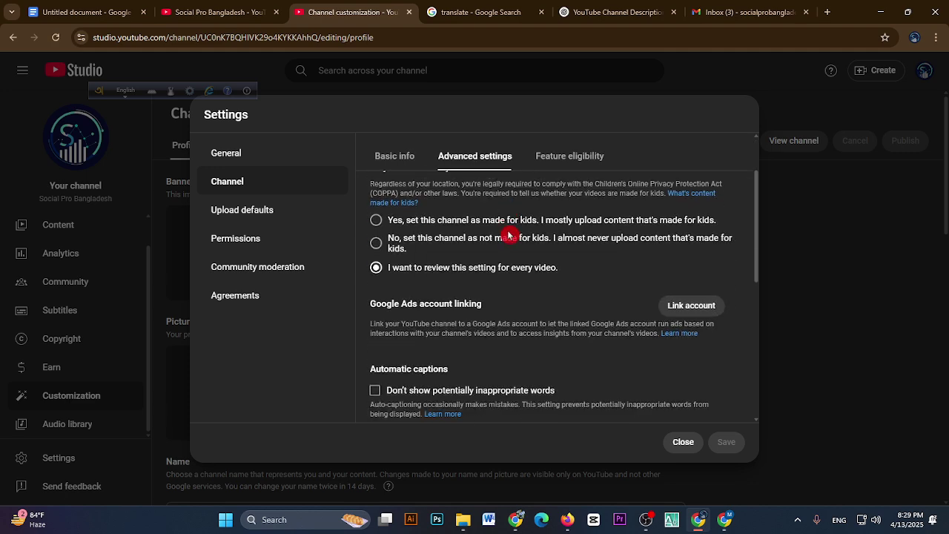
scroll(517, 252, "up", 1)
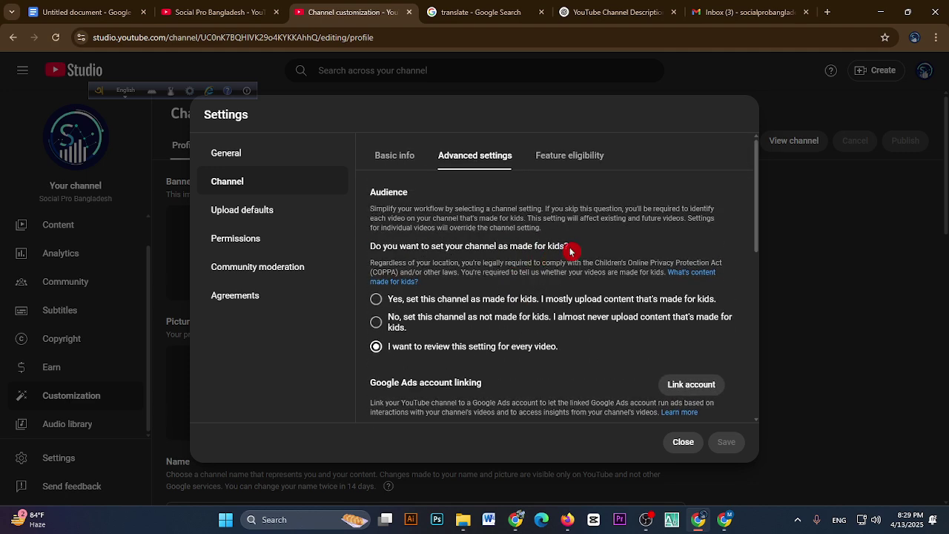
Step: Set the channel as not made for kids, save, and reopen Settings
left_click_drag(550, 252, 578, 248)
left_click(376, 323)
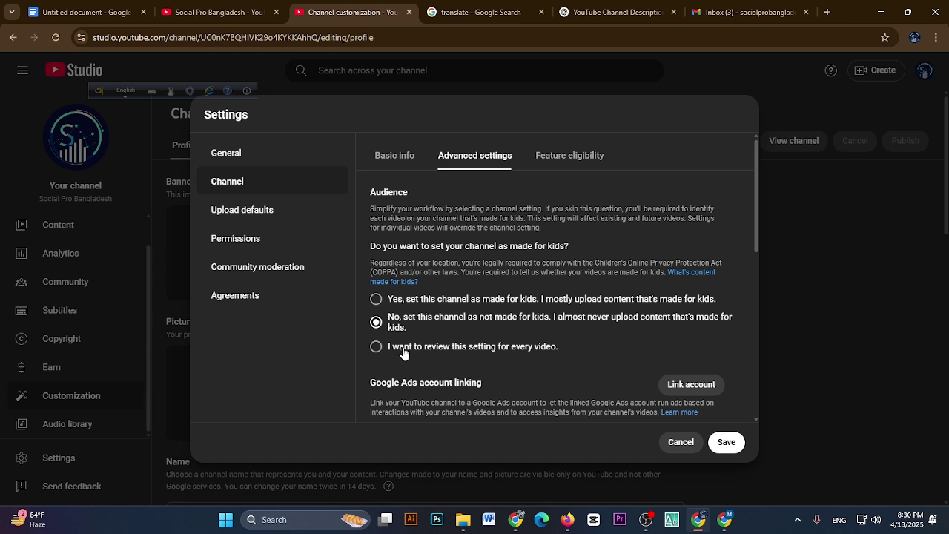
left_click(377, 323)
scroll(695, 392, "down", 2)
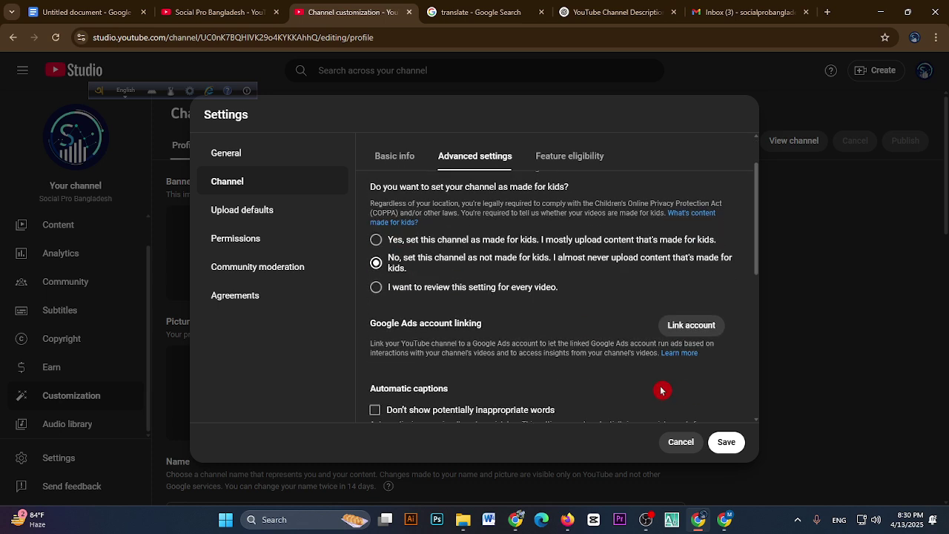
scroll(610, 335, "down", 3)
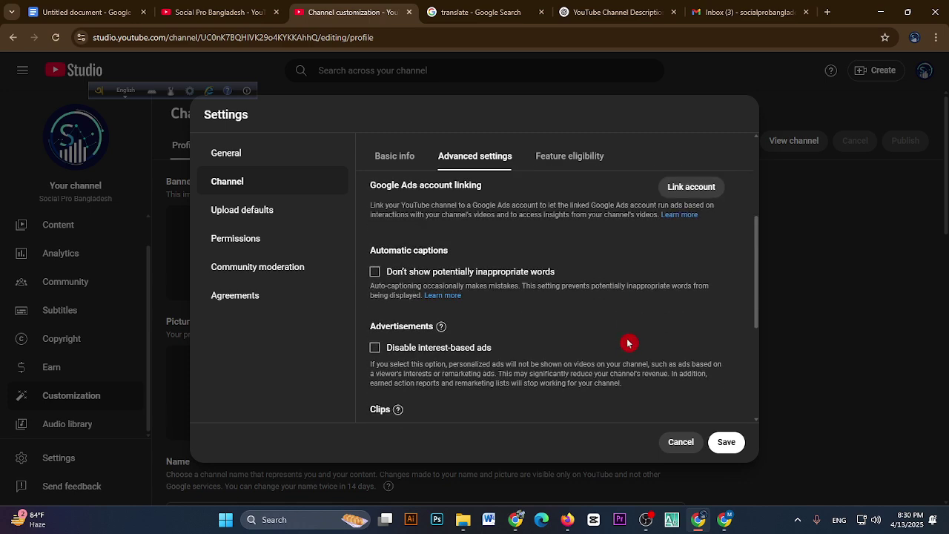
scroll(485, 396, "down", 3)
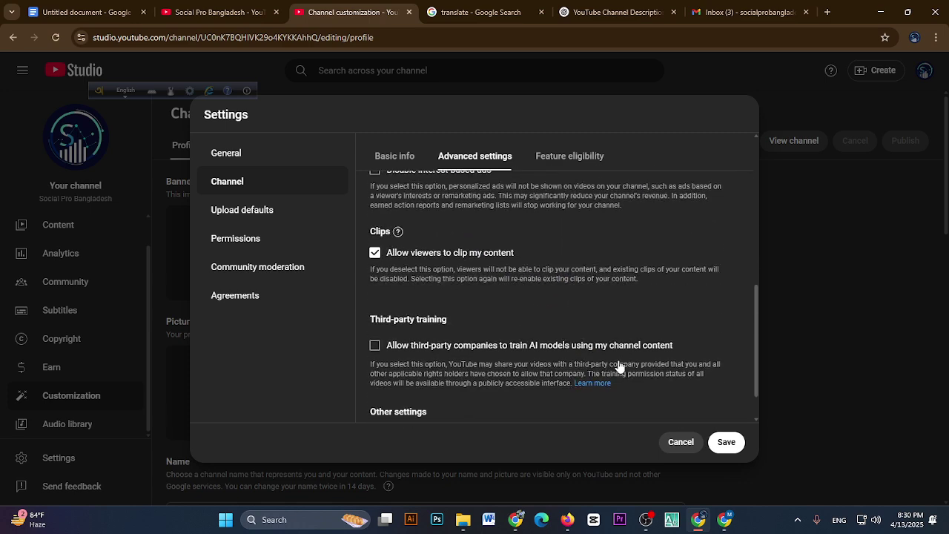
left_click(727, 443)
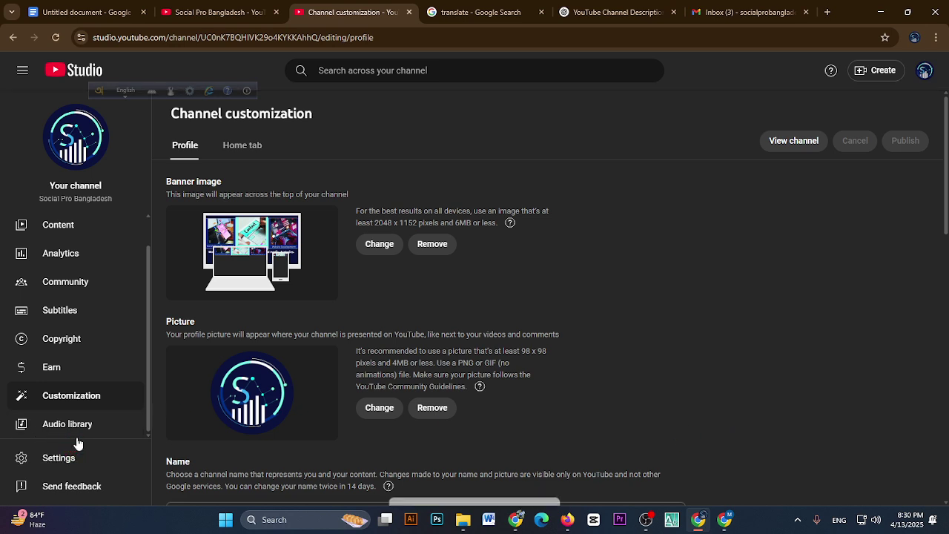
left_click(74, 456)
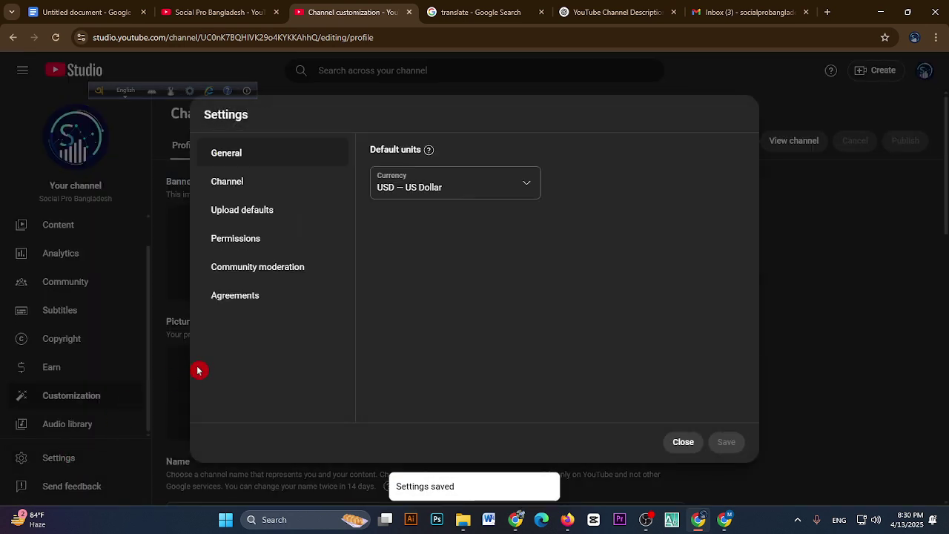
Step: Review the Feature eligibility tab, expanding the Standard and Intermediate features details
left_click(268, 184)
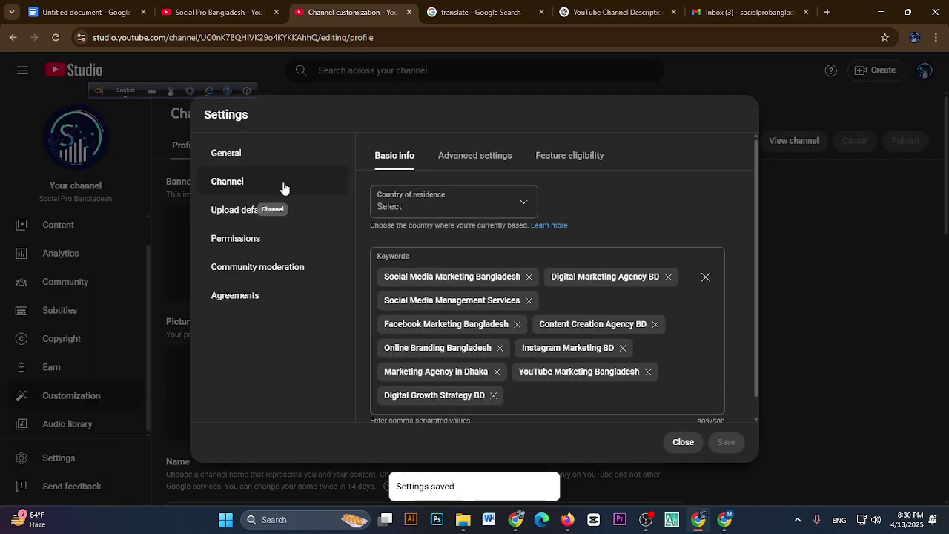
left_click(492, 157)
left_click(559, 159)
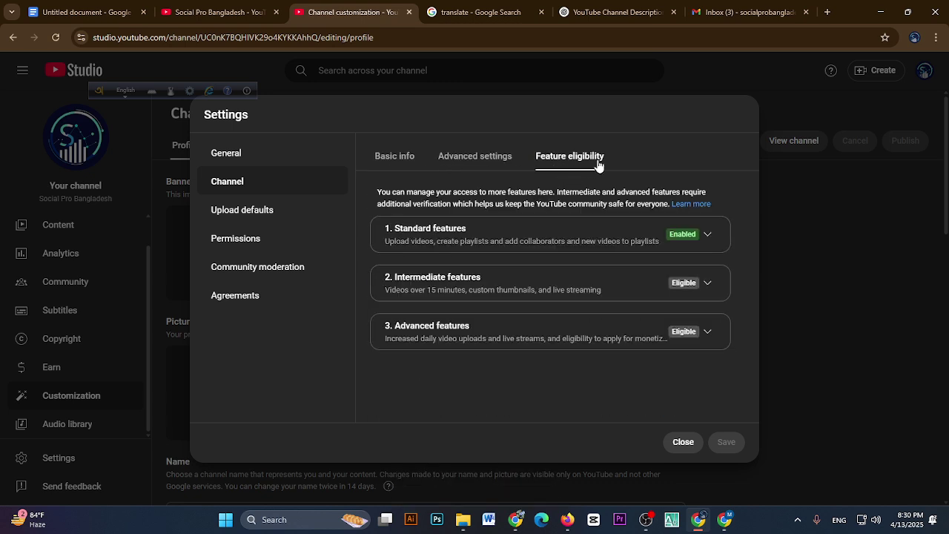
left_click(714, 236)
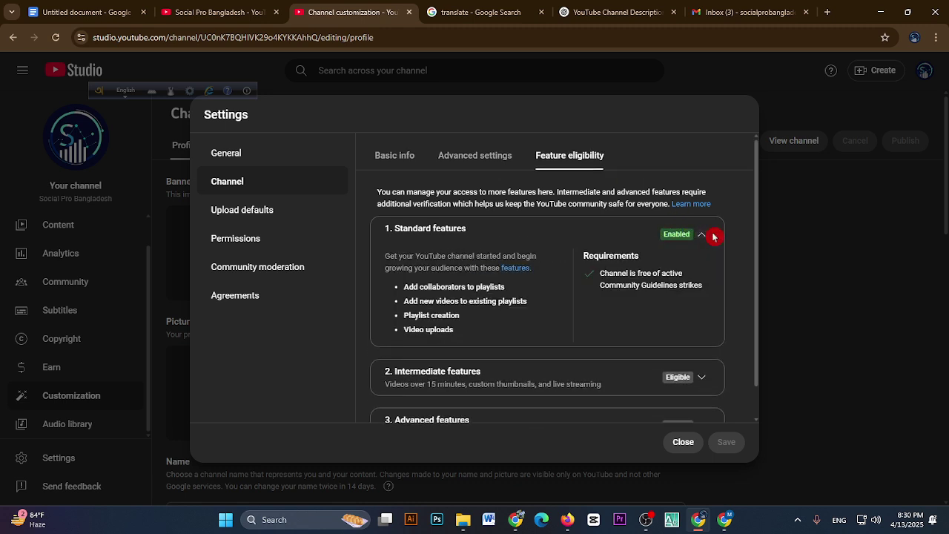
scroll(706, 252, "down", 1)
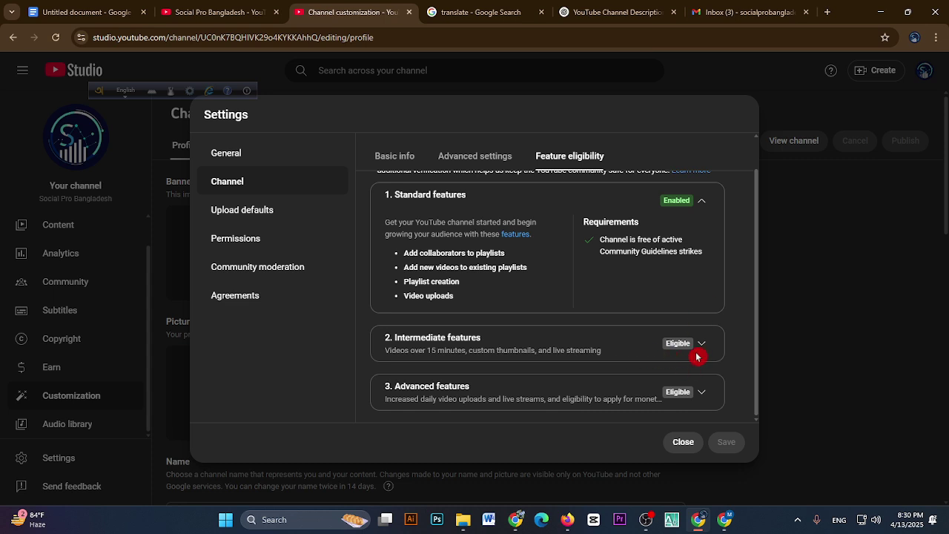
left_click(703, 344)
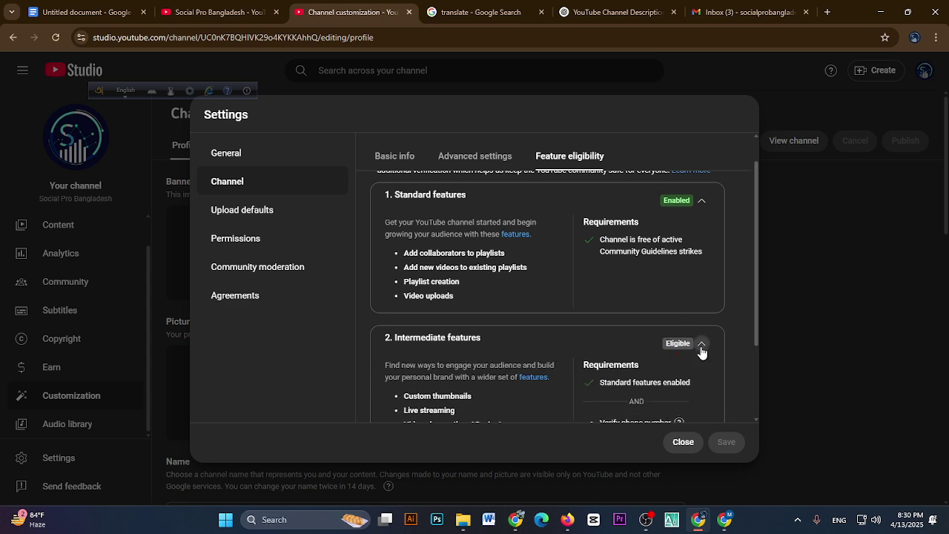
scroll(616, 349, "down", 2)
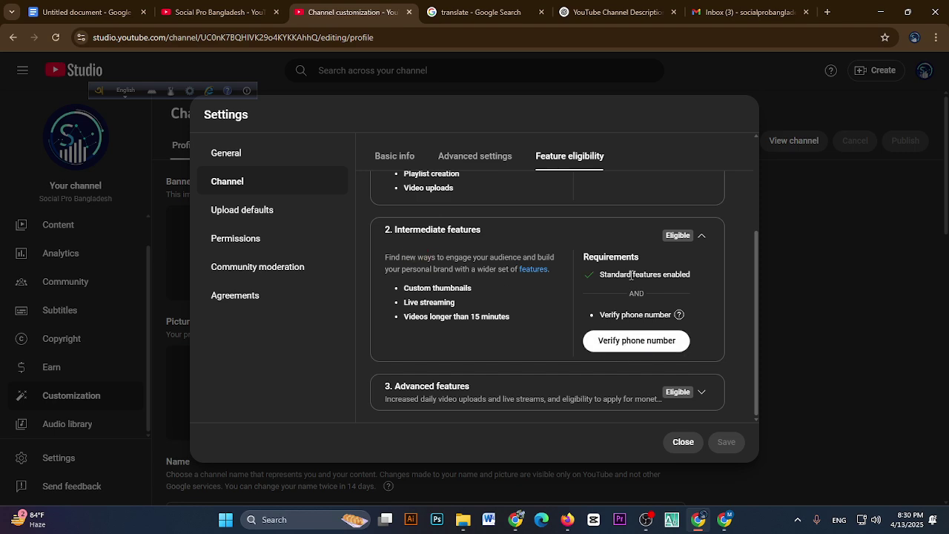
Step: Expand Advanced features and read the Video verification, Valid ID and Channel history explanations
left_click(703, 237)
left_click(697, 401)
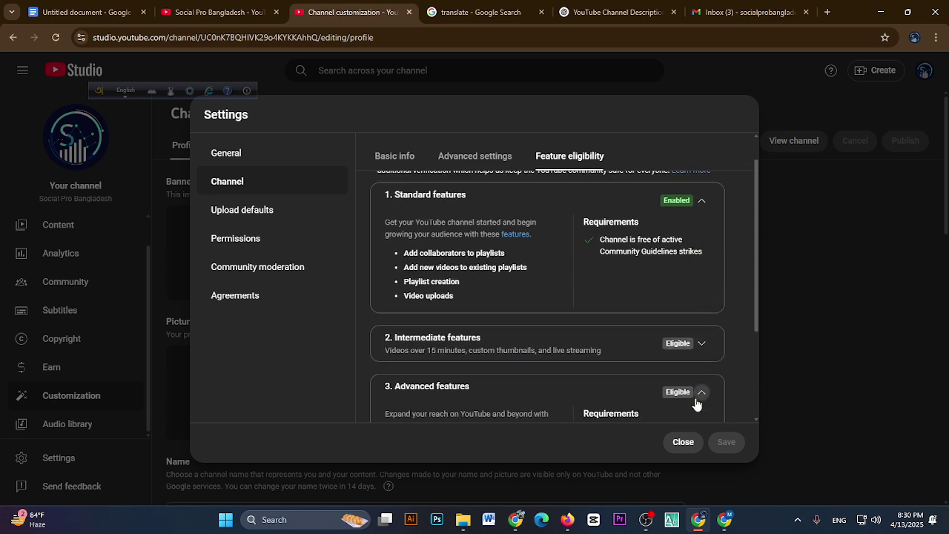
scroll(747, 324, "down", 1)
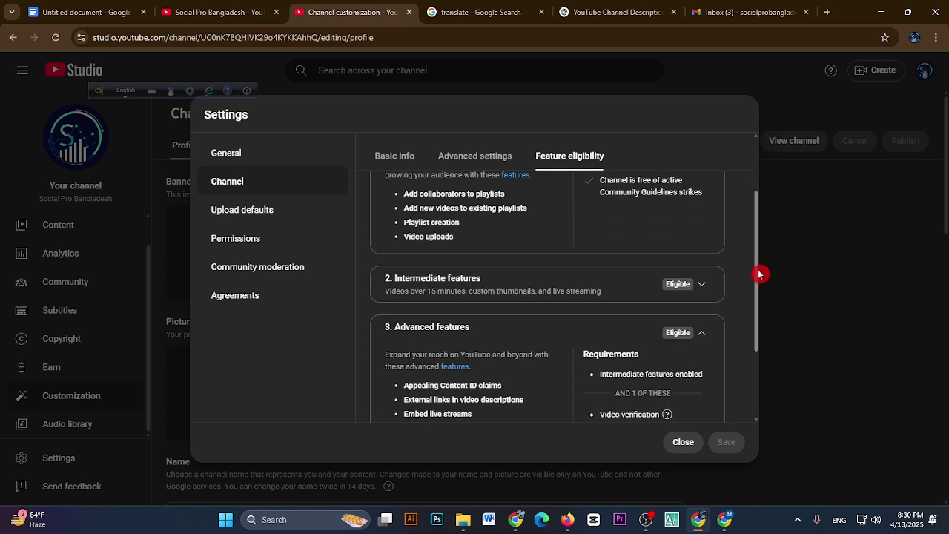
left_click_drag(758, 273, 777, 343)
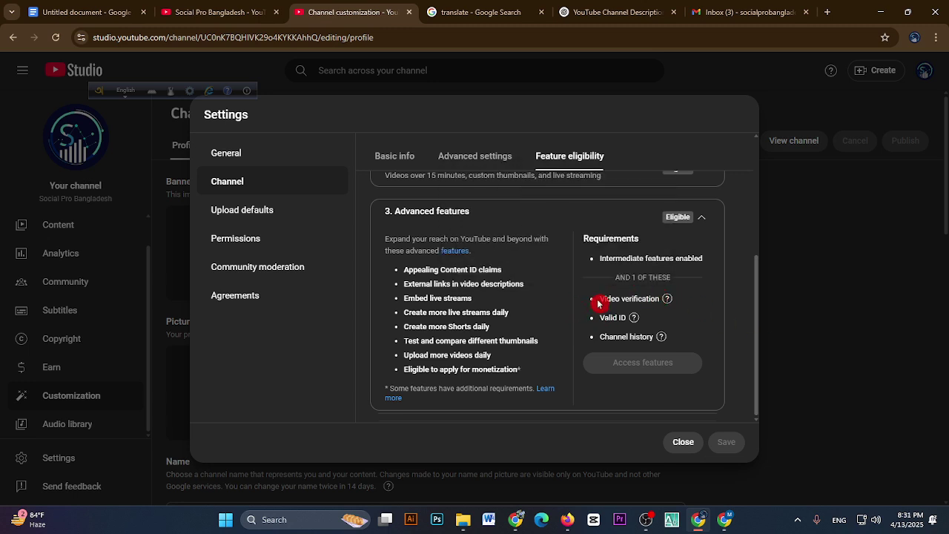
left_click_drag(598, 304, 656, 305)
left_click(599, 324)
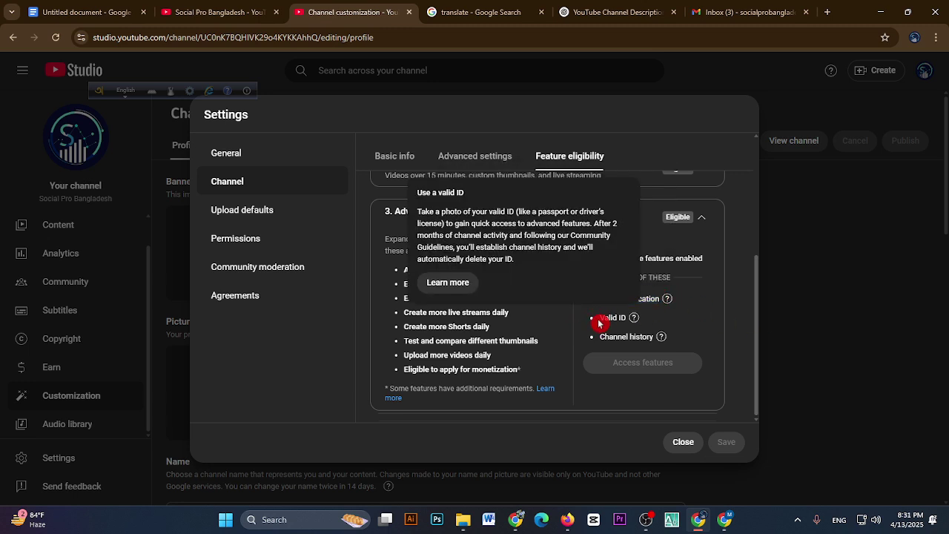
left_click_drag(599, 338, 647, 346)
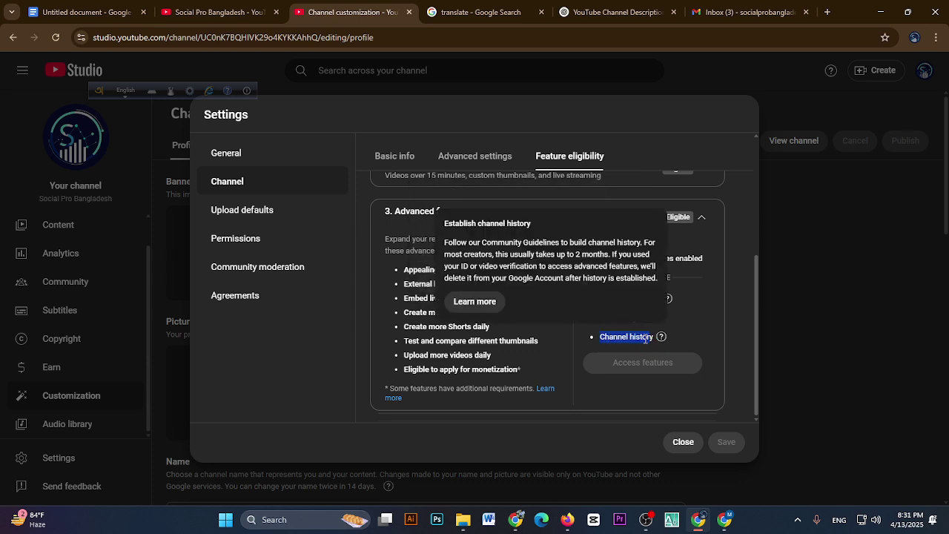
left_click(645, 338)
left_click(625, 263)
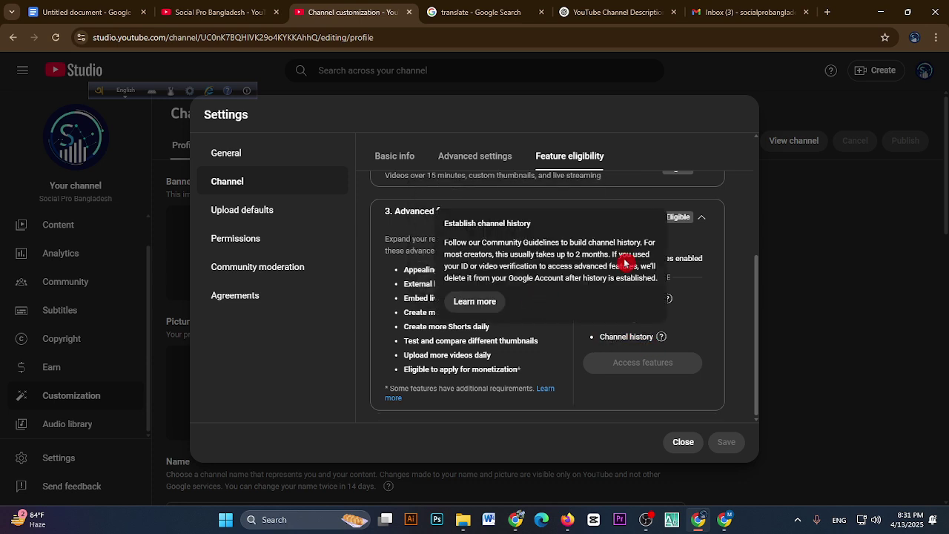
left_click(689, 243)
left_click_drag(600, 337, 647, 338)
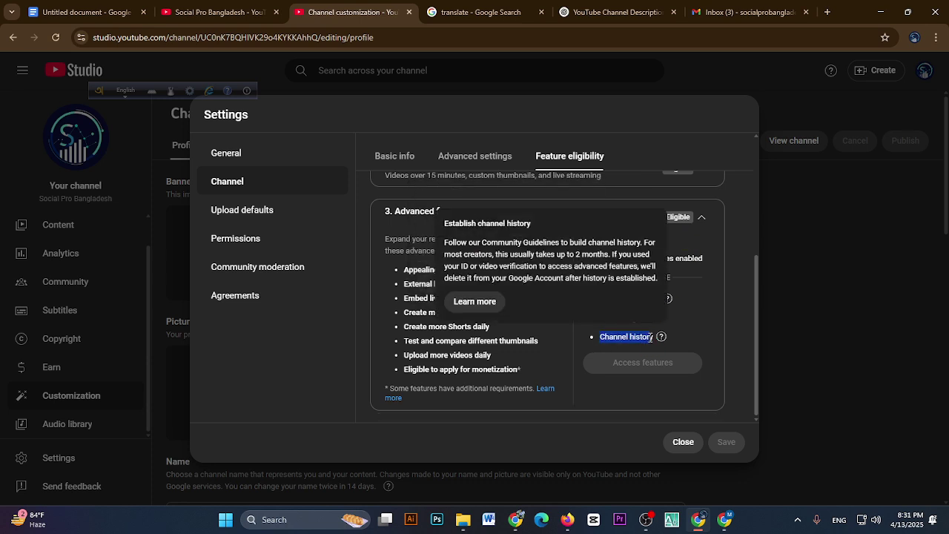
left_click(650, 338)
Step: Expand Intermediate features again and start phone number verification
scroll(689, 228, "up", 3)
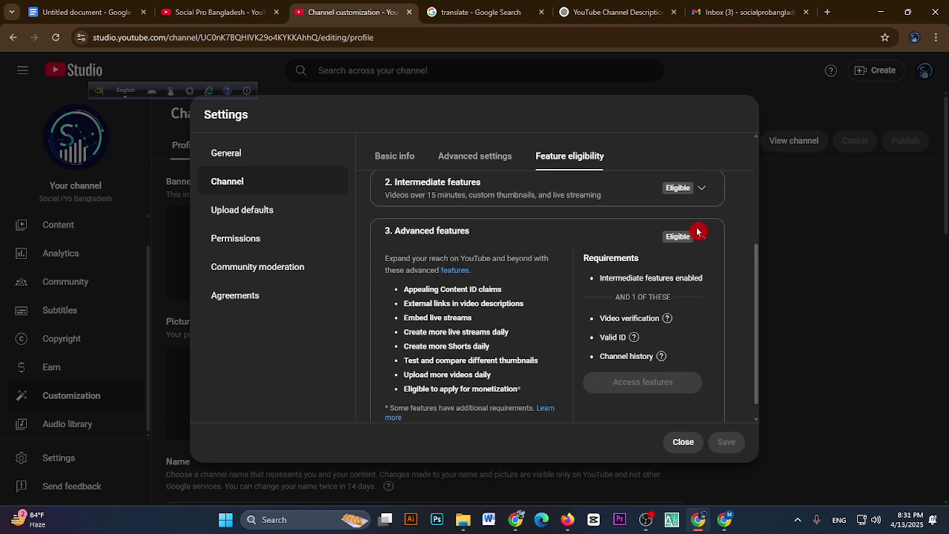
left_click(703, 255)
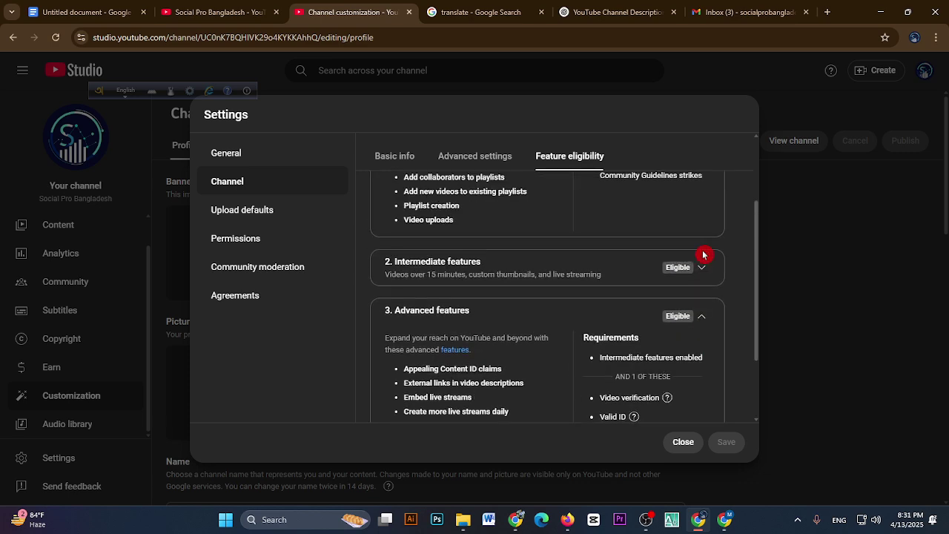
scroll(705, 329, "down", 1)
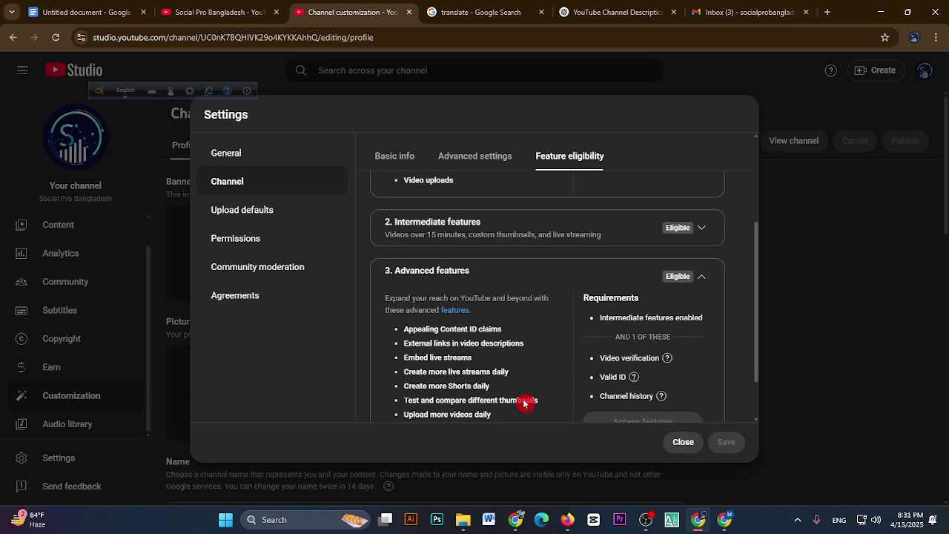
left_click(700, 230)
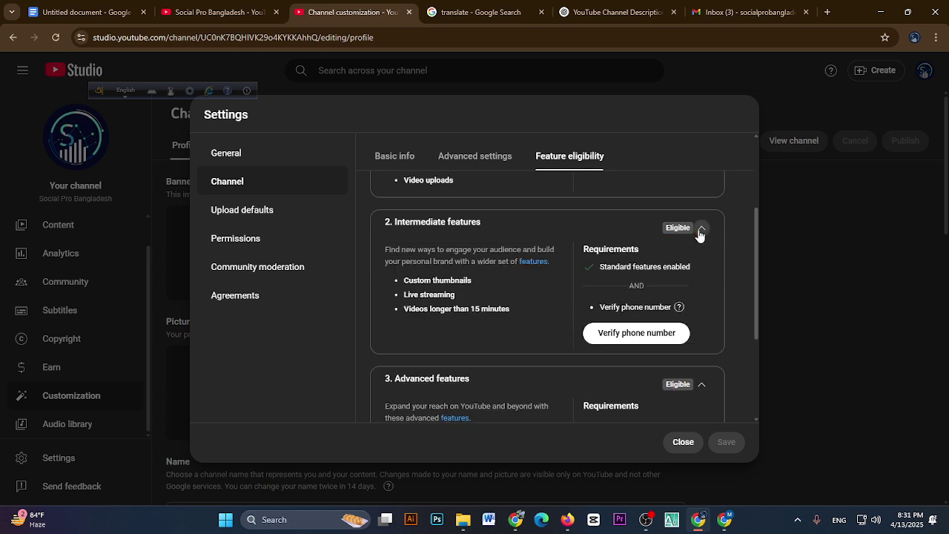
left_click(642, 341)
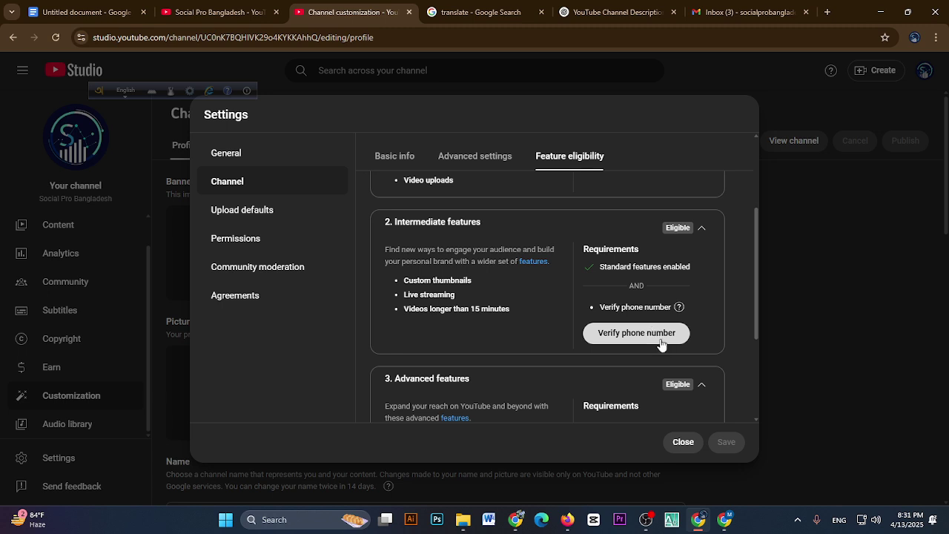
Step: Close Settings, check the Home tab, and return to the Profile tab
left_click(680, 442)
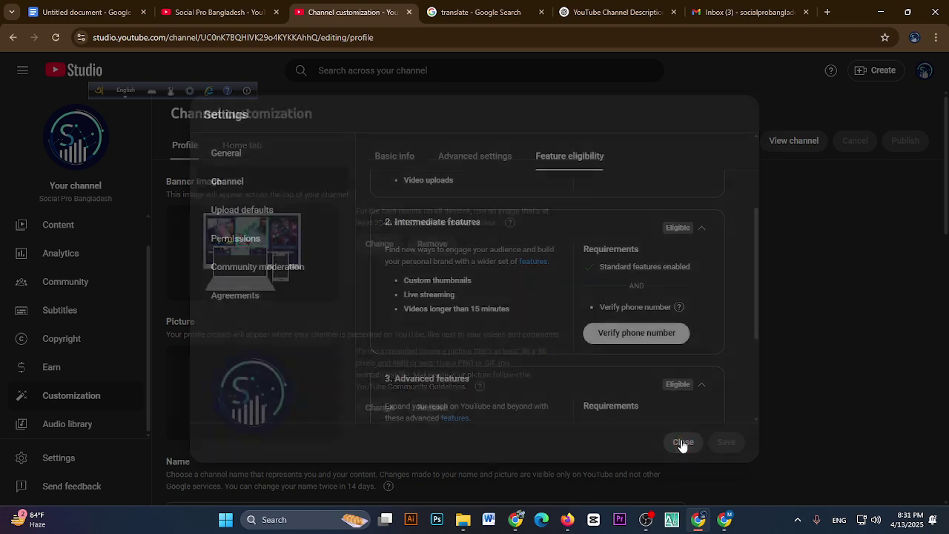
left_click(53, 457)
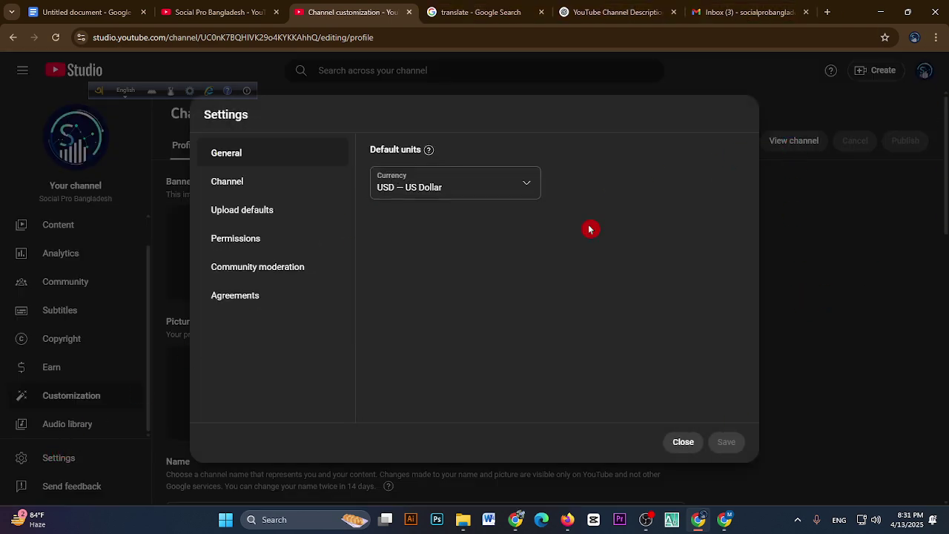
left_click(697, 443)
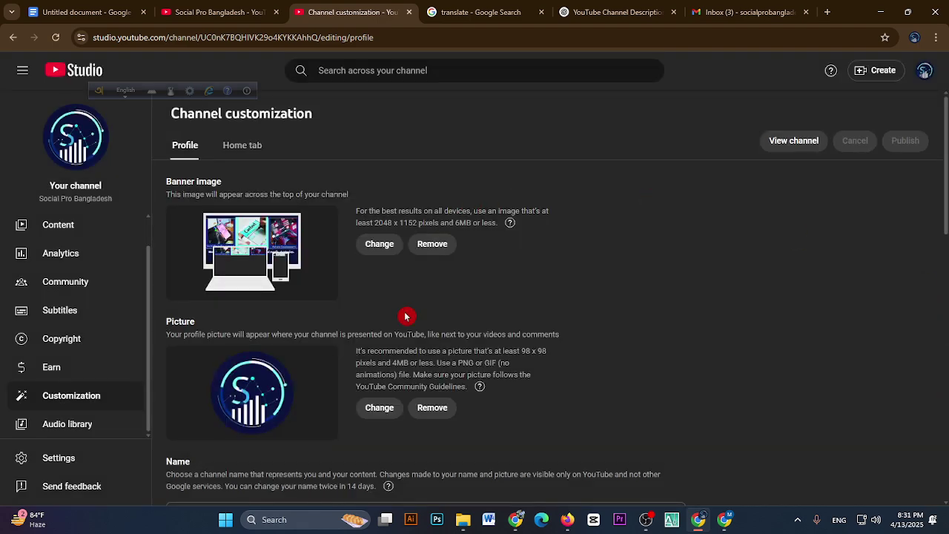
left_click(242, 145)
left_click(195, 148)
Step: Read the JOB 13 doc's fifth and sixth instructions, then return to Channel customization
left_click(85, 11)
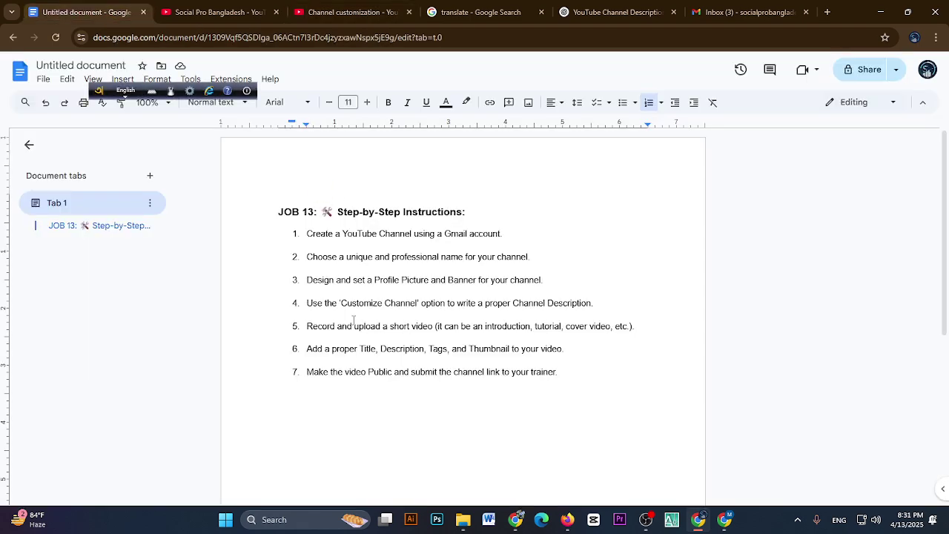
left_click_drag(309, 333, 431, 330)
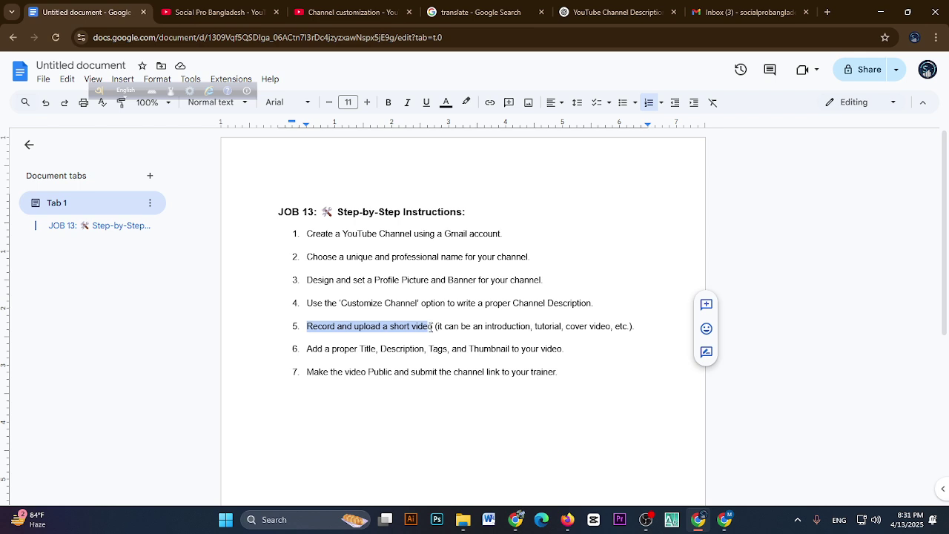
left_click_drag(432, 327, 626, 326)
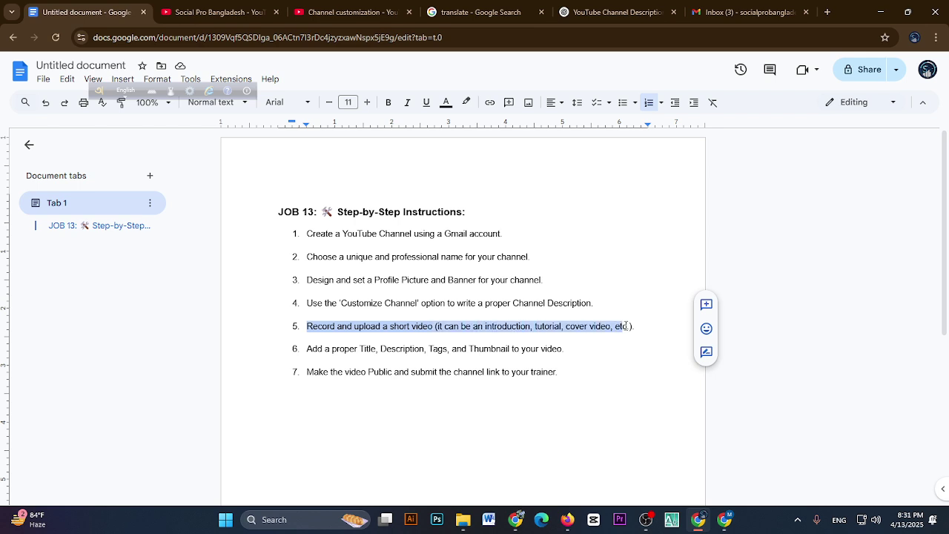
left_click_drag(304, 355, 560, 349)
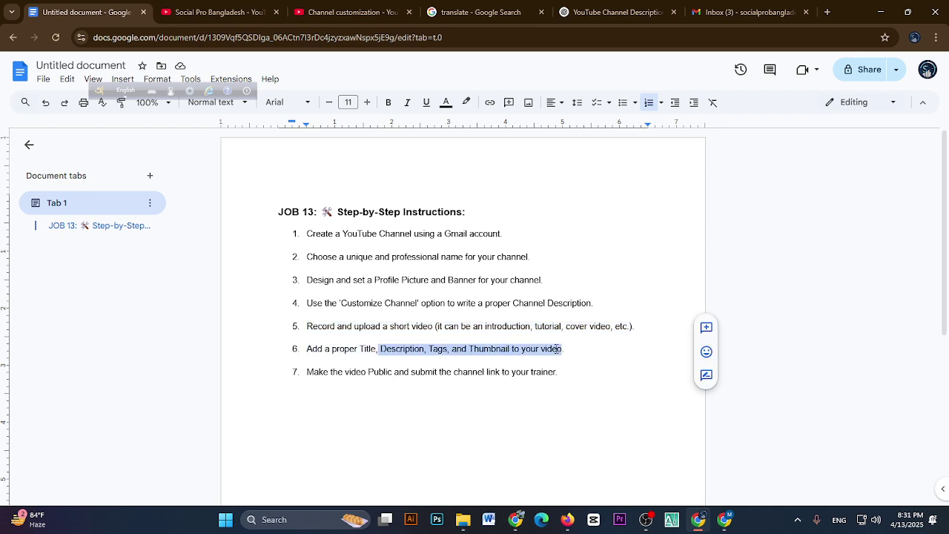
left_click(371, 11)
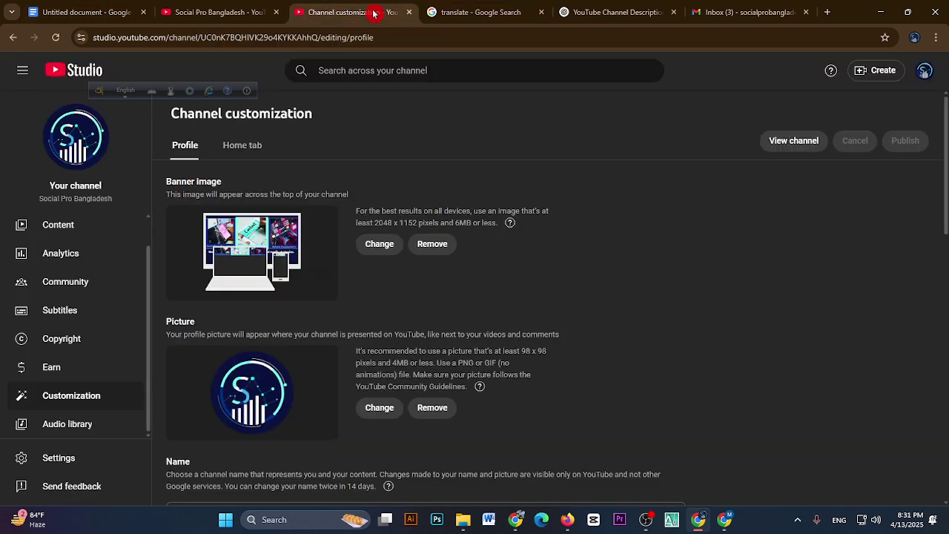
Step: Close the Social Pro Bangladesh channel, translate, ChatGPT and Gmail tabs
left_click(259, 11)
left_click(275, 12)
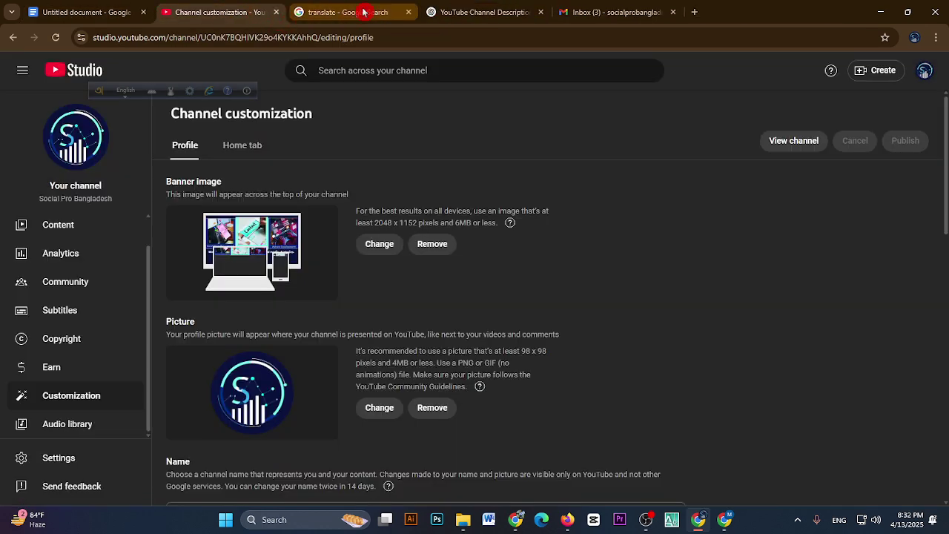
left_click(400, 12)
left_click(409, 12)
left_click(409, 12)
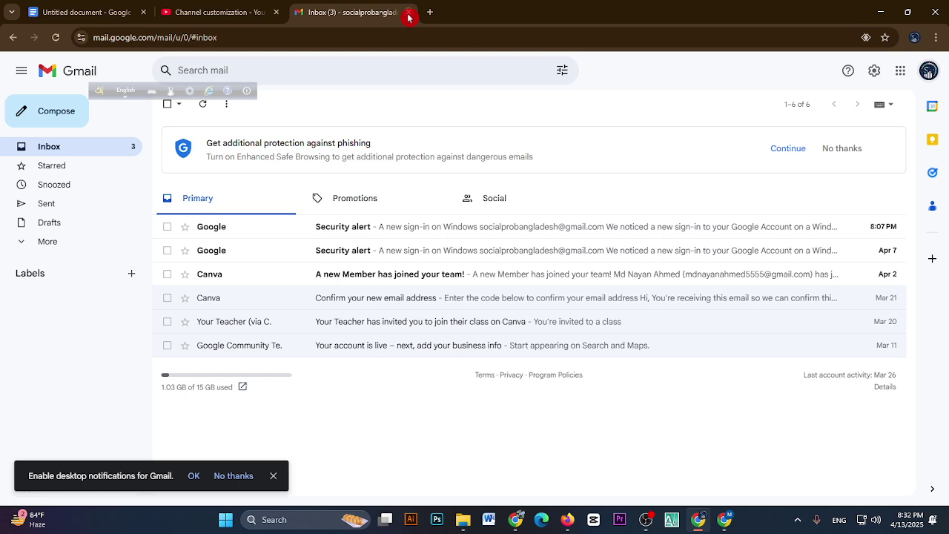
left_click(408, 12)
Step: Load canva.com in a new tab, then close that tab
left_click(318, 12)
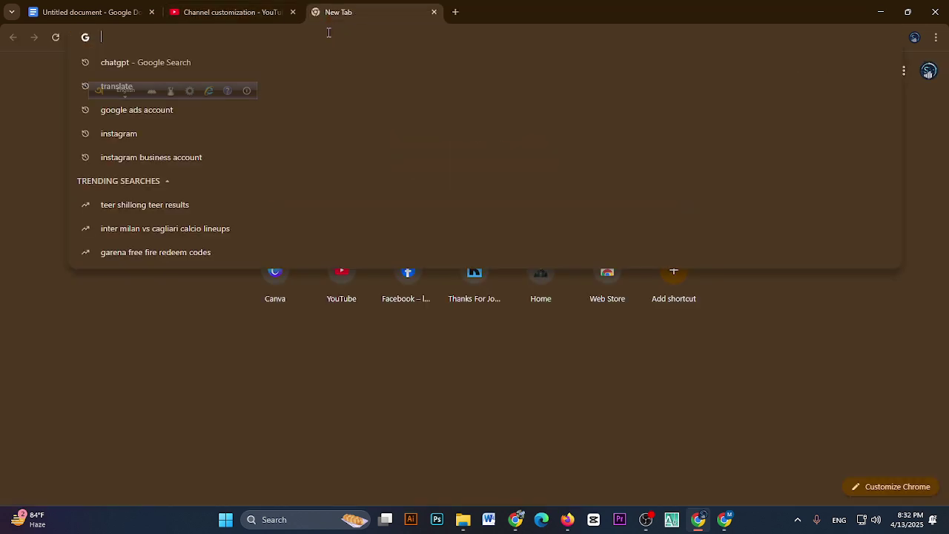
type("pi")
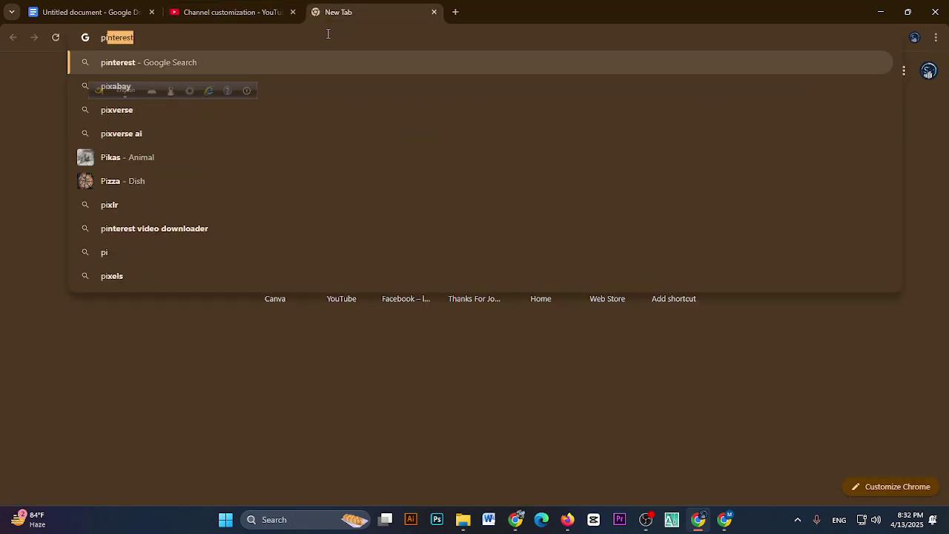
key("BackSpace")
key("BackSpace")
key("BackSpace")
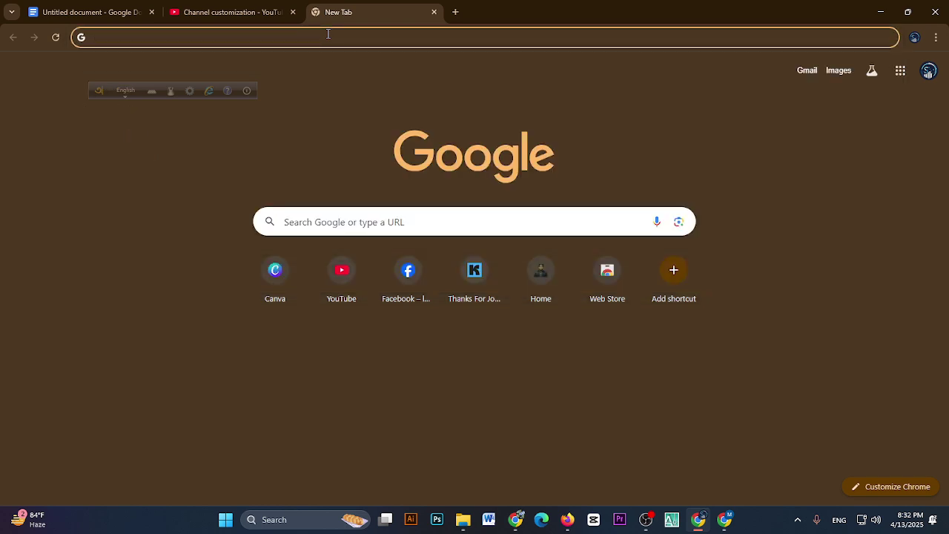
type("canv")
key("Return")
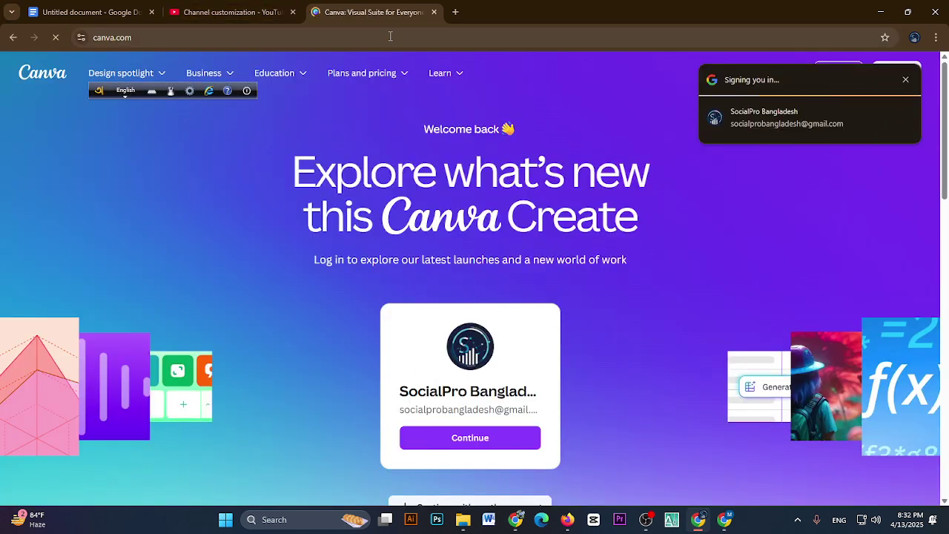
left_click(434, 12)
Step: Bring the Chrome window with the Daily Vlogger Canva design to the front
left_click(516, 519)
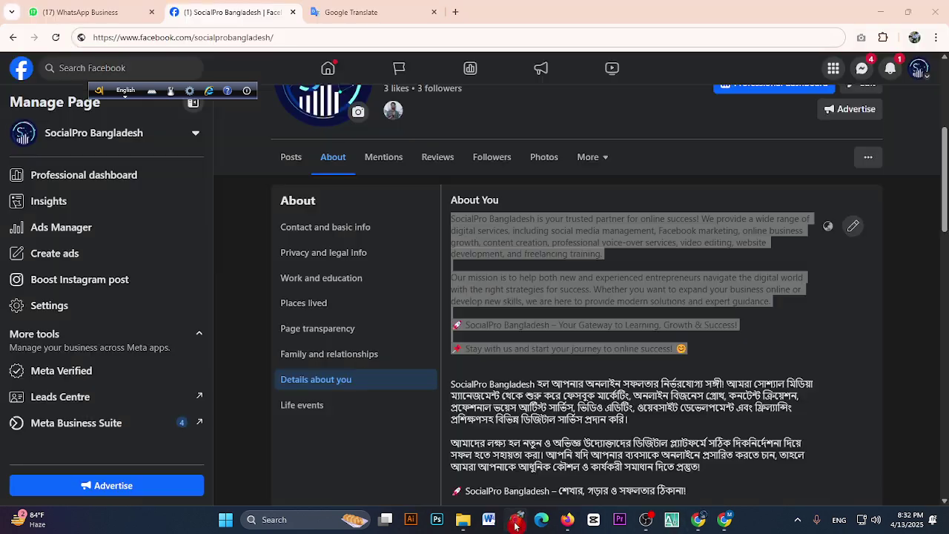
left_click(723, 522)
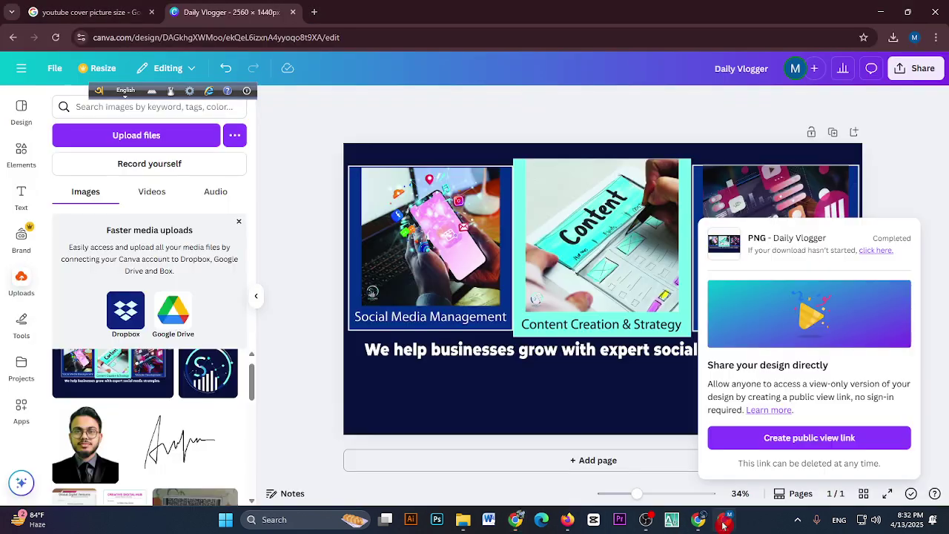
left_click(314, 12)
Step: Load canva.com and start a design from the Red and White Modern Subscribe Button Video template
type("canva")
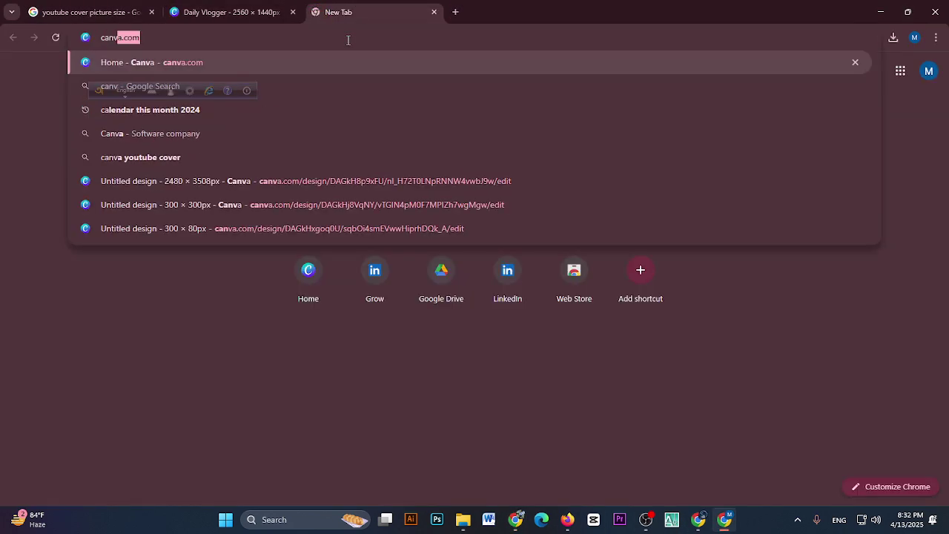
key("Return")
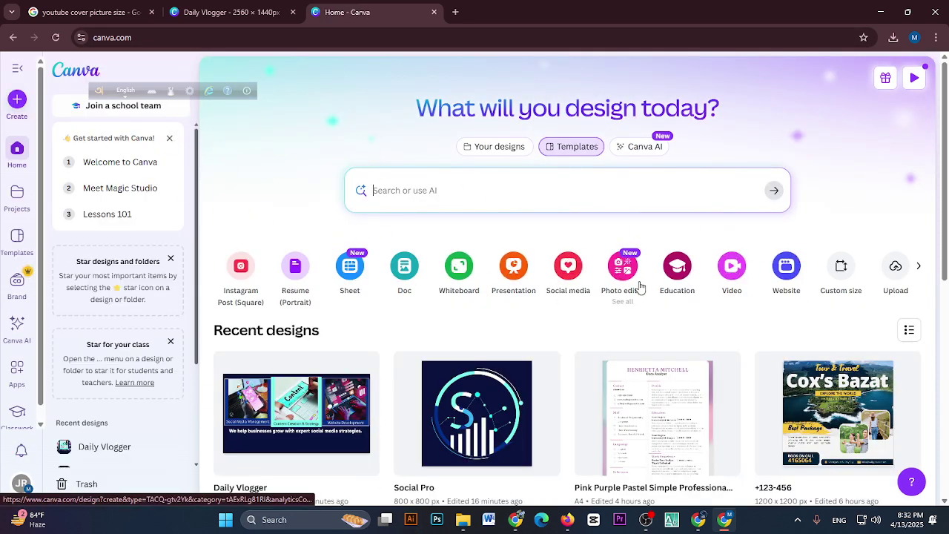
left_click(569, 269)
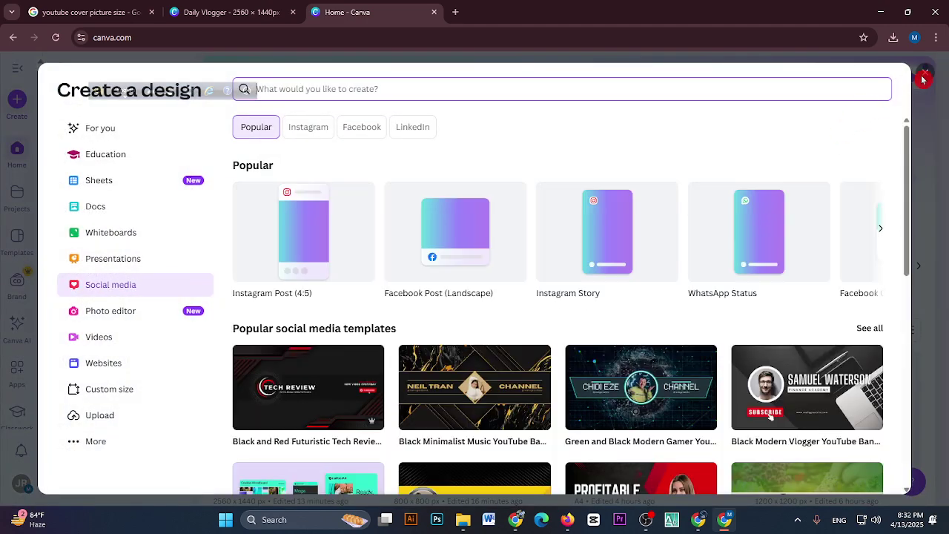
left_click(926, 73)
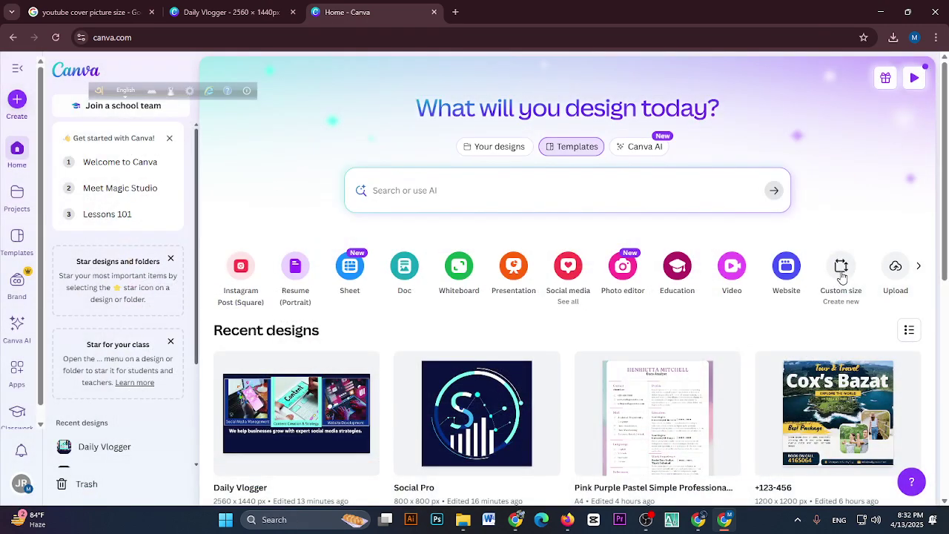
scroll(716, 255, "down", 1)
left_click(733, 250)
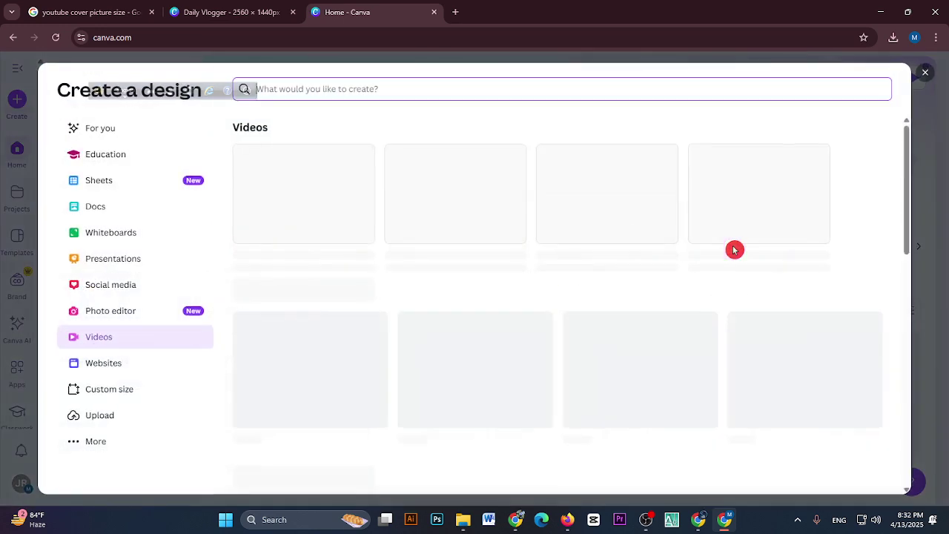
scroll(440, 329, "down", 2)
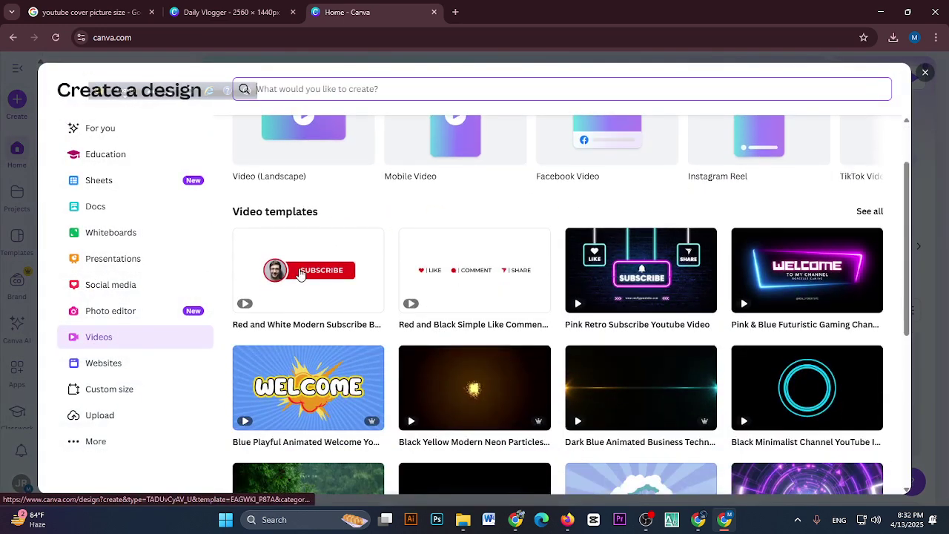
left_click(300, 276)
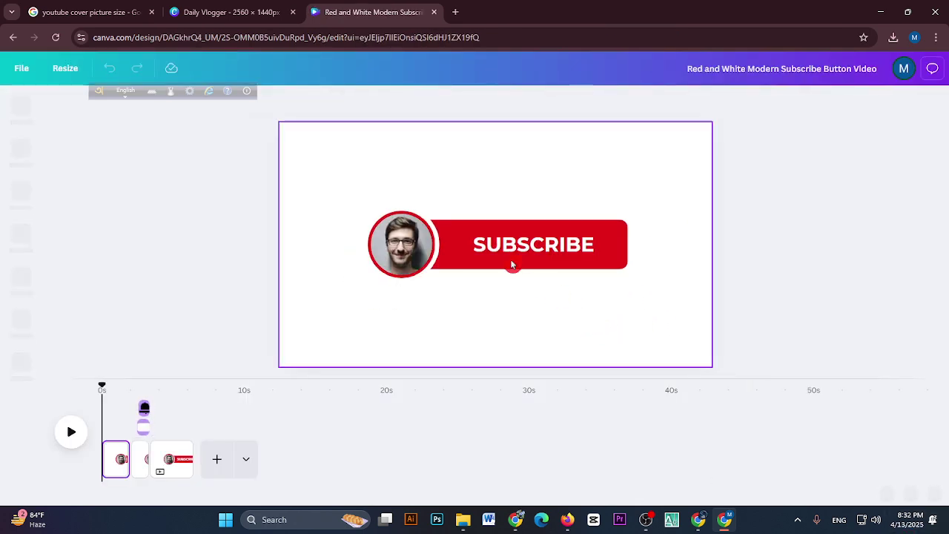
Step: Replace the circle frame's stock photo with the uploaded portrait, adjust its crop, and preview
double_click(404, 260)
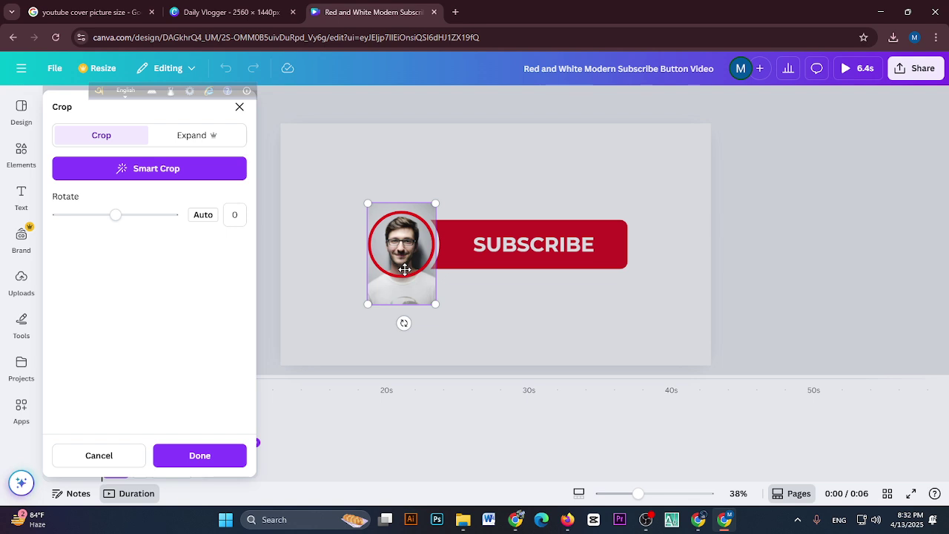
key("Delete")
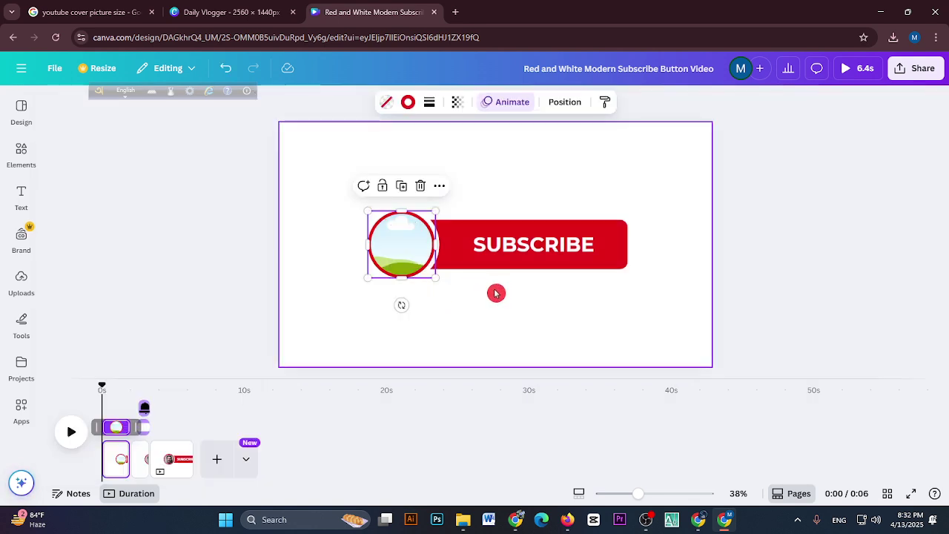
left_click(30, 286)
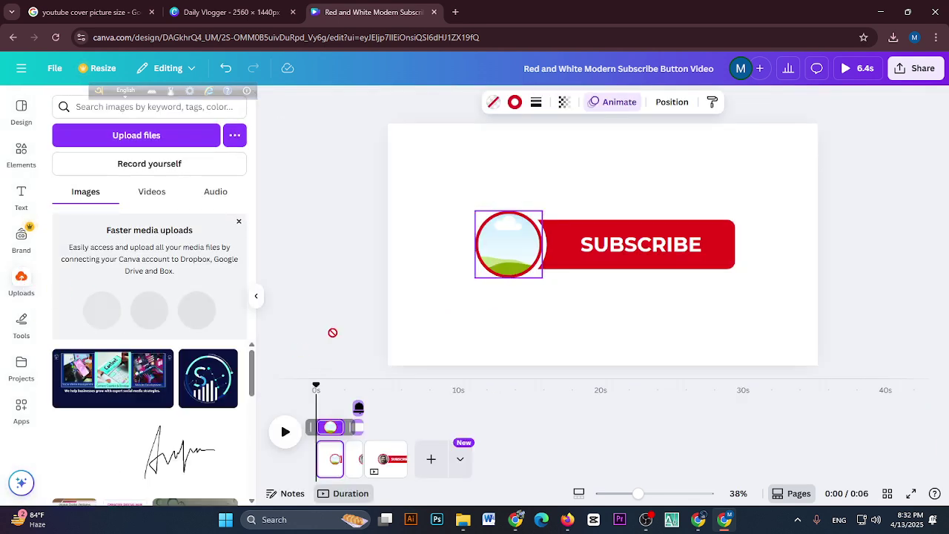
left_click_drag(332, 333, 509, 245)
double_click(511, 238)
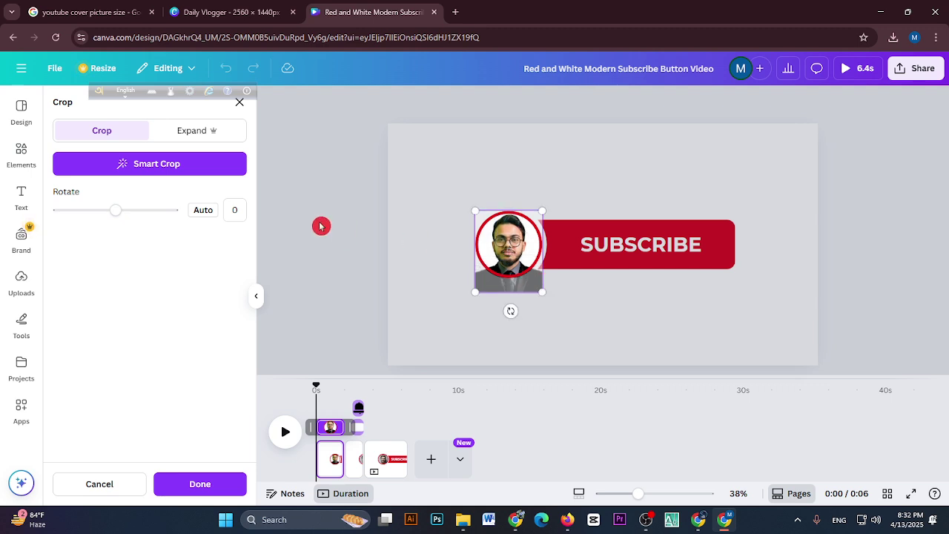
left_click(294, 216)
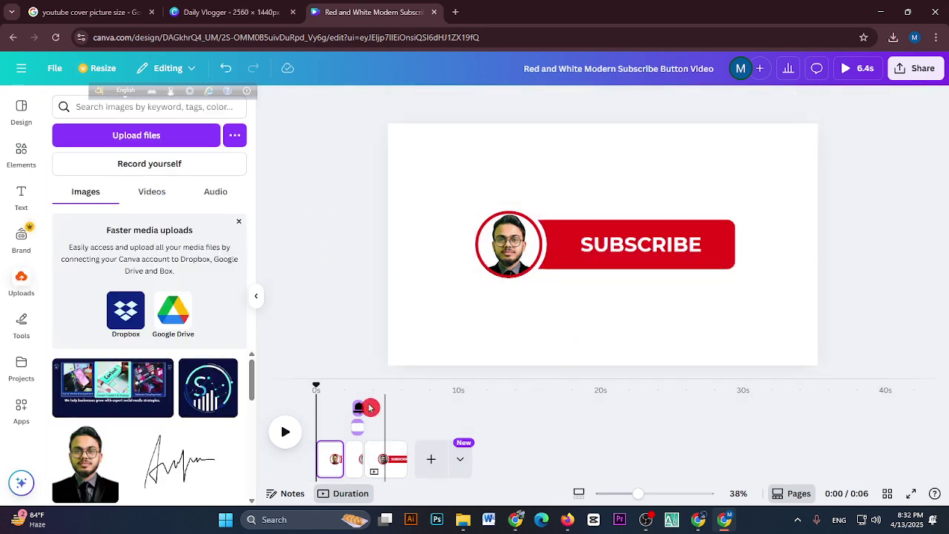
left_click(286, 433)
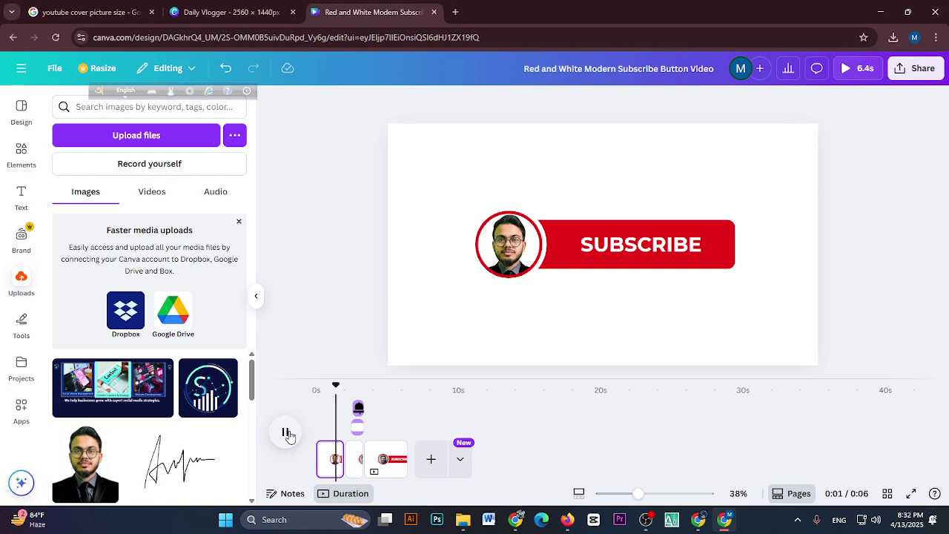
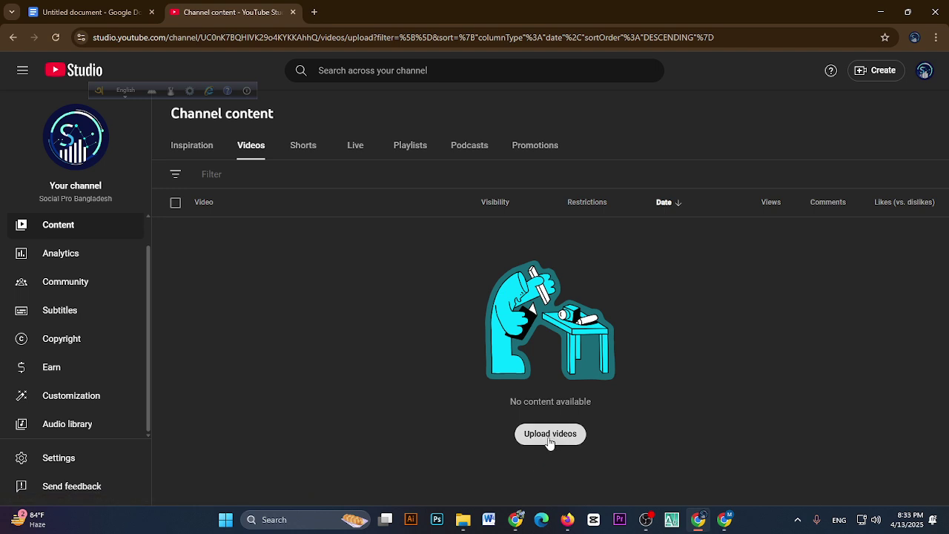
Step: Upload the Red and White Modern Subscribe Button Video MP4 from Downloads and empty its Title box
left_click(552, 436)
left_click(475, 347)
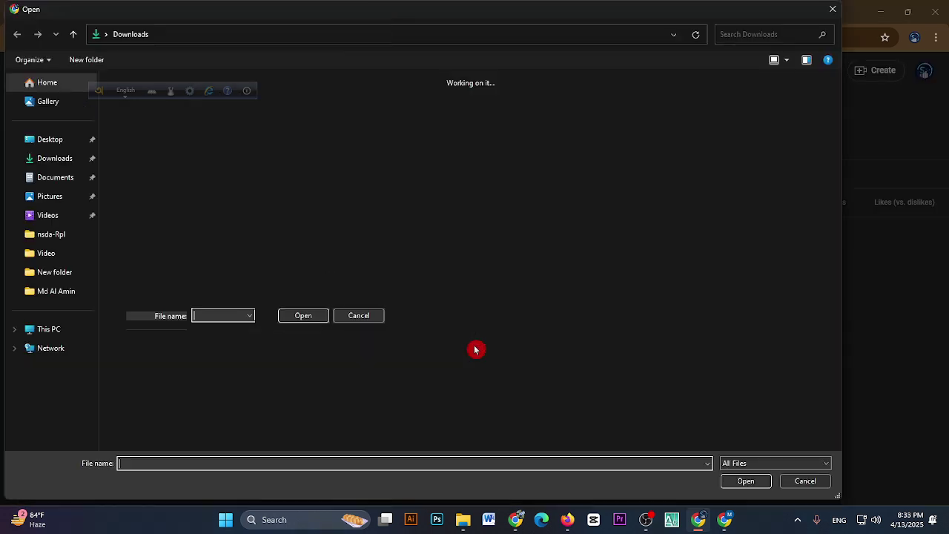
left_click(177, 192)
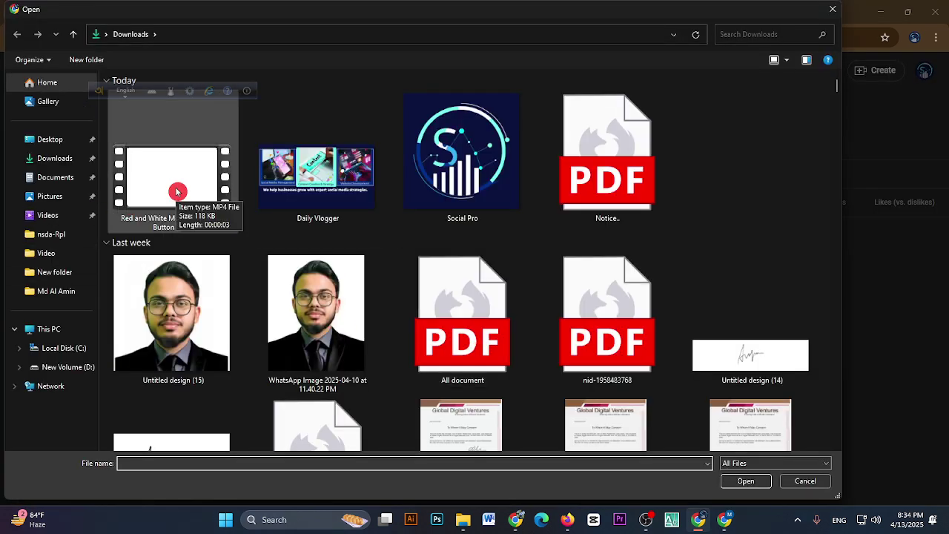
left_click(177, 191)
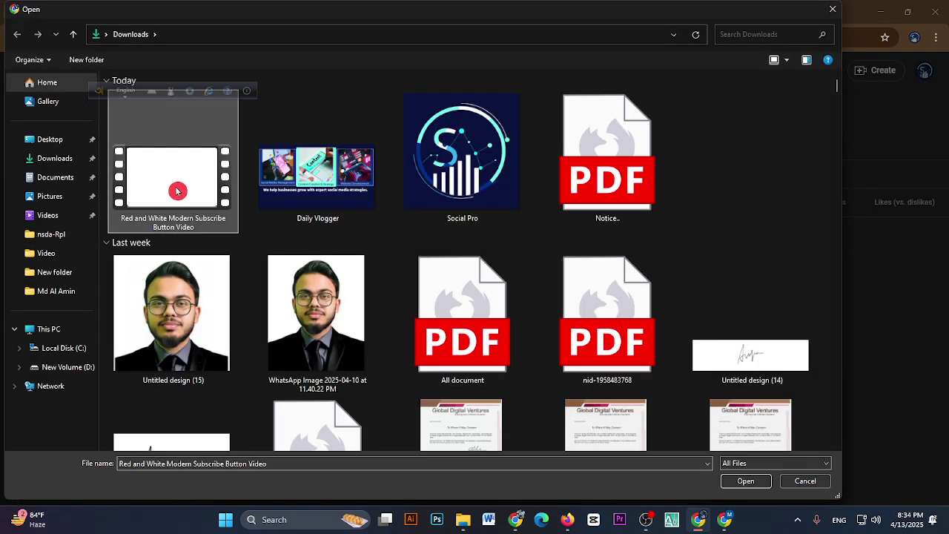
left_click(746, 483)
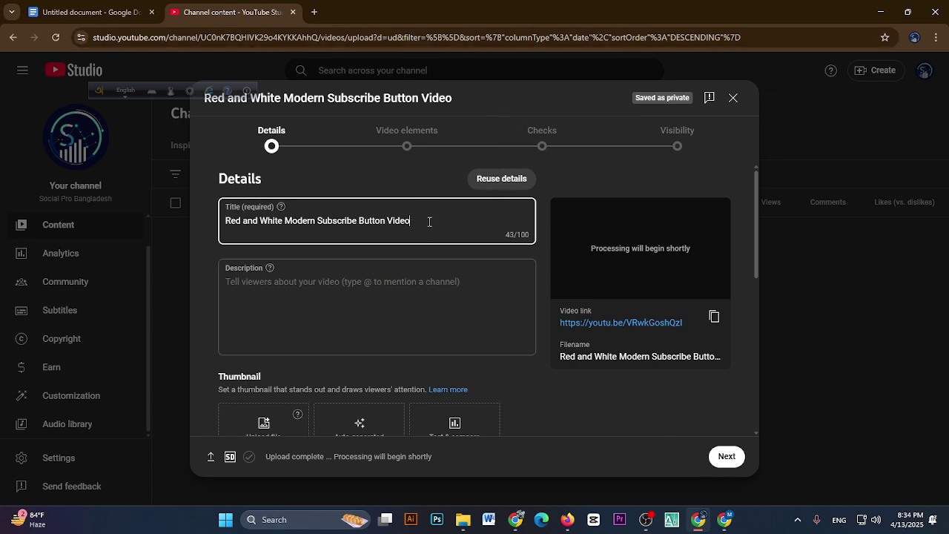
key("ctrl+a")
key("BackSpace")
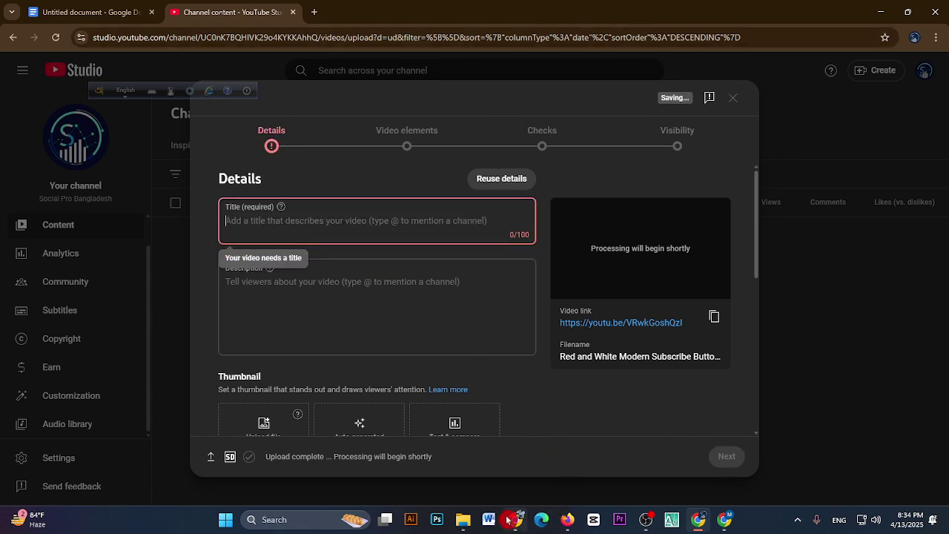
Step: Search Google for chatgpt in a new tab and launch ChatGPT from the Introducing ChatGPT page
left_click(521, 482)
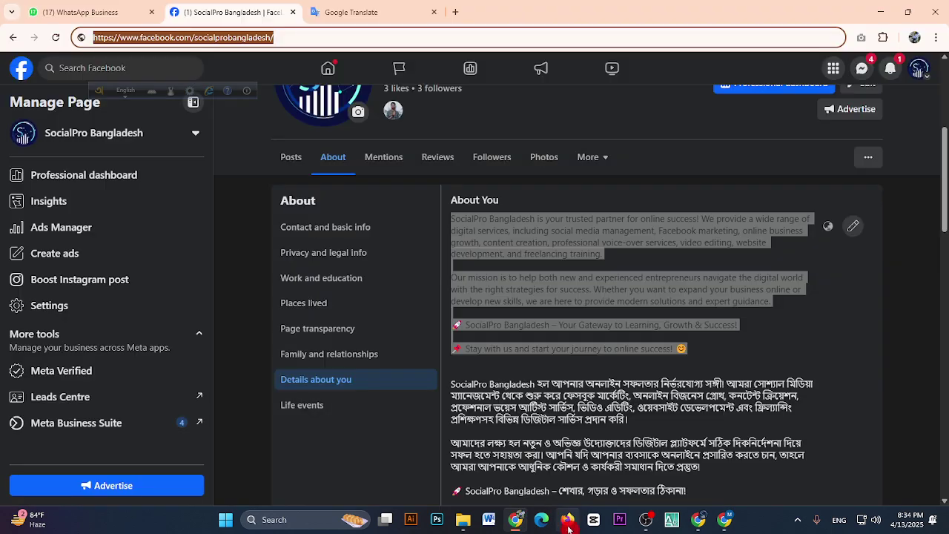
left_click(701, 525)
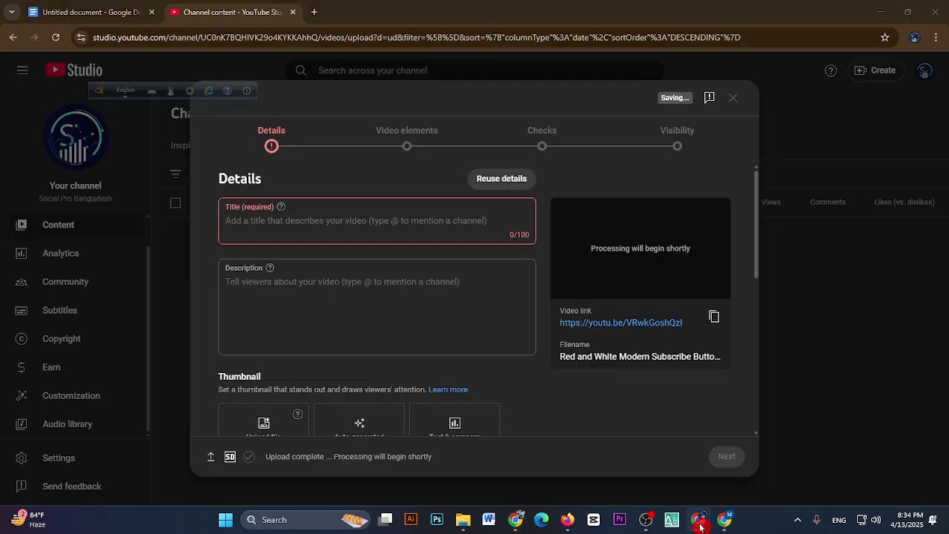
left_click(318, 13)
type("chat")
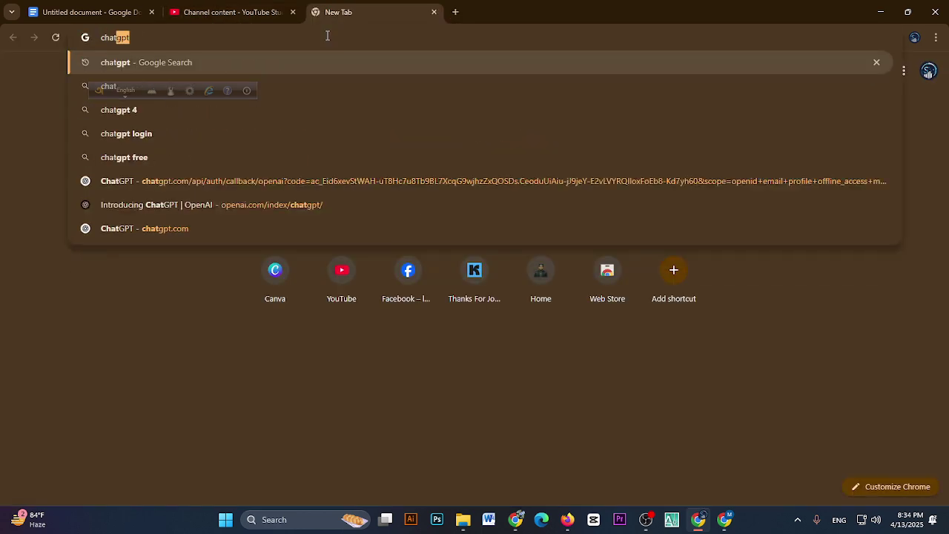
key("Return")
left_click(200, 187)
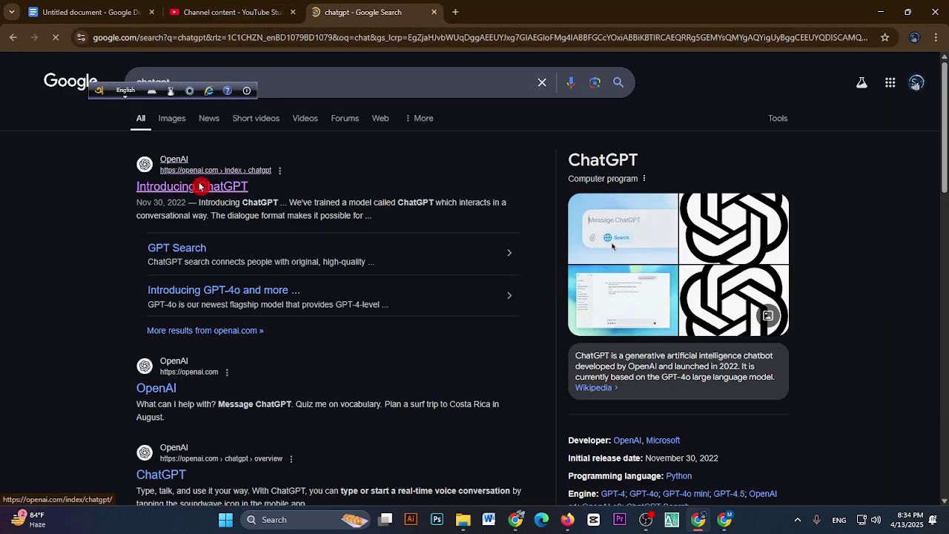
left_click(434, 220)
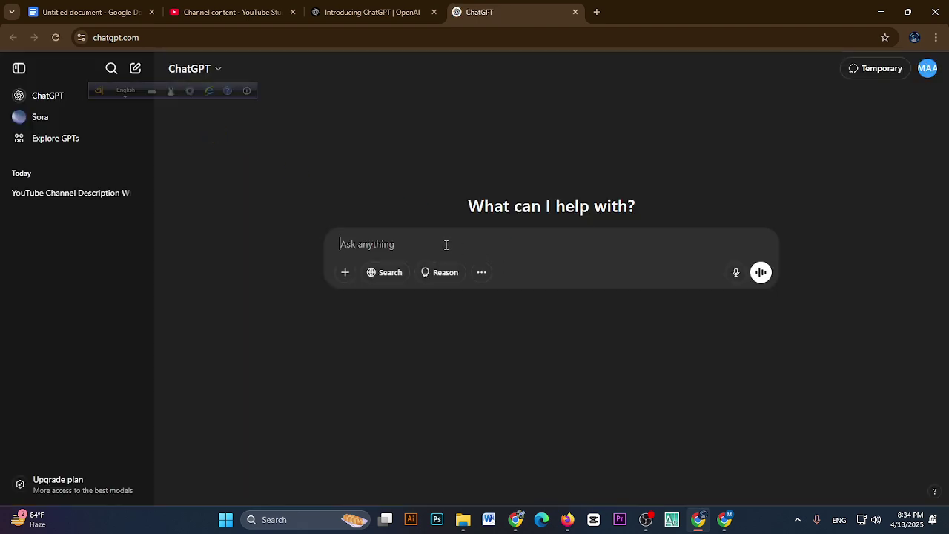
Step: Ask ChatGPT for a title and description for the channel intro video
type("ami")
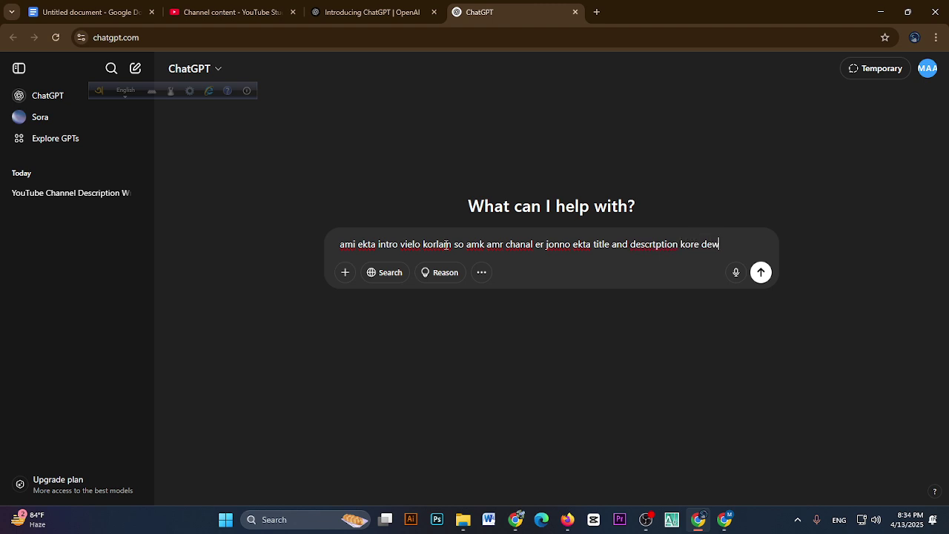
key("Return")
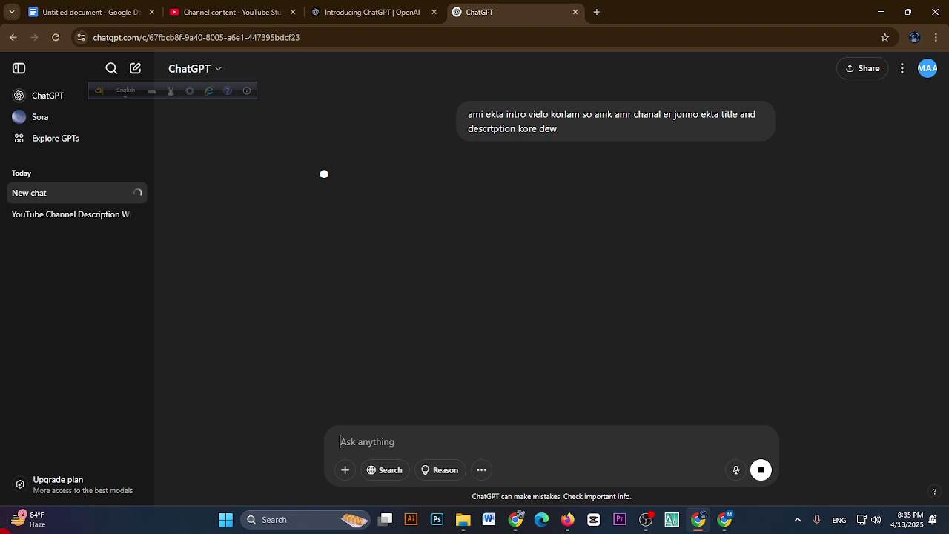
mouse_move(30, 519)
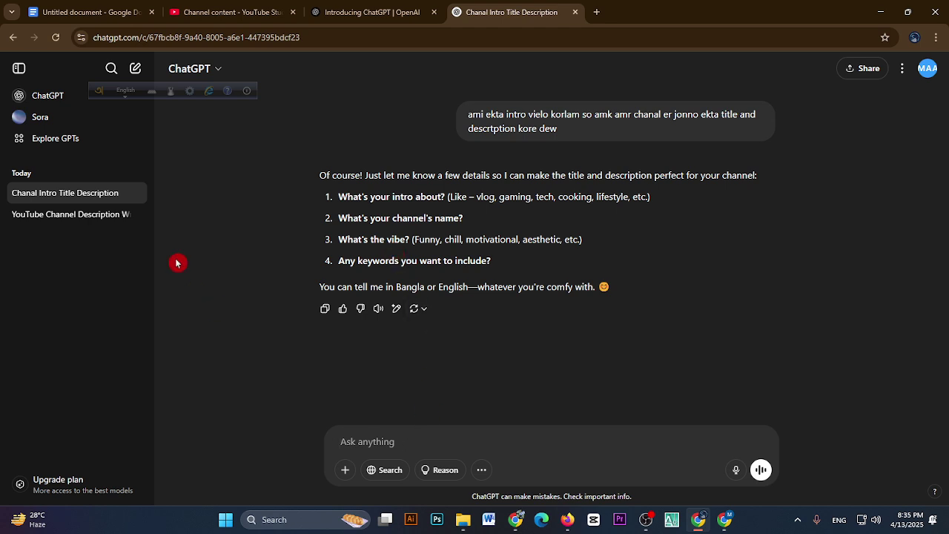
Step: Copy that request into the YouTube Channel Description chat and send it there
left_click(84, 215)
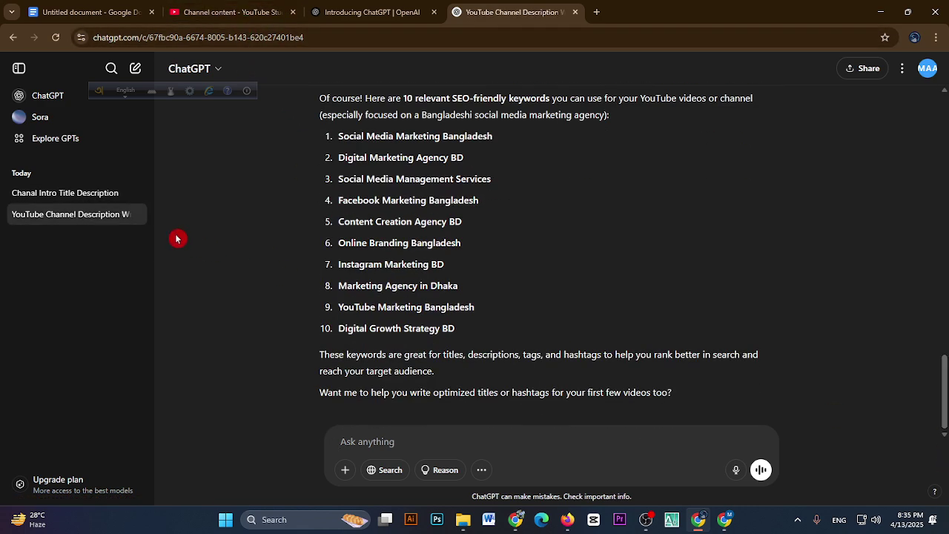
left_click(84, 193)
left_click_drag(469, 114, 569, 133)
key("ctrl+c")
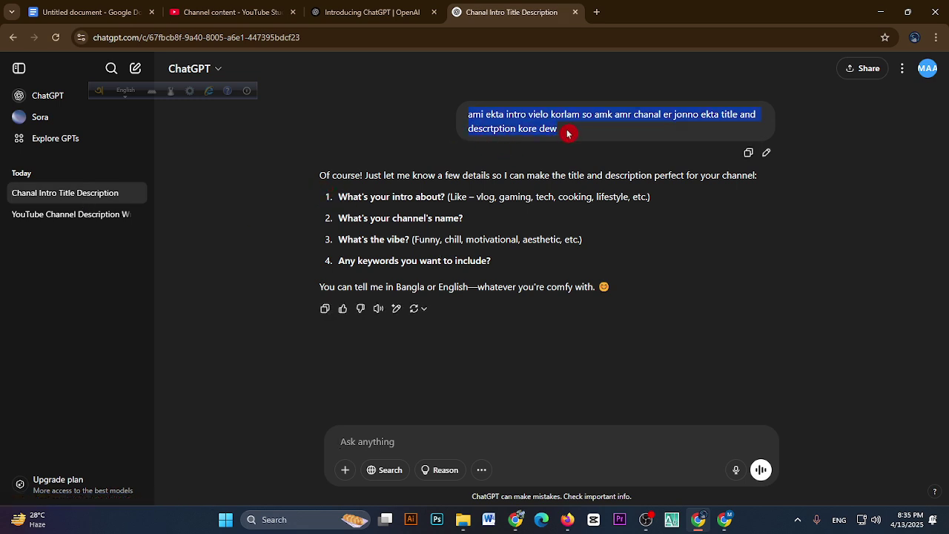
left_click(53, 215)
key("ctrl+v")
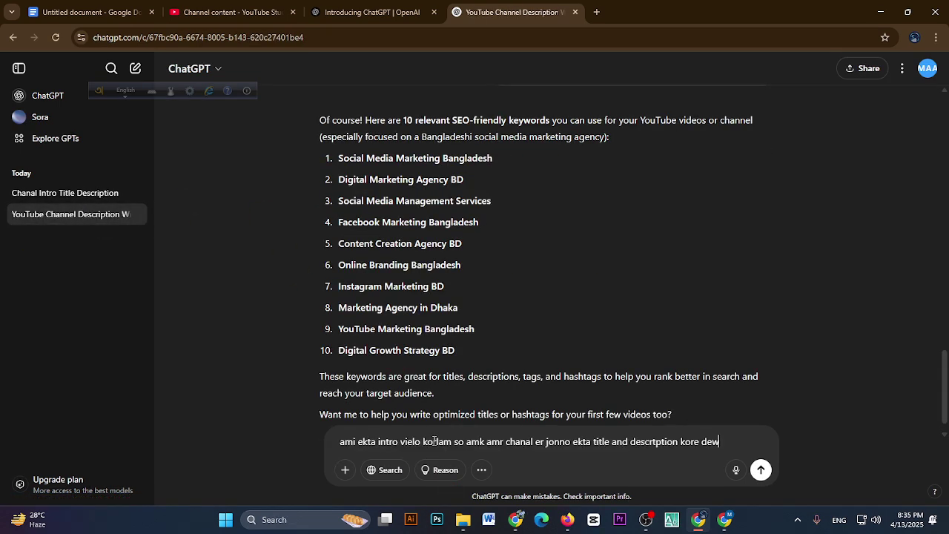
key("Return")
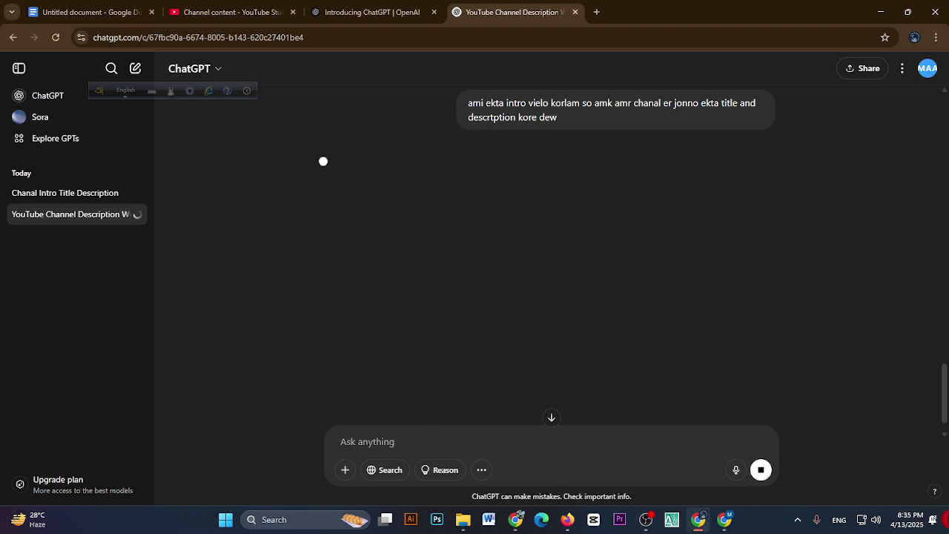
Step: Copy the suggested title line and return to the YouTube Studio title field
left_click_drag(945, 420, 945, 423)
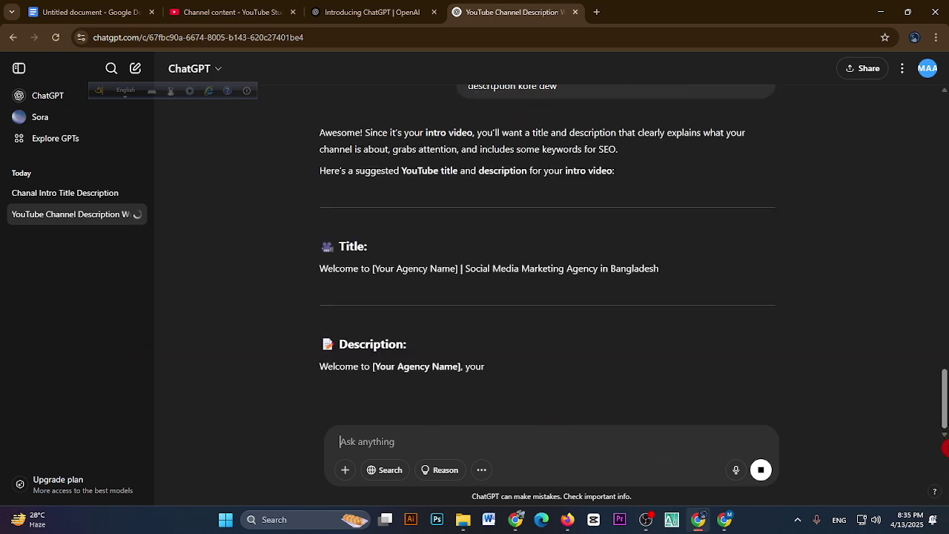
left_click_drag(319, 269, 674, 271)
key("ctrl+c")
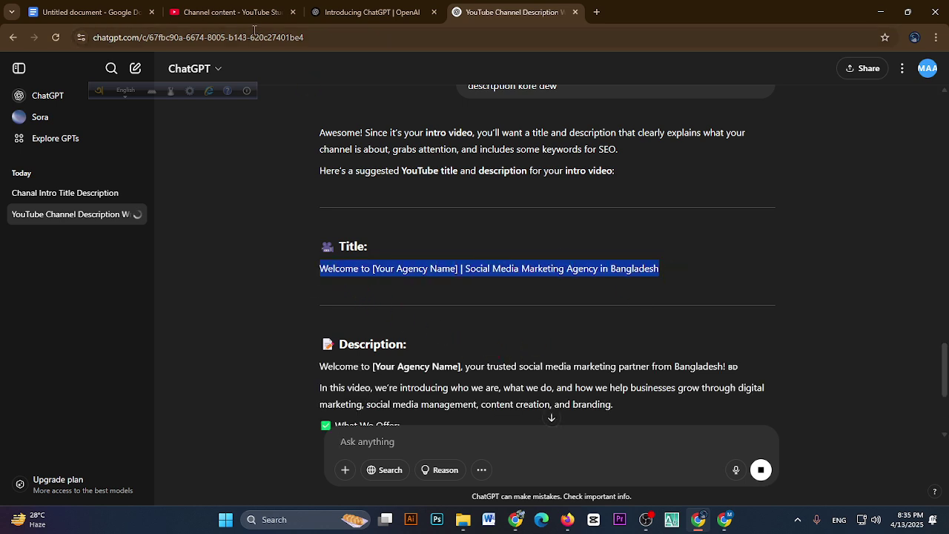
left_click(226, 13)
left_click(344, 204)
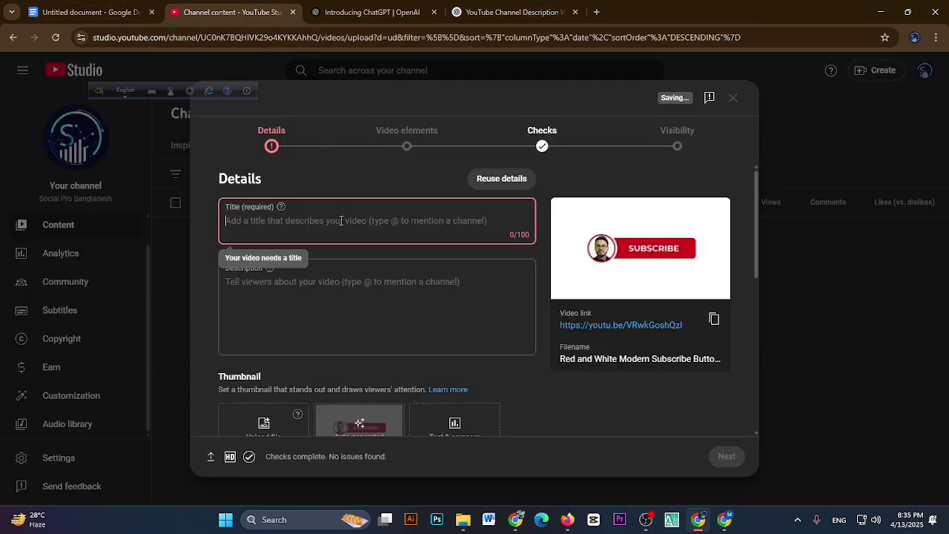
Step: Paste the ChatGPT title and replace [Your Agency Name] so it reads 'Welcome to Our Video | Social Media Marketing Agency in Bangladesh'
key("ctrl+v")
left_click_drag(275, 221, 351, 219)
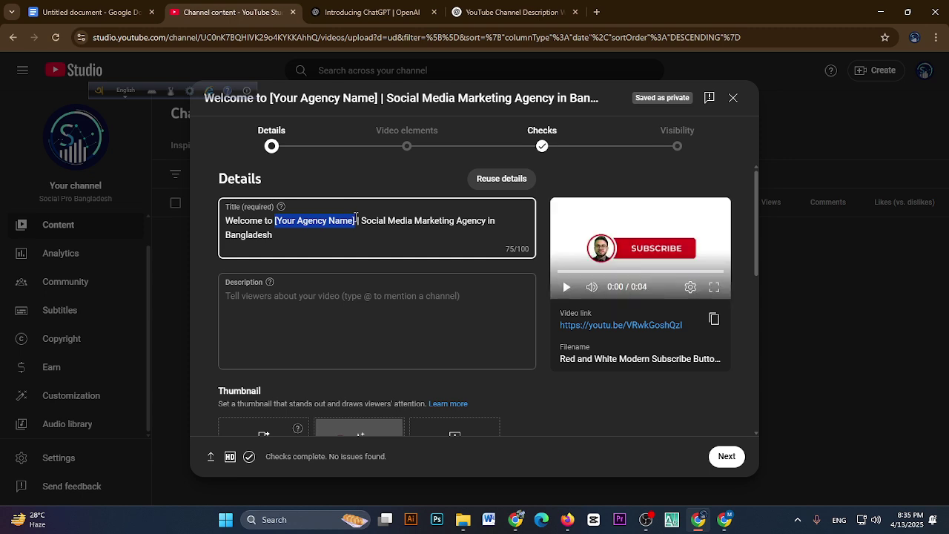
type("Our Vid")
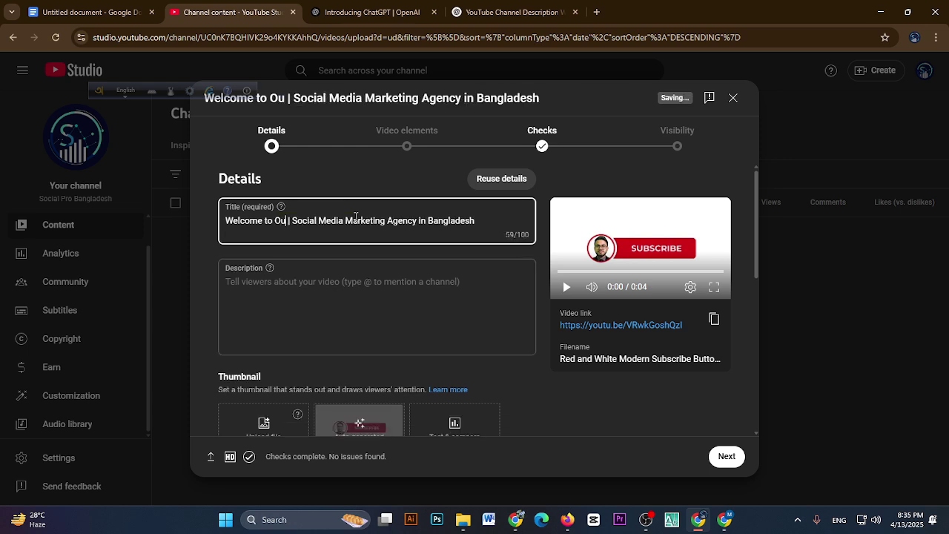
type("eo")
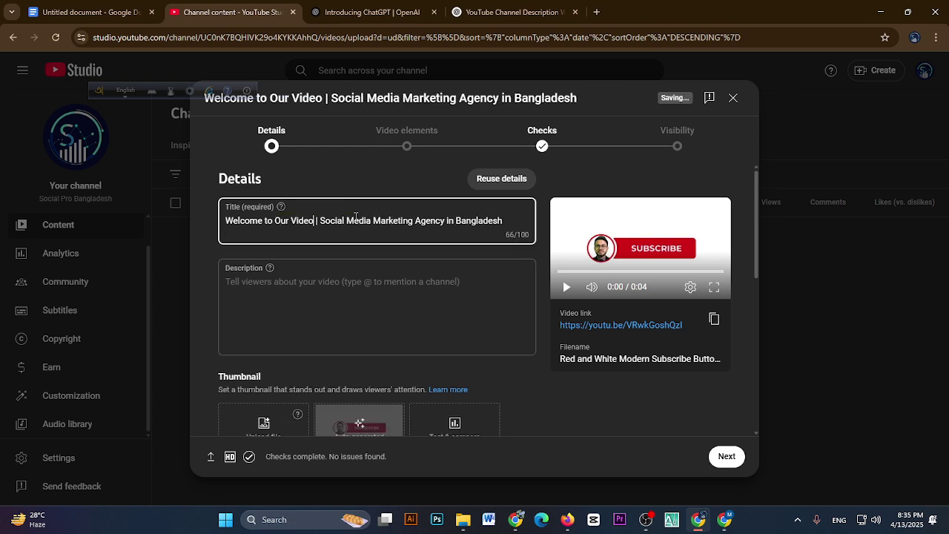
left_click(292, 216)
type("Intor")
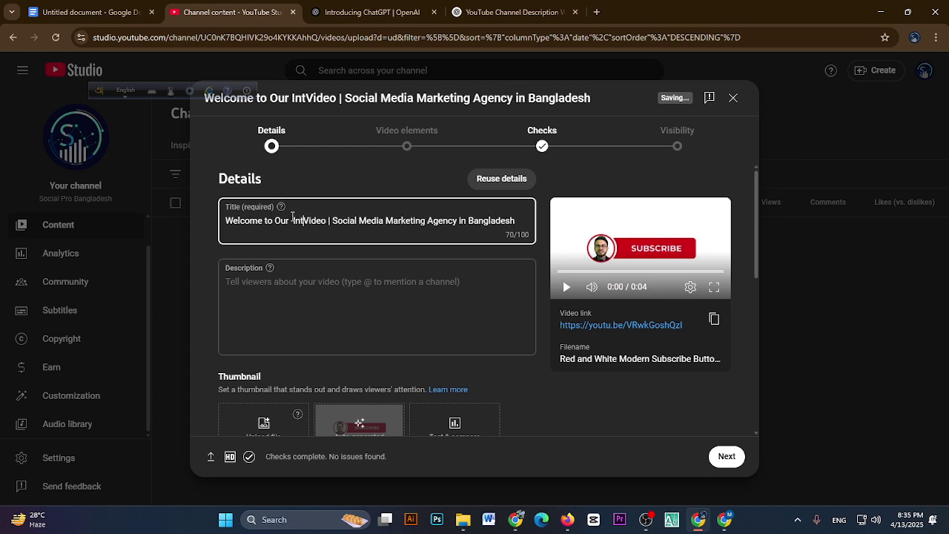
key("BackSpace")
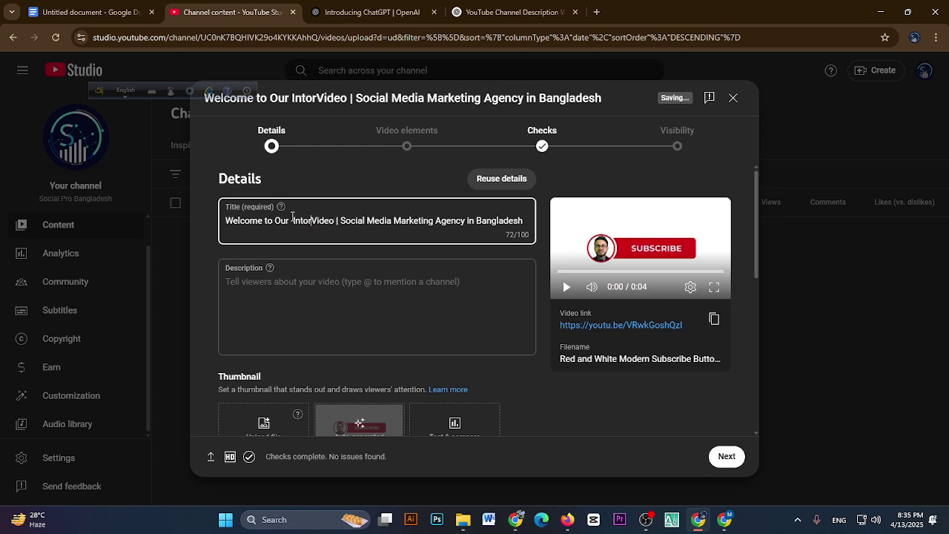
type("o")
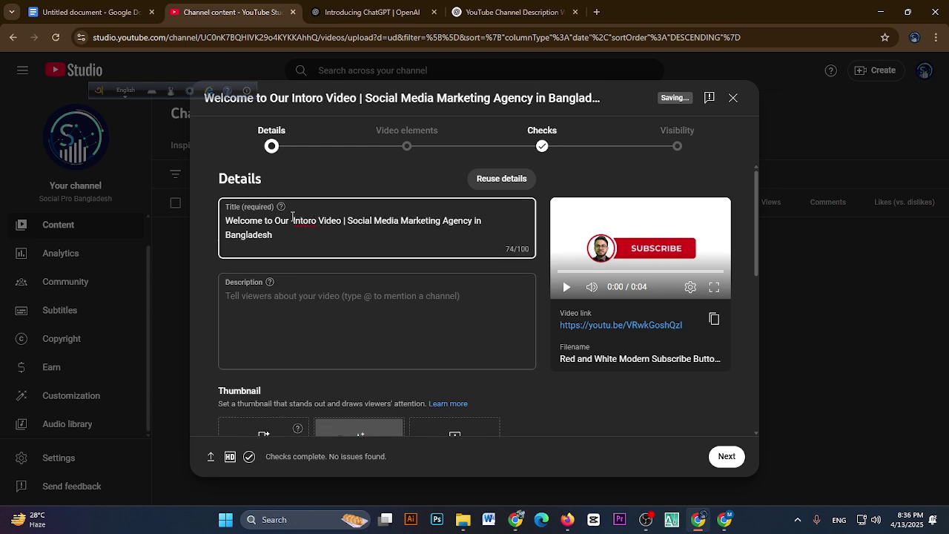
left_click_drag(318, 220, 291, 222)
key("BackSpace")
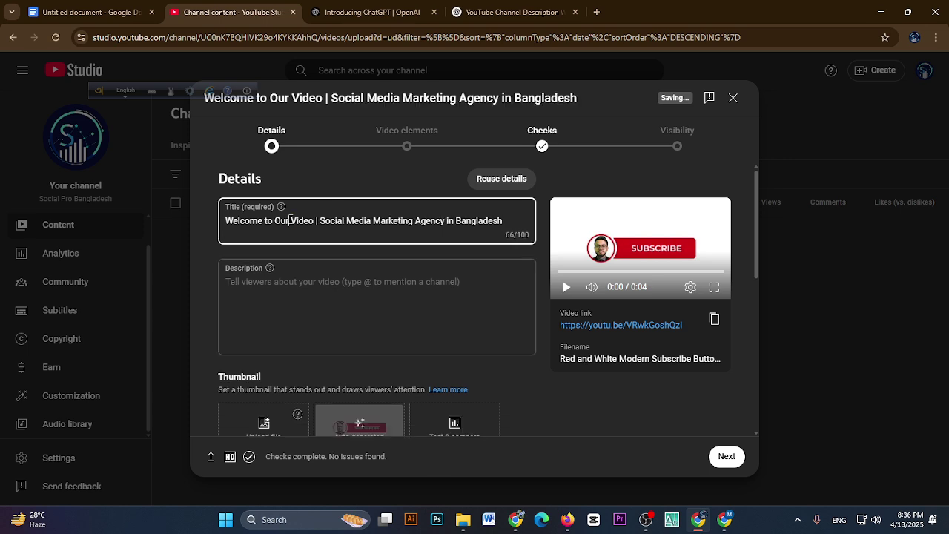
left_click(414, 300)
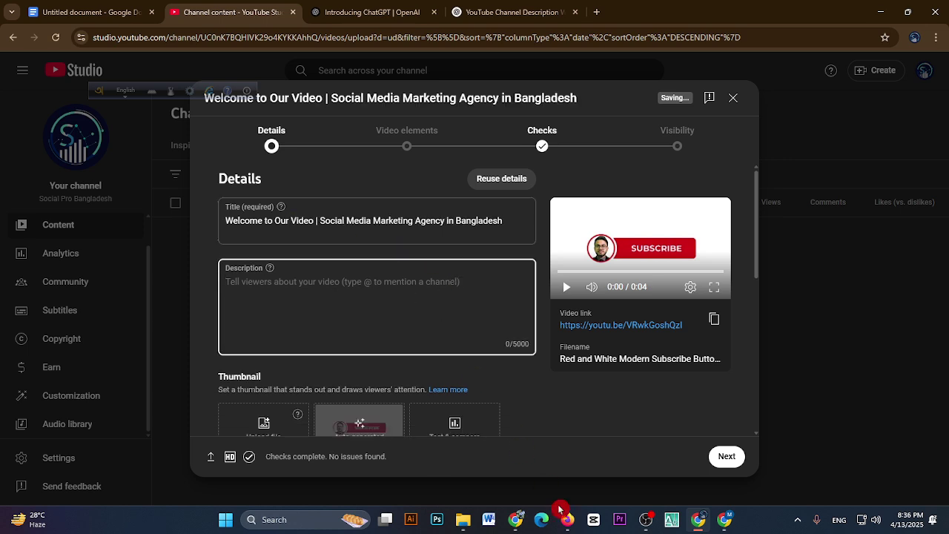
Step: Copy ChatGPT's suggested description and paste it into the video's Description box
left_click(506, 11)
scroll(485, 331, "down", 1)
left_click_drag(945, 339, 945, 394)
left_click_drag(319, 126, 514, 394)
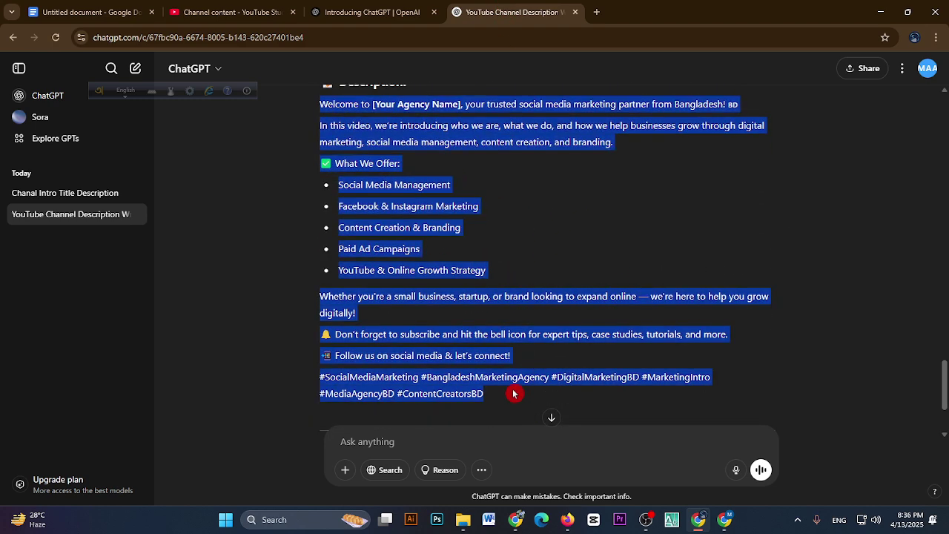
left_click(267, 12)
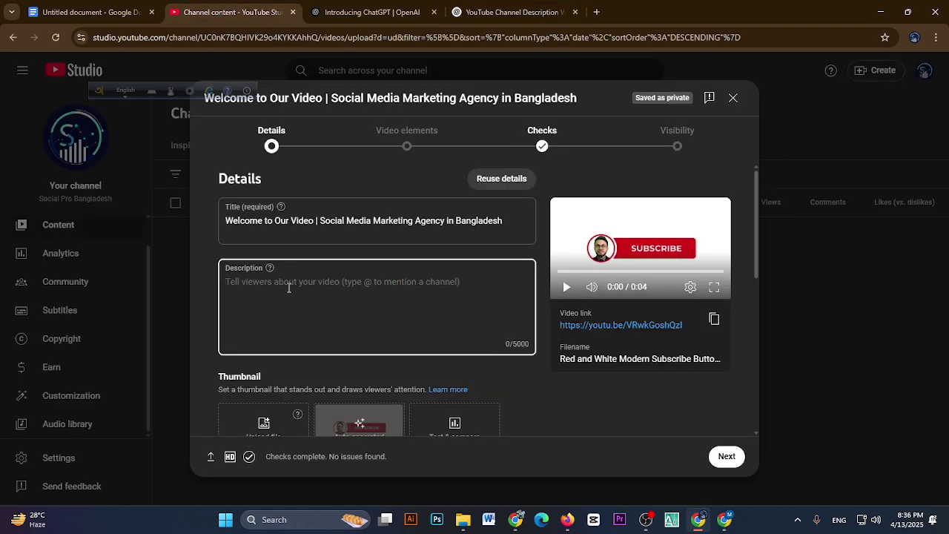
key("ctrl+v")
Step: Scroll through the pasted description to check the closing hashtag lines
scroll(564, 334, "down", 3)
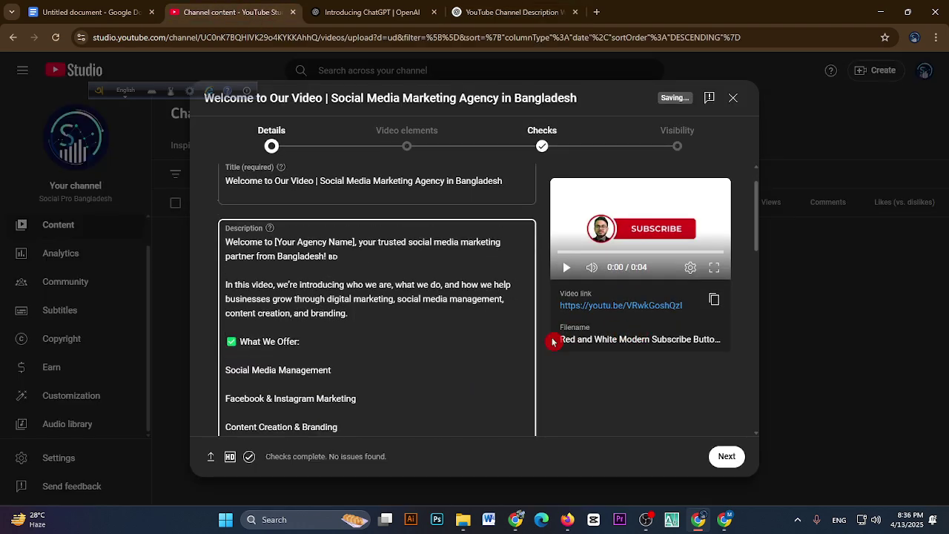
scroll(519, 305, "down", 1)
scroll(523, 304, "down", 5)
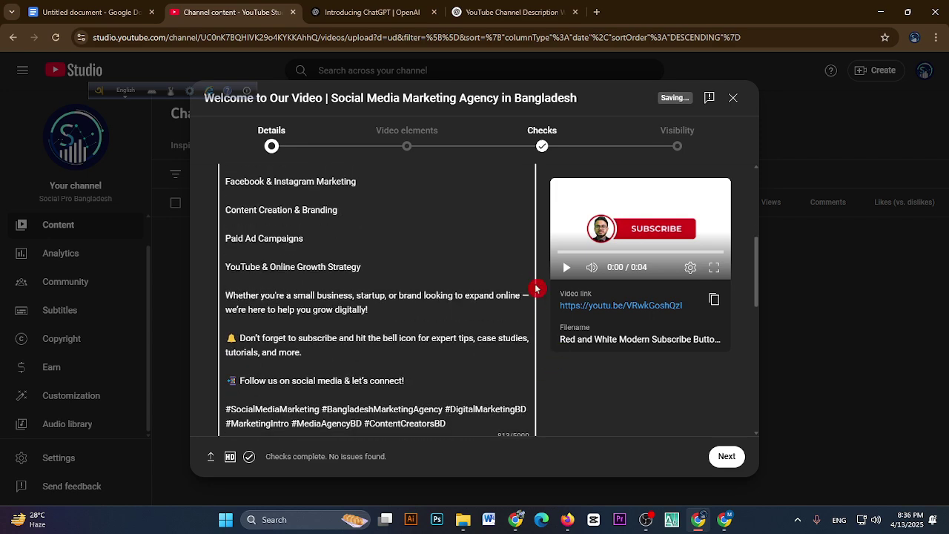
left_click_drag(759, 275, 742, 297)
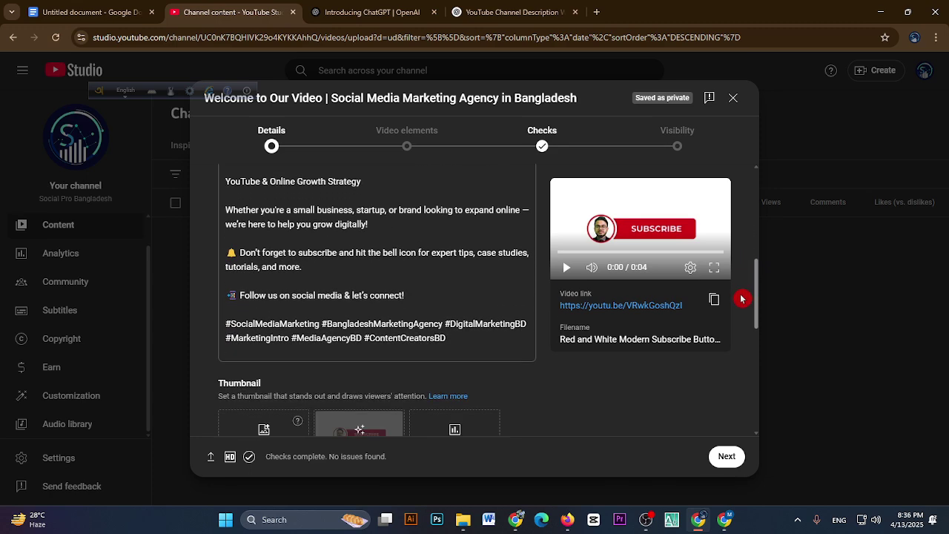
left_click(227, 317)
key("ctrl+End")
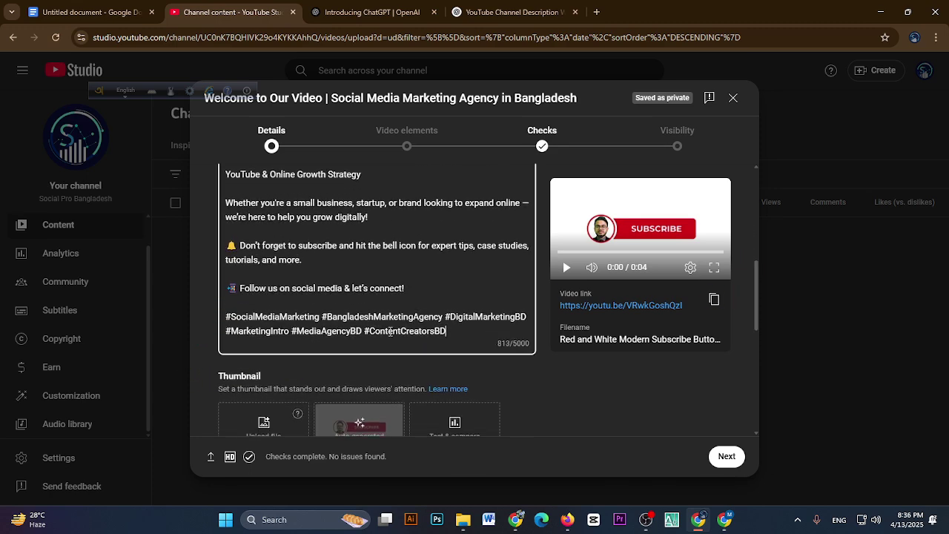
left_click_drag(456, 331, 226, 316)
left_click(247, 317)
scroll(237, 369, "down", 1)
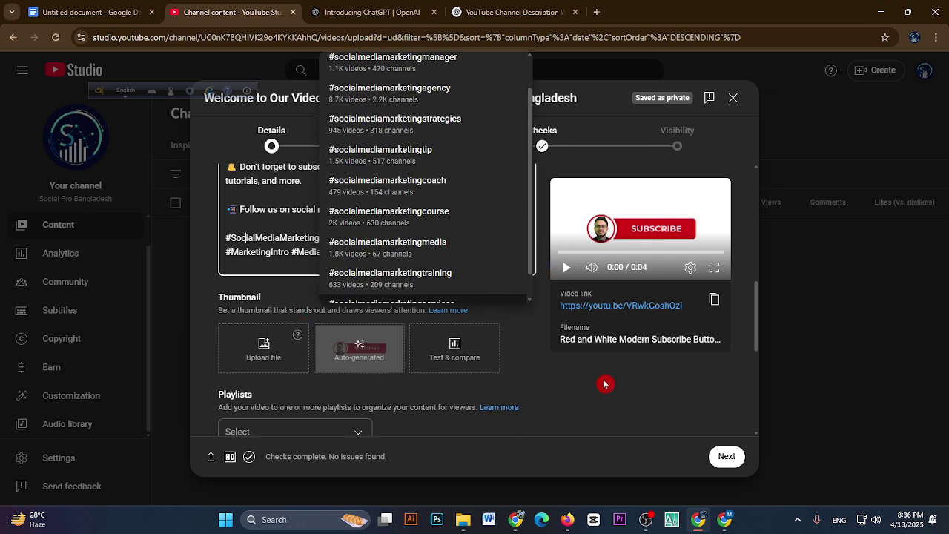
double_click(401, 400)
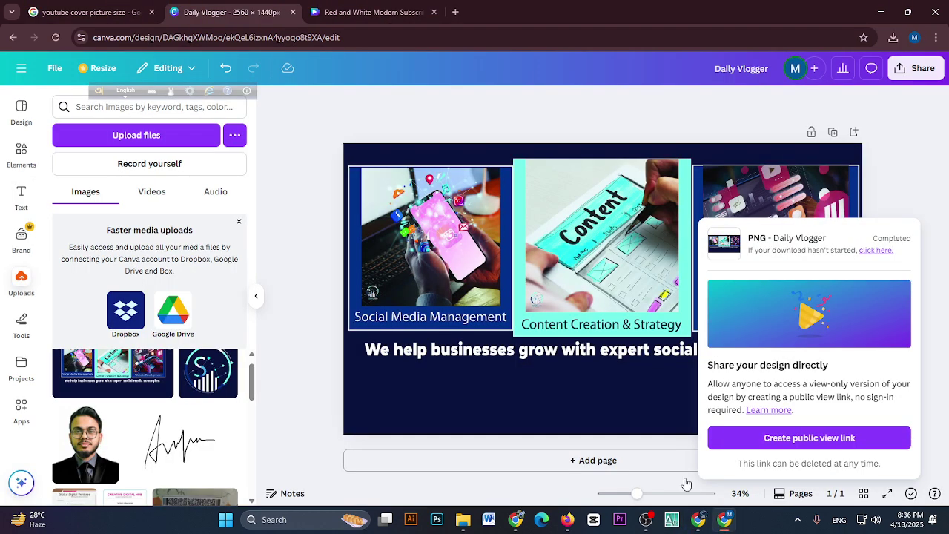
Step: Dismiss the download popup in the Canva design window and come back to YouTube Studio
left_click(725, 519)
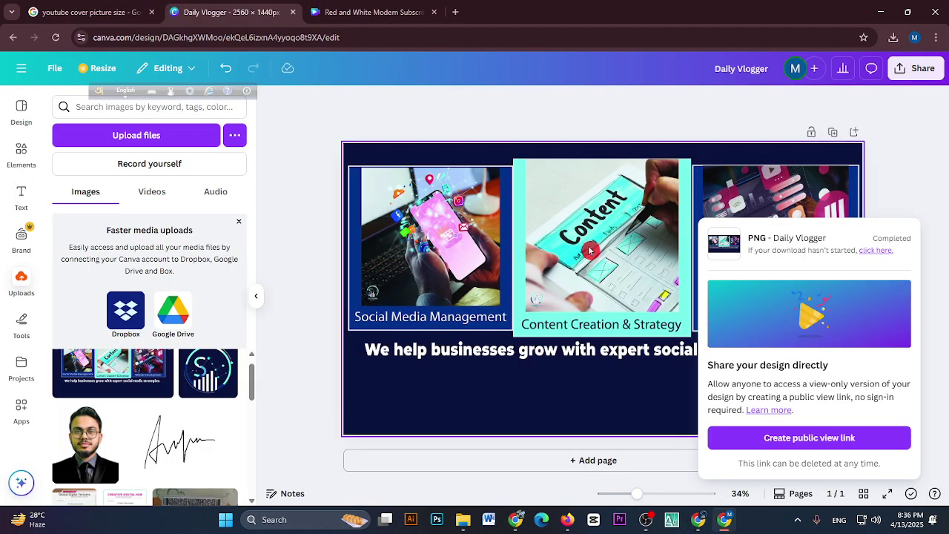
left_click(305, 247)
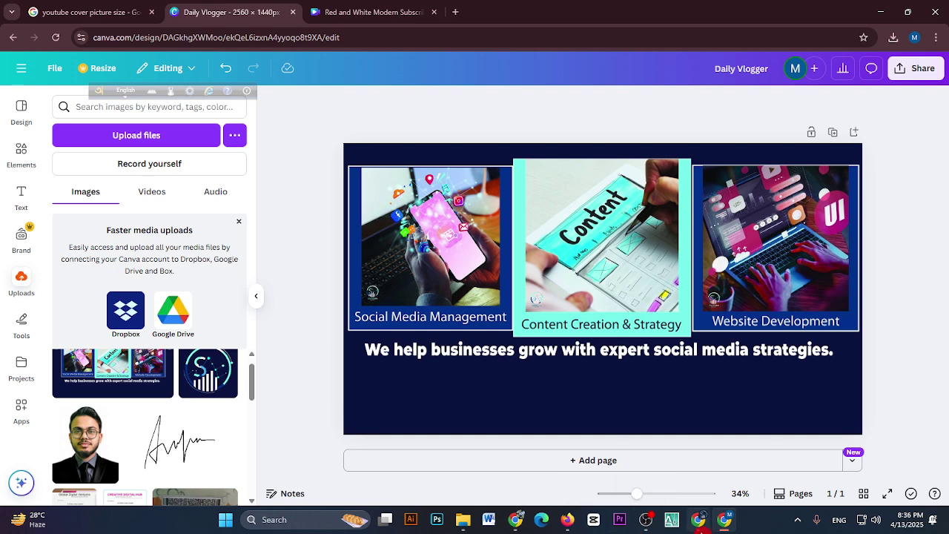
left_click(698, 520)
Step: Pick the second auto-generated frame as thumbnail after custom upload demands phone verification
left_click(263, 348)
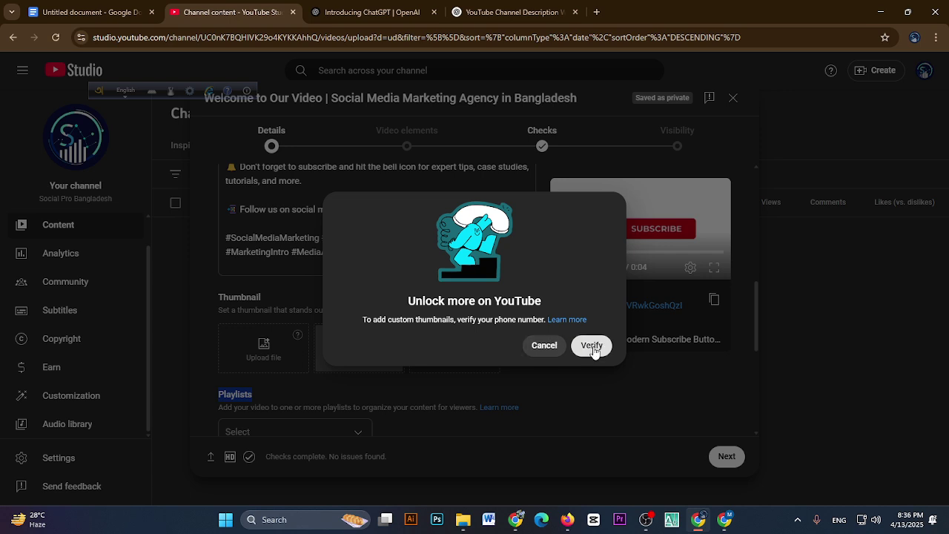
left_click(594, 347)
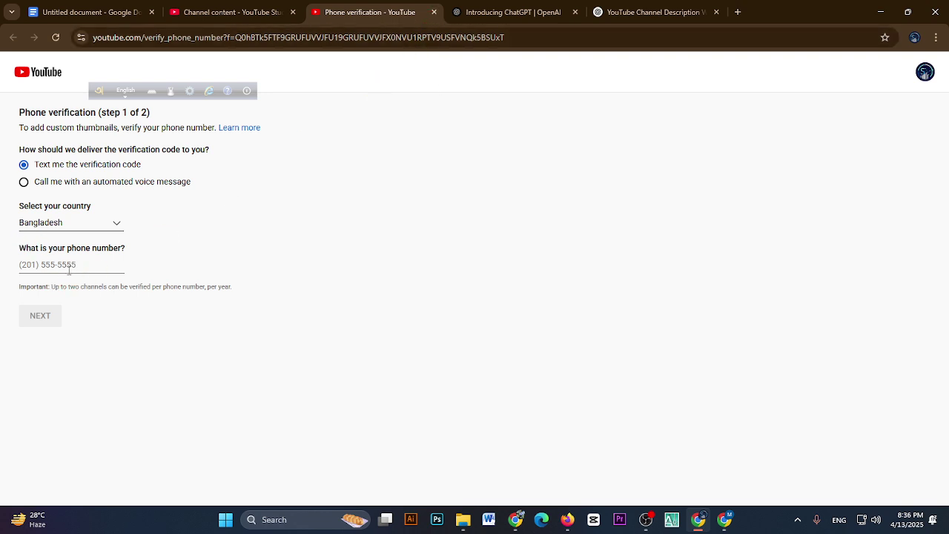
left_click(436, 13)
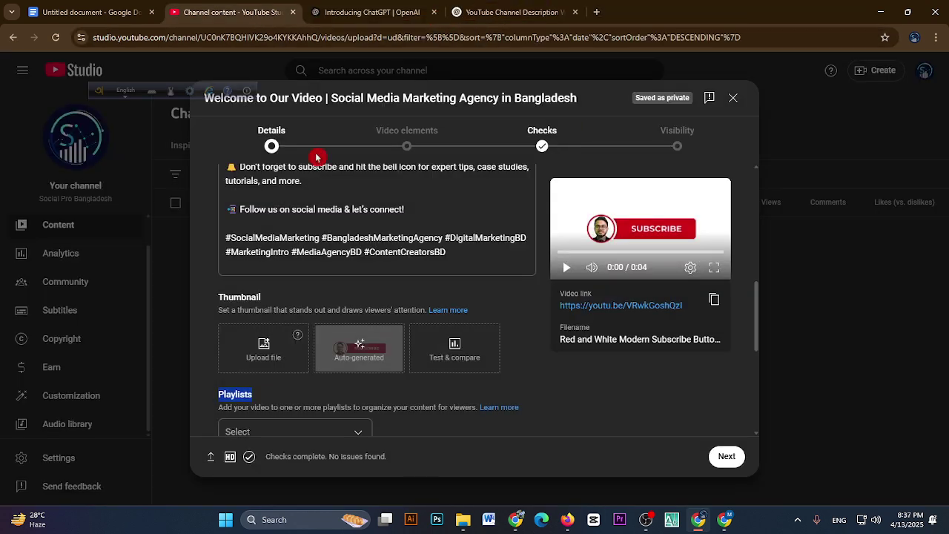
left_click(355, 358)
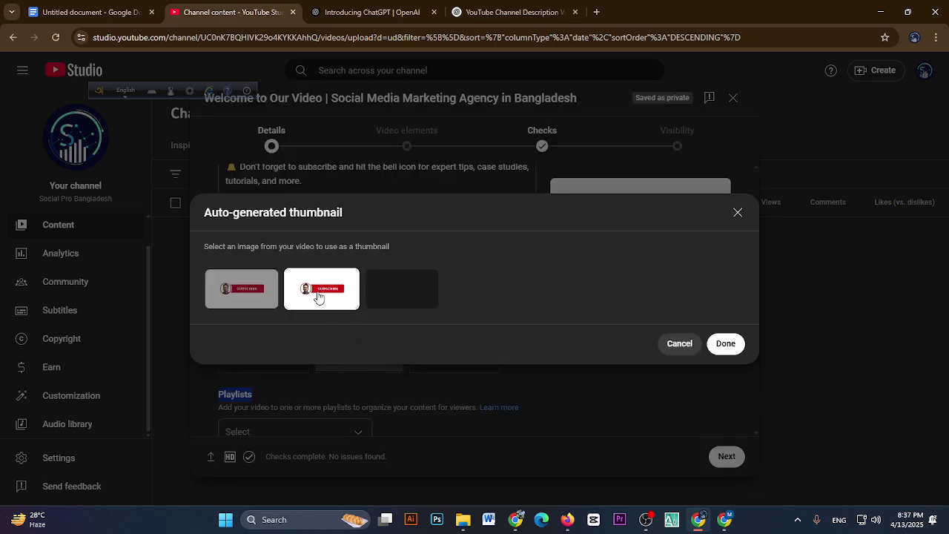
left_click(727, 345)
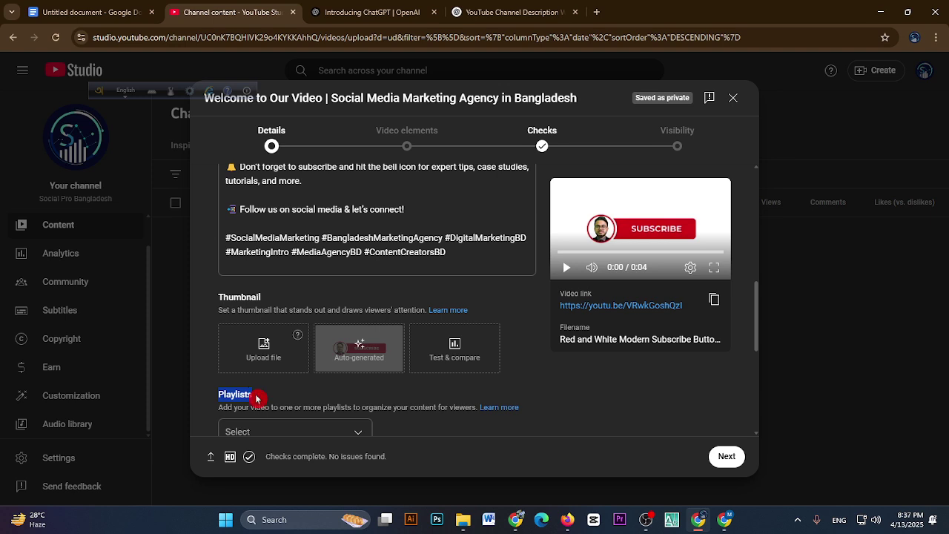
Step: Leave 'No, it's not made for kids' selected, expand Show more, and click into Tags
scroll(303, 373, "down", 2)
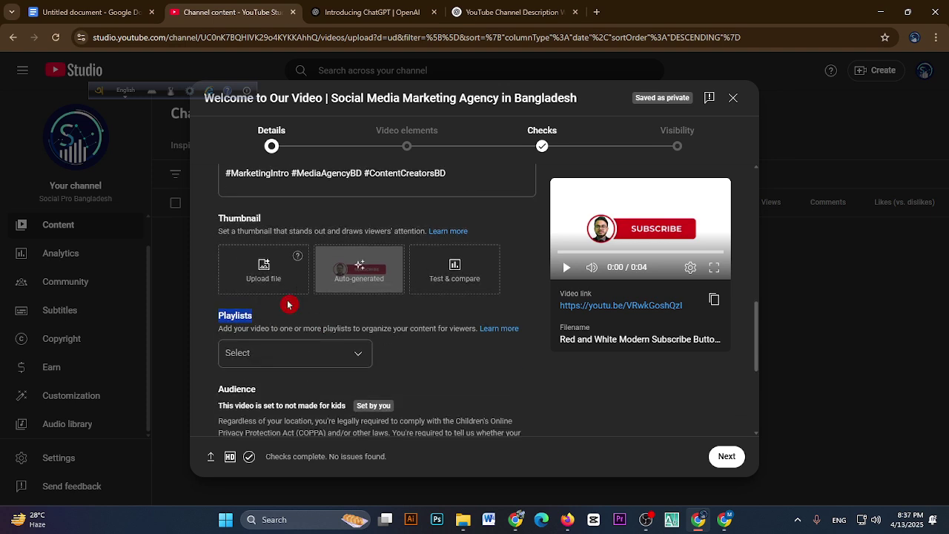
scroll(290, 300, "down", 1)
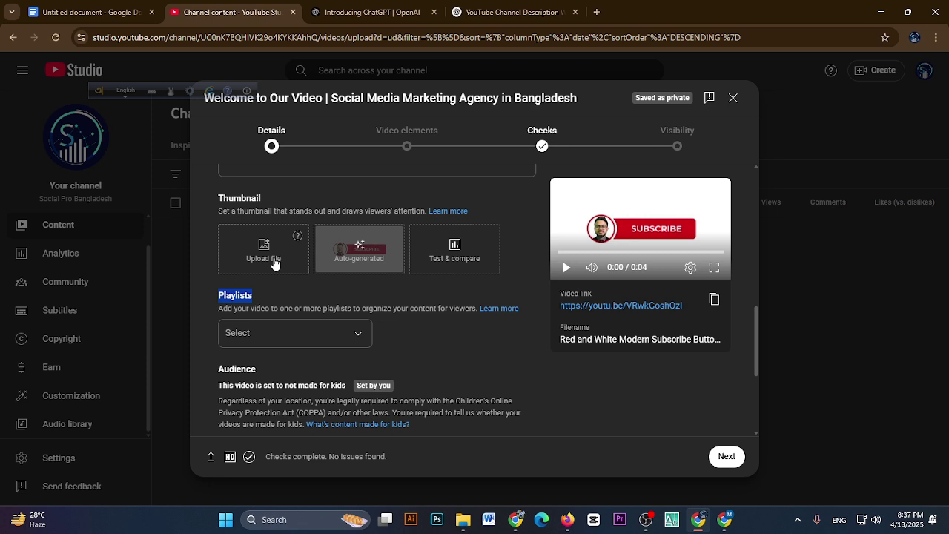
scroll(252, 312, "down", 1)
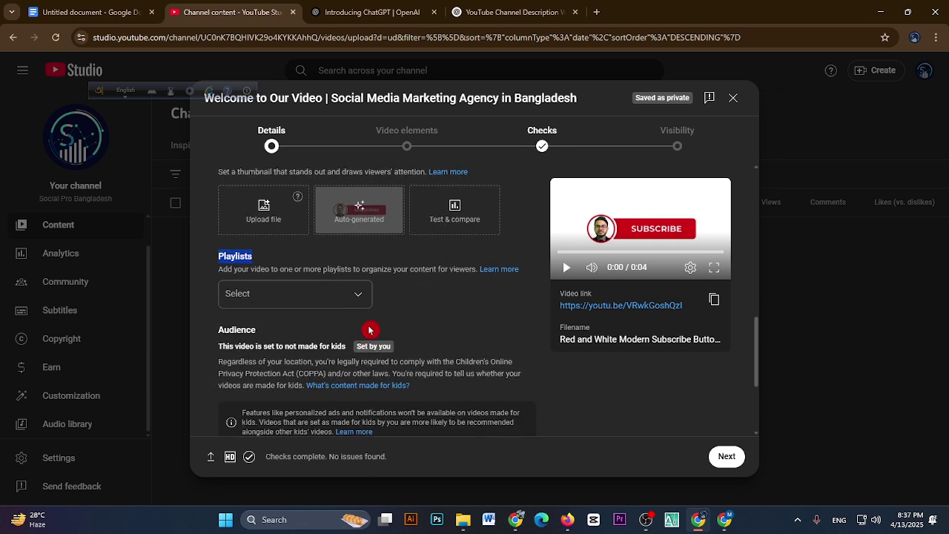
scroll(360, 304, "down", 3)
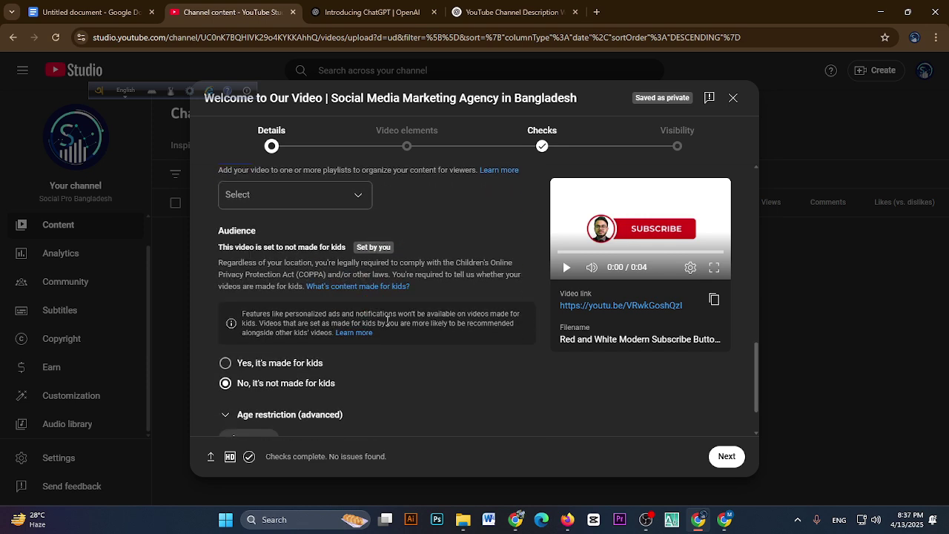
scroll(267, 403, "down", 1)
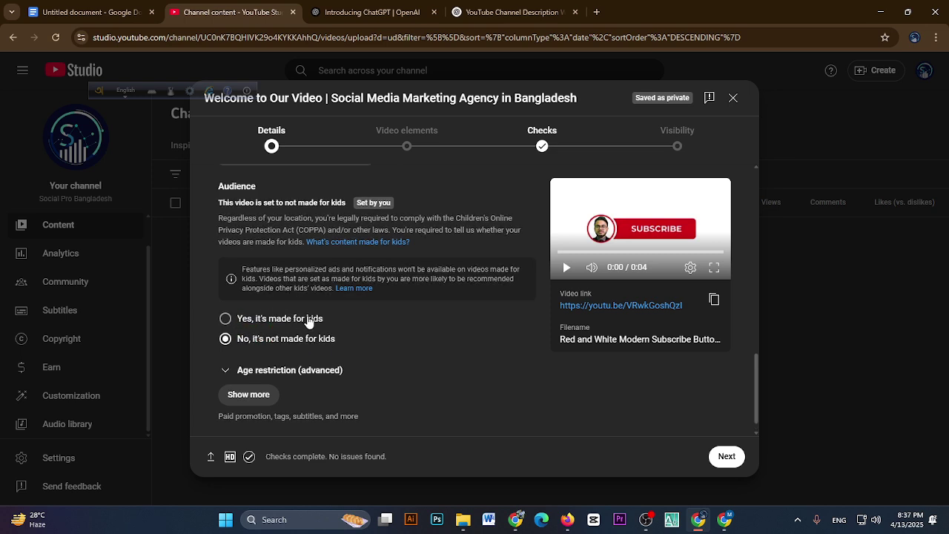
left_click(260, 377)
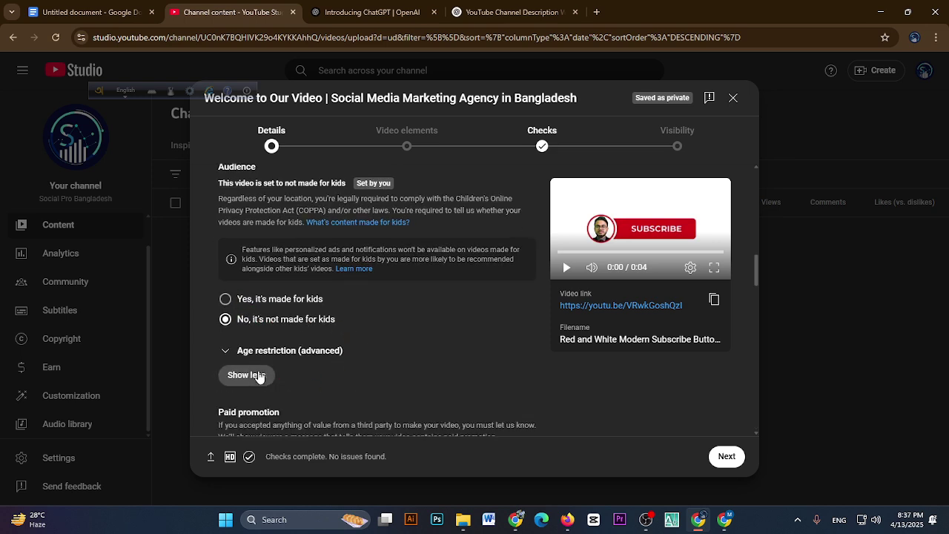
scroll(470, 359, "down", 2)
left_click_drag(757, 290, 752, 361)
left_click(268, 246)
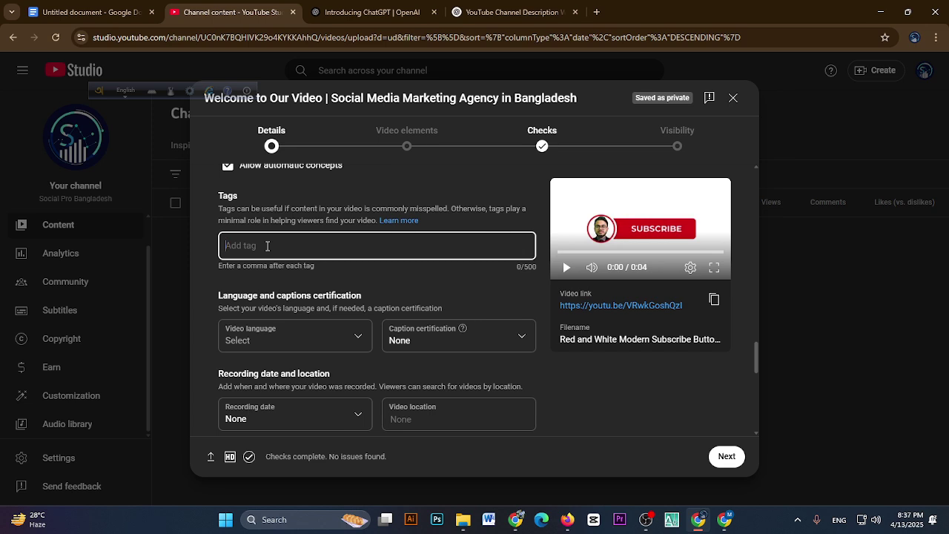
Step: Search 'rapid tag generator' in a new tab and open the Rapidtags YouTube Tag Generator result
left_click(596, 12)
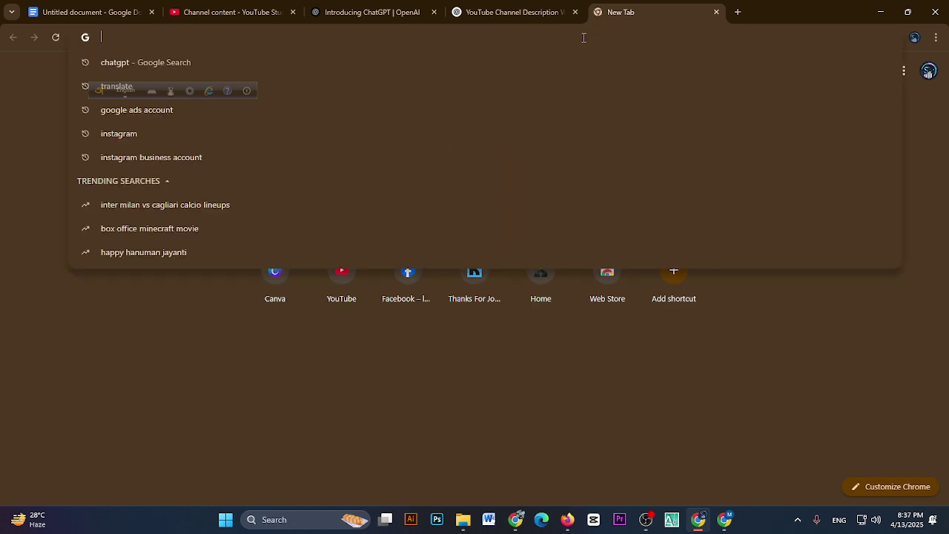
type("tapi")
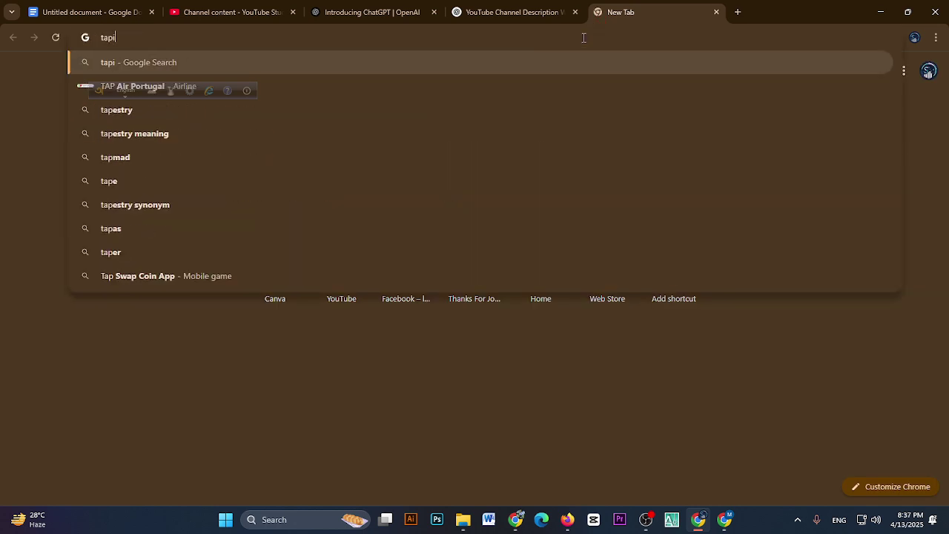
key("BackSpace")
key("BackSpace")
key("BackSpace")
type("ra")
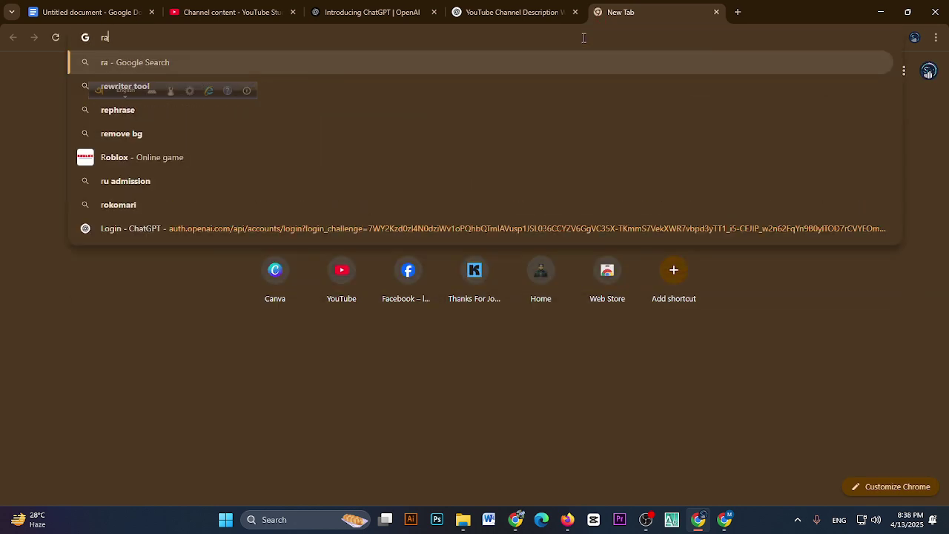
type("pid")
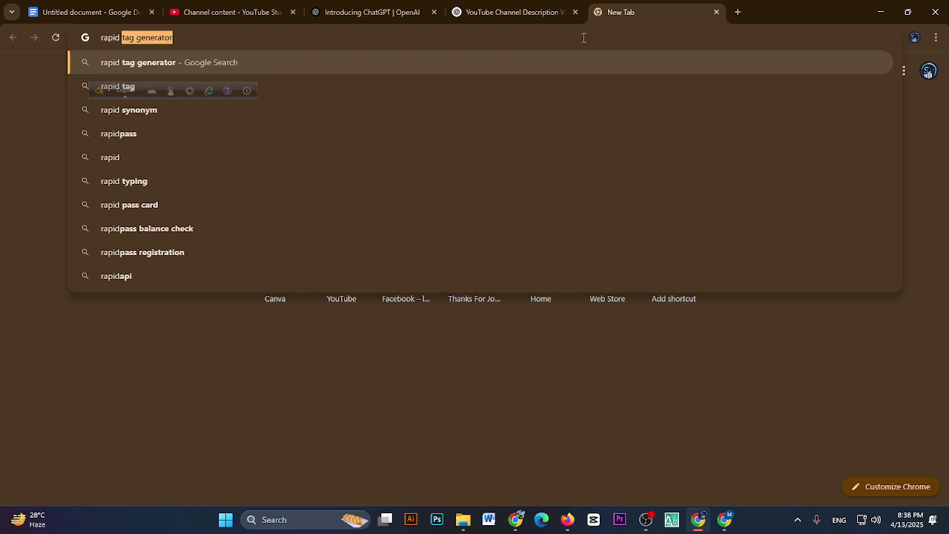
key("Return")
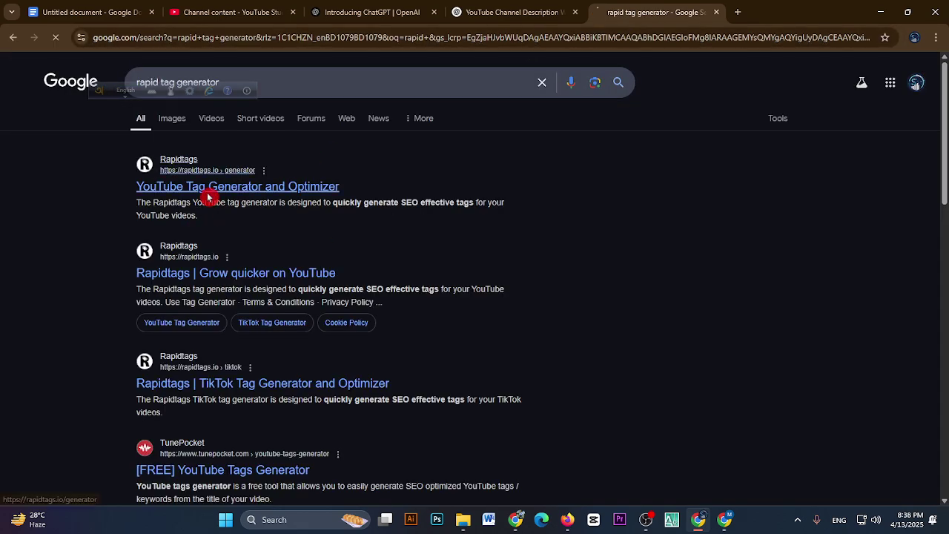
left_click(210, 190)
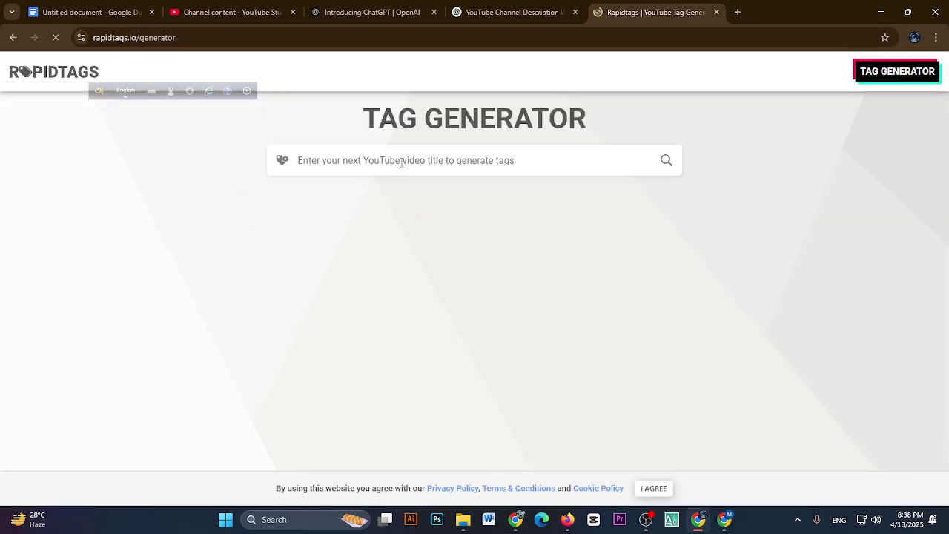
Step: Select the full video title in YouTube Studio to copy it
left_click(226, 12)
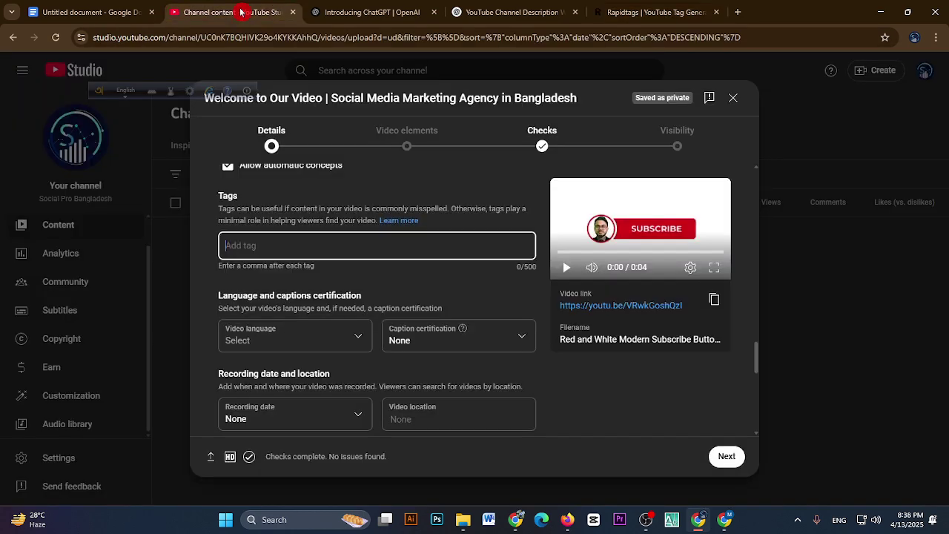
scroll(364, 267, "up", 1)
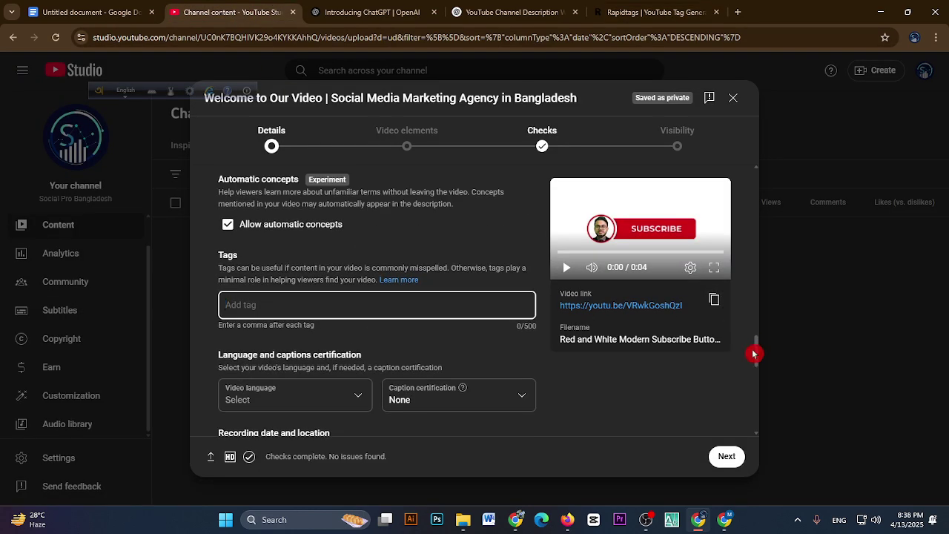
left_click_drag(754, 354, 740, 275)
left_click_drag(756, 364, 746, 179)
left_click(228, 222)
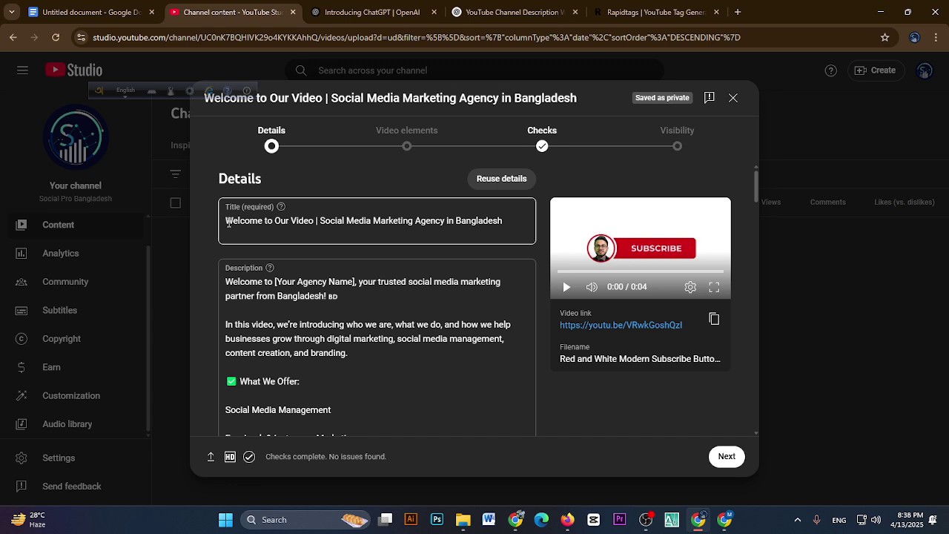
left_click_drag(512, 221, 451, 220)
left_click(280, 242)
triple_click(249, 234)
key("ctrl+c")
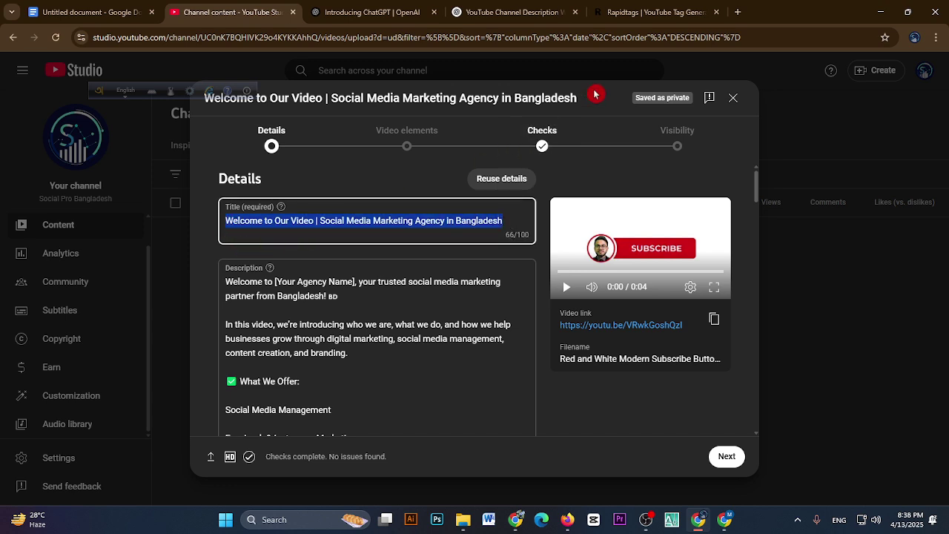
Step: Generate Rapidtags tags from the pasted title, accept cookies, and copy all tags
left_click(651, 12)
left_click(445, 153)
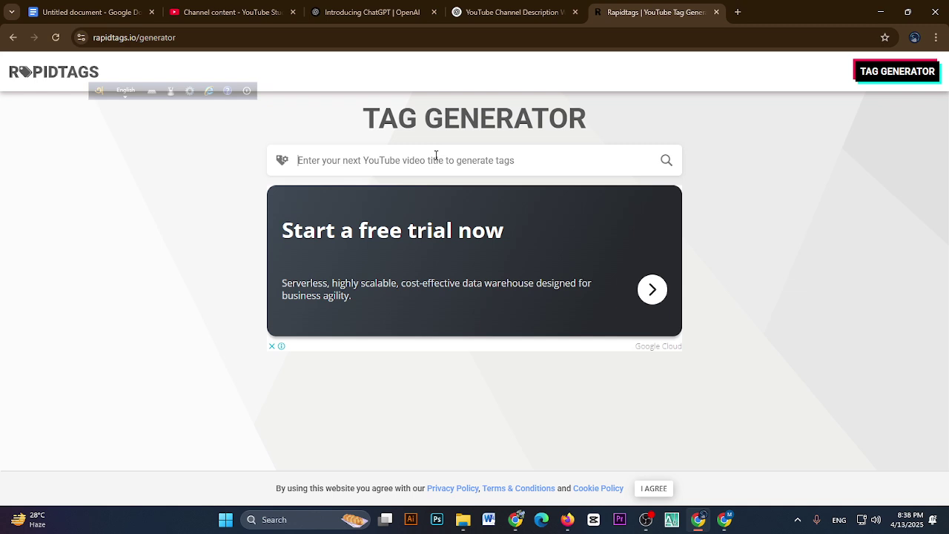
key("ctrl+v")
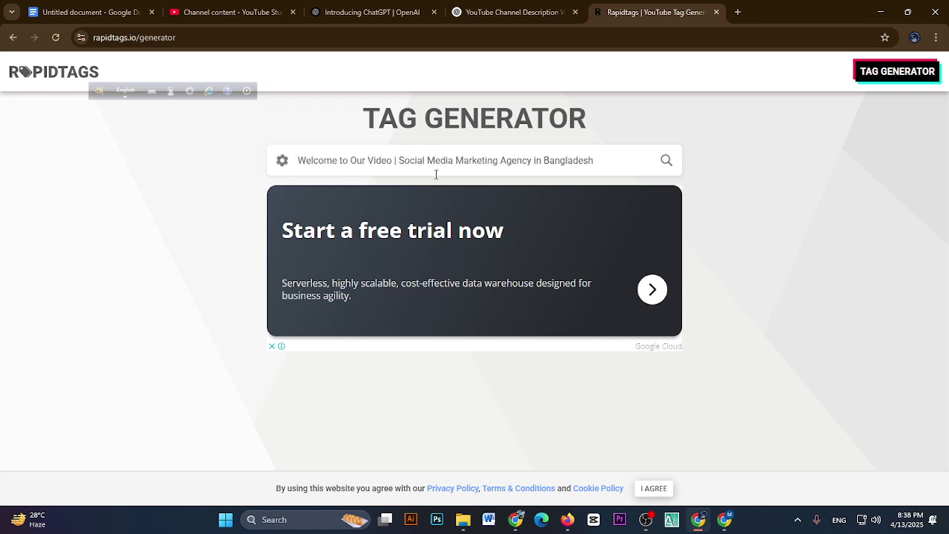
key("Return")
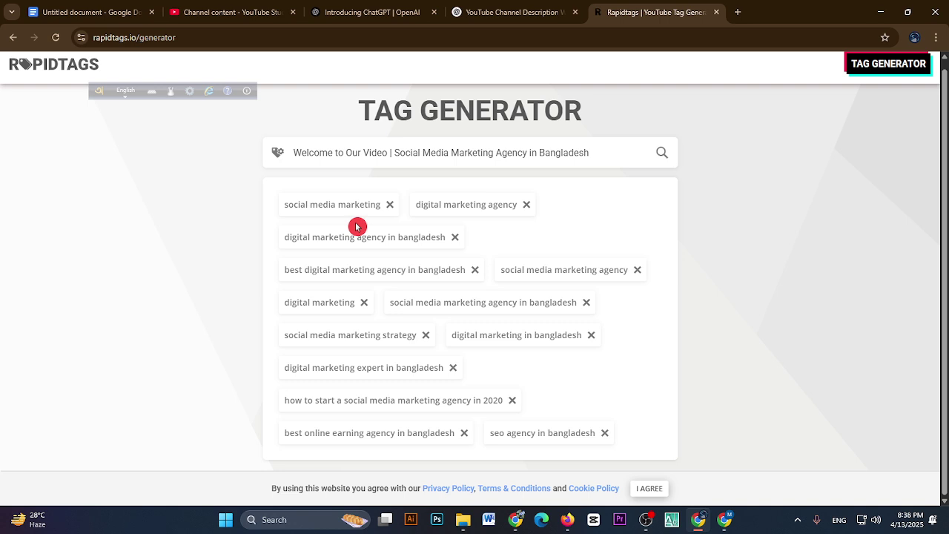
scroll(638, 415, "up", 1)
scroll(473, 465, "down", 1)
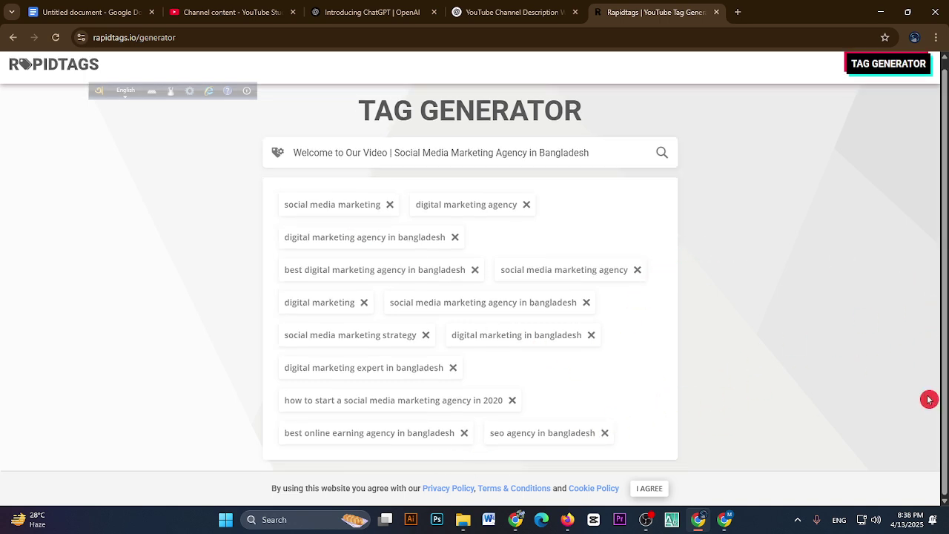
left_click(649, 488)
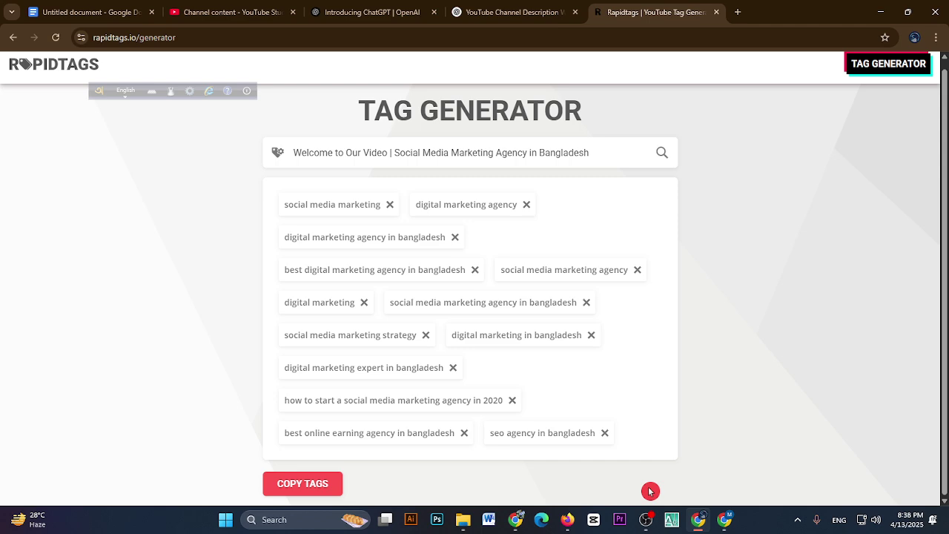
left_click(302, 485)
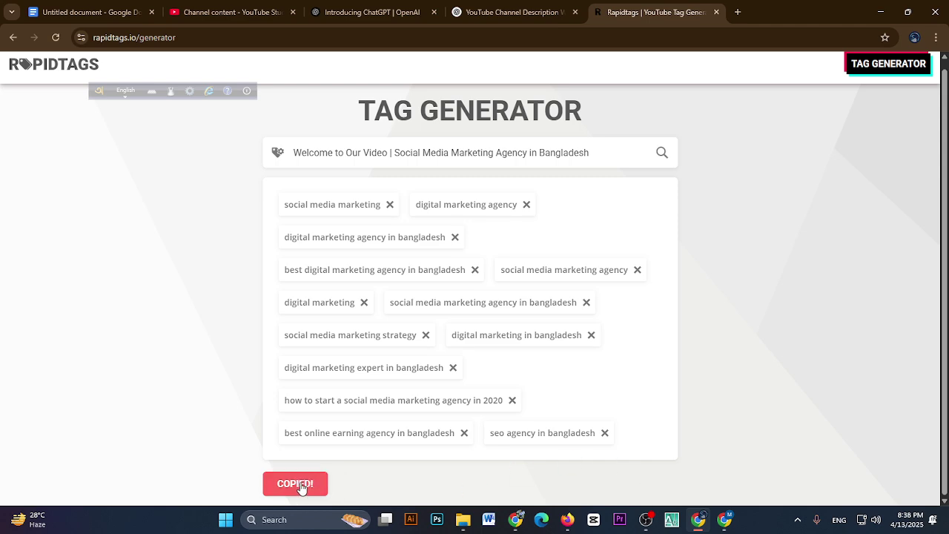
Step: Paste the Rapidtags tags into the video's Tags field
left_click(221, 12)
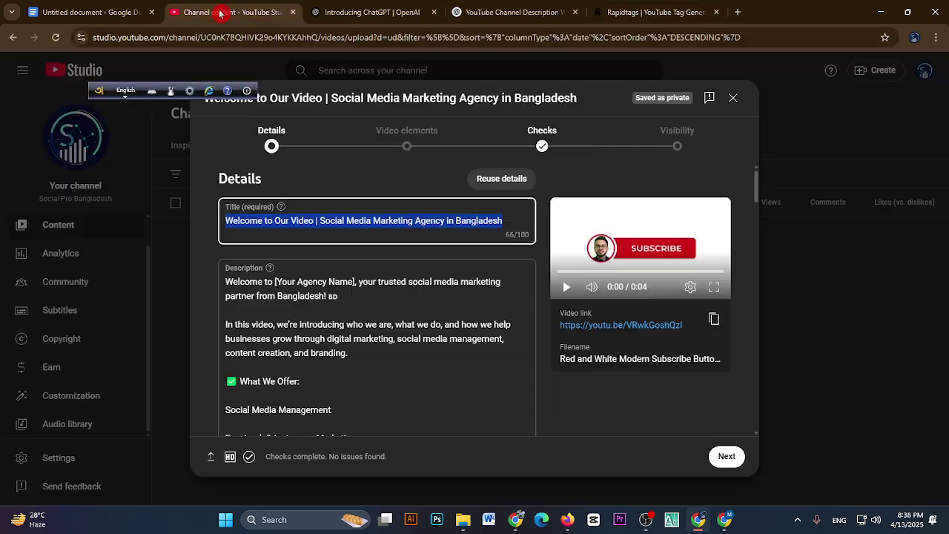
left_click_drag(757, 203, 744, 351)
left_click(250, 384)
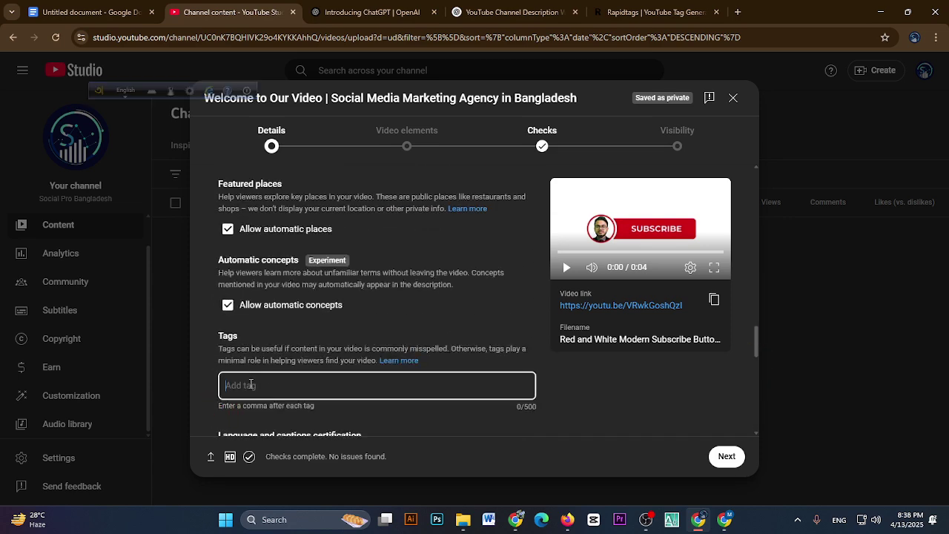
key("ctrl+v")
Step: Copy the video title and paste it at the end of the description
scroll(445, 377, "down", 1)
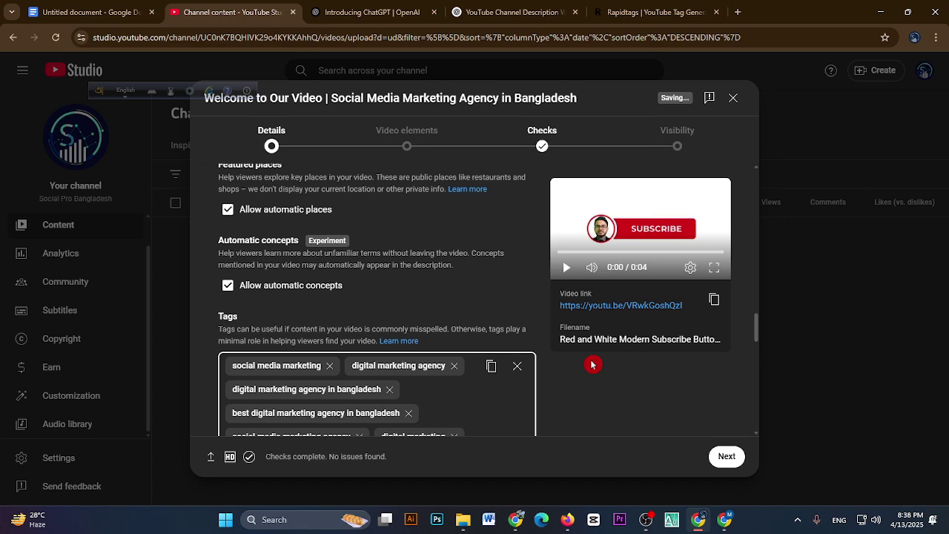
scroll(749, 349, "down", 1)
scroll(749, 349, "down", 1)
scroll(749, 348, "down", 1)
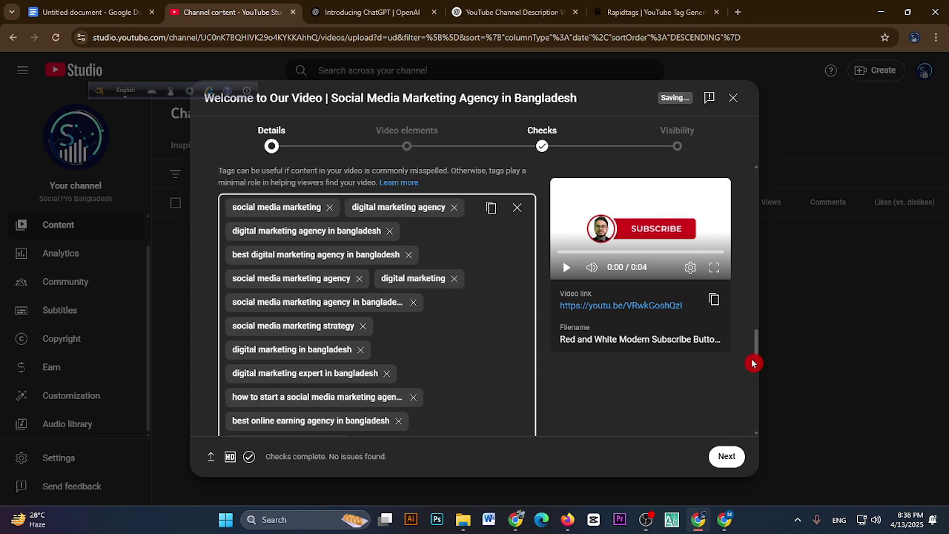
left_click_drag(754, 349, 755, 178)
left_click_drag(508, 221, 226, 223)
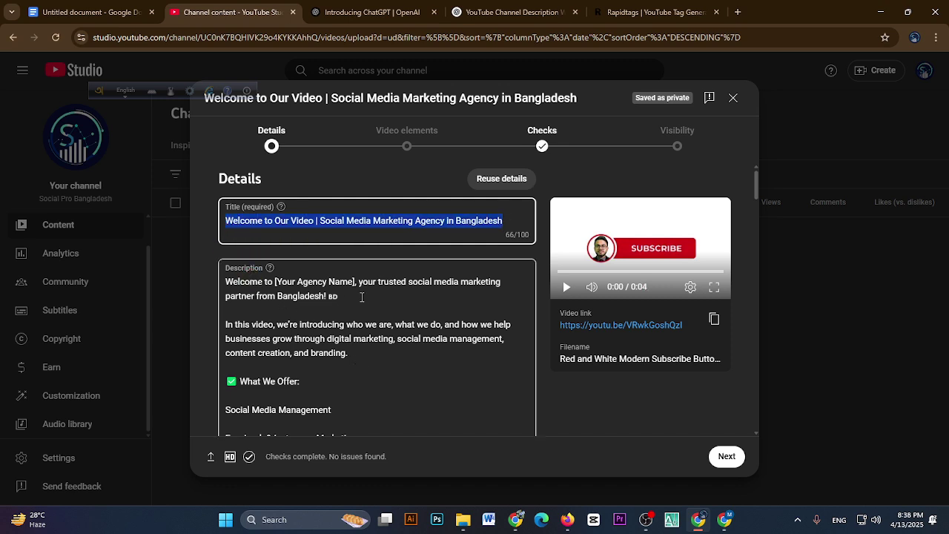
left_click_drag(756, 188, 753, 236)
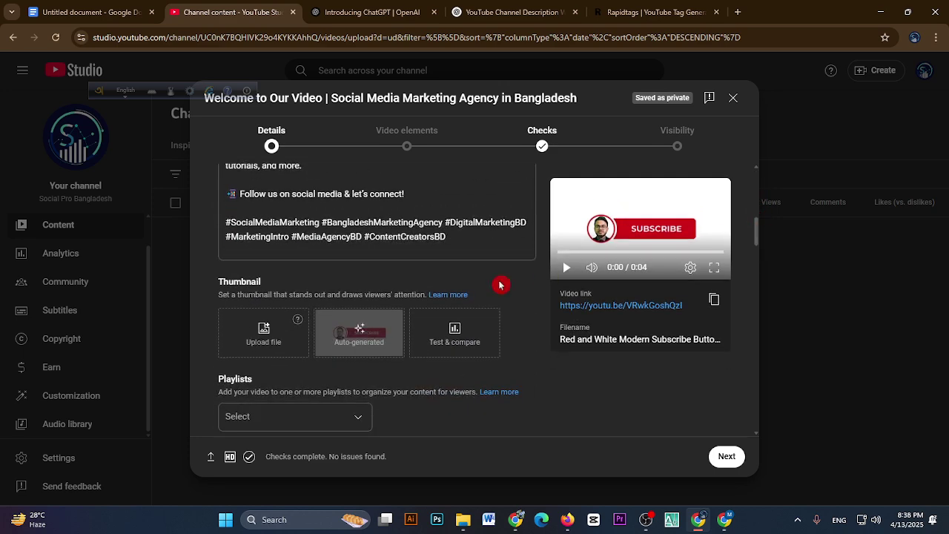
left_click(465, 253)
key("ctrl+v")
Step: Add the title as a tag, then remove 'seo agency in bangladesh' and the 2020 agency tag
left_click_drag(757, 240, 746, 364)
left_click(393, 339)
key("ctrl+v")
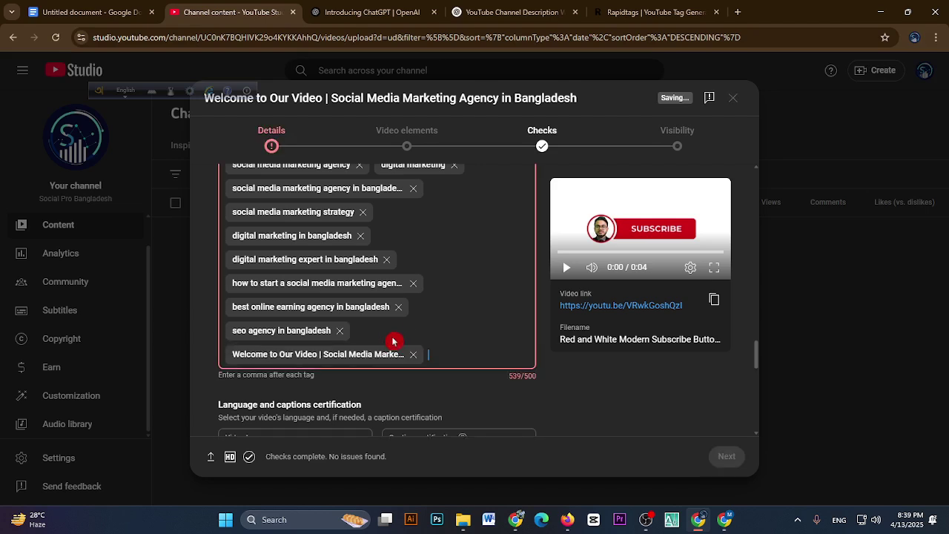
left_click(339, 331)
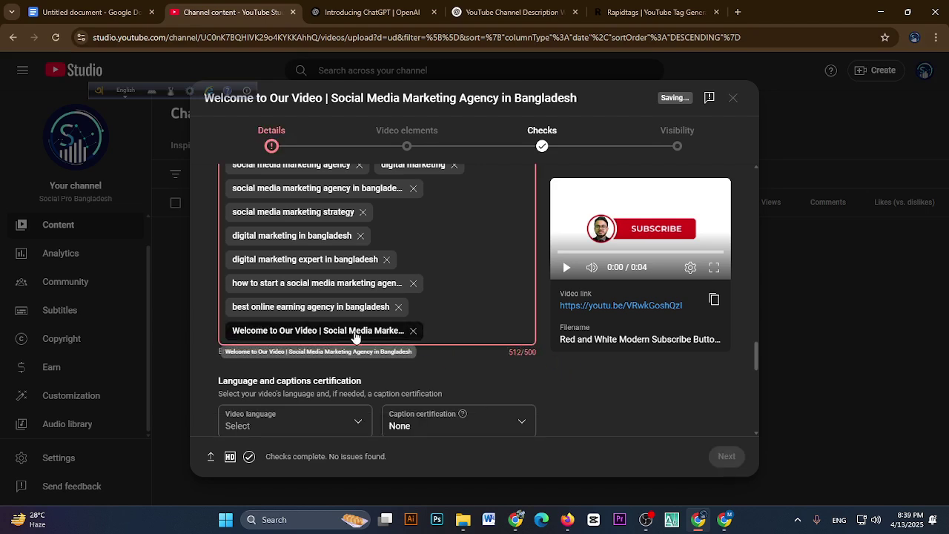
left_click(413, 283)
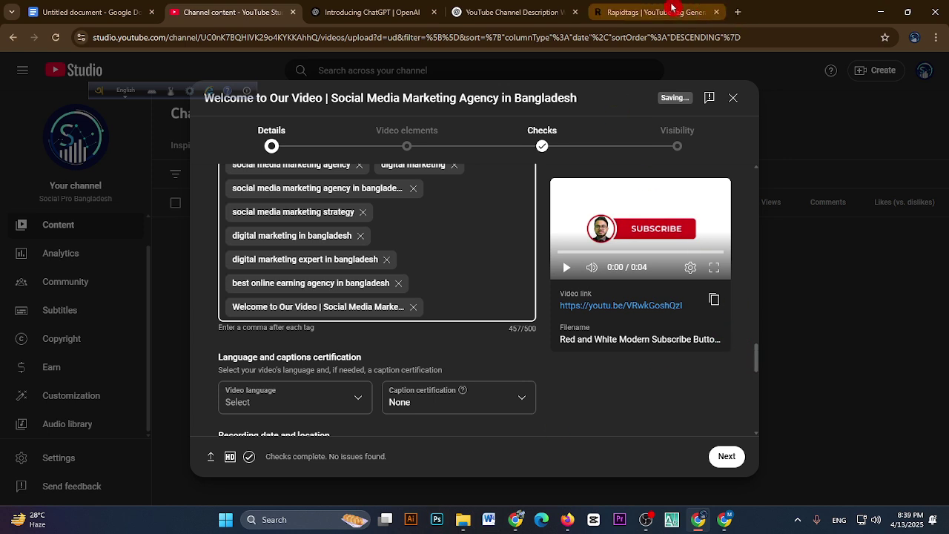
left_click(711, 15)
Step: In a new tab, search Google for 'vidiq chrome extension' and open vidIQ's sponsored extension page
left_click(738, 13)
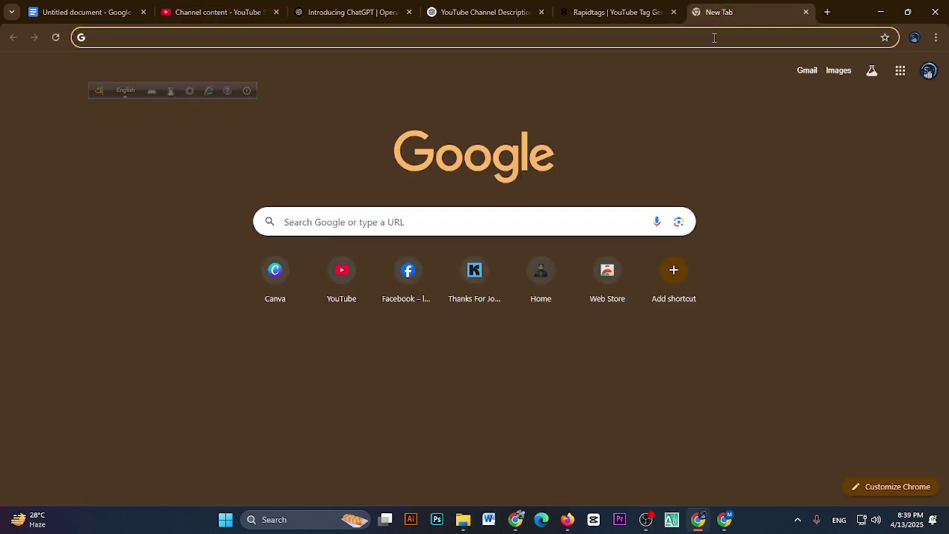
left_click(756, 38)
type("vid")
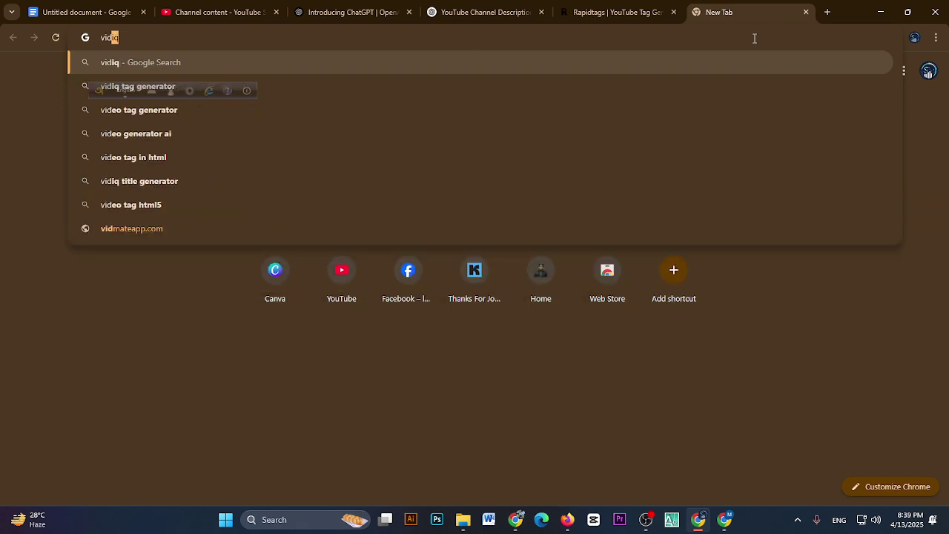
key("Return")
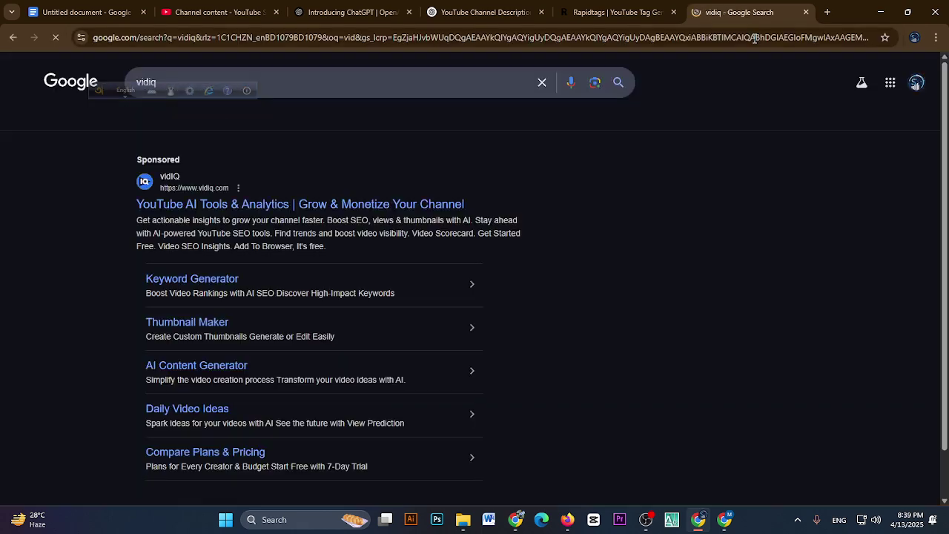
left_click(367, 81)
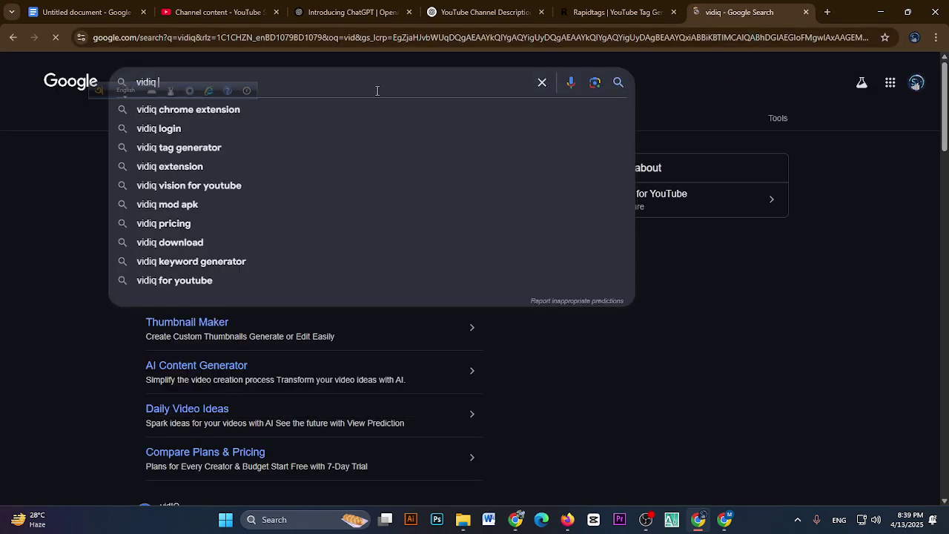
left_click(317, 112)
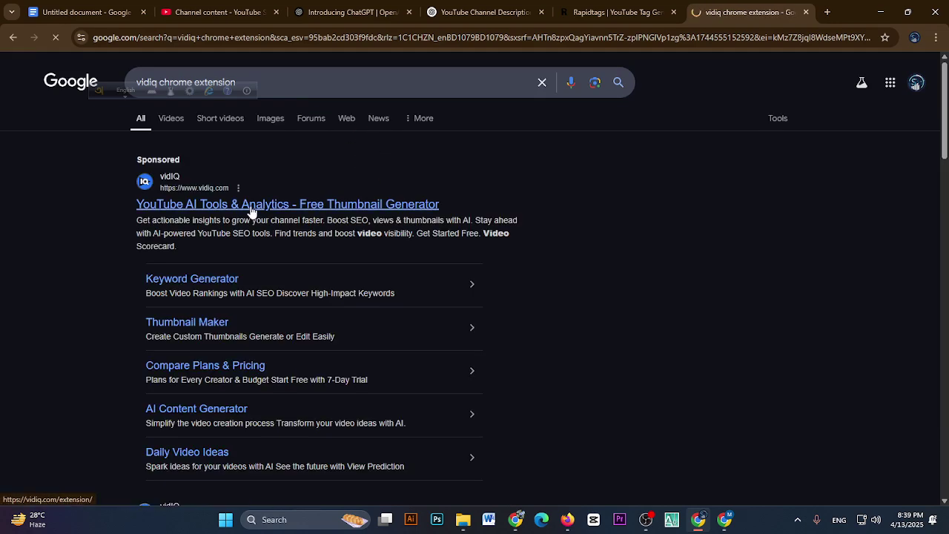
left_click(251, 212)
left_click_drag(99, 99, 87, 227)
scroll(645, 195, "down", 1)
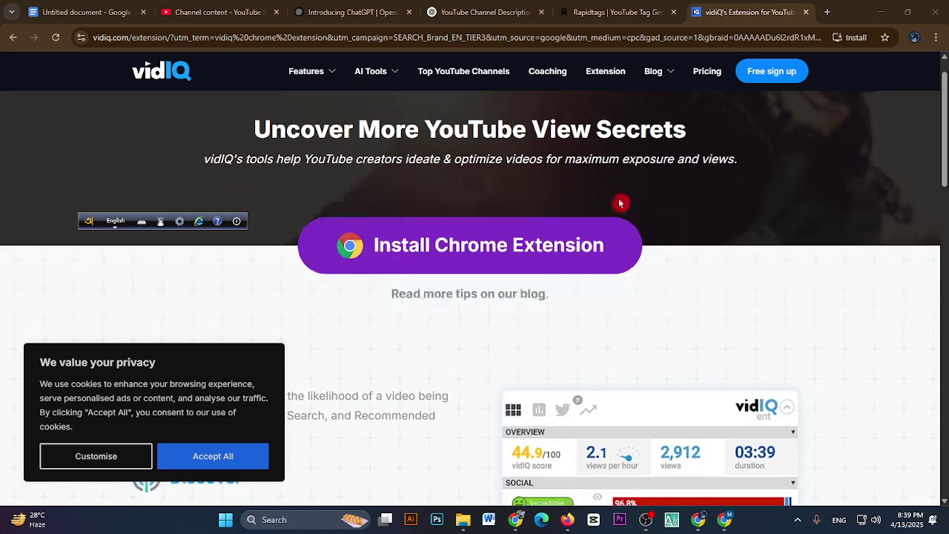
Step: Install vidIQ Vision for YouTube from its Chrome Web Store listing
left_click(449, 234)
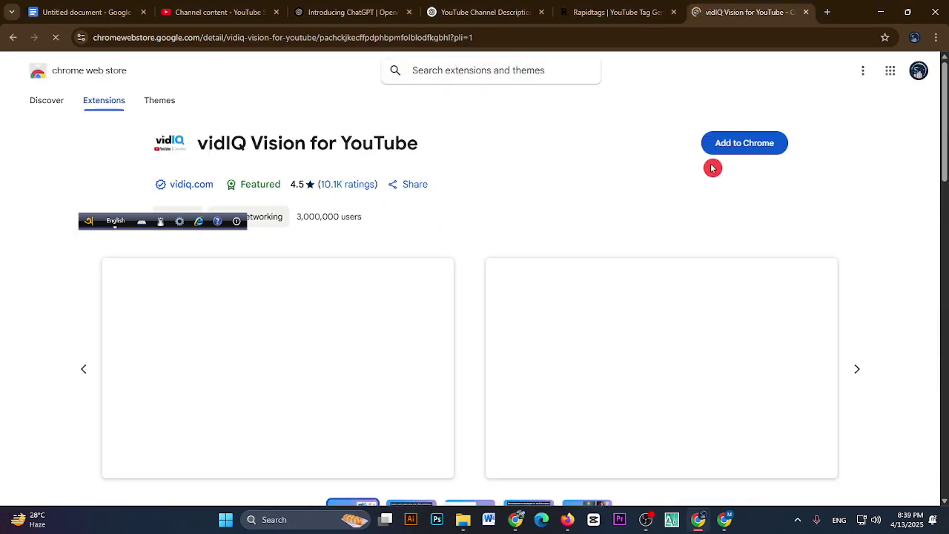
left_click(723, 145)
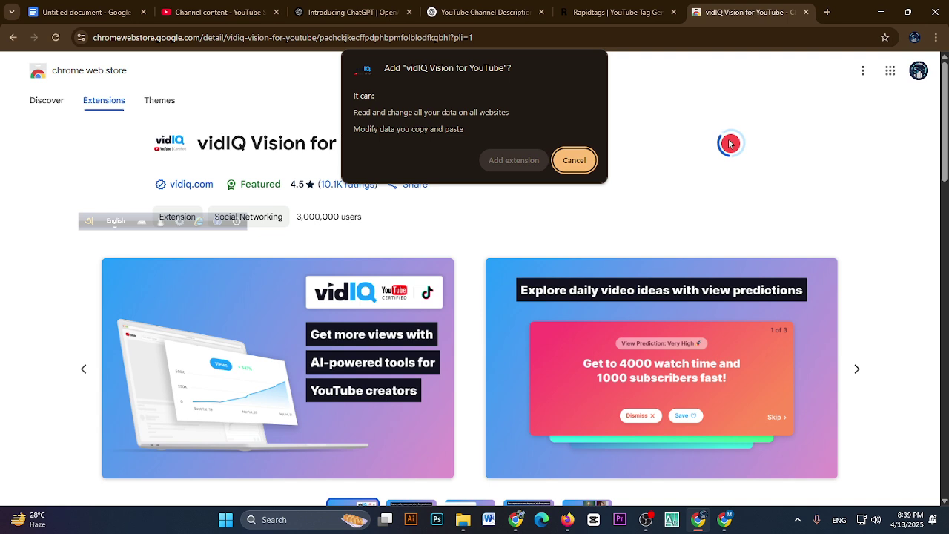
left_click(525, 161)
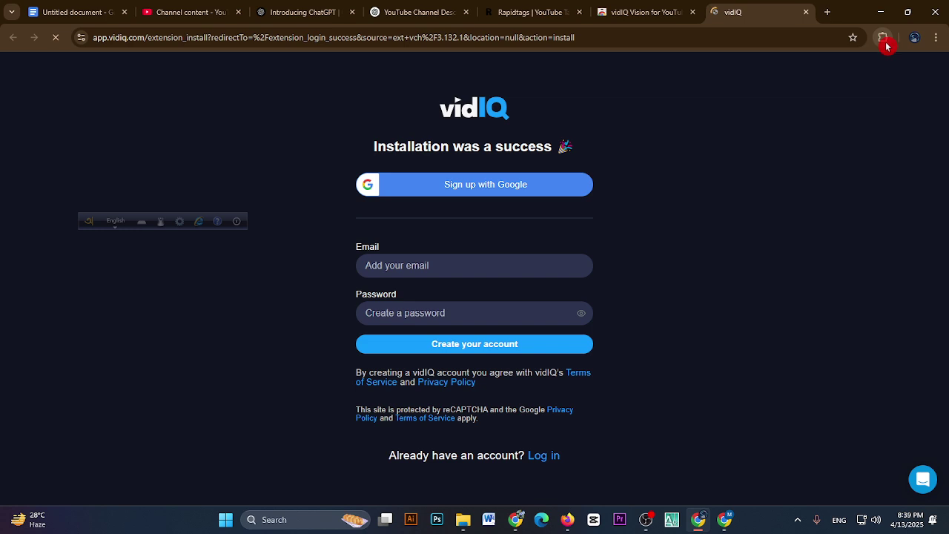
Step: Sign up for vidIQ with the channel's Google account, then close the welcome video tab
left_click(460, 192)
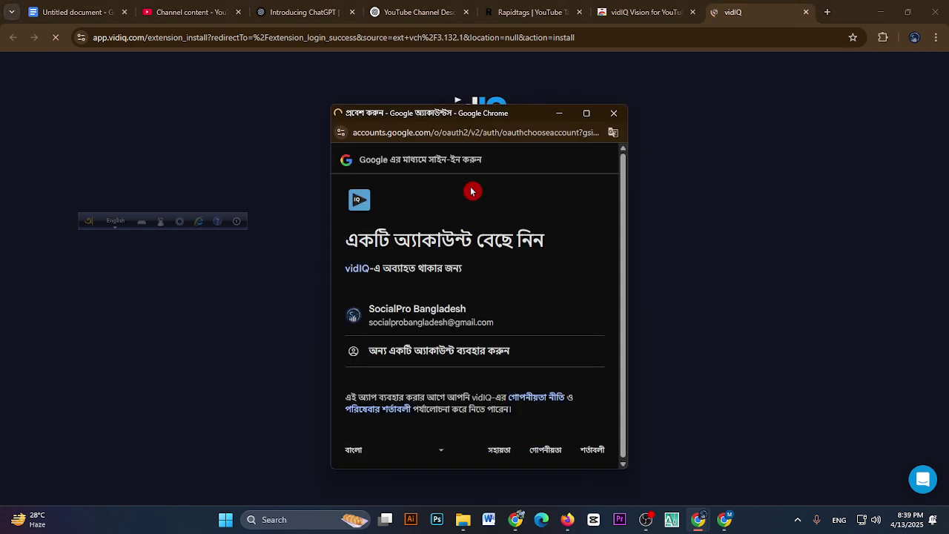
left_click(475, 311)
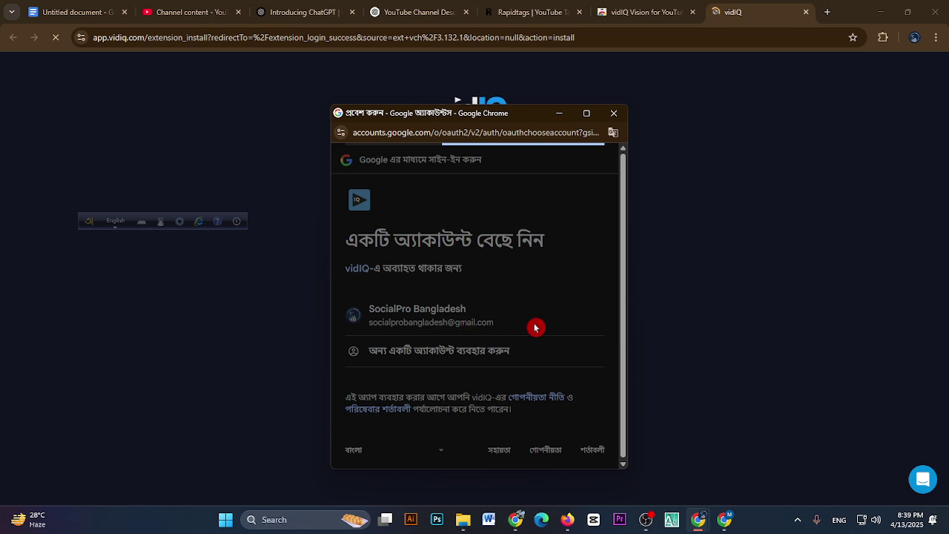
left_click(546, 390)
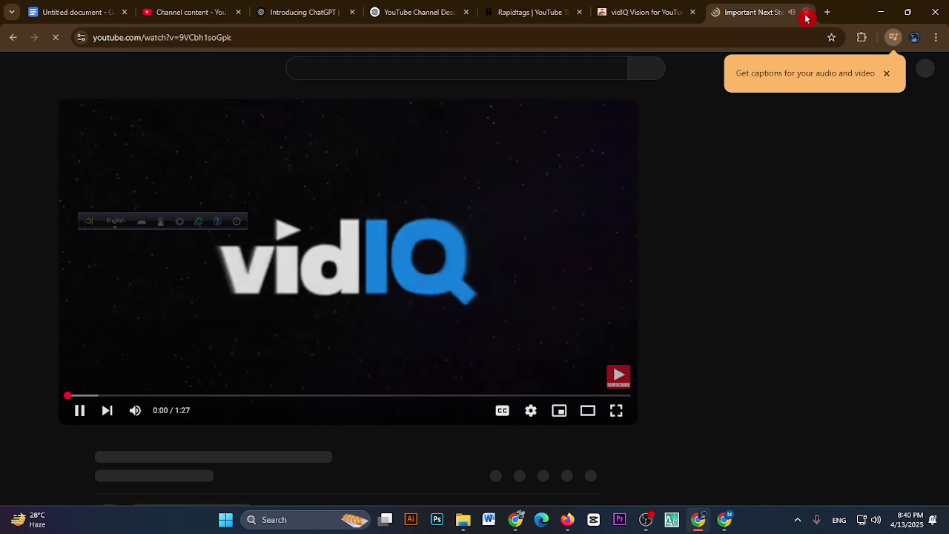
left_click(805, 13)
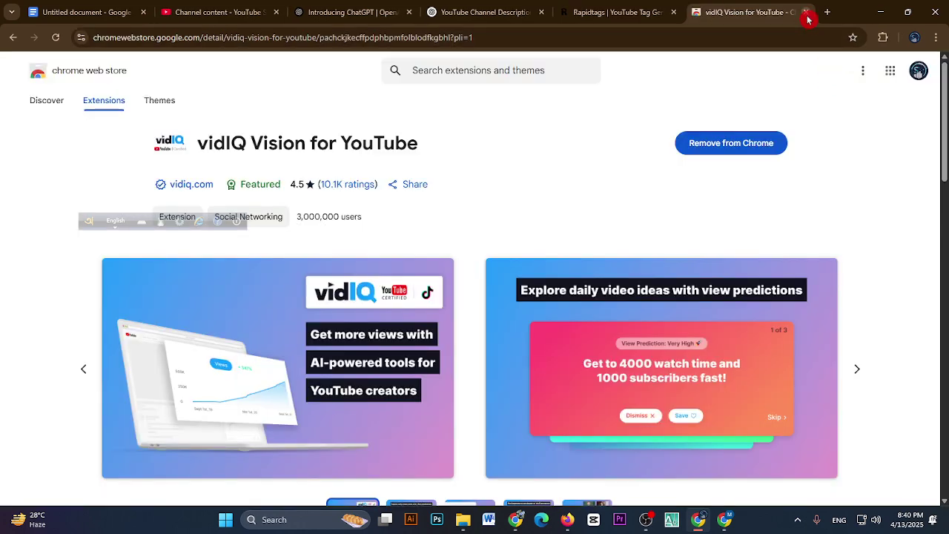
Step: Close the store tab, pin vidIQ Vision for YouTube in Chrome, and return to the YouTube Studio details
left_click(807, 13)
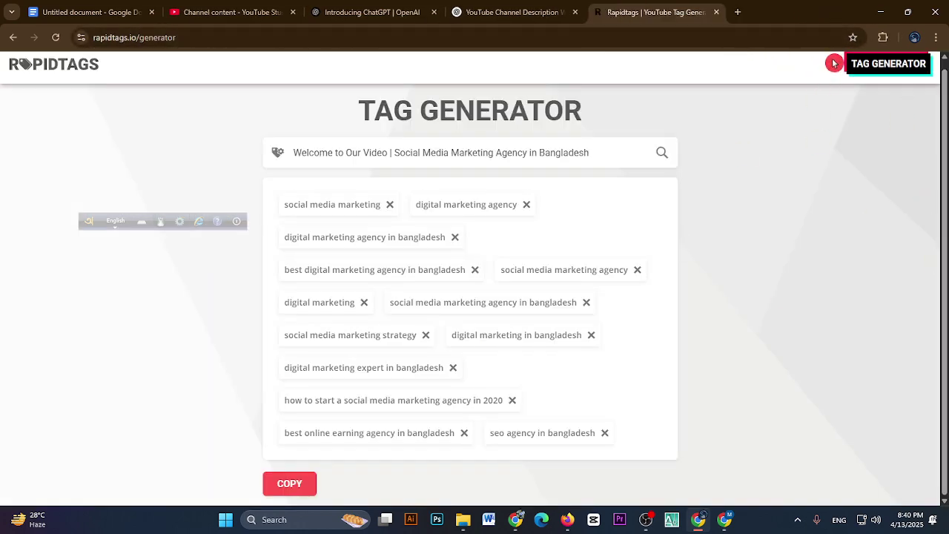
left_click(883, 39)
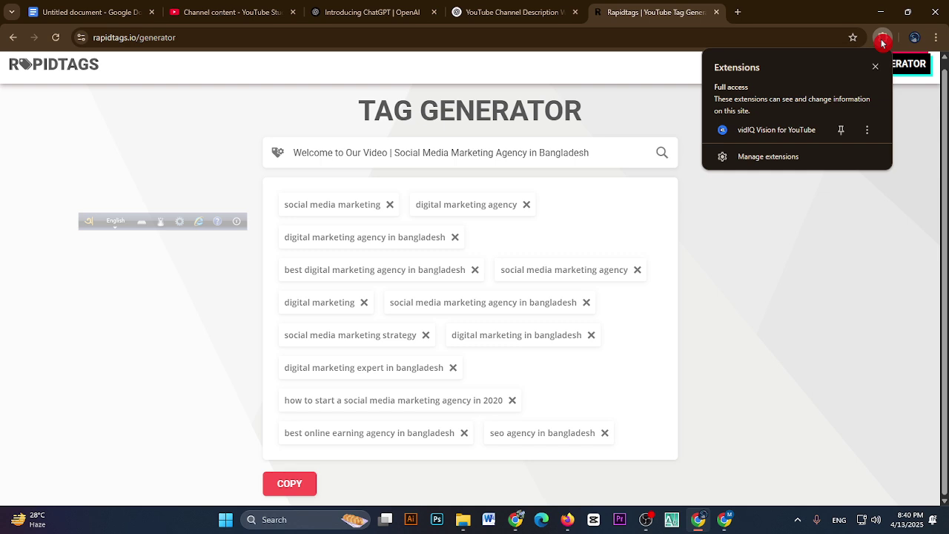
left_click(842, 133)
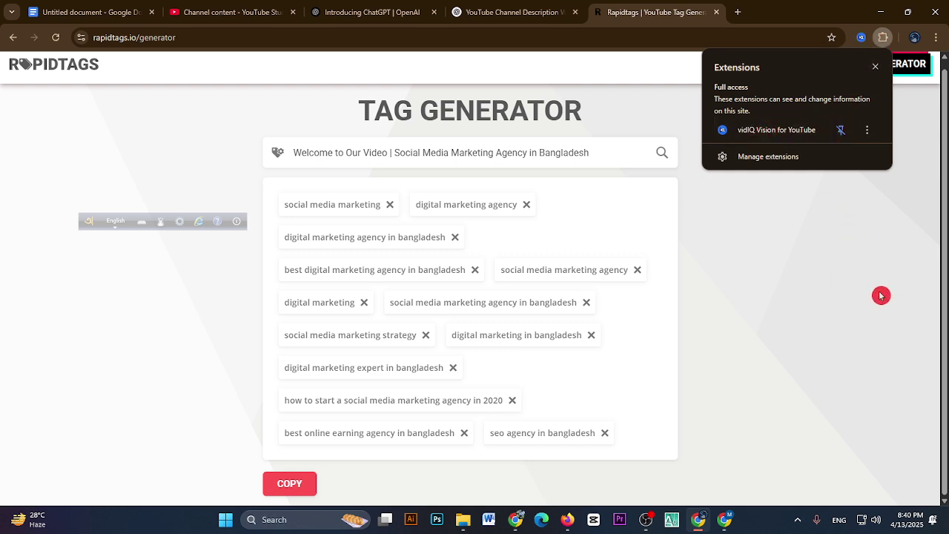
left_click(782, 275)
left_click(232, 15)
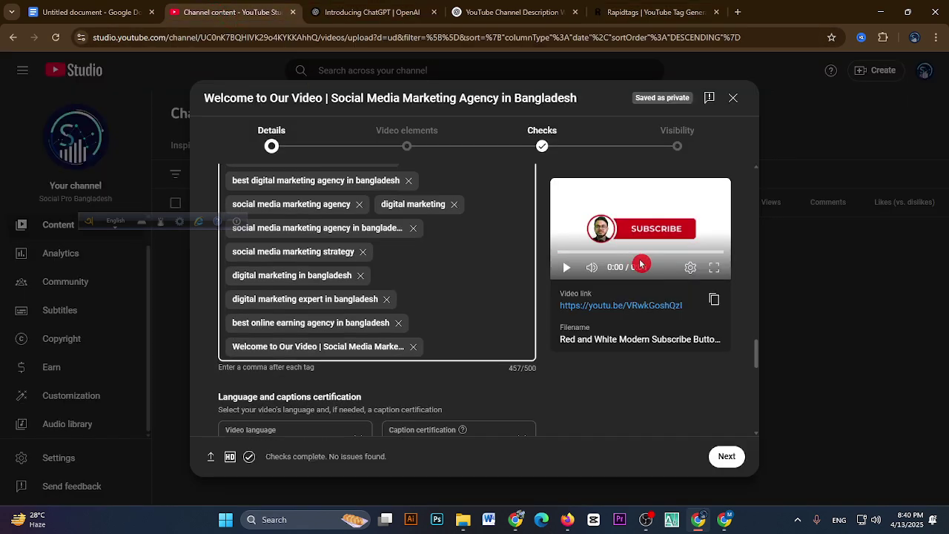
Step: Open the YouTube home page in a new tab from vidIQ's shortcuts menu
left_click(862, 38)
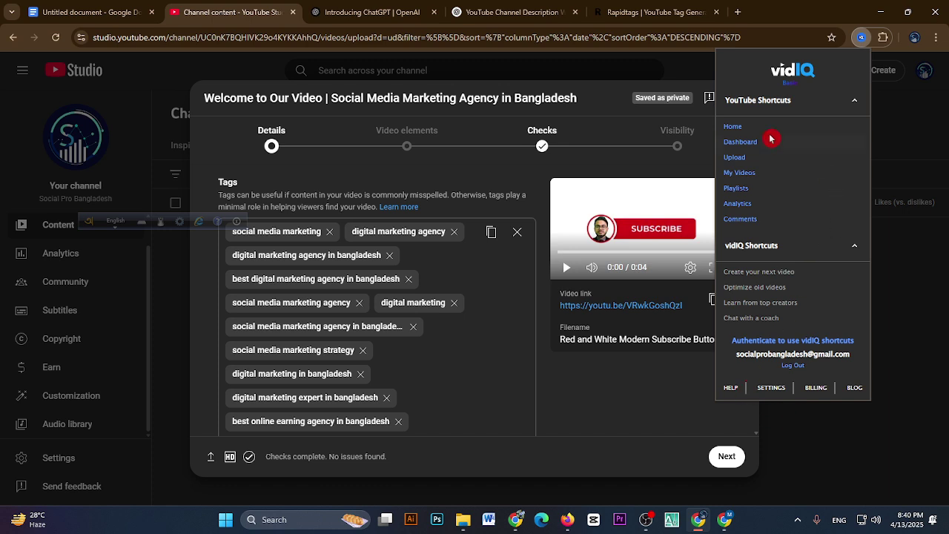
left_click(732, 128)
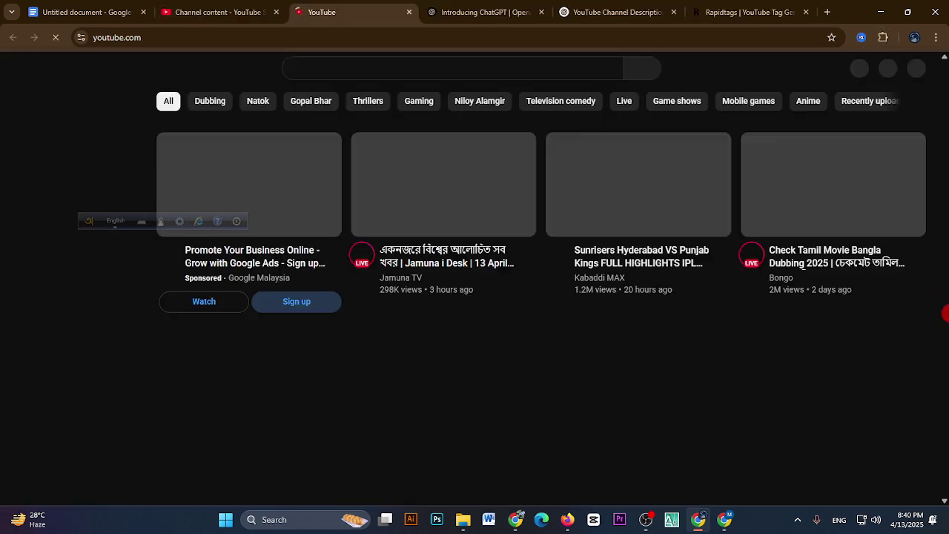
scroll(628, 297, "down", 1)
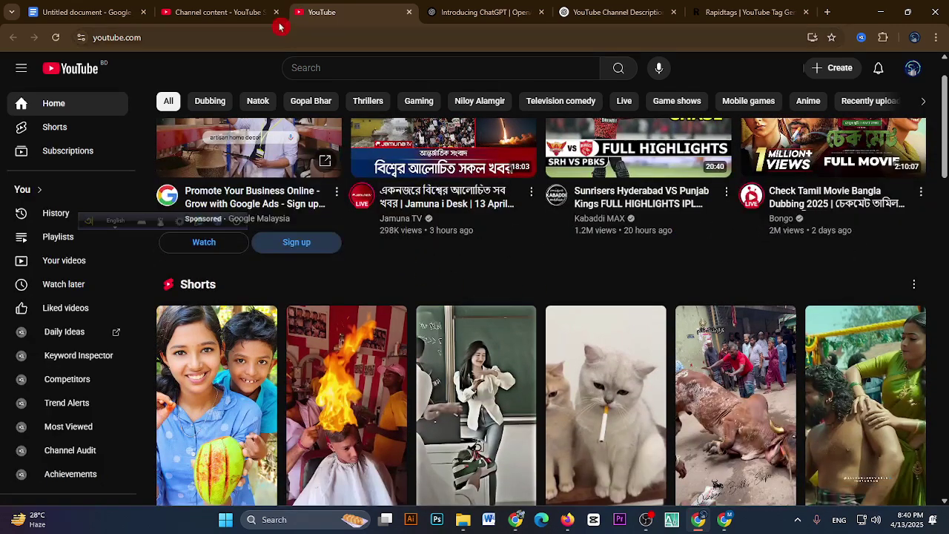
Step: Back on the upload details, reopen and dismiss the vidIQ menu, then switch to the Google Docs instructions
left_click(276, 19)
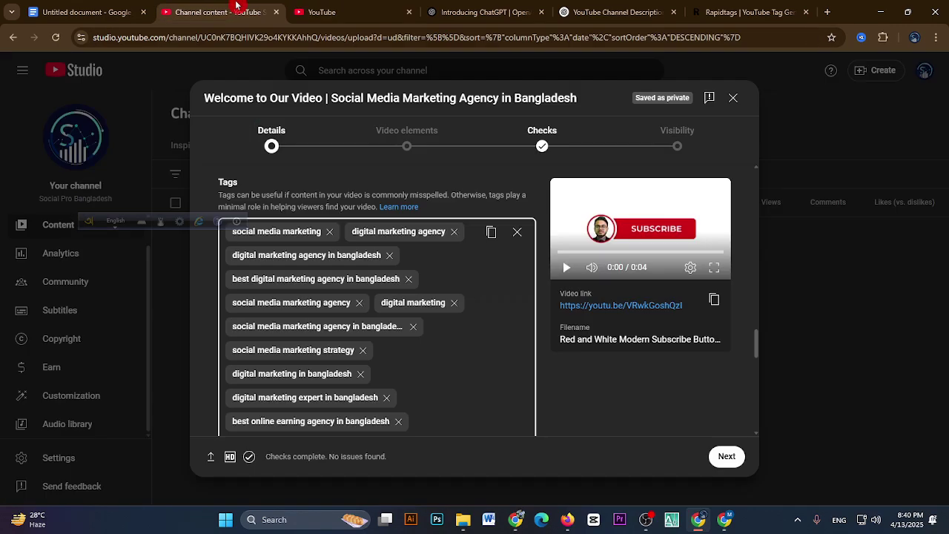
scroll(519, 382, "down", 1)
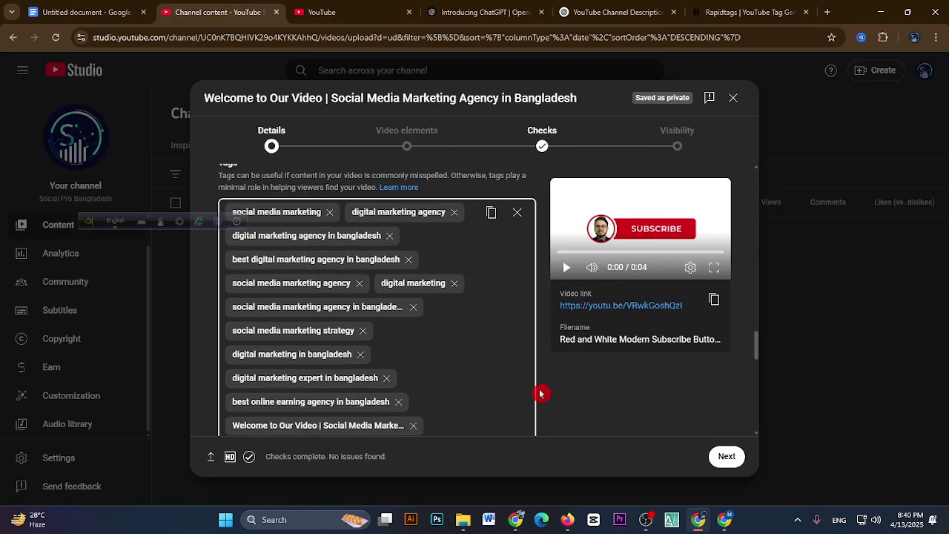
scroll(541, 394, "up", 2)
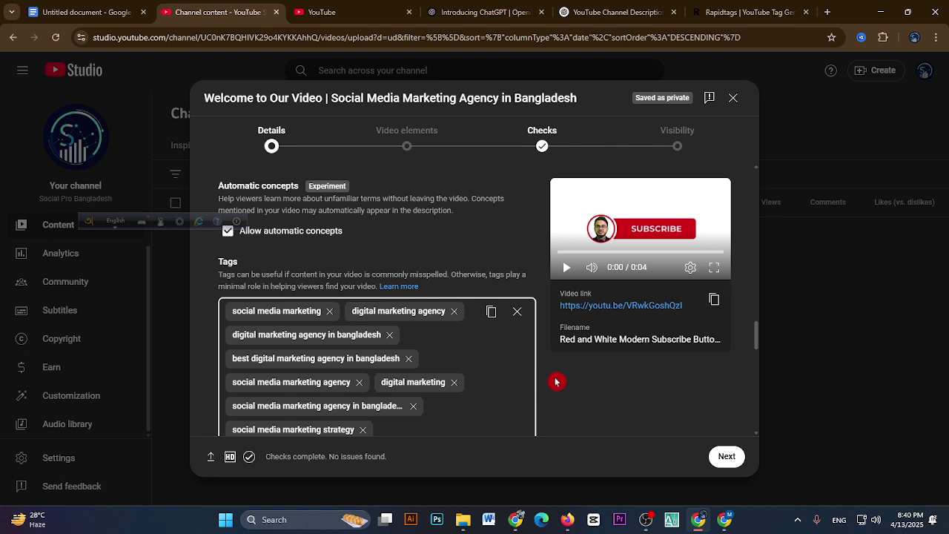
left_click(861, 39)
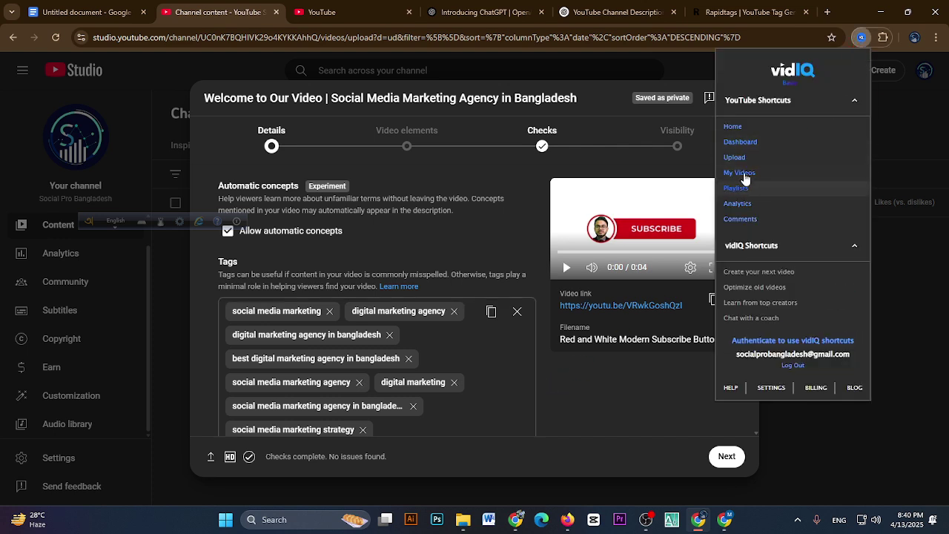
left_click(738, 402)
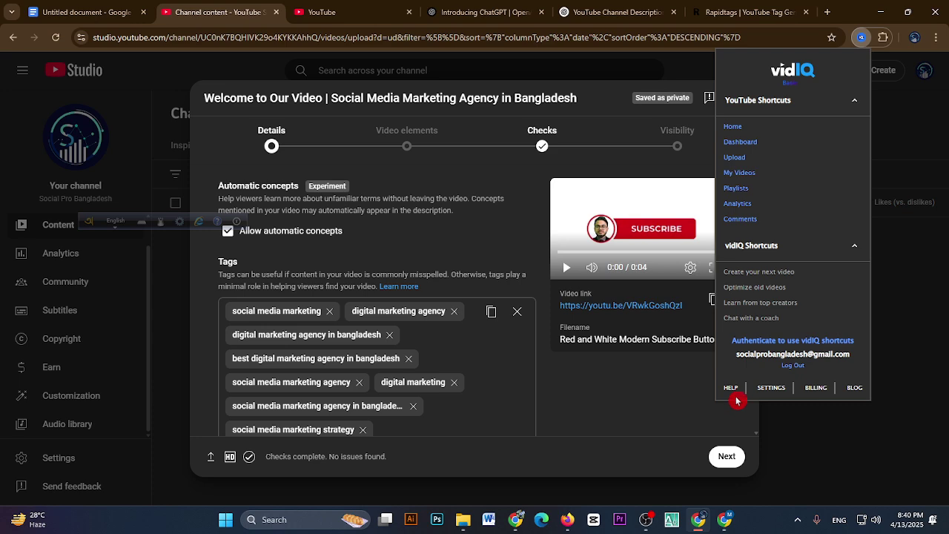
left_click(853, 289)
left_click(877, 108)
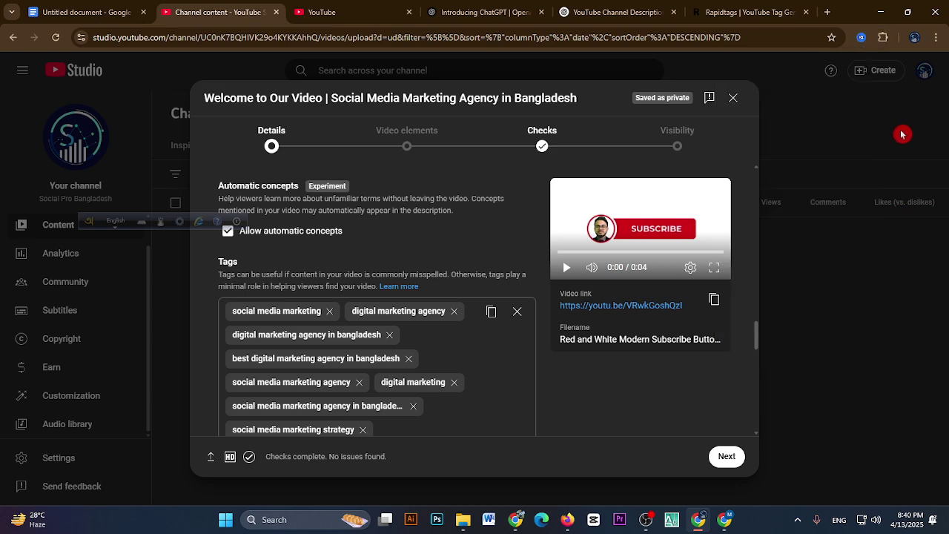
scroll(447, 331, "down", 1)
left_click(106, 7)
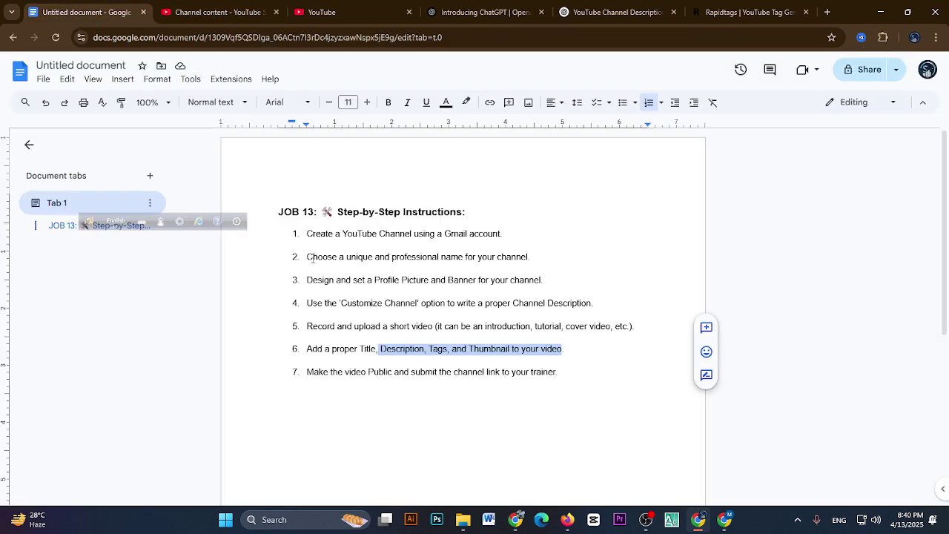
left_click(381, 330)
left_click_drag(385, 327, 483, 329)
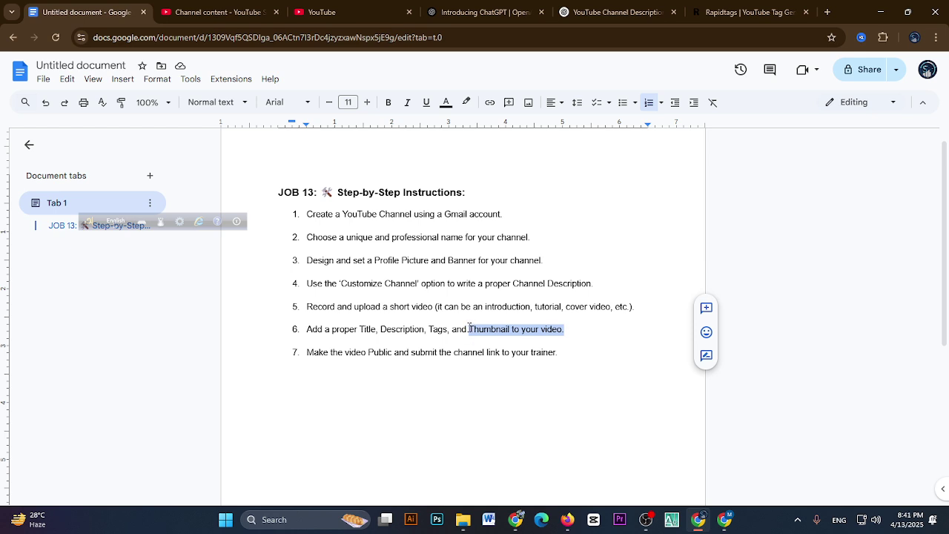
left_click_drag(469, 328, 580, 333)
left_click(579, 333)
left_click_drag(301, 359, 354, 356)
left_click_drag(426, 351, 555, 351)
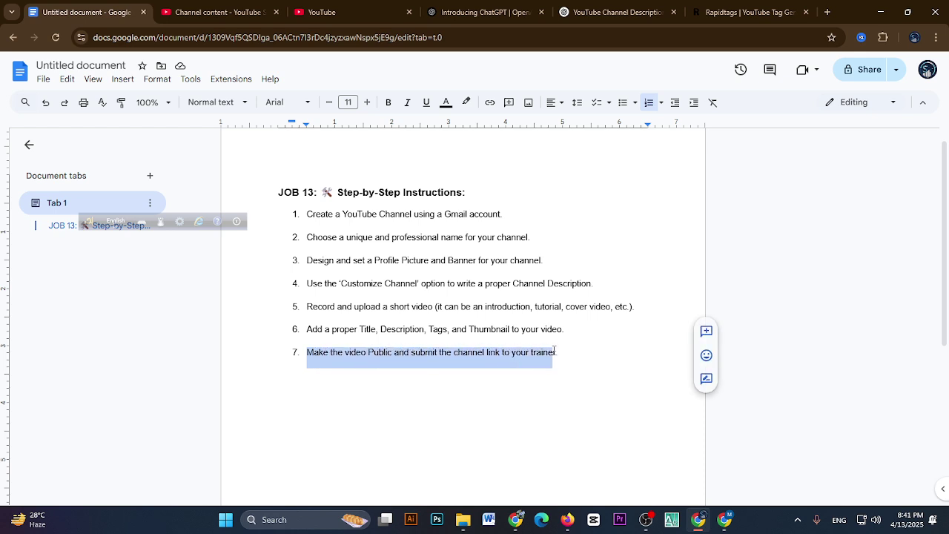
left_click(563, 350)
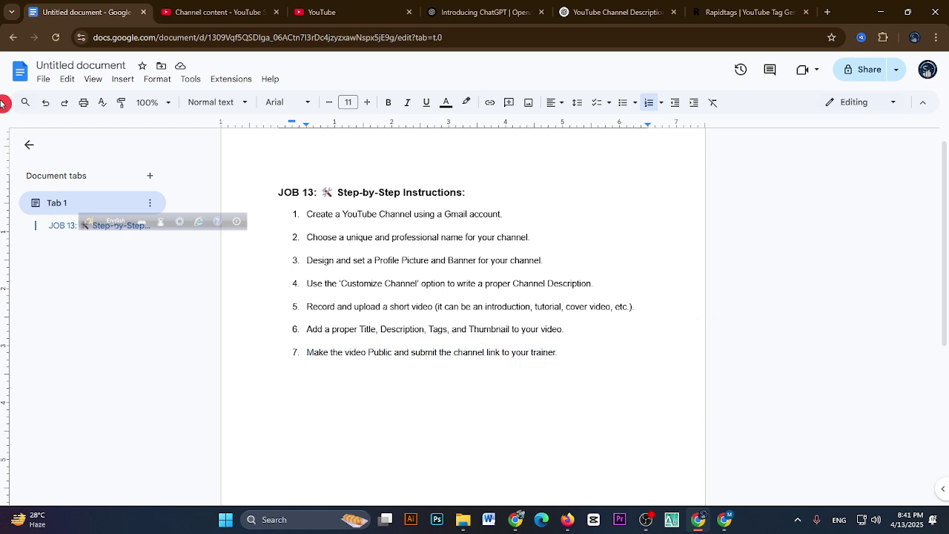
left_click(330, 12)
Step: Step through Video elements and Checks to the Visibility step and choose Public
left_click(219, 12)
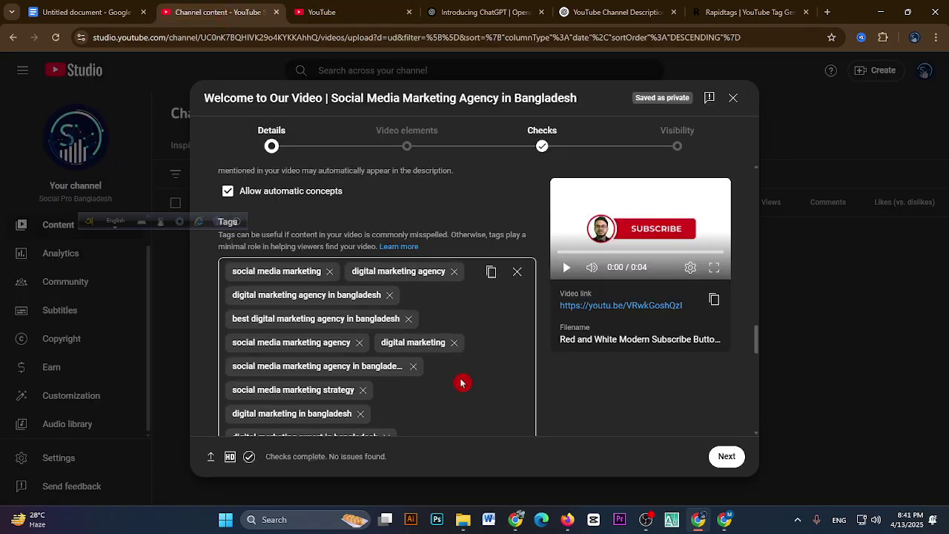
left_click_drag(758, 338, 764, 416)
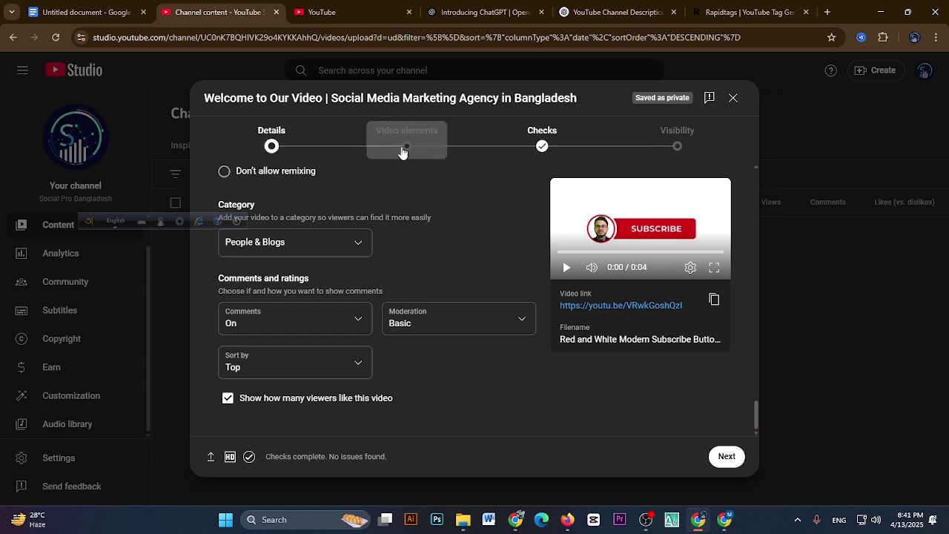
left_click(406, 148)
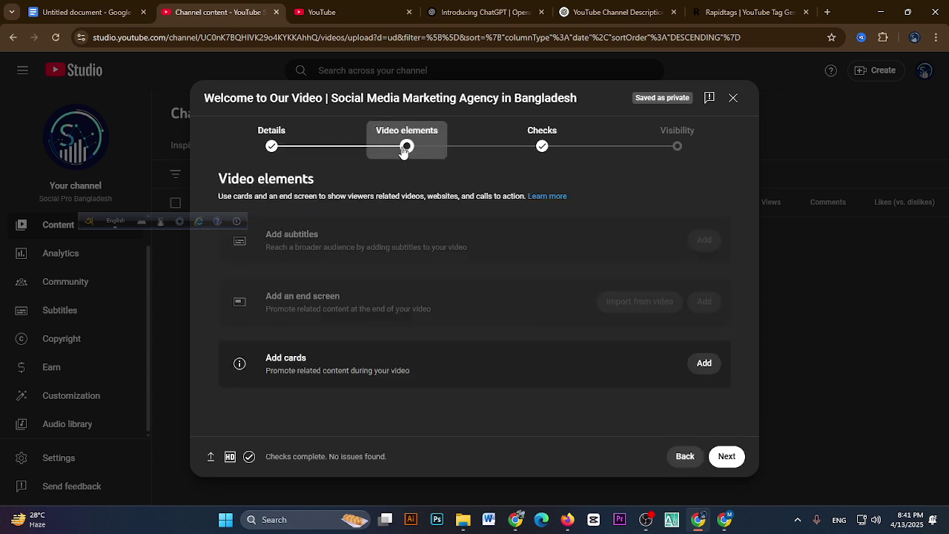
left_click(542, 143)
left_click(677, 143)
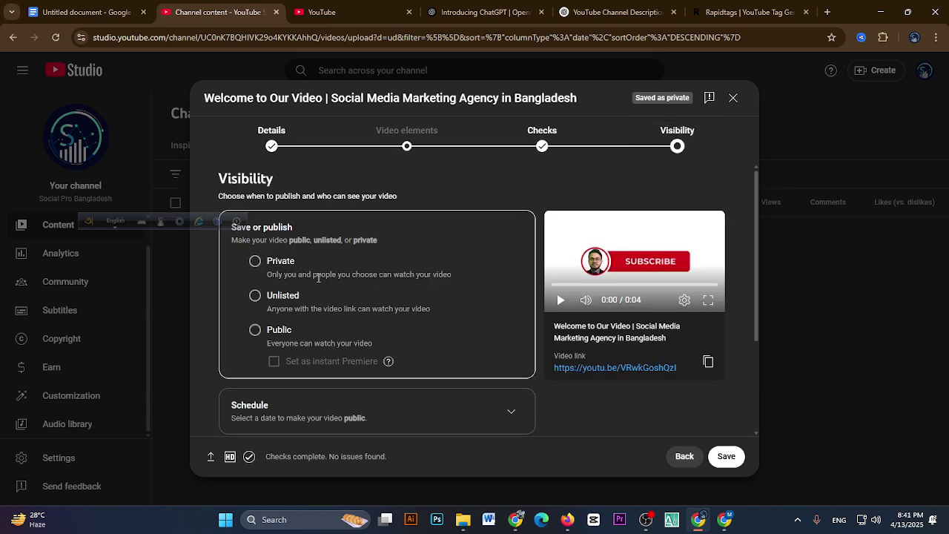
left_click(255, 330)
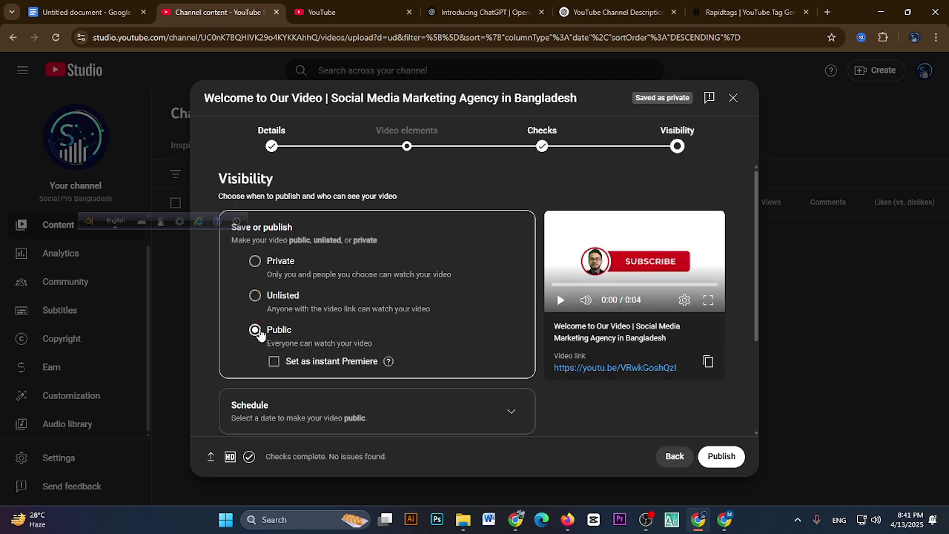
Step: Preview the Schedule options, keep publishing as Public, and copy the video link
scroll(377, 354, "down", 2)
scroll(445, 326, "down", 1)
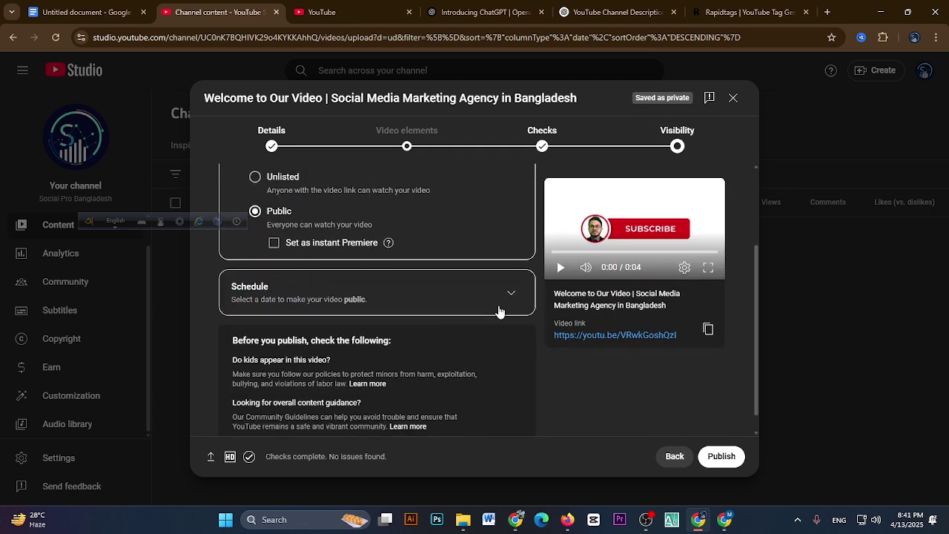
left_click(511, 291)
scroll(288, 243, "up", 3)
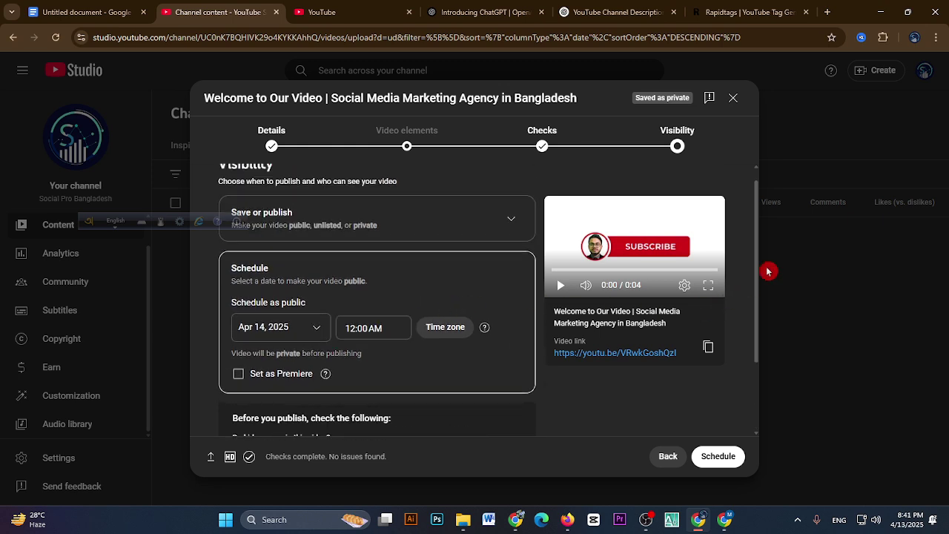
left_click_drag(756, 267, 752, 417)
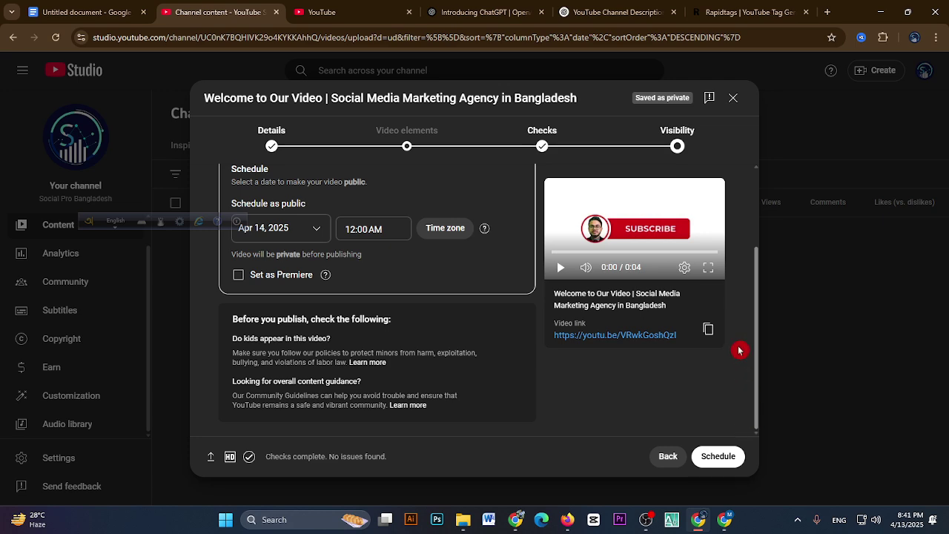
scroll(746, 289, "up", 3)
left_click(312, 213)
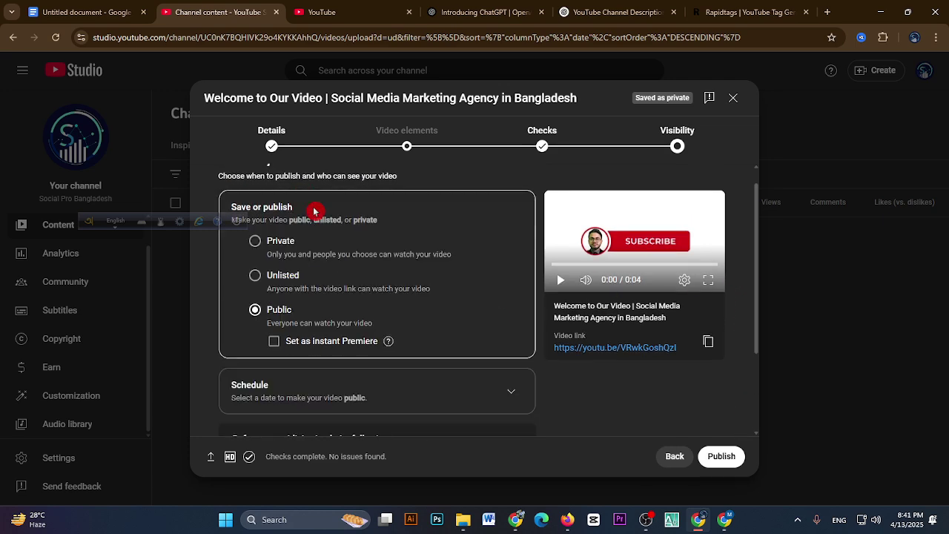
scroll(416, 366, "down", 1)
scroll(483, 337, "down", 1)
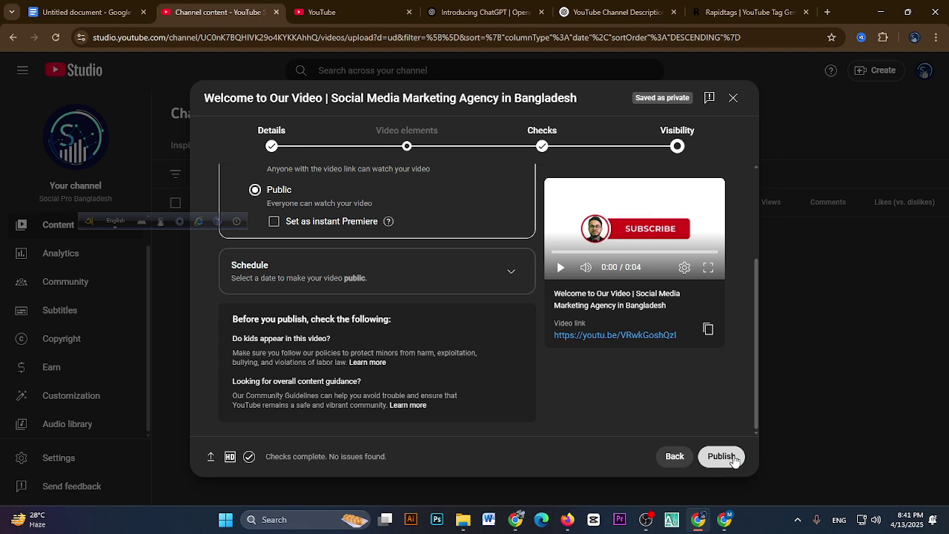
left_click(708, 329)
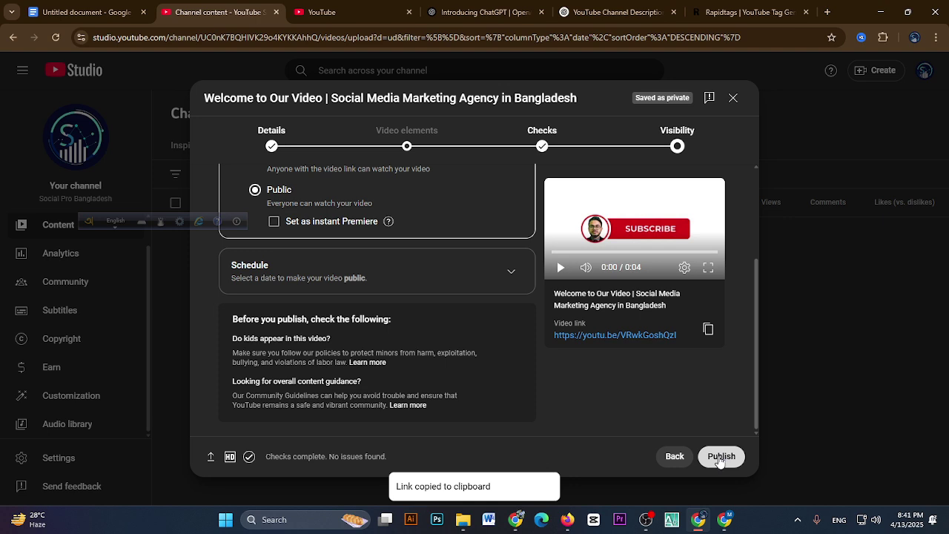
Step: Select the JOB 13 heading and first step in Google Docs, then hide File Explorer
left_click(67, 10)
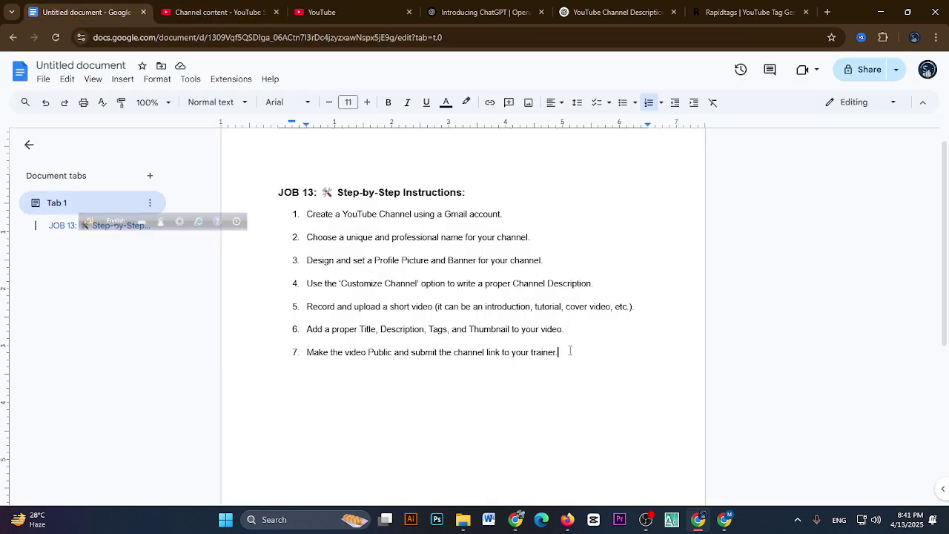
left_click_drag(272, 184, 297, 204)
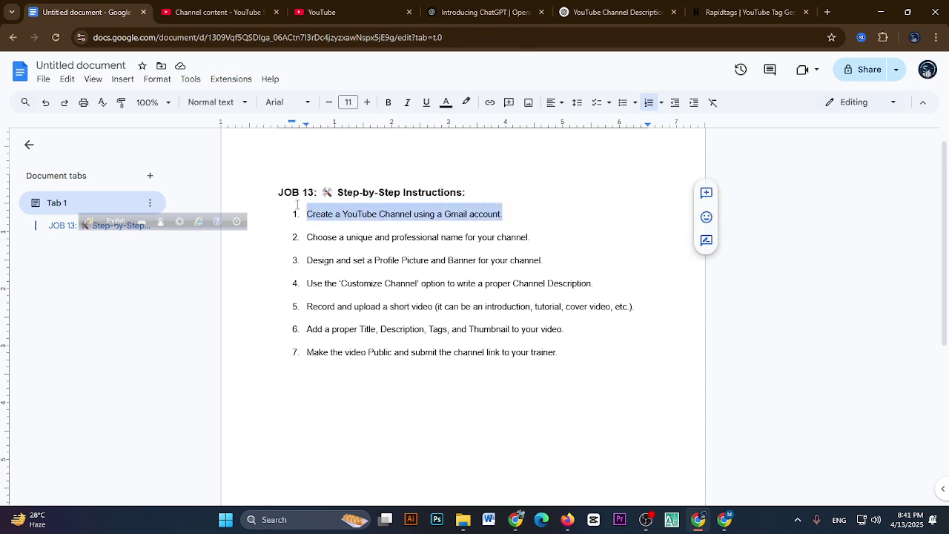
left_click(463, 520)
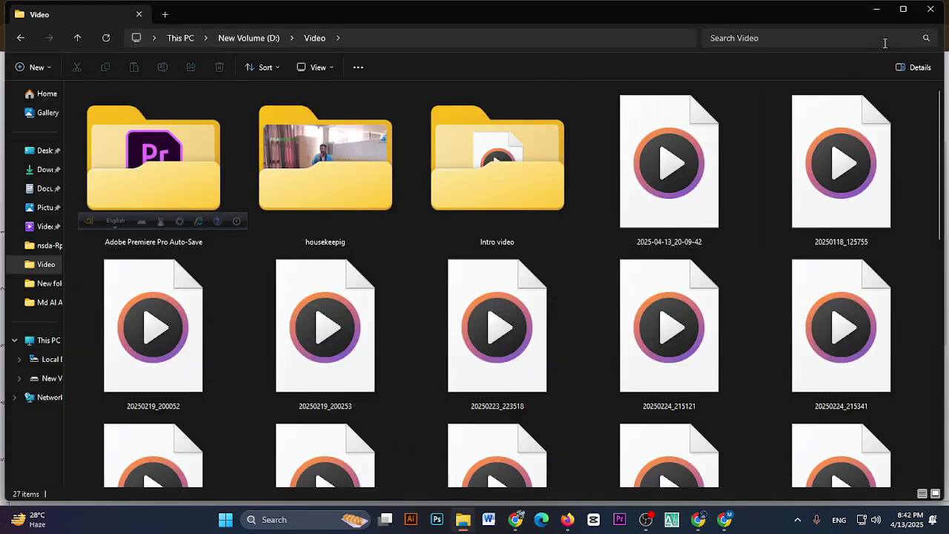
left_click(876, 10)
Step: Minimize Google Docs, Canva, the other browser window and OBS to reveal the desktop
left_click(876, 13)
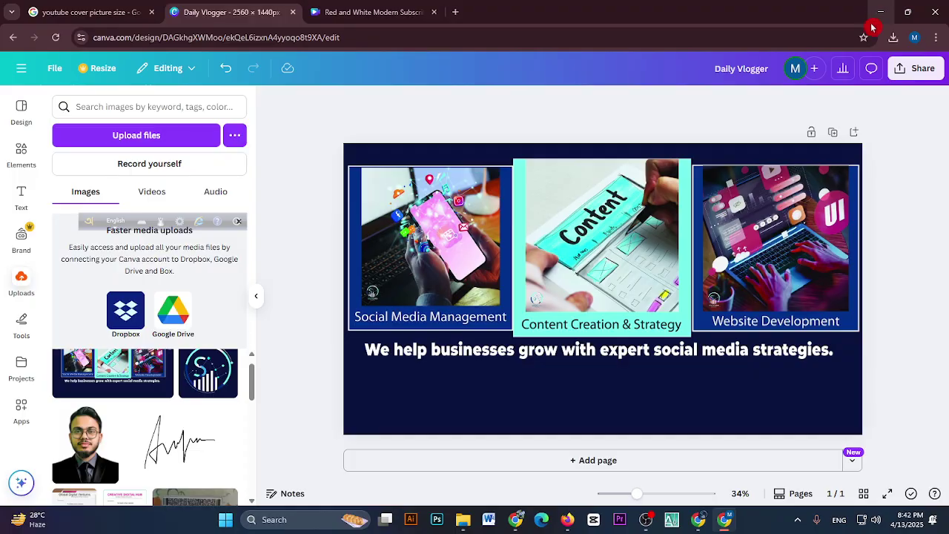
left_click(877, 18)
left_click(877, 16)
left_click(879, 9)
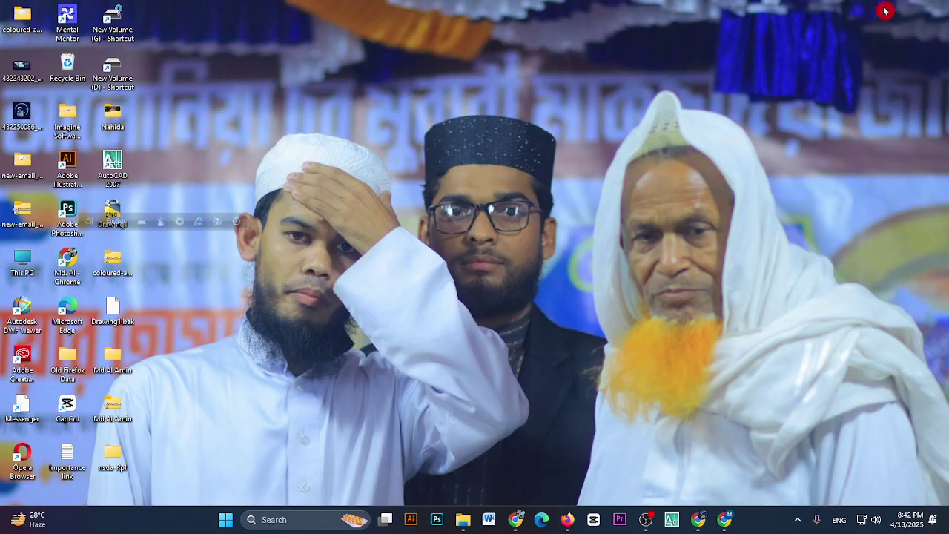
Step: Create a new desktop folder, decline the merge with an existing same-named folder, and name it NSDA Exam
right_click(333, 89)
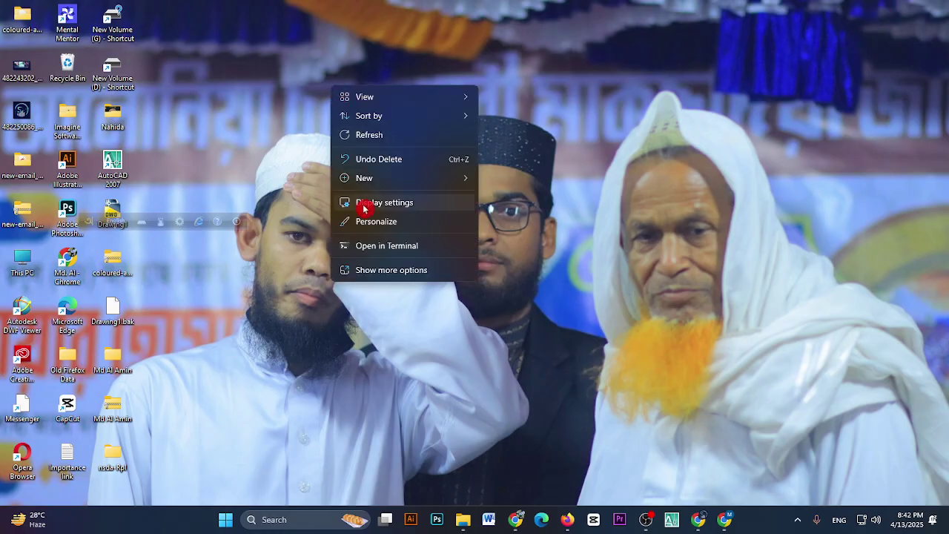
mouse_move(374, 182)
left_click(522, 183)
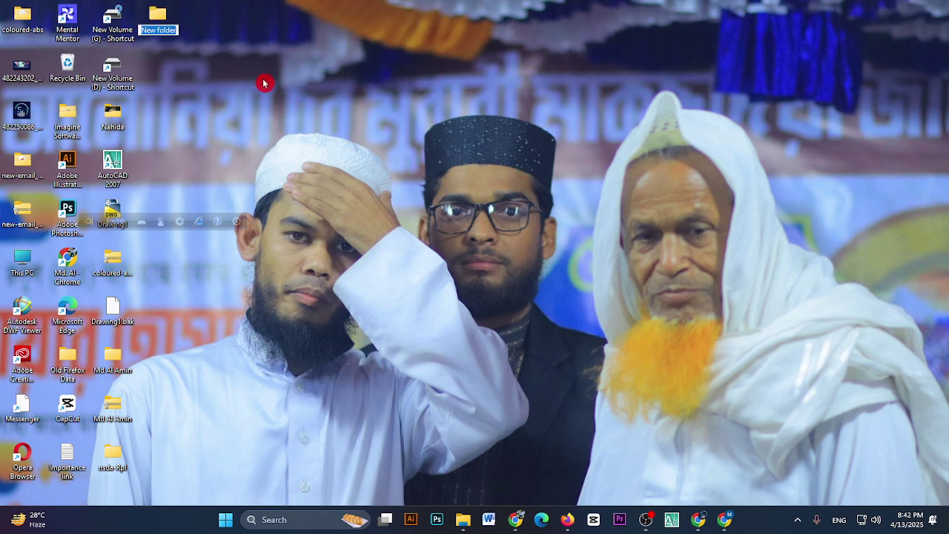
type("Md Al Amin")
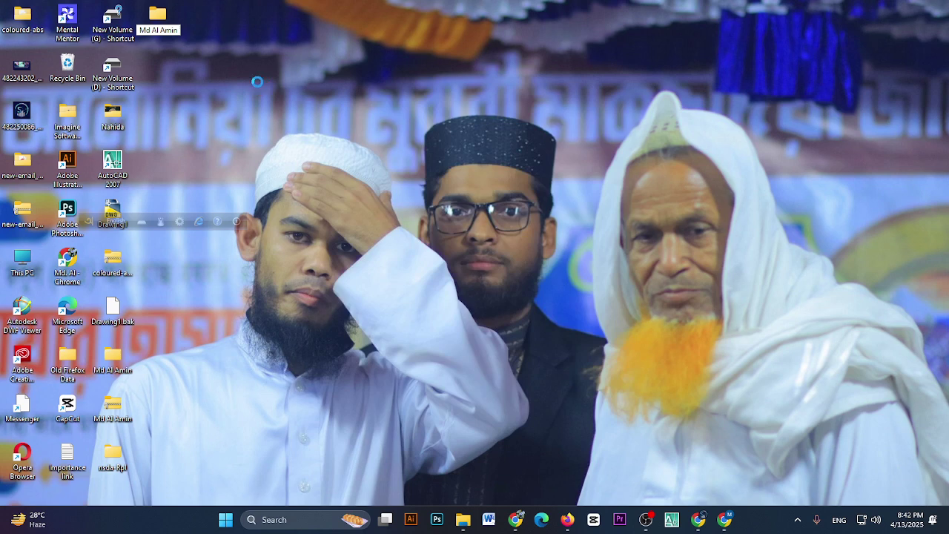
key("Return")
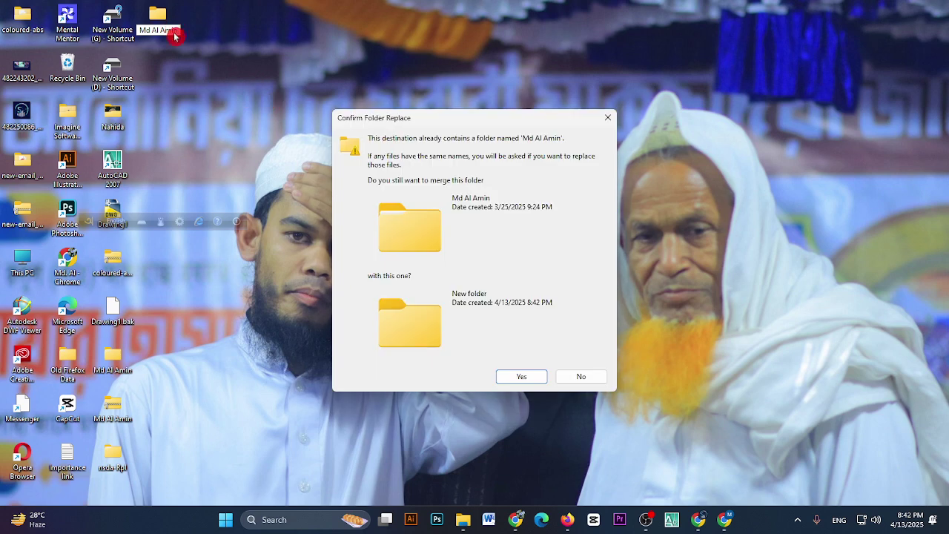
left_click(581, 377)
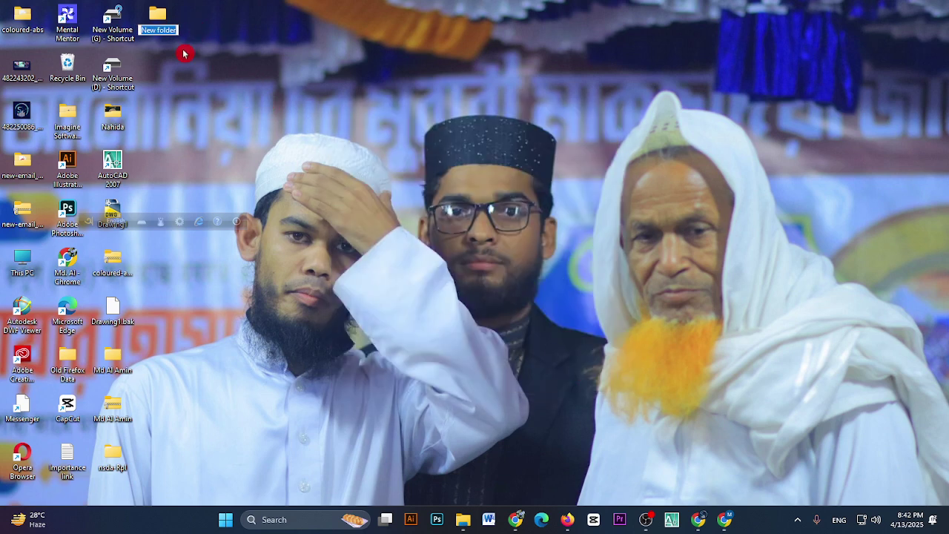
type("N")
left_click(304, 97)
left_click_drag(165, 25, 185, 19)
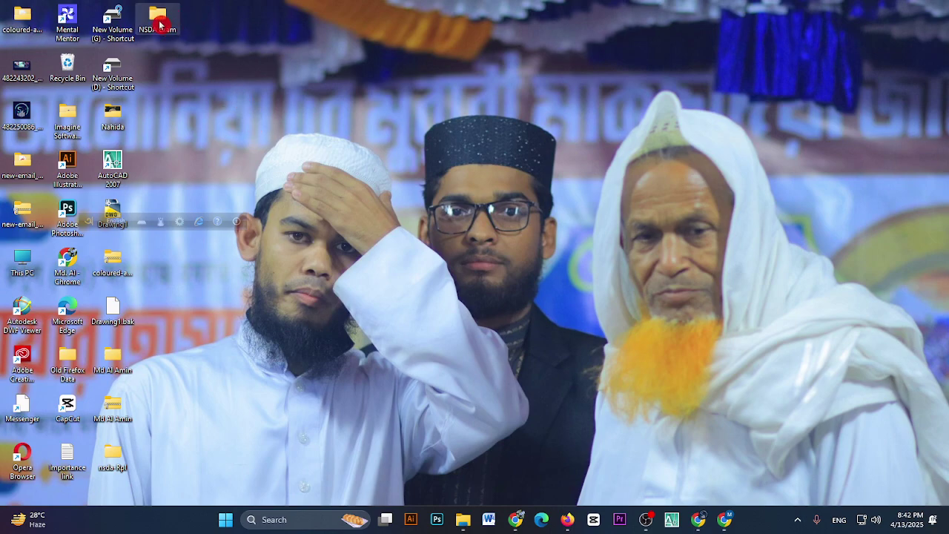
Step: Inside NSDA Exam, create a subfolder named Job 01 and open it
double_click(158, 22)
right_click(304, 169)
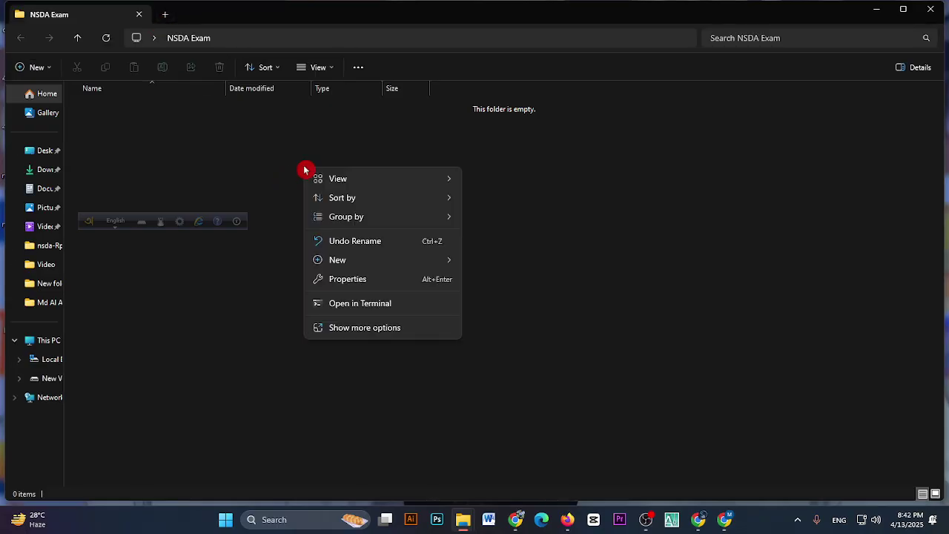
mouse_move(363, 266)
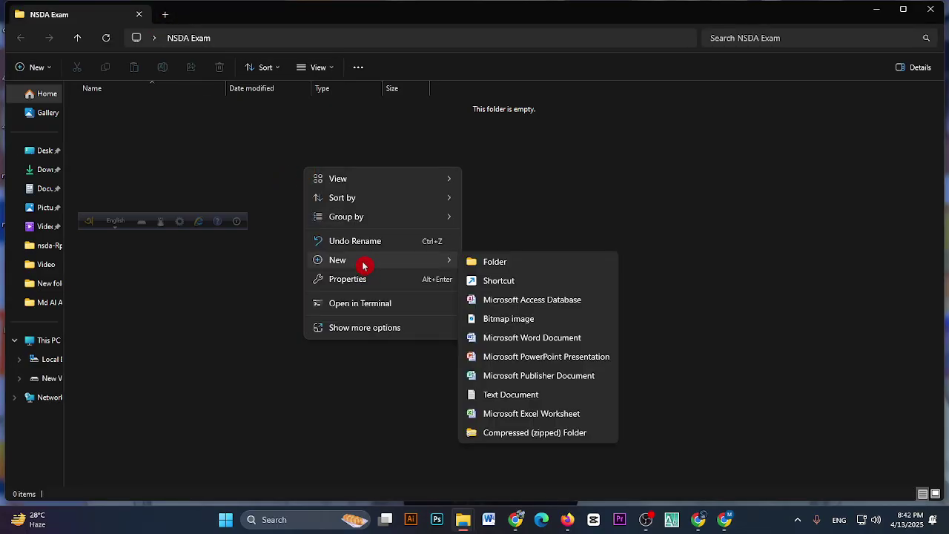
left_click(506, 264)
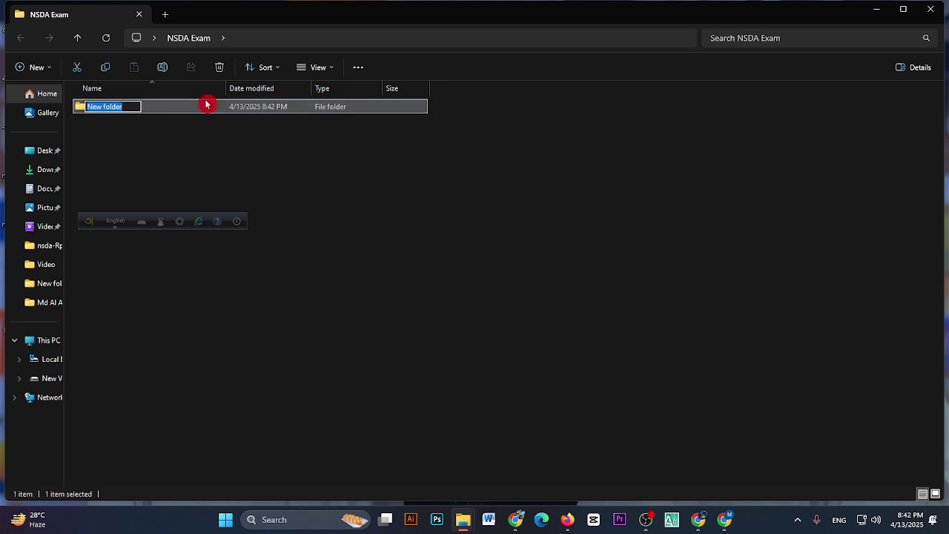
type("Job 01")
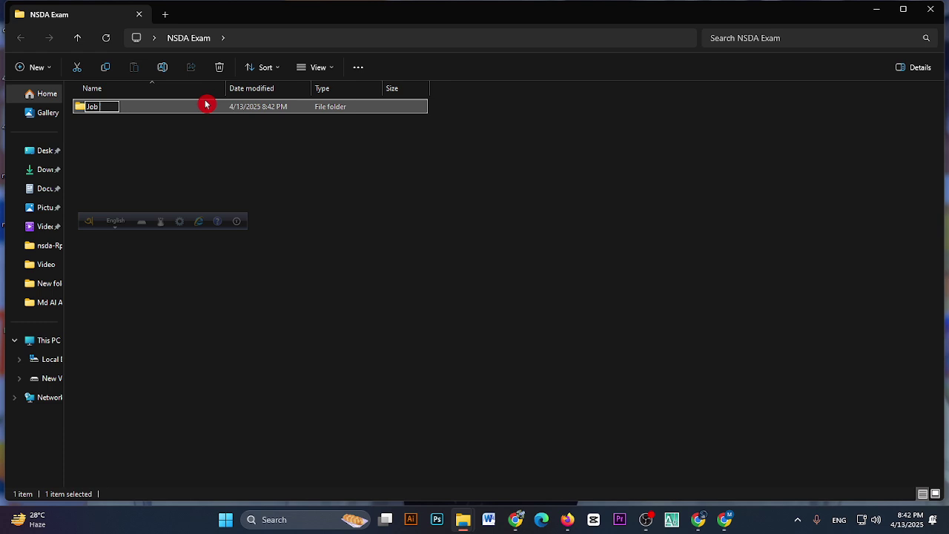
left_click(231, 171)
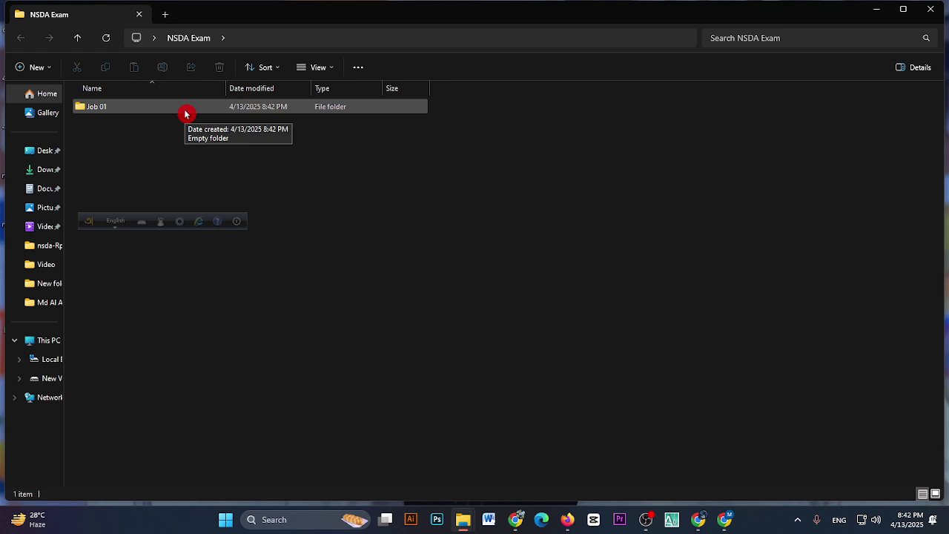
double_click(154, 108)
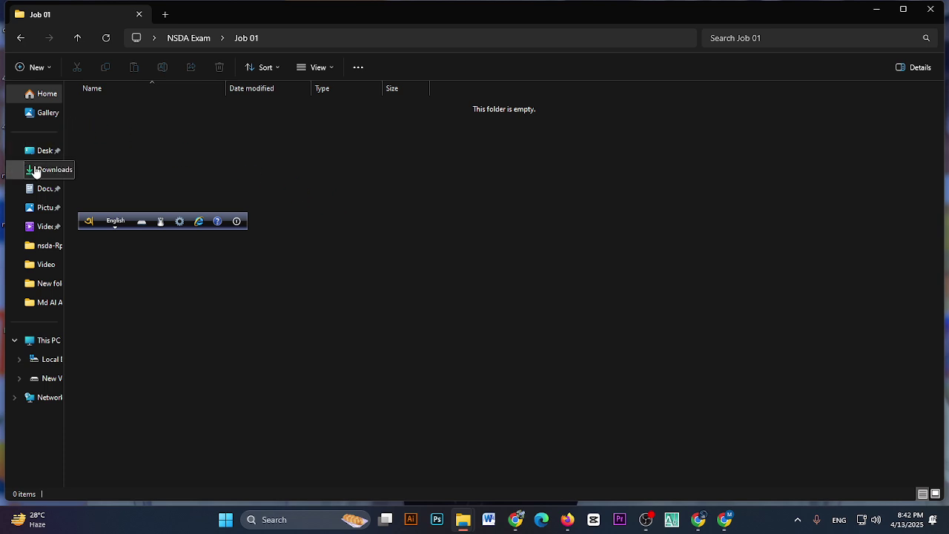
Step: Browse Pictures, Screenshots and the Desktop folder, open the existing zipped folder, then close File Explorer
left_click(42, 211)
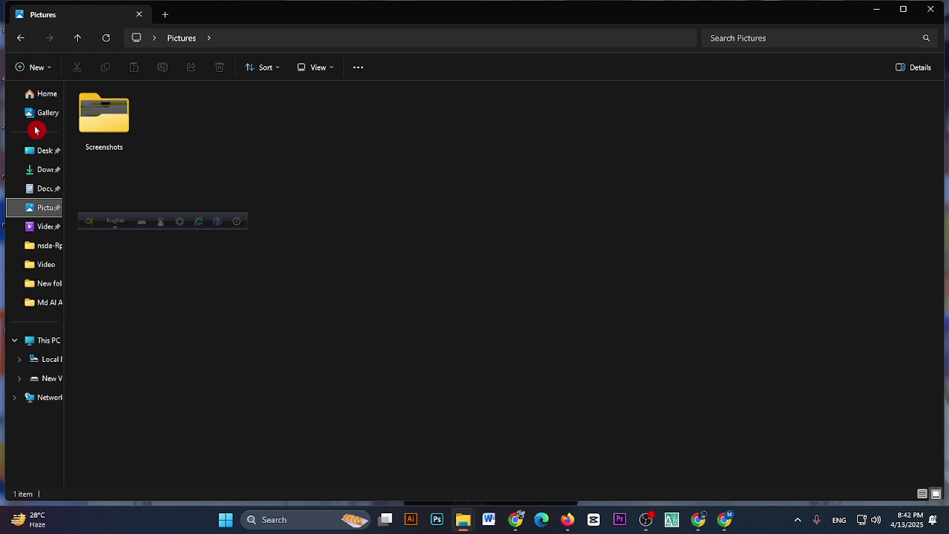
double_click(115, 131)
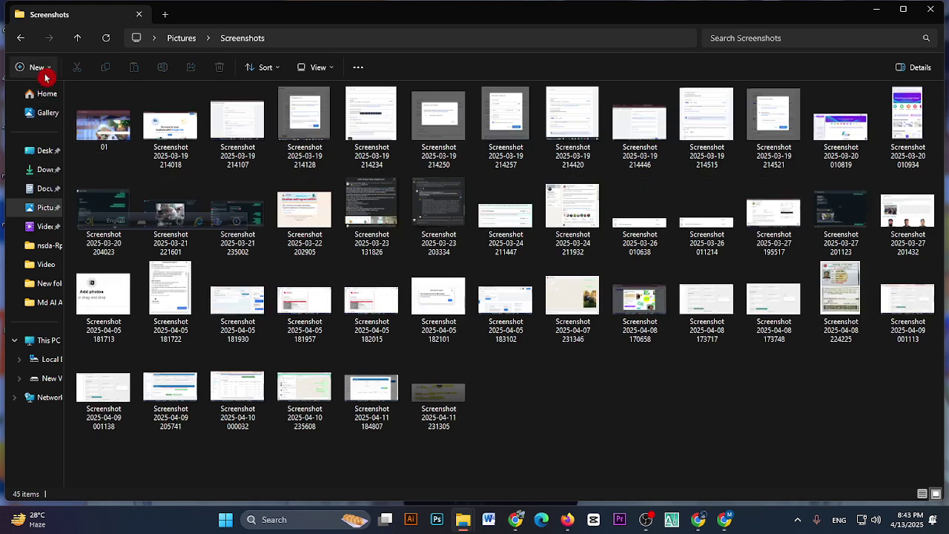
left_click(22, 37)
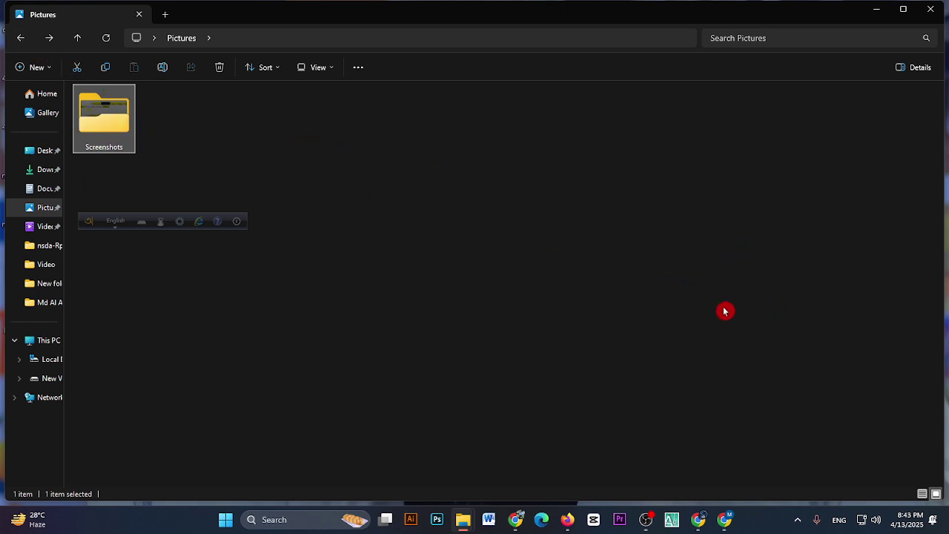
left_click(45, 152)
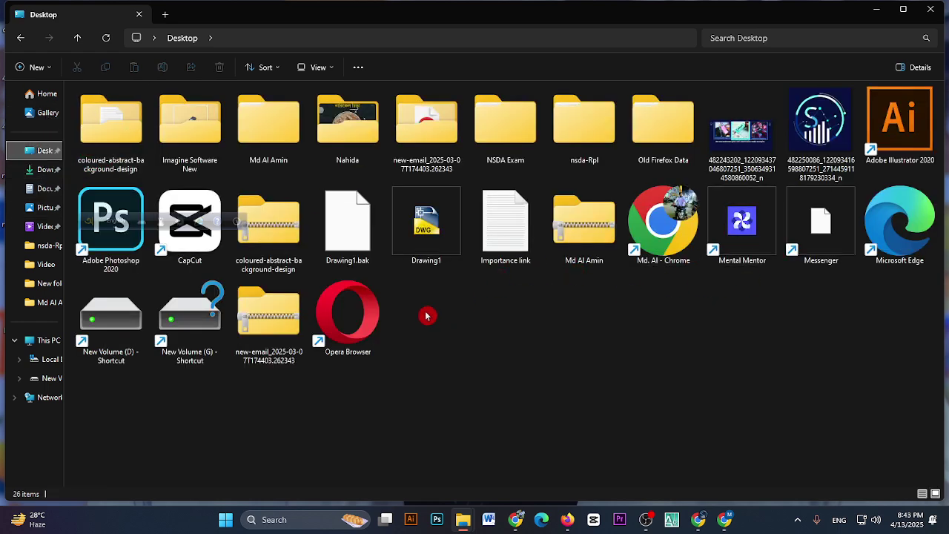
double_click(576, 253)
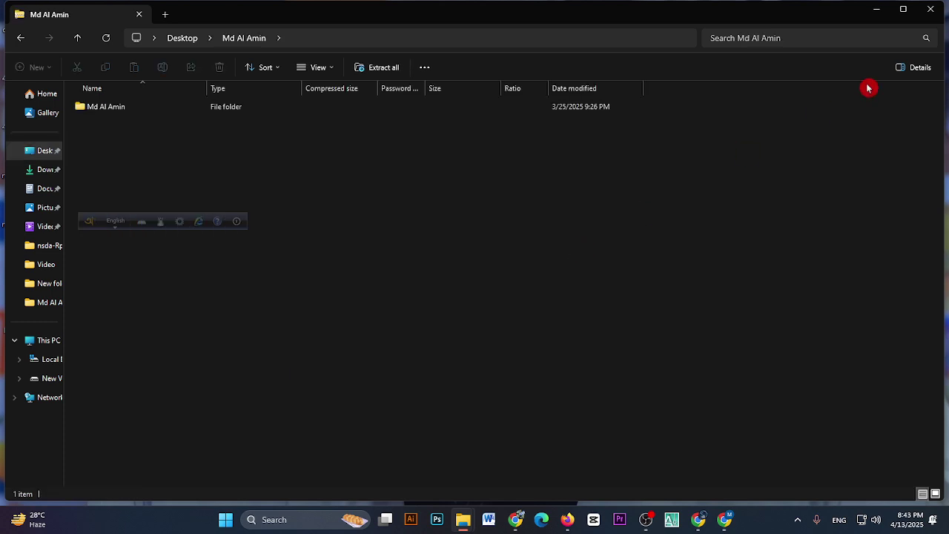
left_click(932, 17)
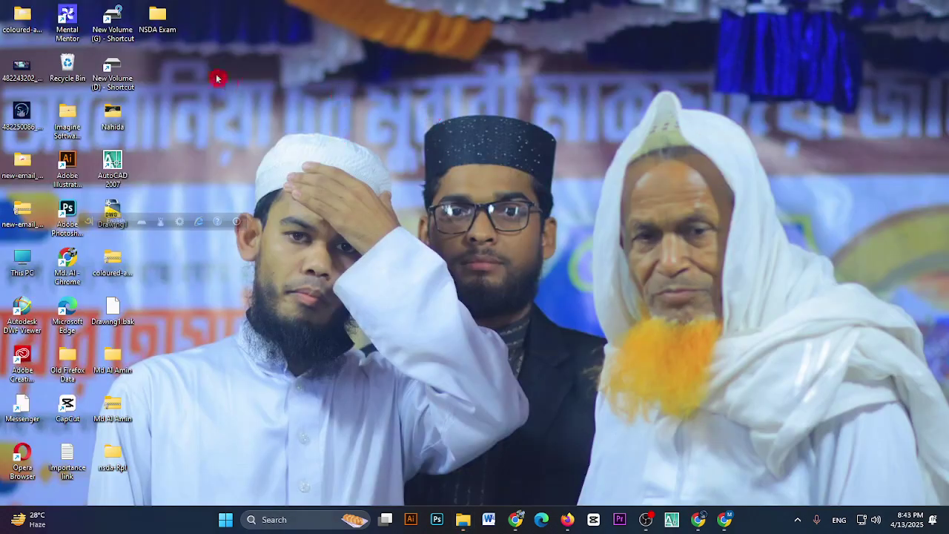
Step: Compress the NSDA Exam folder into a zipped folder via Send to
left_click(154, 18)
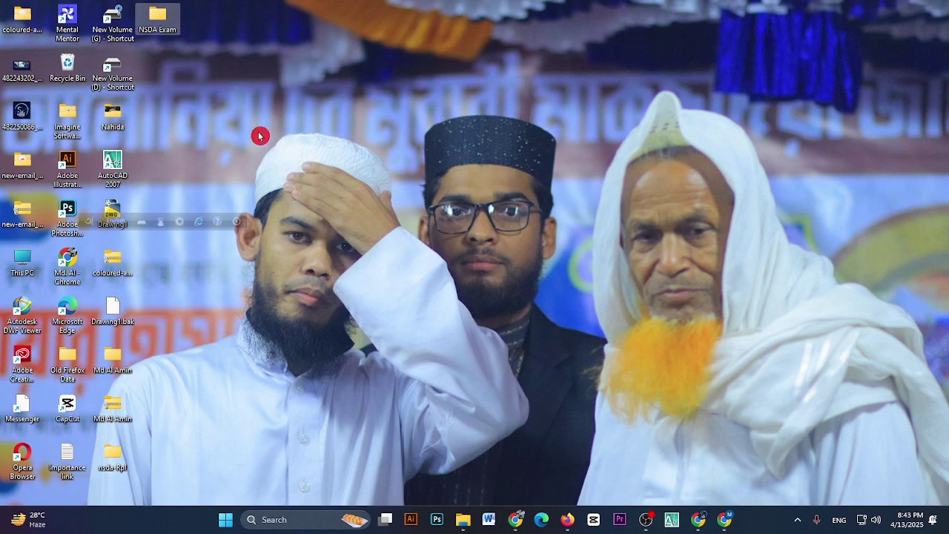
right_click(159, 26)
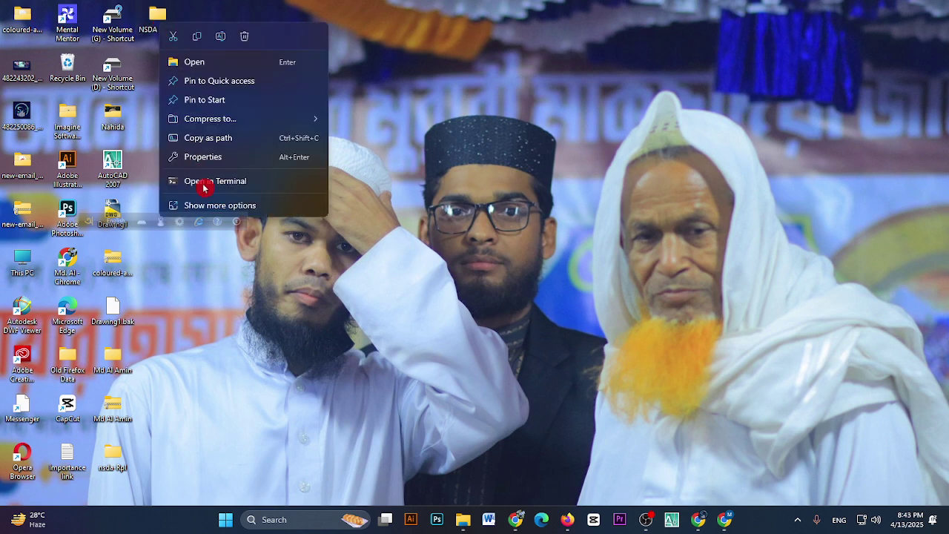
left_click(282, 343)
left_click_drag(235, 66, 161, 18)
right_click(160, 18)
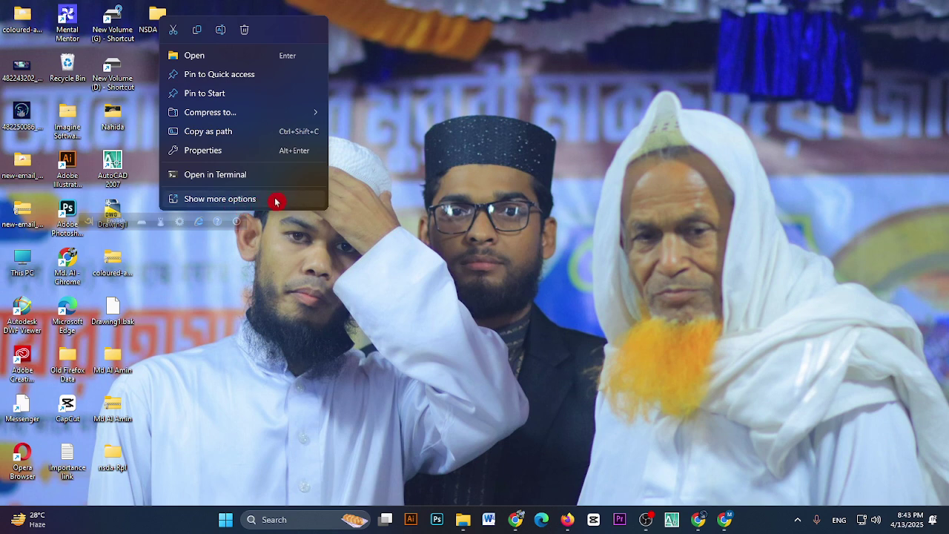
left_click(245, 201)
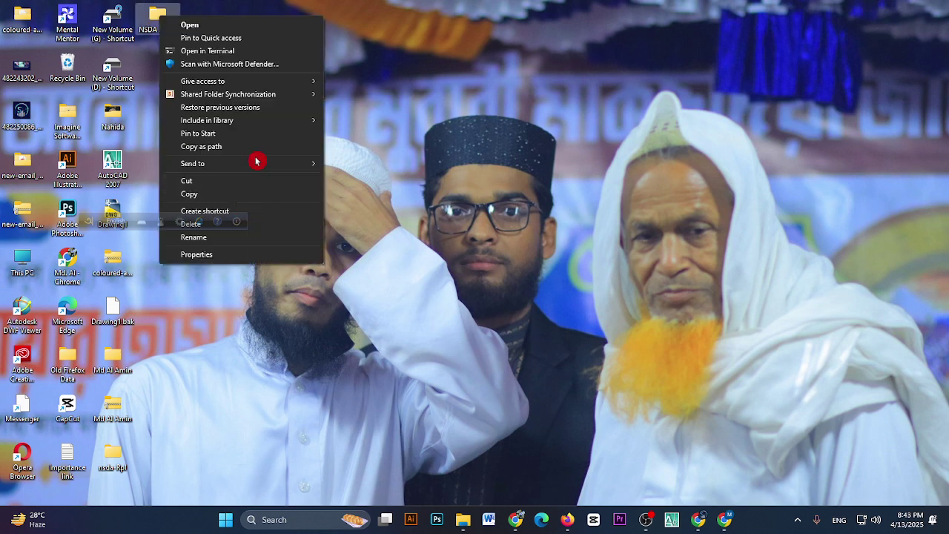
mouse_move(276, 167)
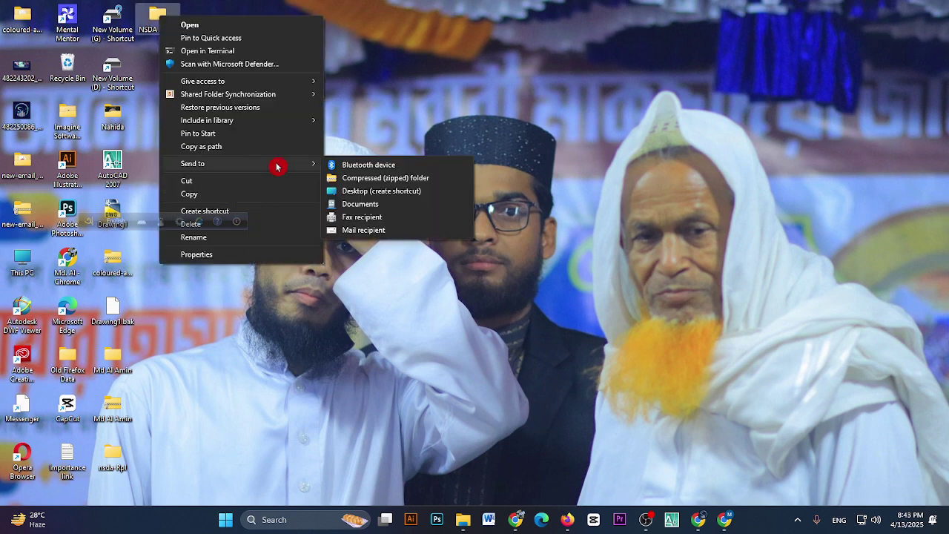
left_click(434, 182)
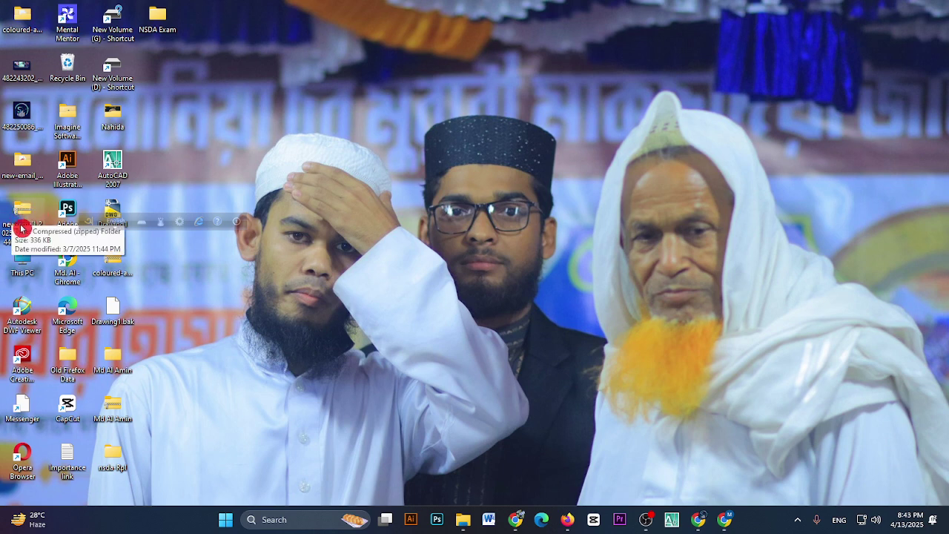
Step: Reposition the new NSDA Exam zip on the desktop and bring OBS back to the front
left_click_drag(22, 219, 263, 284)
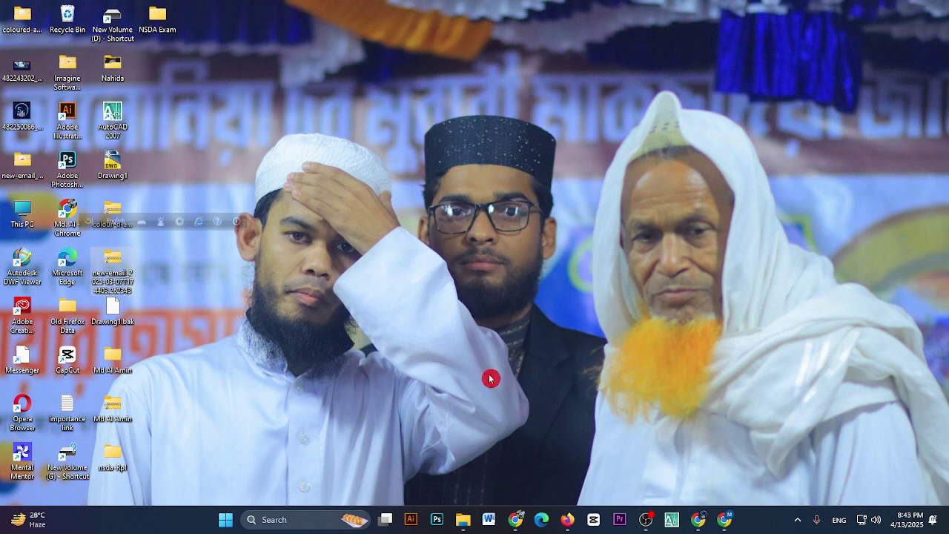
mouse_move(645, 522)
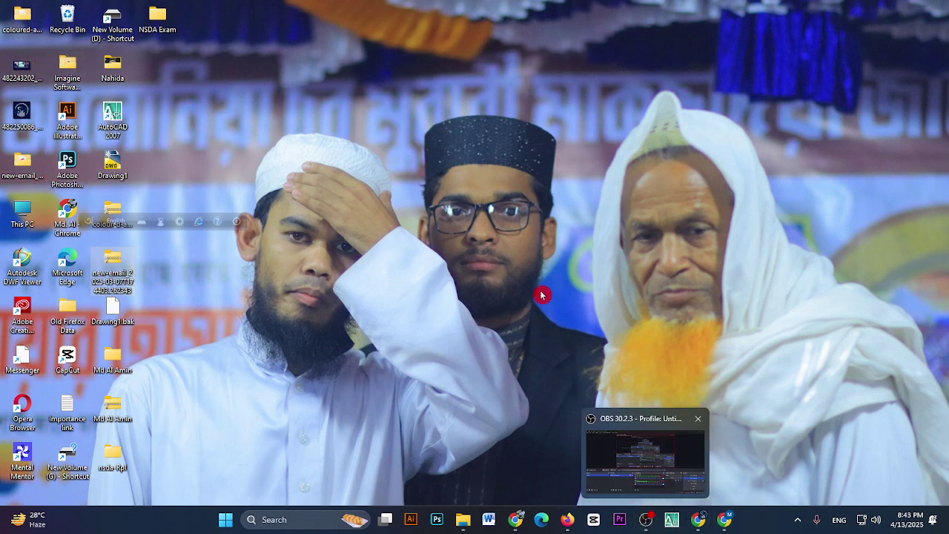
left_click(649, 523)
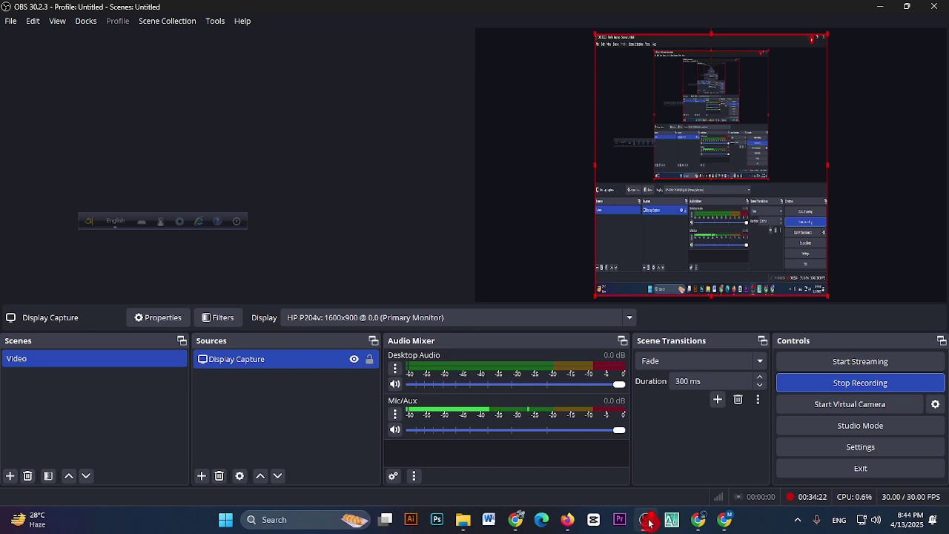